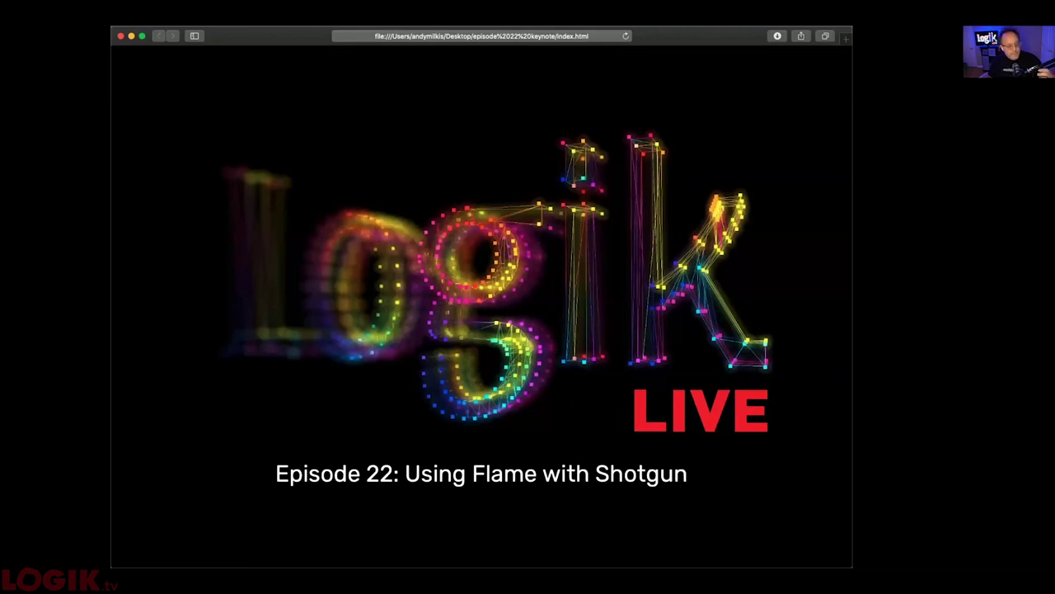
- Advance the Keynote past the title and CineSys.io slides to the ActionVFX logo slide
click(556, 297)
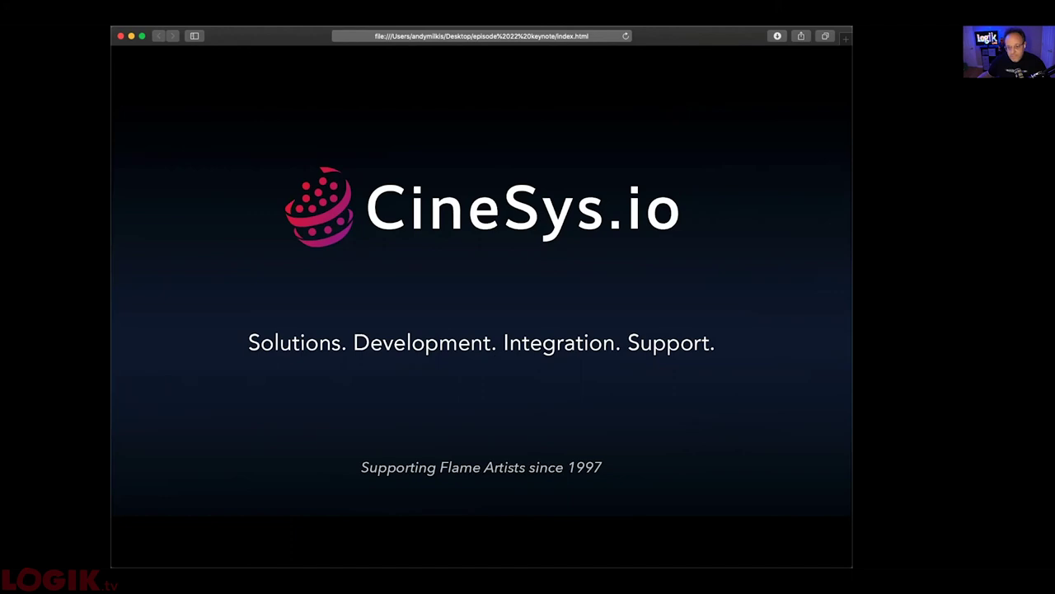
key(super+Tab)
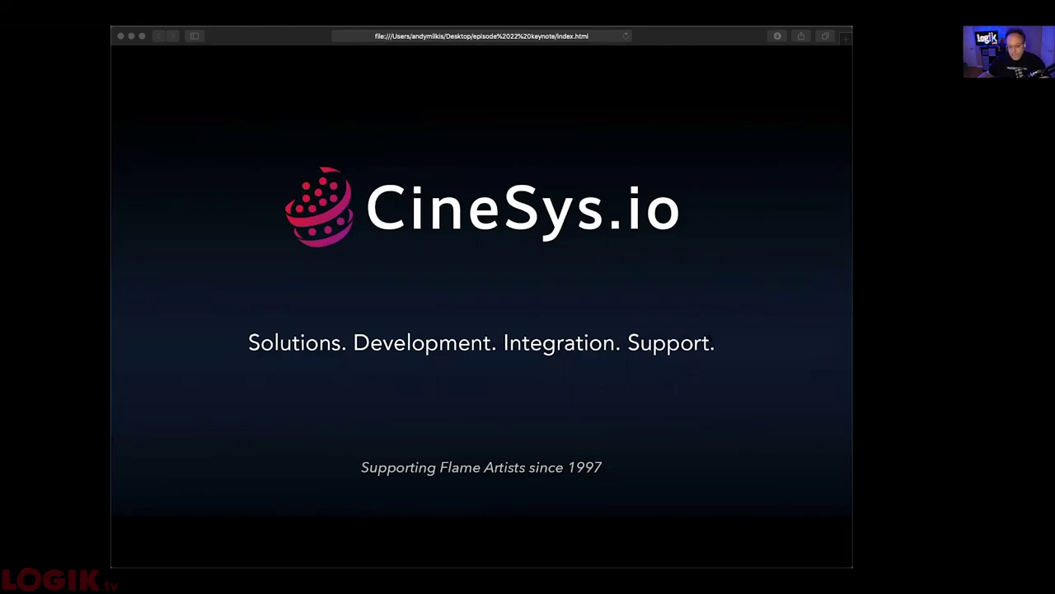
key(super+Tab)
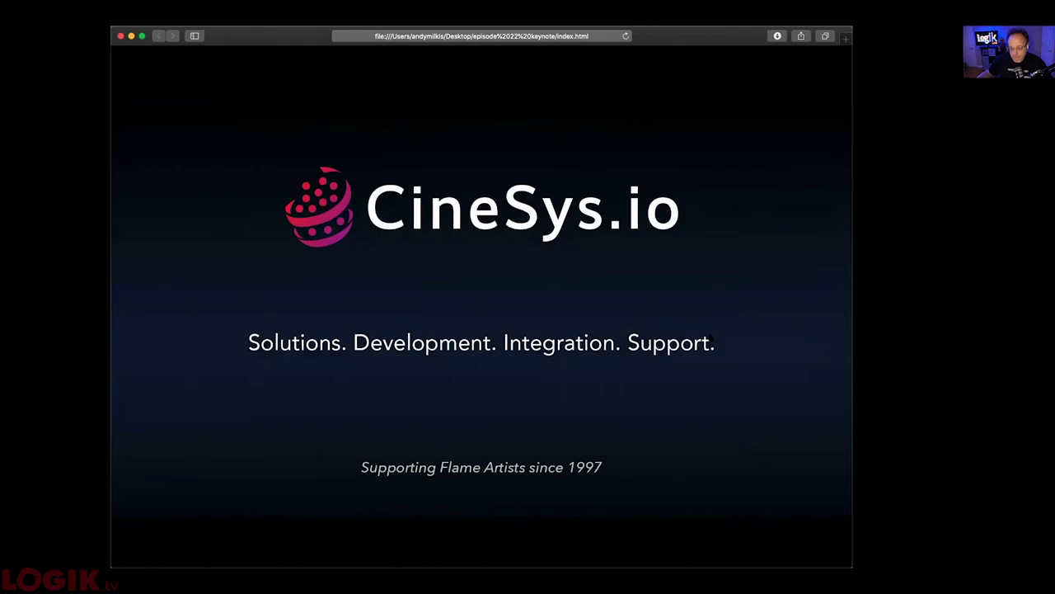
key(Right)
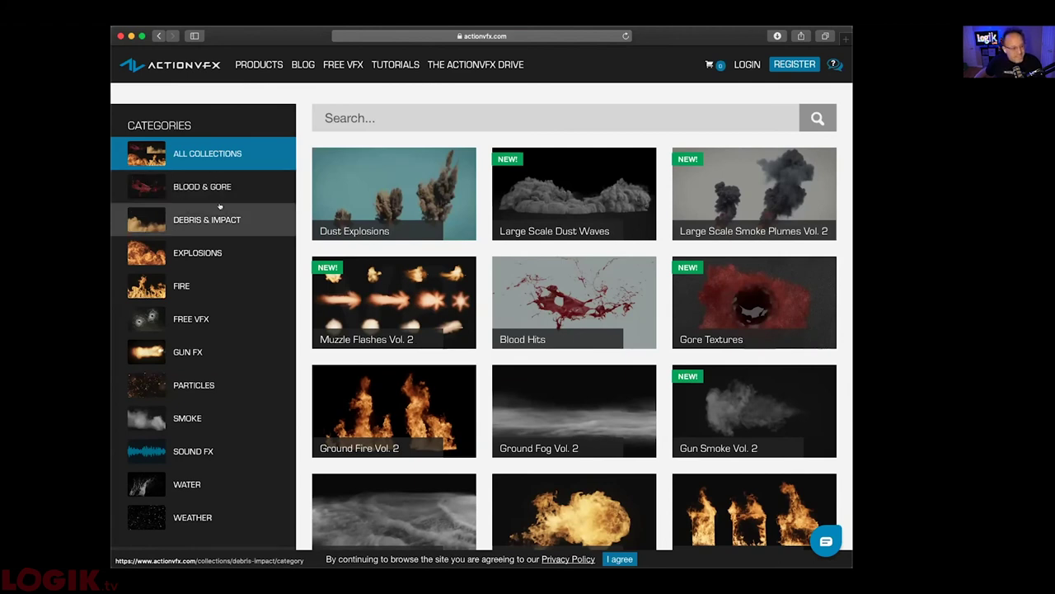
- Browse the Debris & Impact and Weather categories and open the Falling Snow collection
click(220, 221)
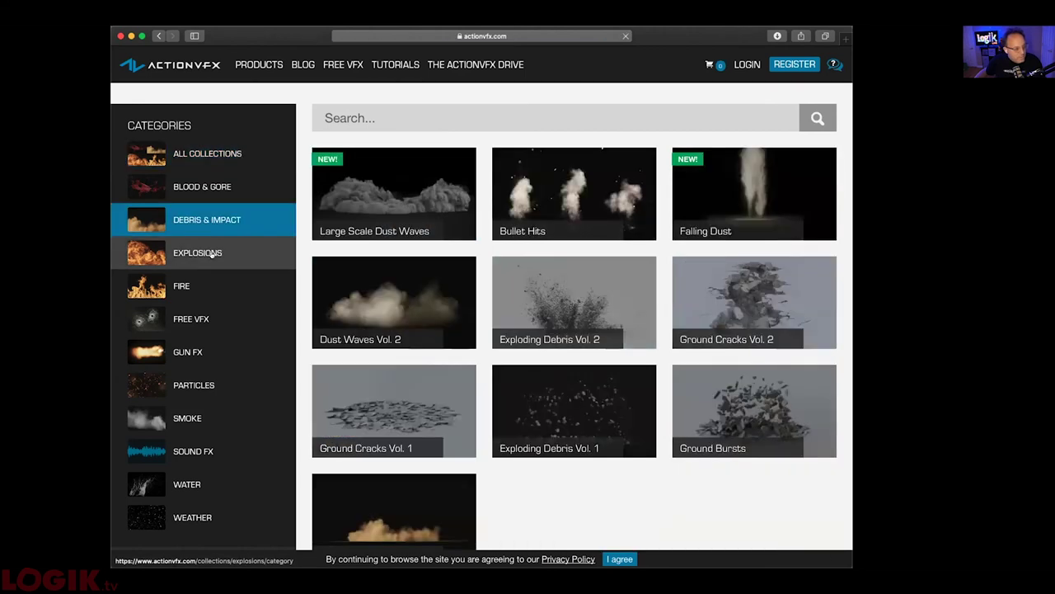
click(198, 509)
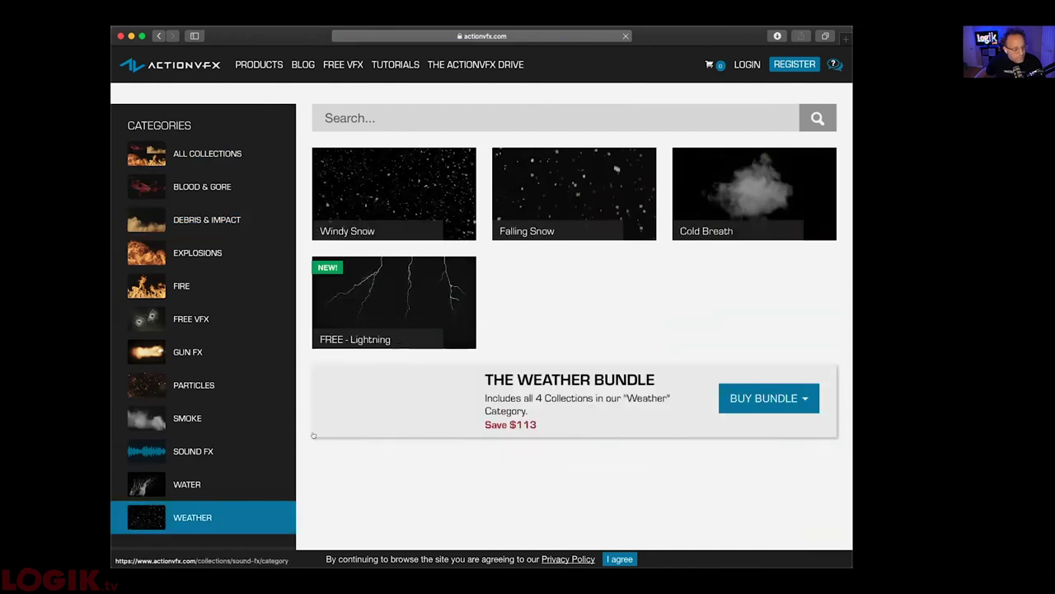
click(510, 199)
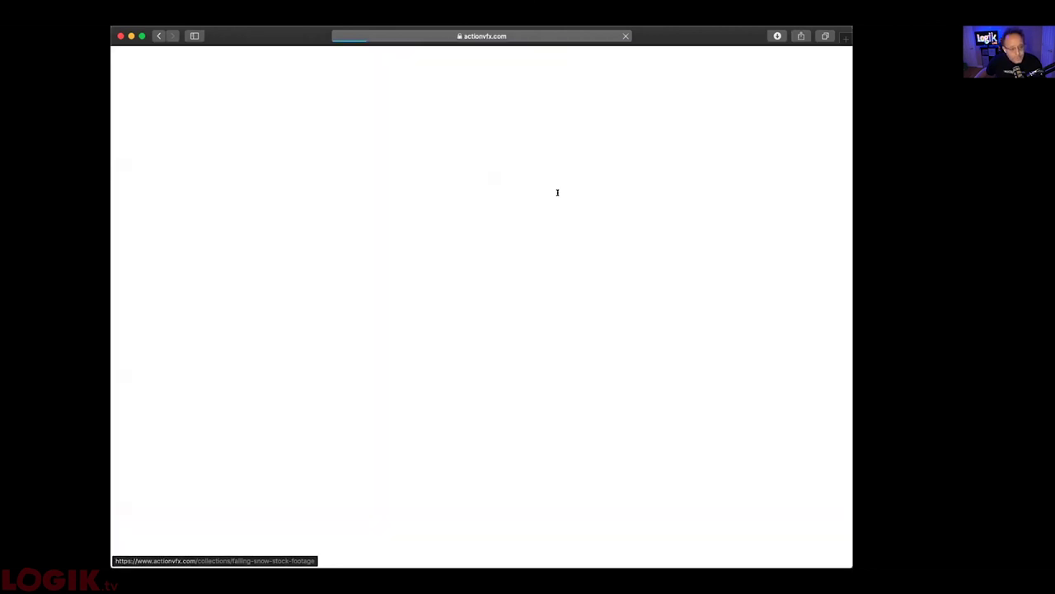
scroll(549, 441, down, 5)
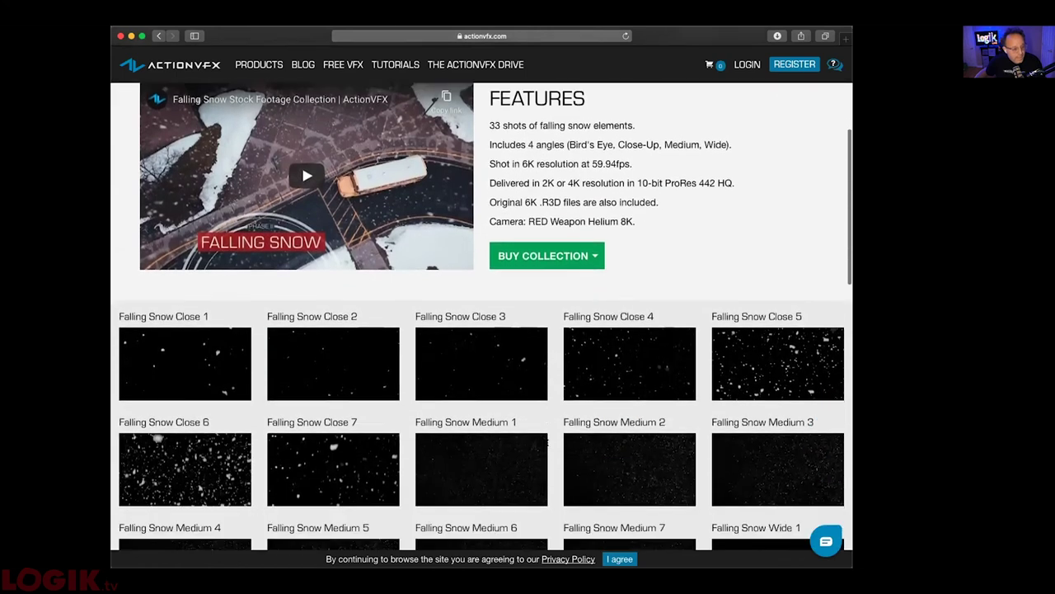
- Preview the Falling Snow Close 3 clip, close it, and go to the ActionVFX products page
mouse_move(466, 239)
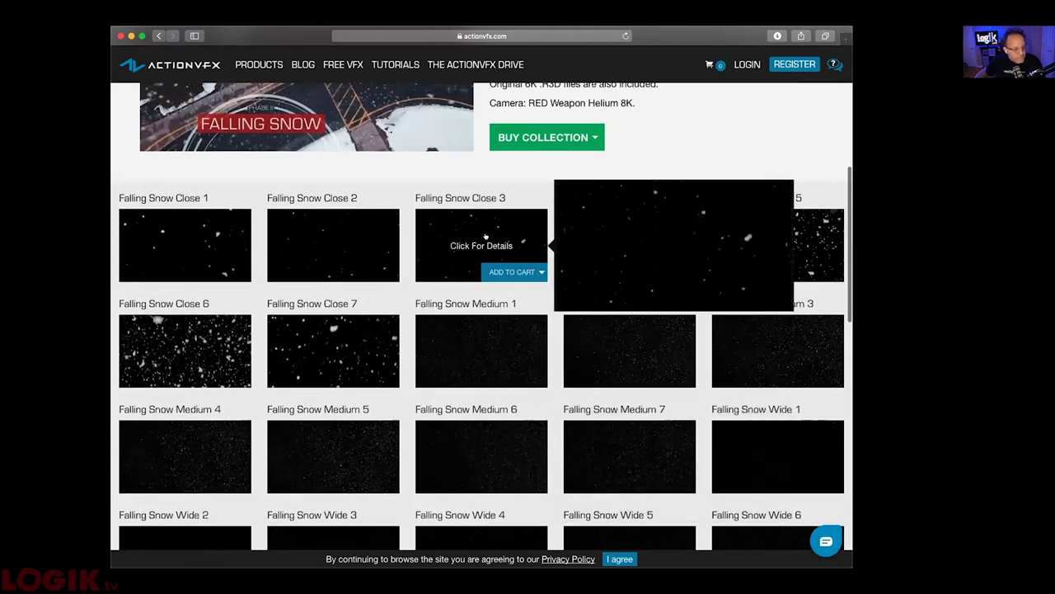
click(486, 235)
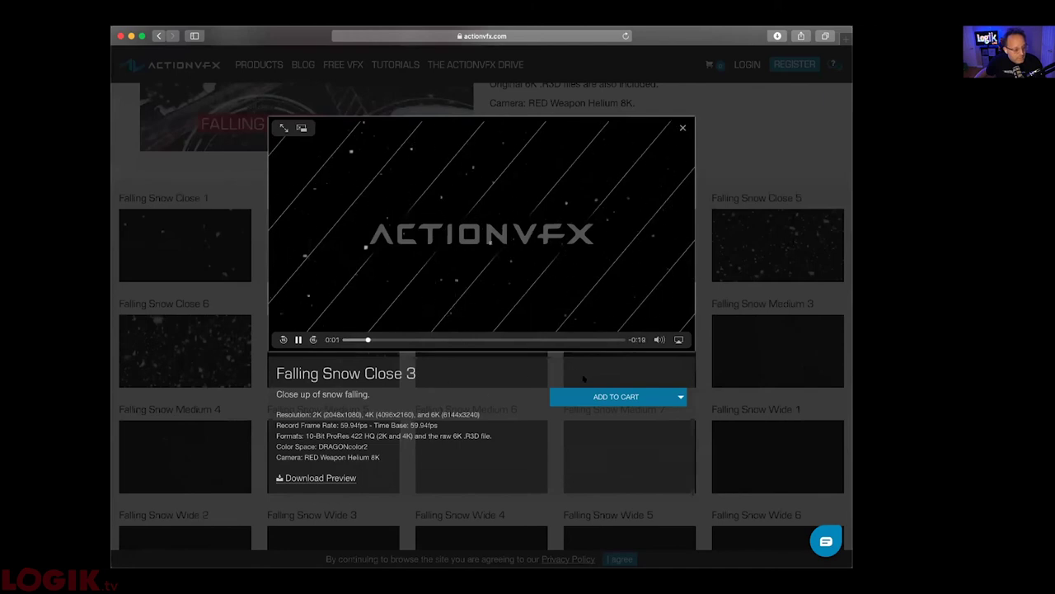
mouse_move(618, 398)
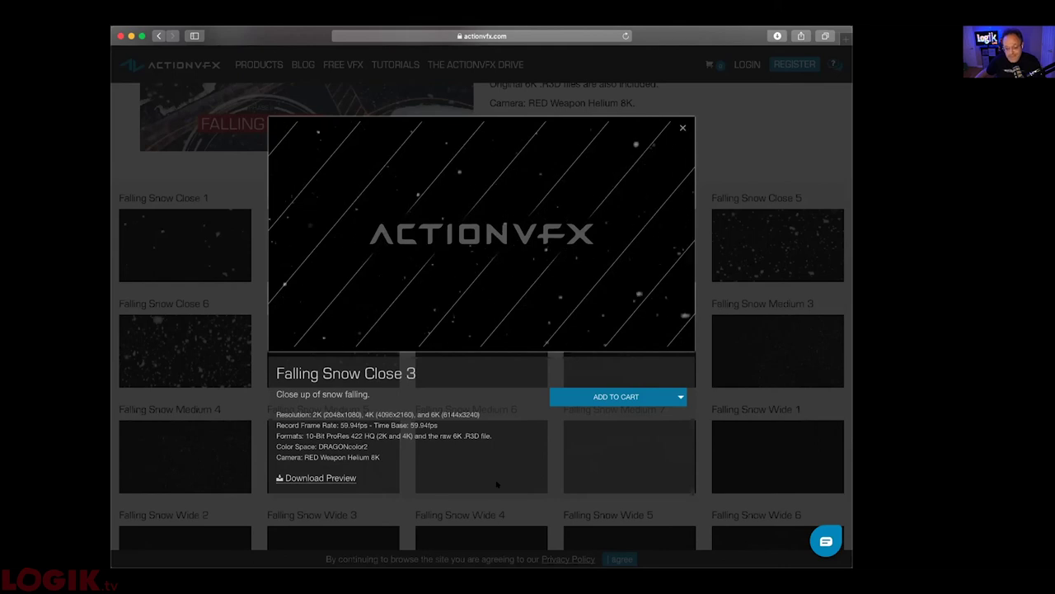
click(445, 499)
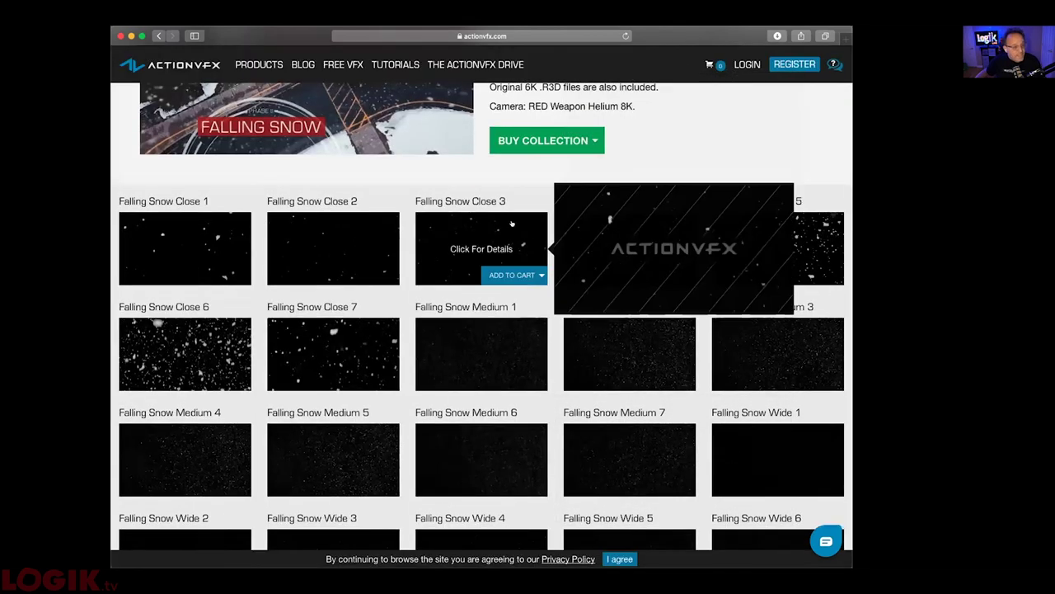
scroll(494, 239, up, 3)
scroll(511, 224, up, 3)
click(259, 66)
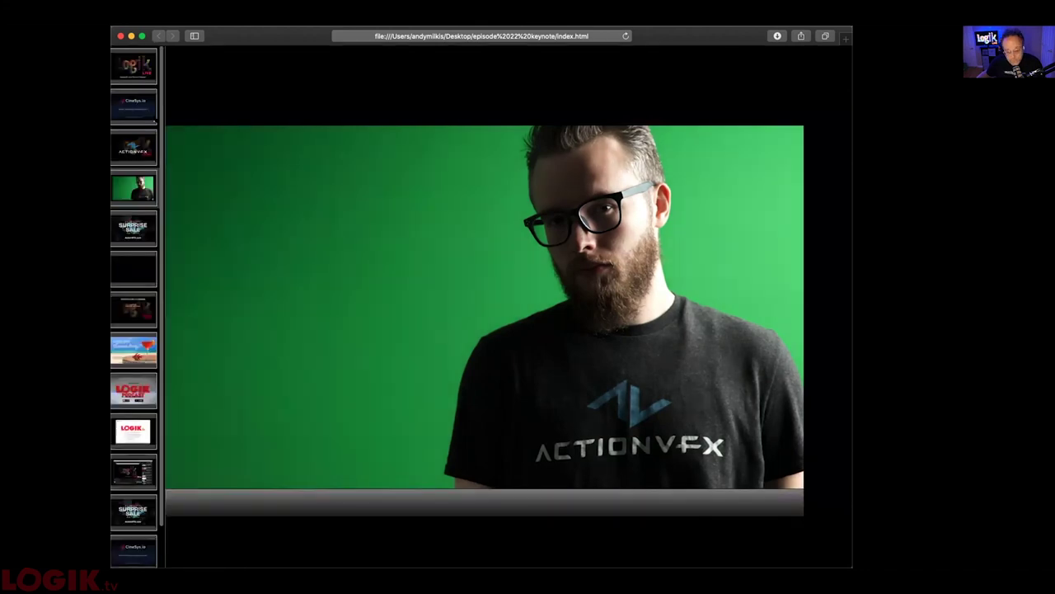
- Jump back to the ActionVFX logo slide and play the green-screen Surprise Sale video
key(Right)
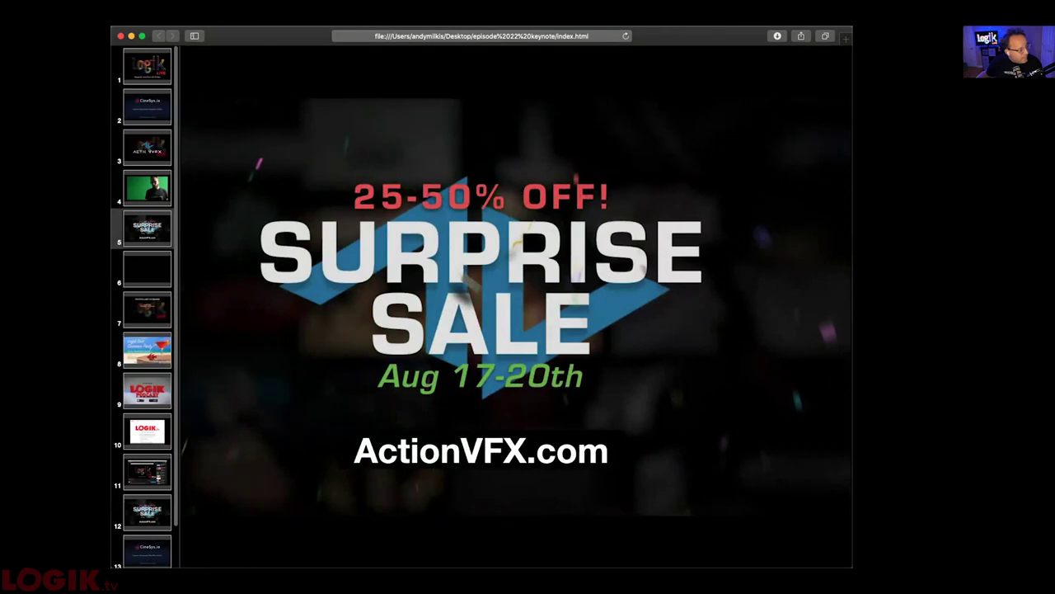
click(147, 147)
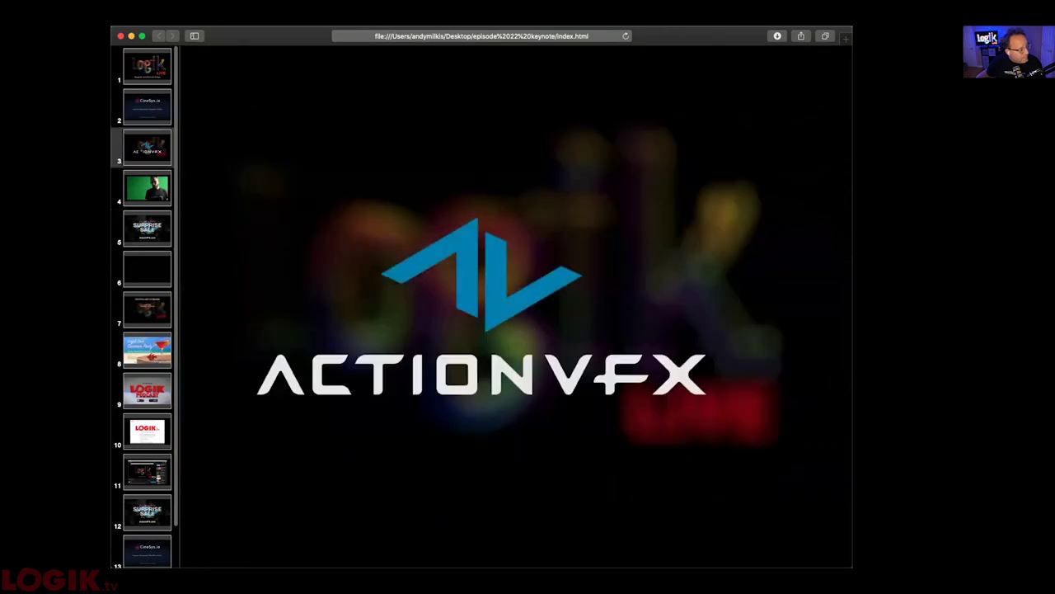
click(394, 315)
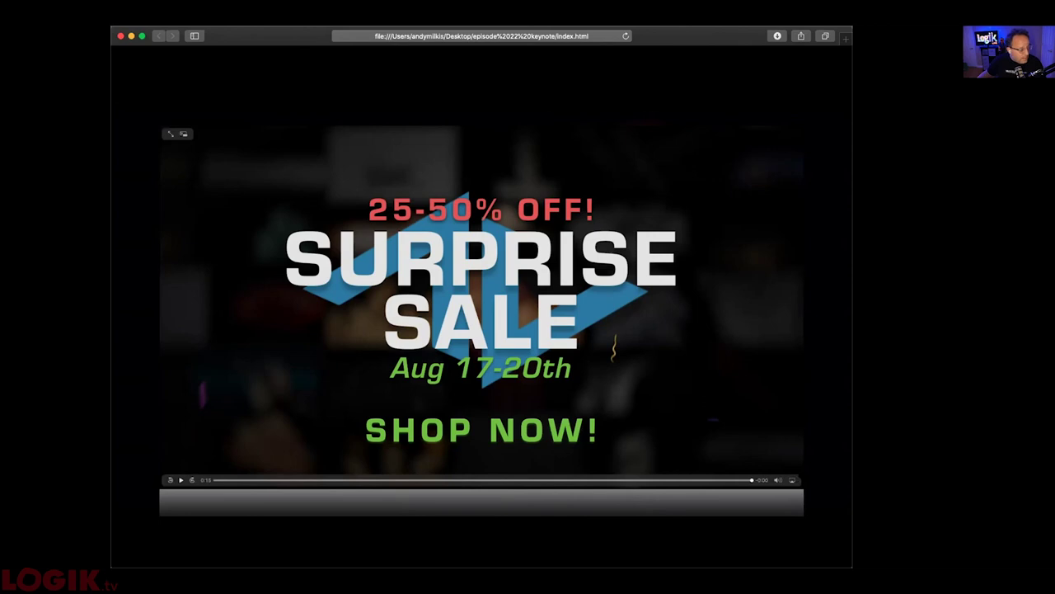
- Advance past the ActionVFX video slides to the live Shotgun demo
key(Right)
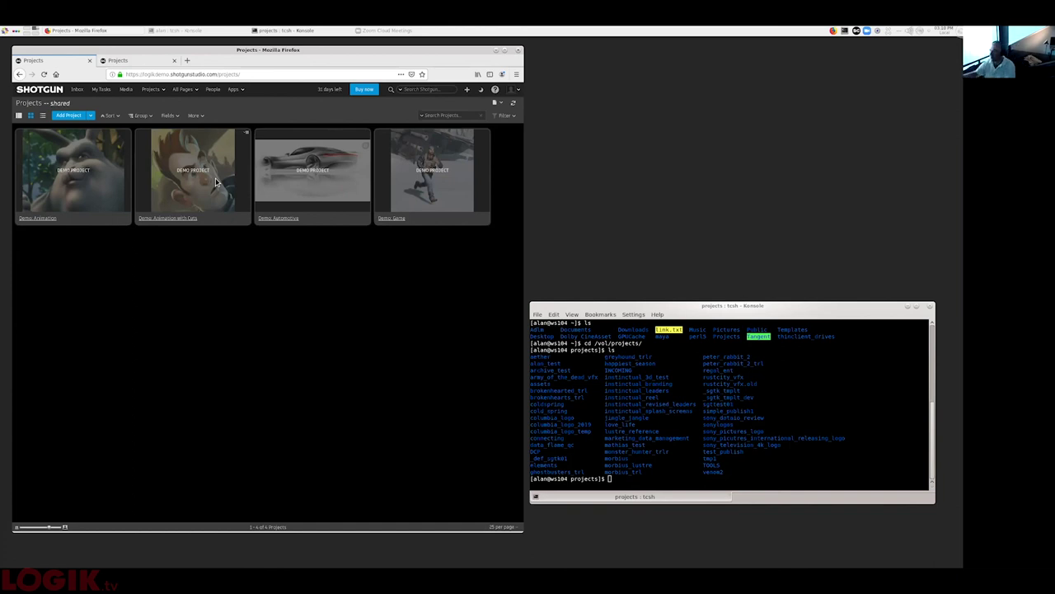
drag(150, 50, 153, 47)
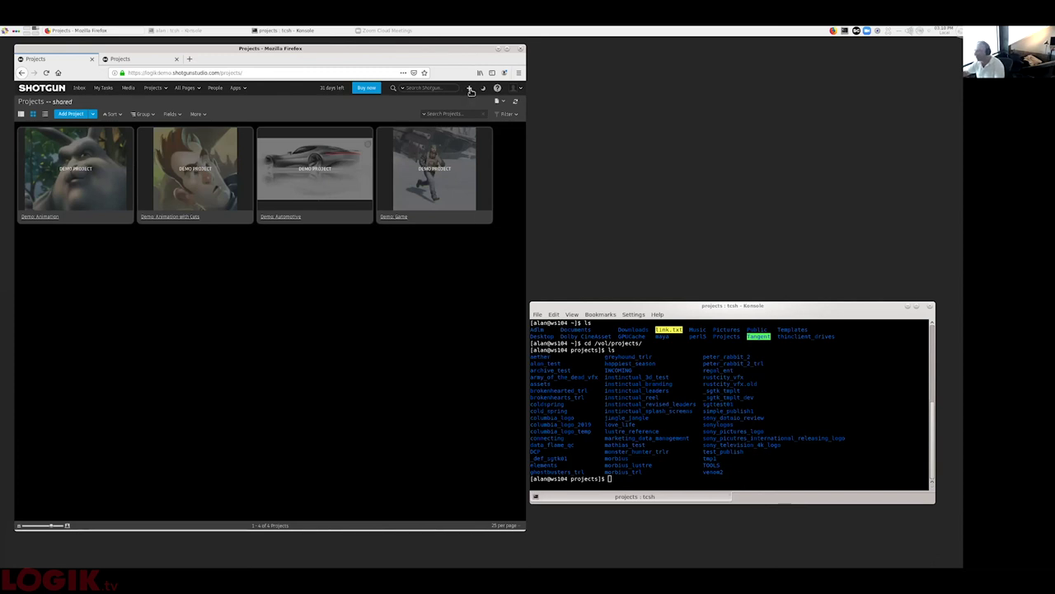
click(470, 89)
- Create the project test23 using the Film VFX Template and open its Overview page
click(154, 87)
click(159, 113)
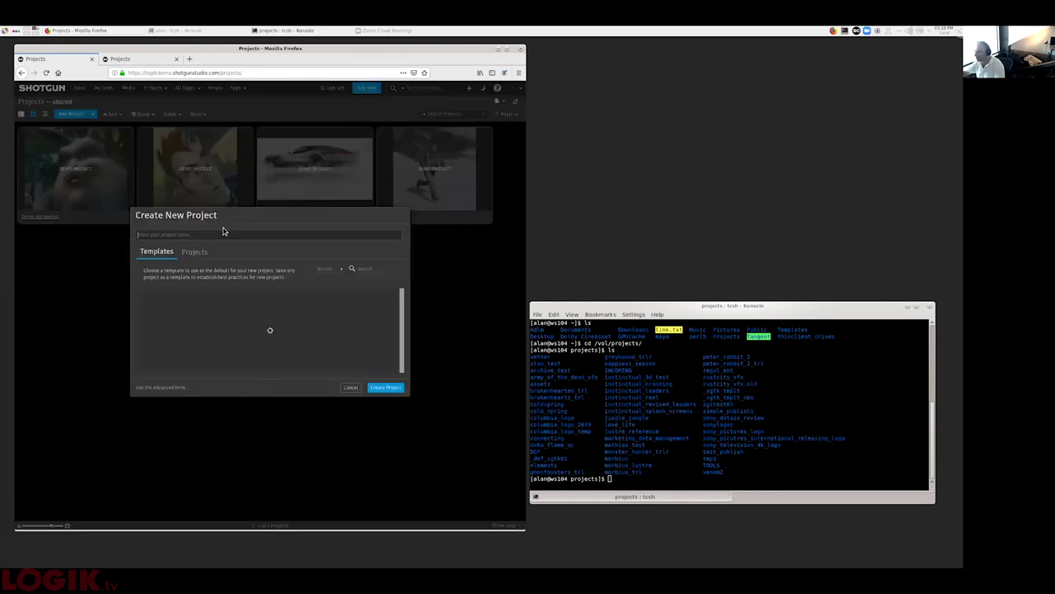
text(H)
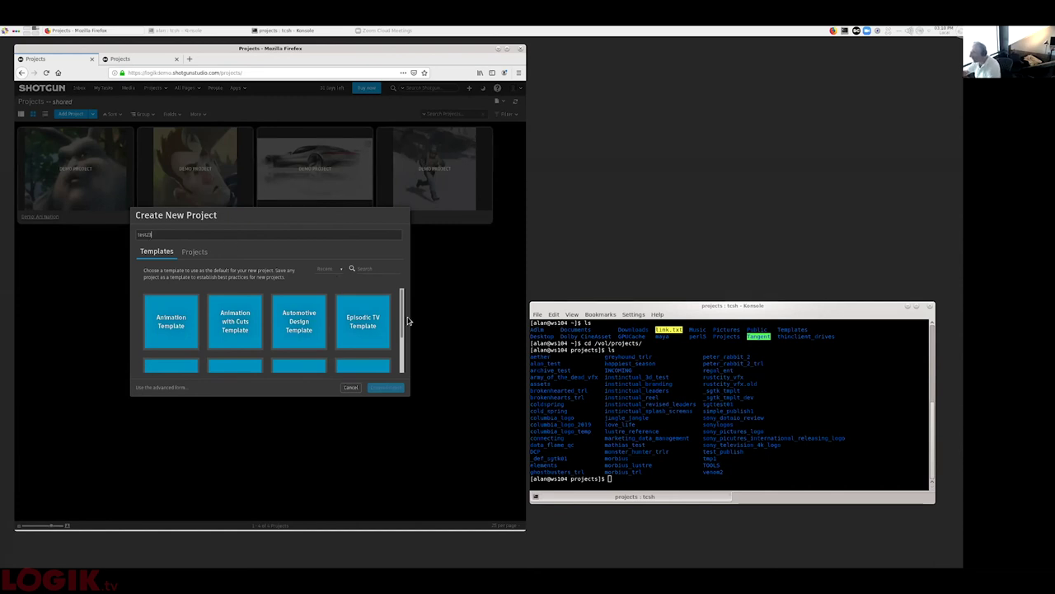
scroll(379, 330, down, 2)
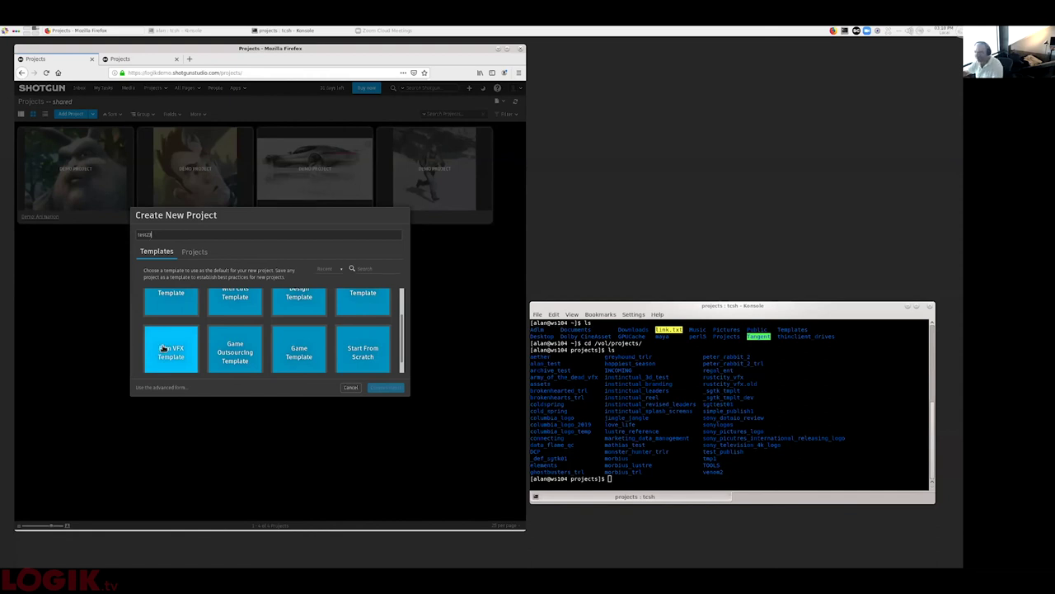
click(164, 347)
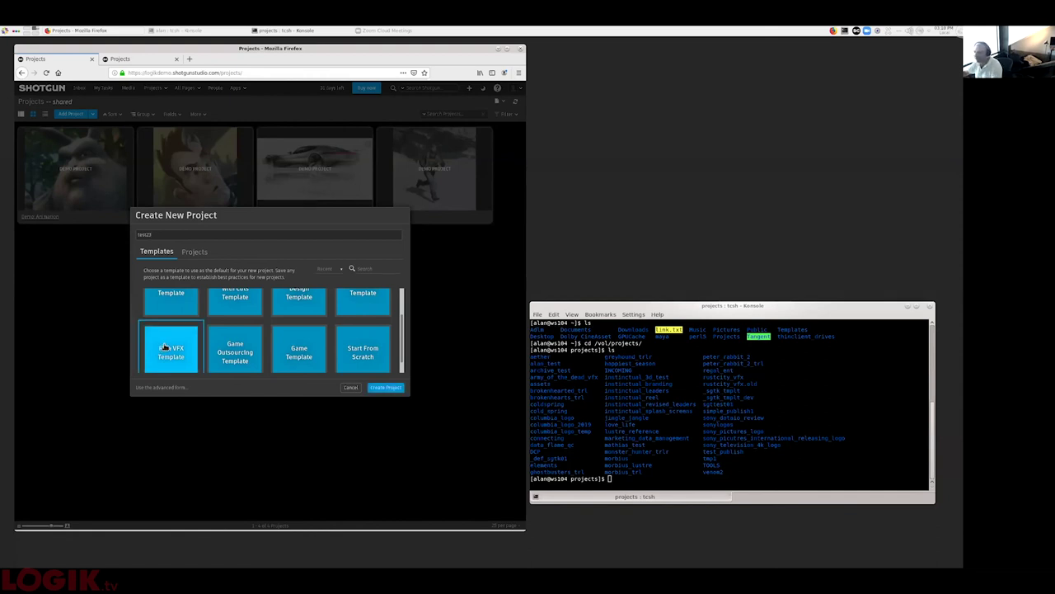
scroll(181, 351, up, 2)
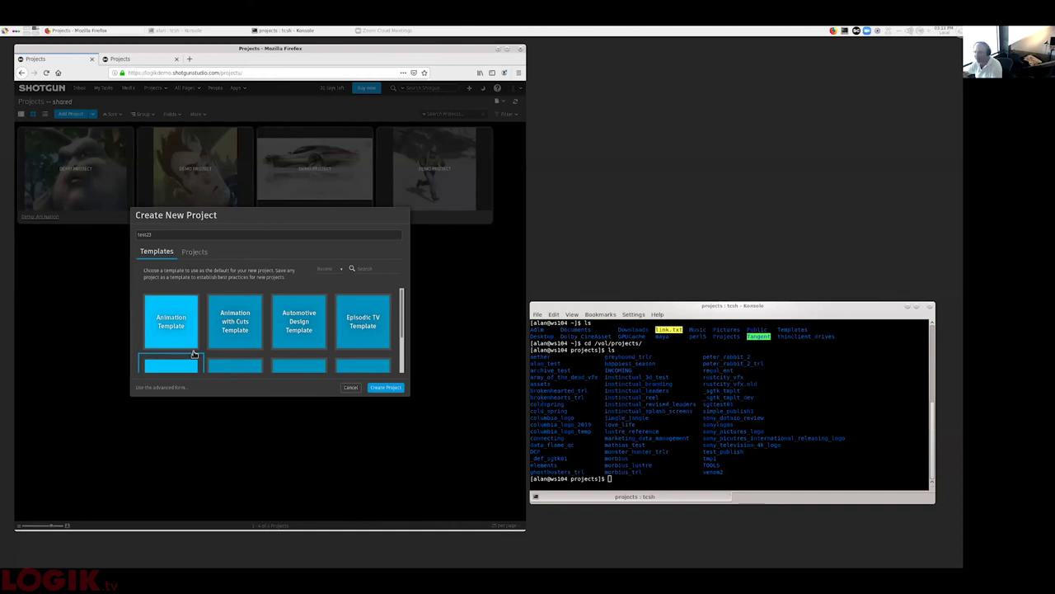
scroll(199, 360, down, 1)
scroll(199, 361, down, 2)
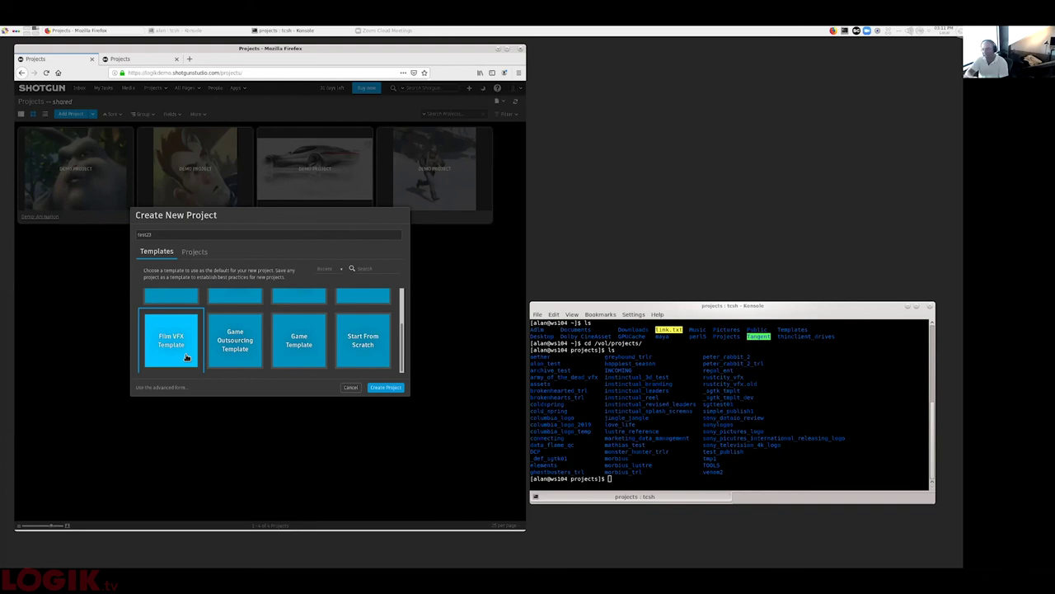
click(390, 389)
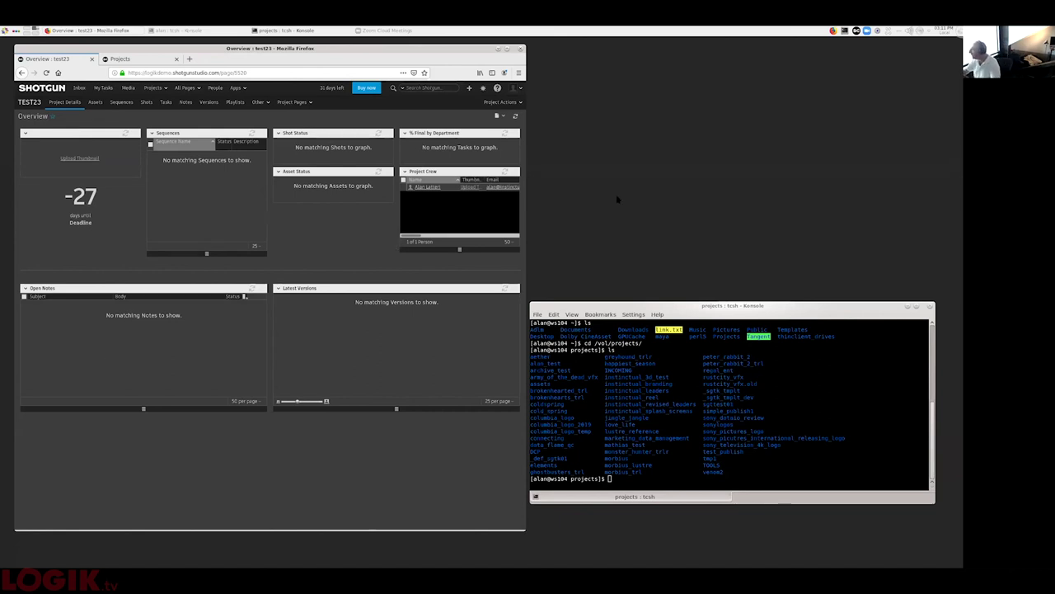
- Sign out of Shotgun Desktop from the account menu in its projects panel
click(852, 31)
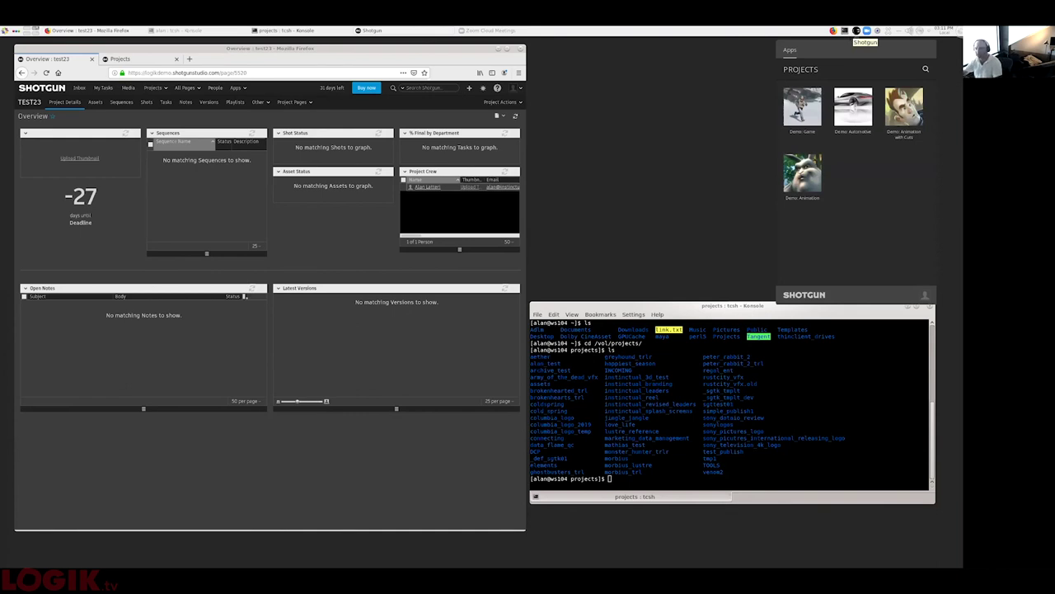
click(924, 295)
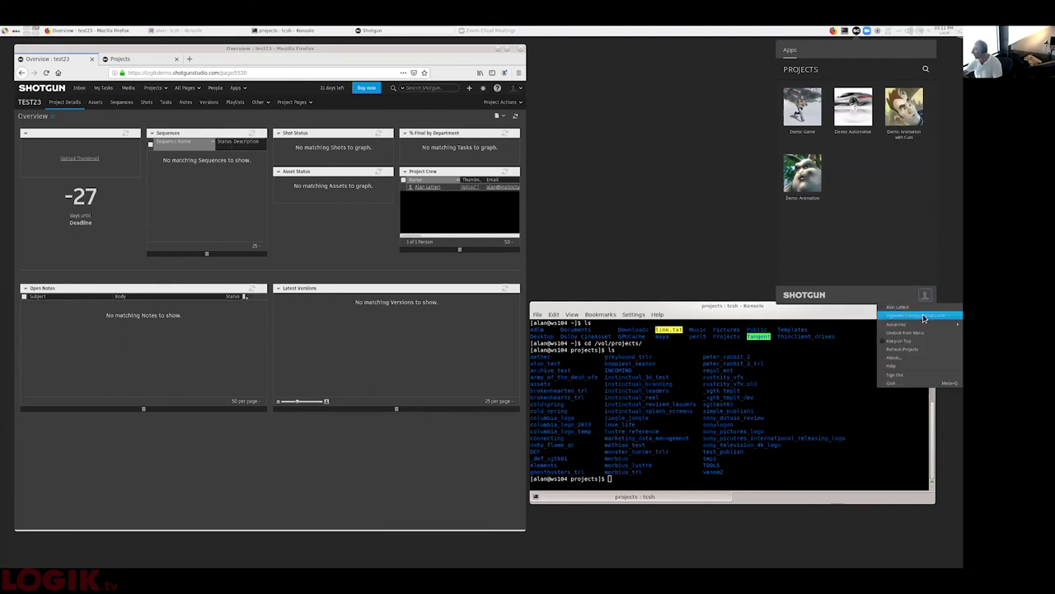
click(909, 375)
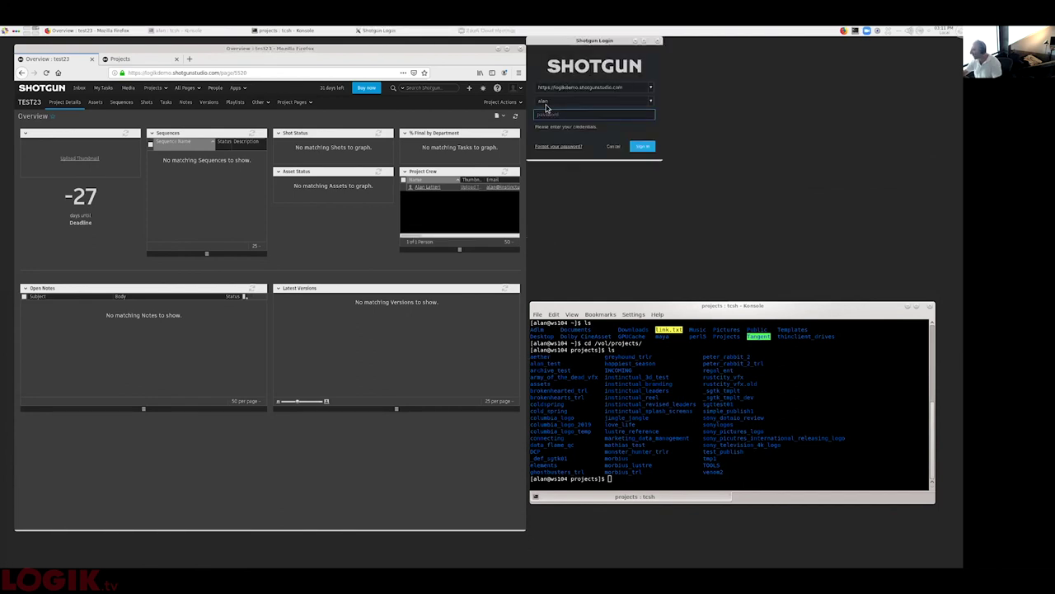
- Enter the account password in the Shotgun Login dialog and sign in
text(******)
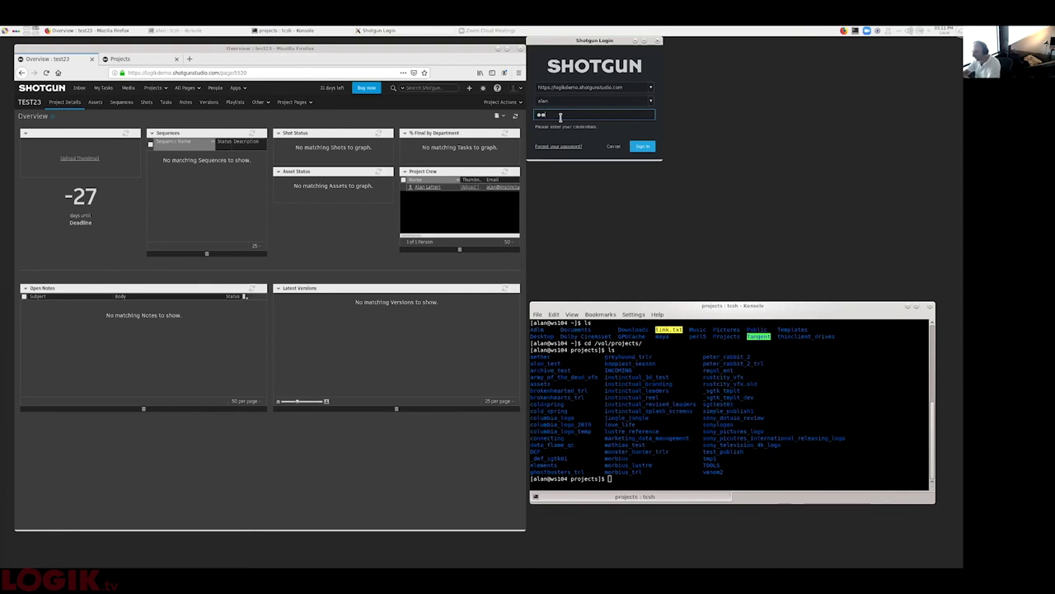
key(Return)
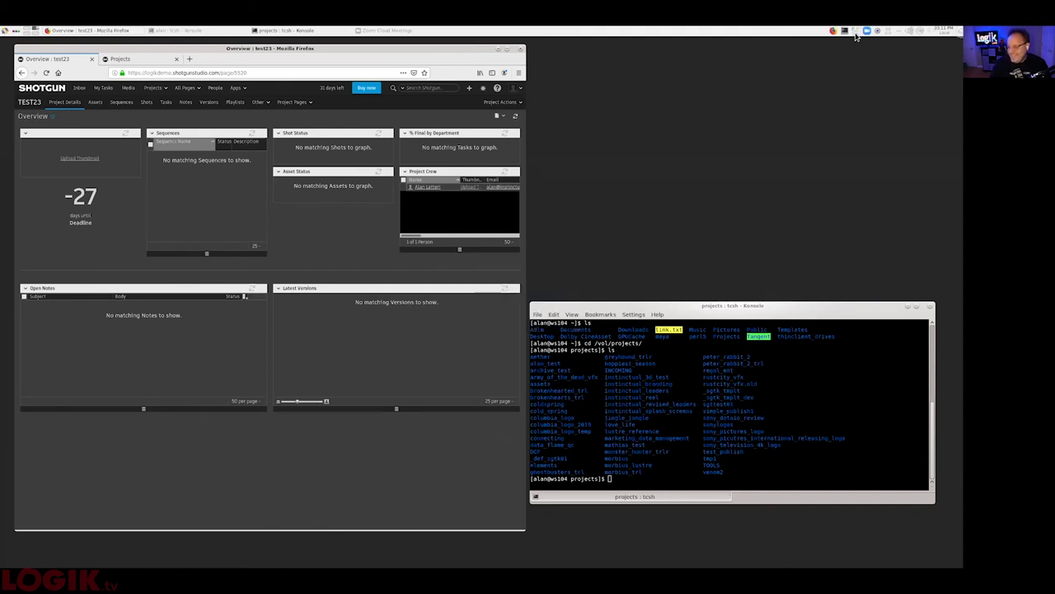
- Open the test23 project from the Shotgun Desktop project list
click(856, 33)
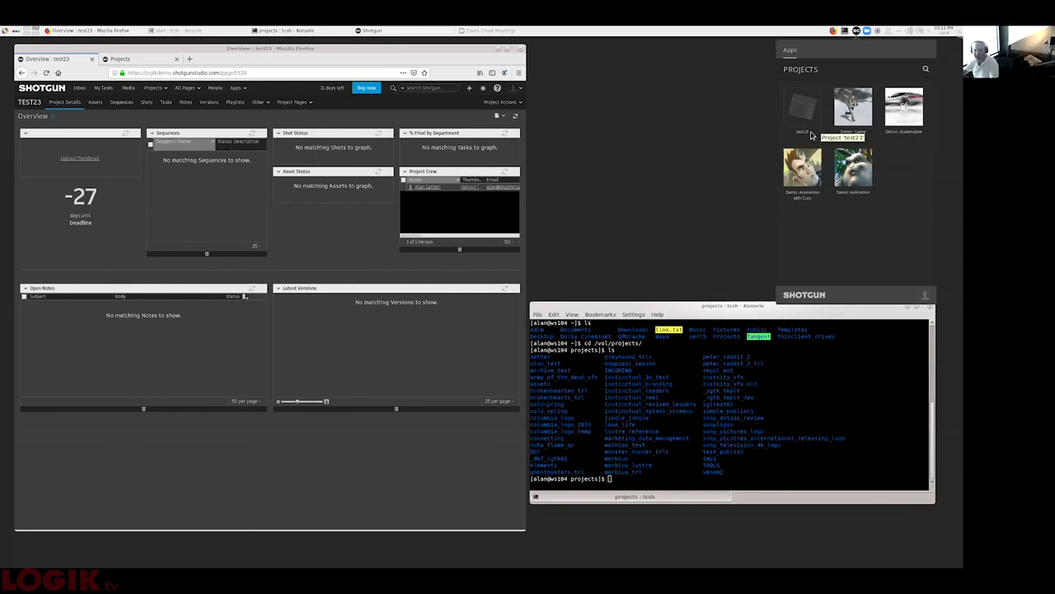
click(808, 116)
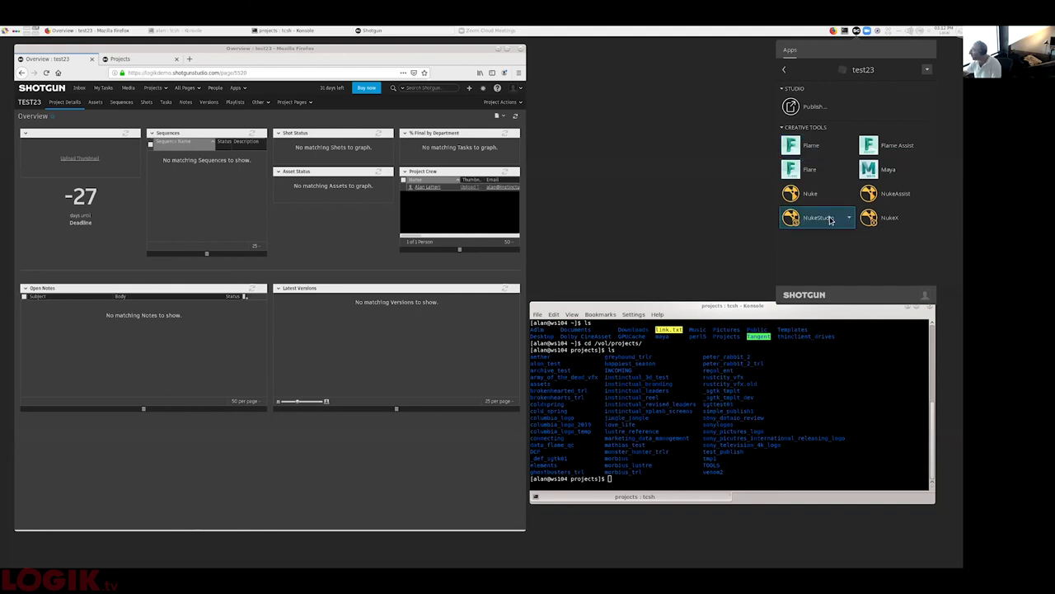
- Choose Flame 2021.1 from the Flame app's versions and launch it for test23
click(850, 149)
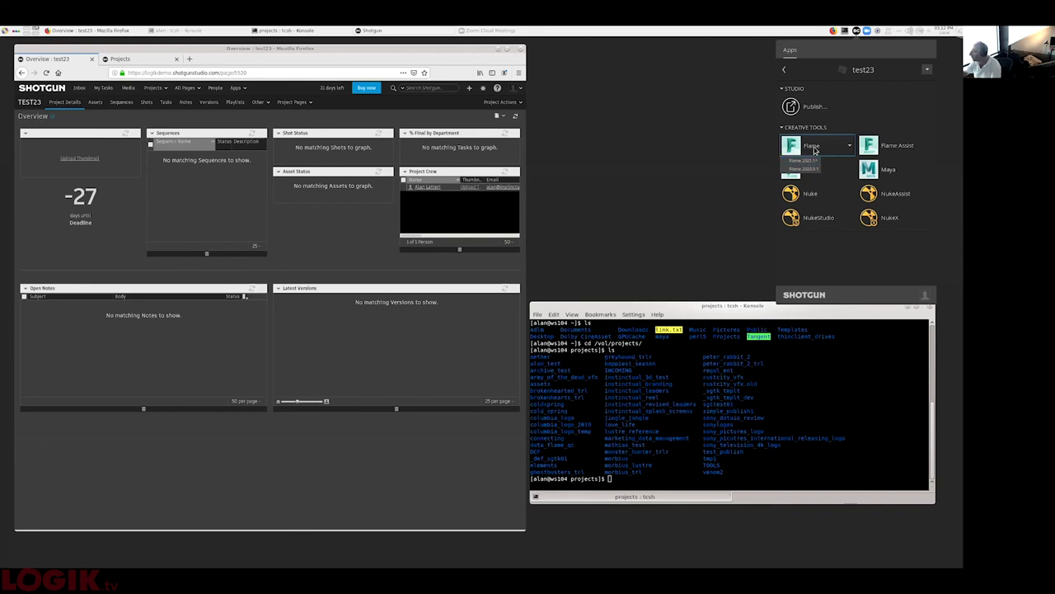
click(813, 164)
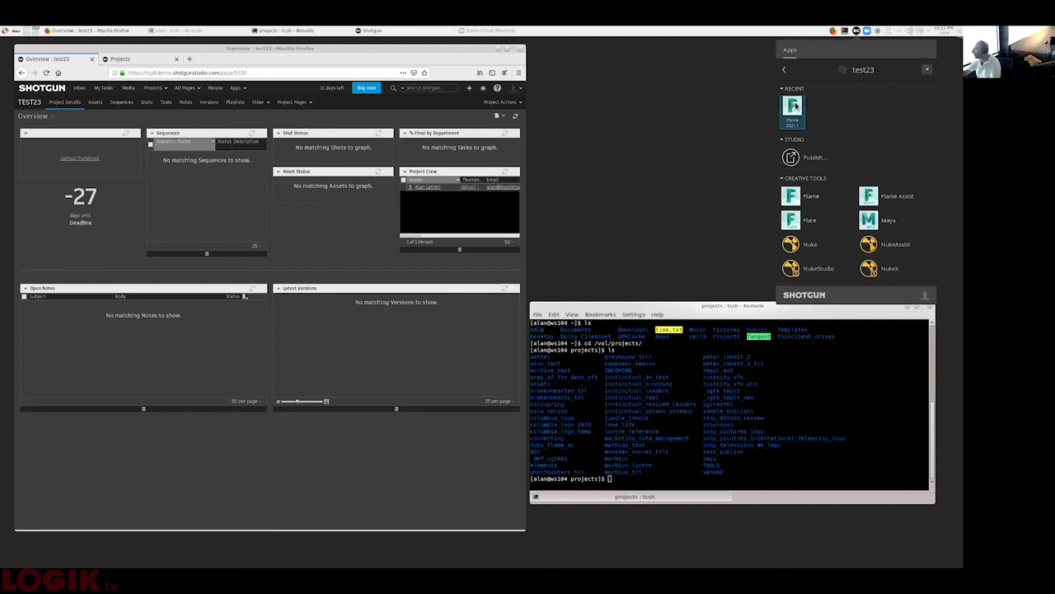
click(795, 105)
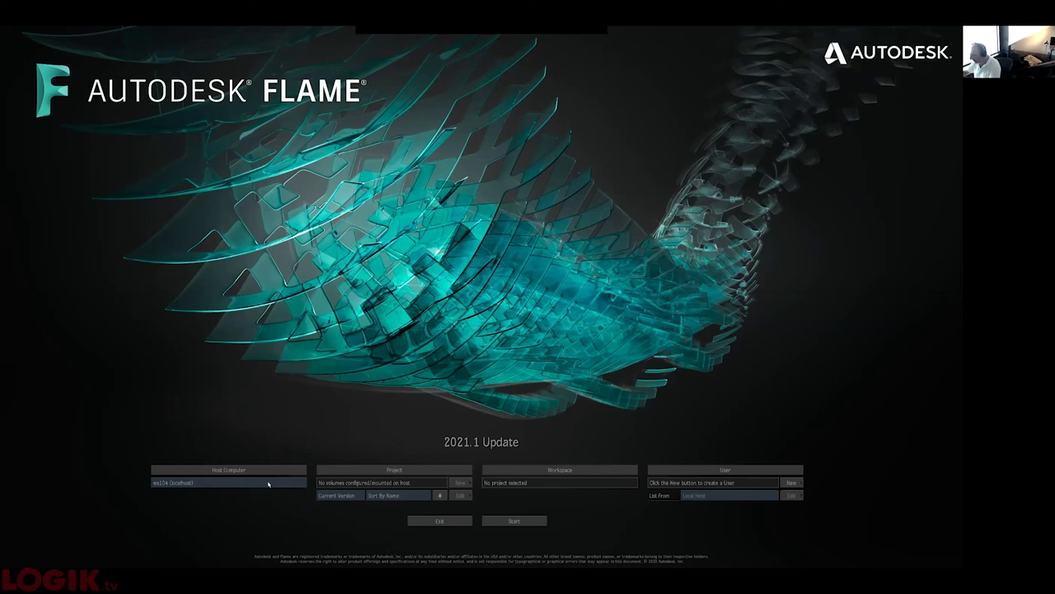
- Exit the Flame startup screen and relaunch Flame from the applications menu
click(439, 520)
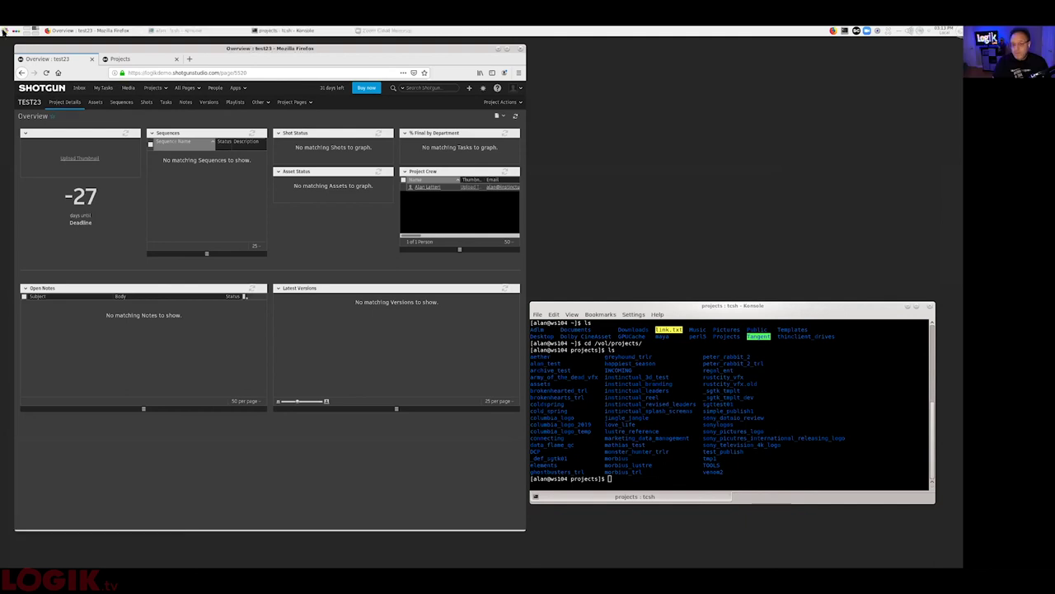
click(3, 30)
click(35, 70)
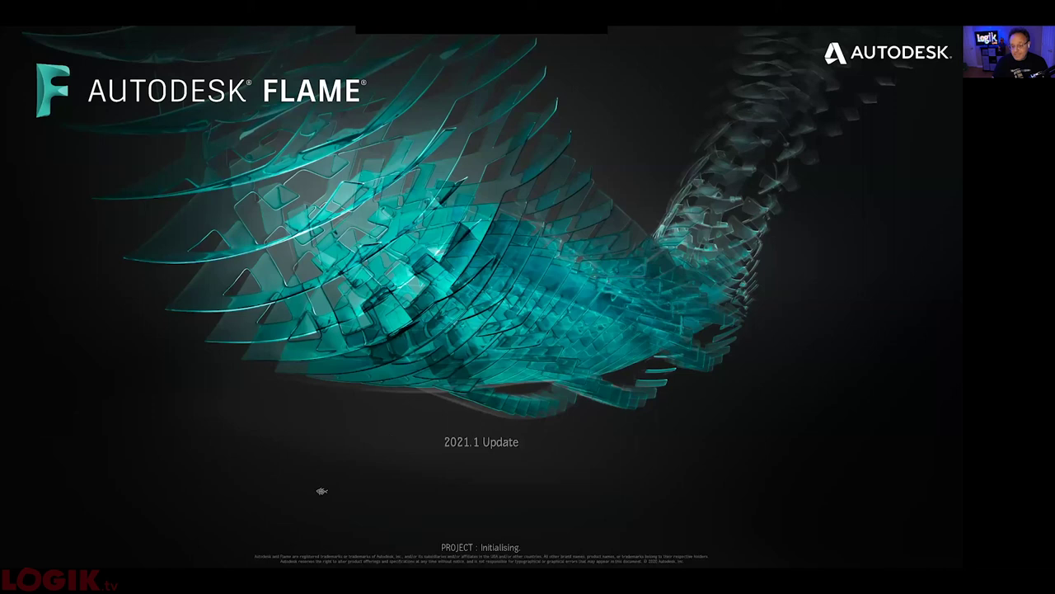
- Set the Host Computer to chumpaluffagus on the Flame startup screen
click(262, 483)
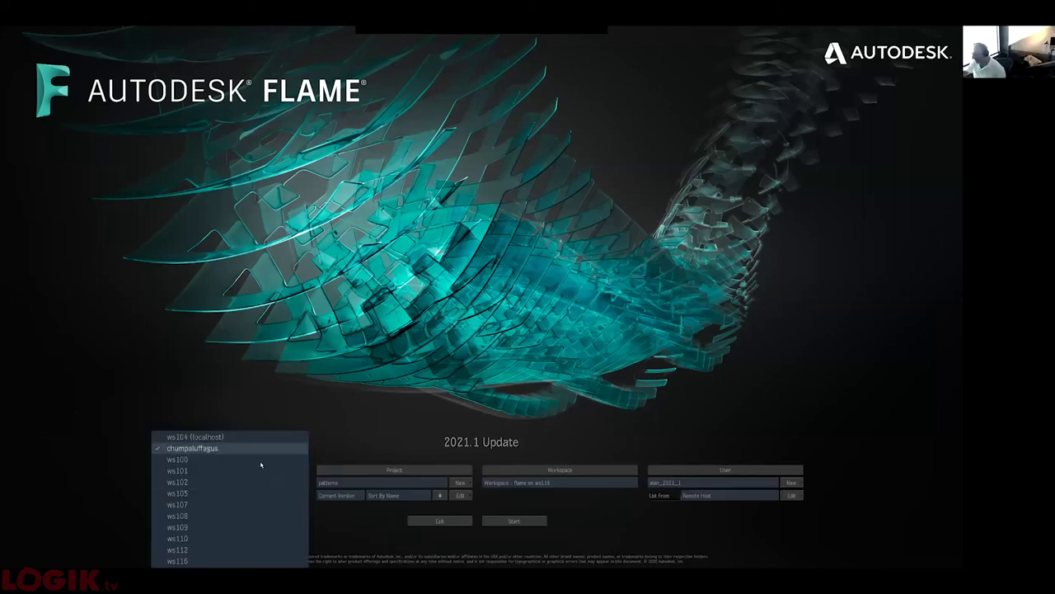
click(244, 447)
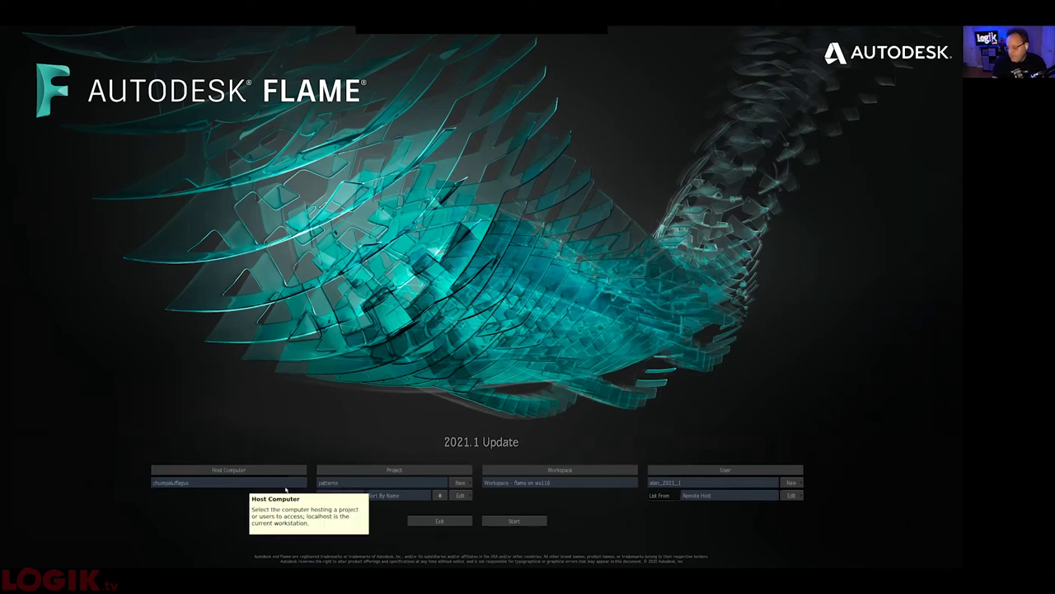
click(214, 483)
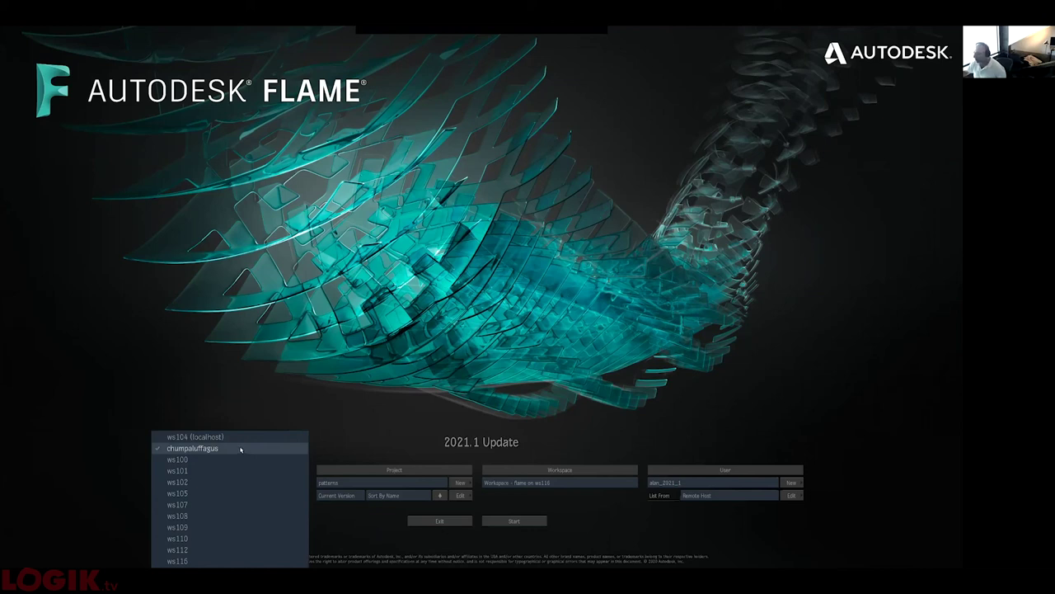
click(245, 448)
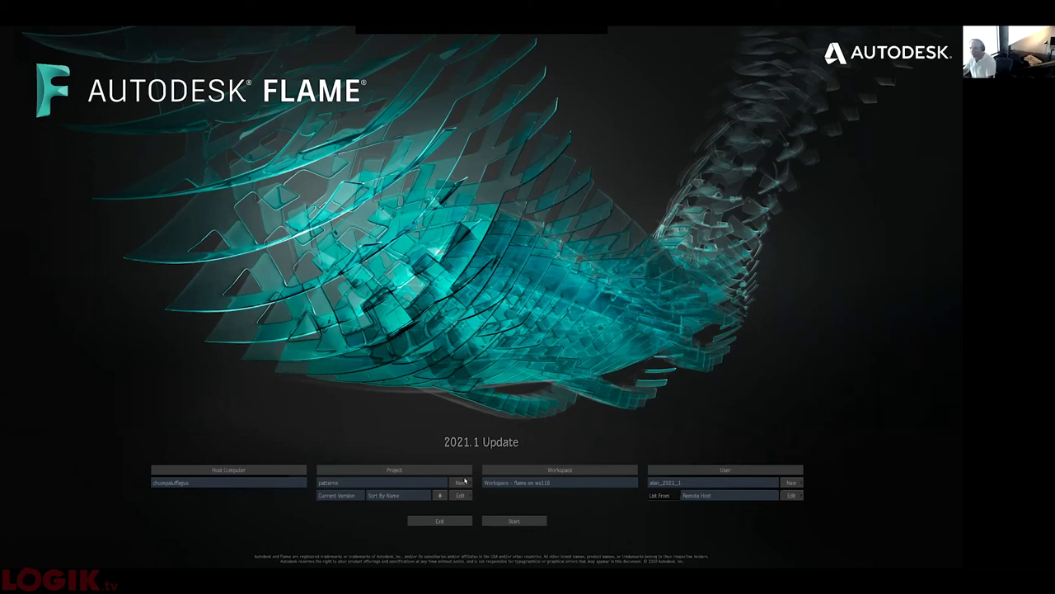
- Create a new Flame project named test23, assigned to the flamers group
click(461, 482)
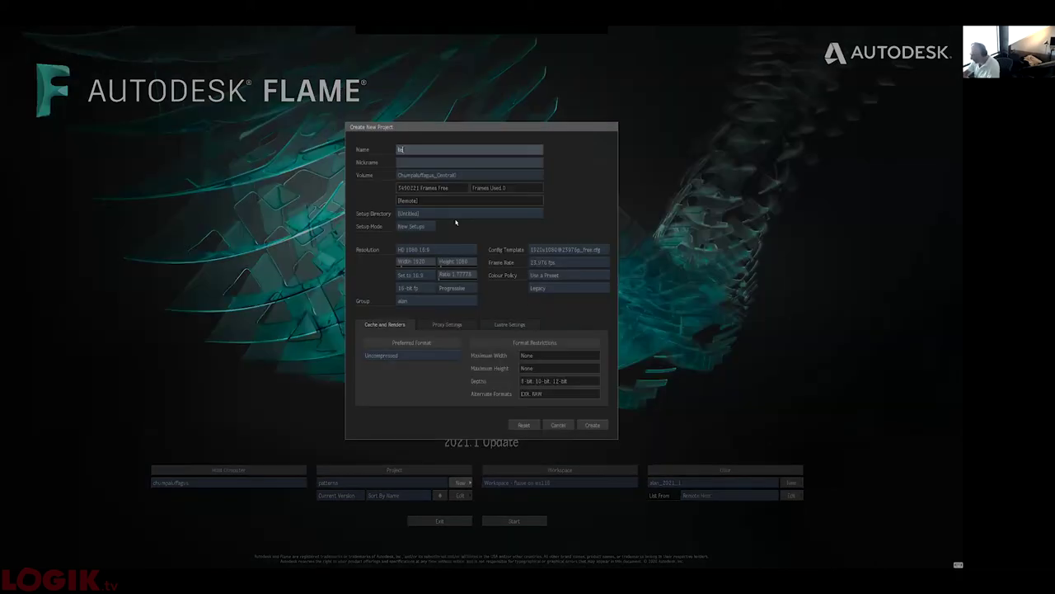
text(23)
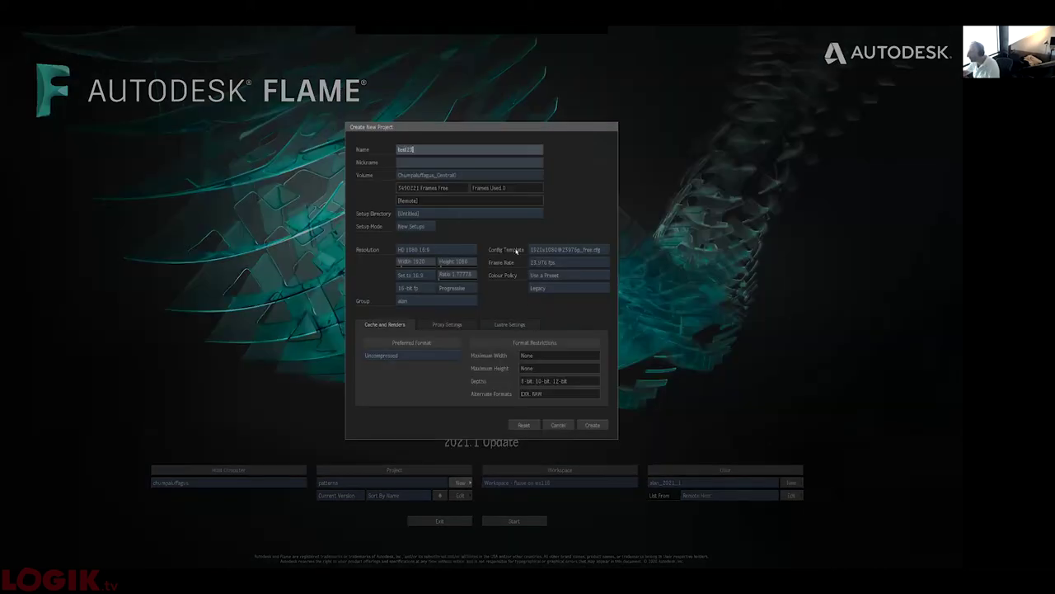
click(421, 300)
click(423, 301)
click(596, 425)
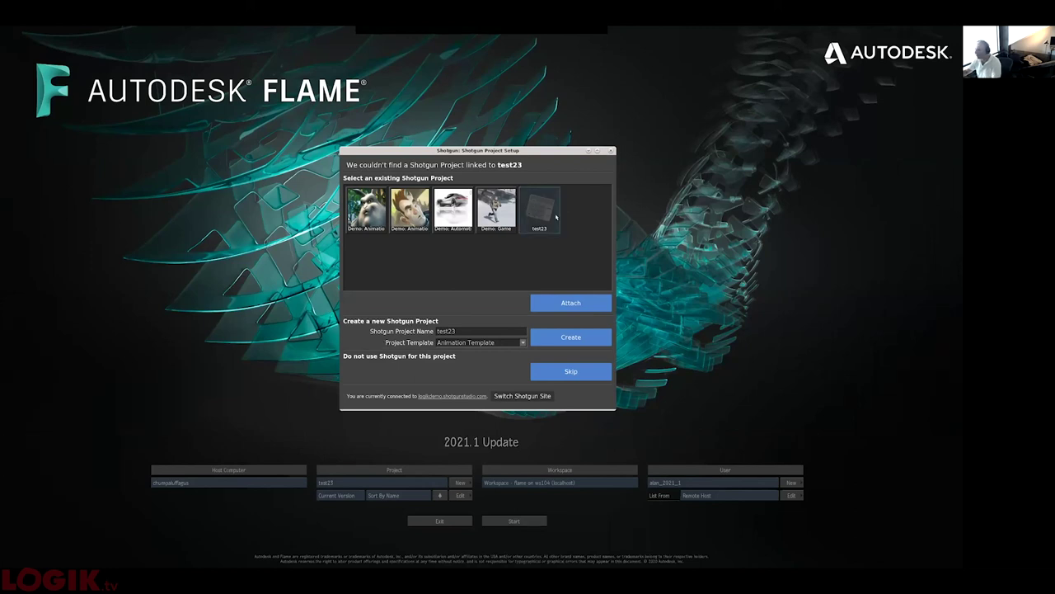
- Select the existing test23 Shotgun project in the Shotgun Project Setup dialog
click(554, 217)
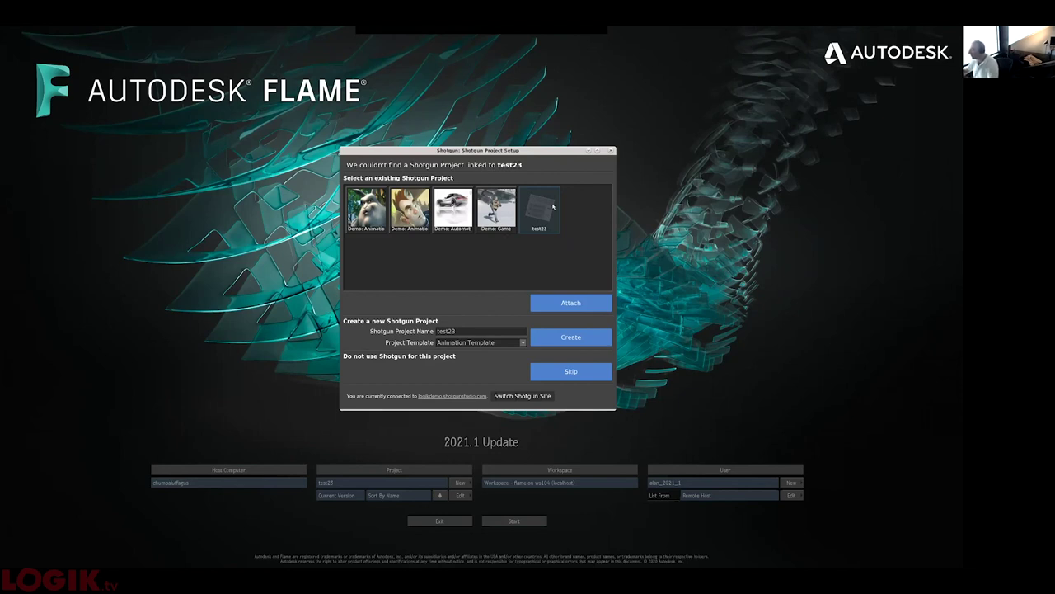
- Attach the test23 Shotgun project and start Flame with the test23 project
click(575, 304)
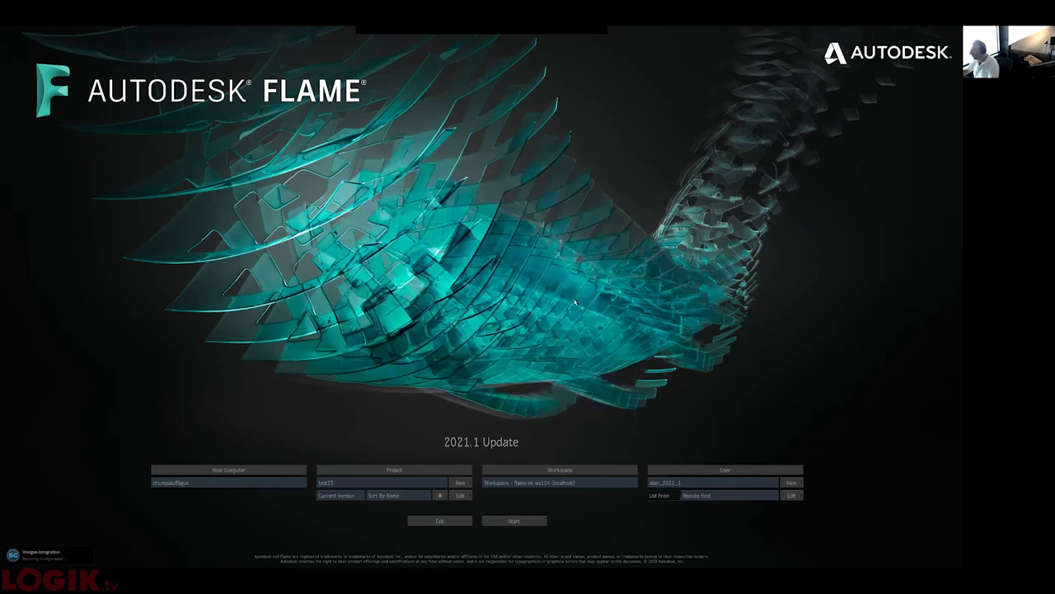
click(509, 521)
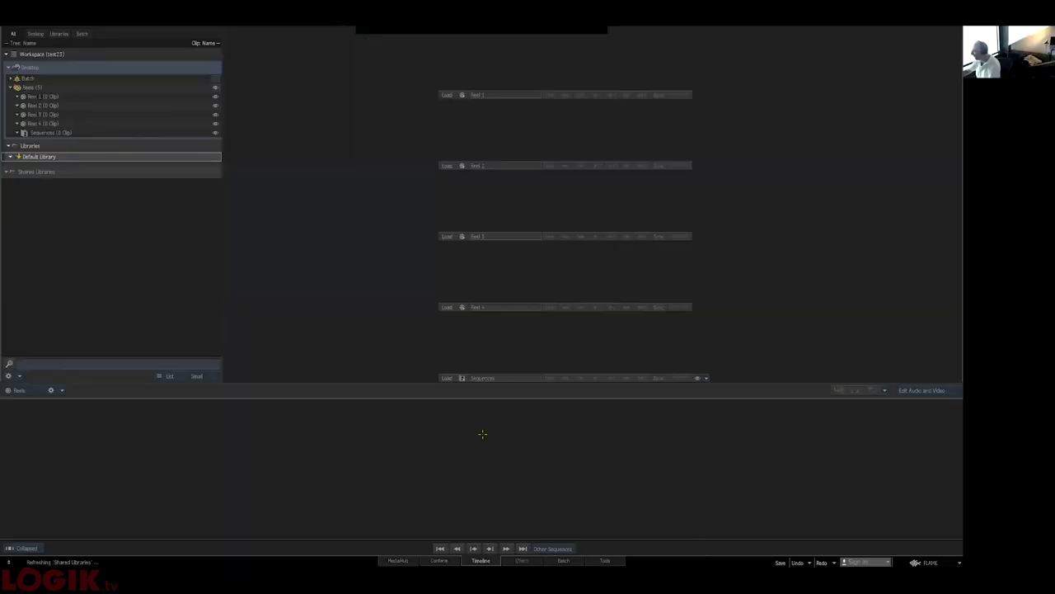
click(915, 562)
mouse_move(886, 410)
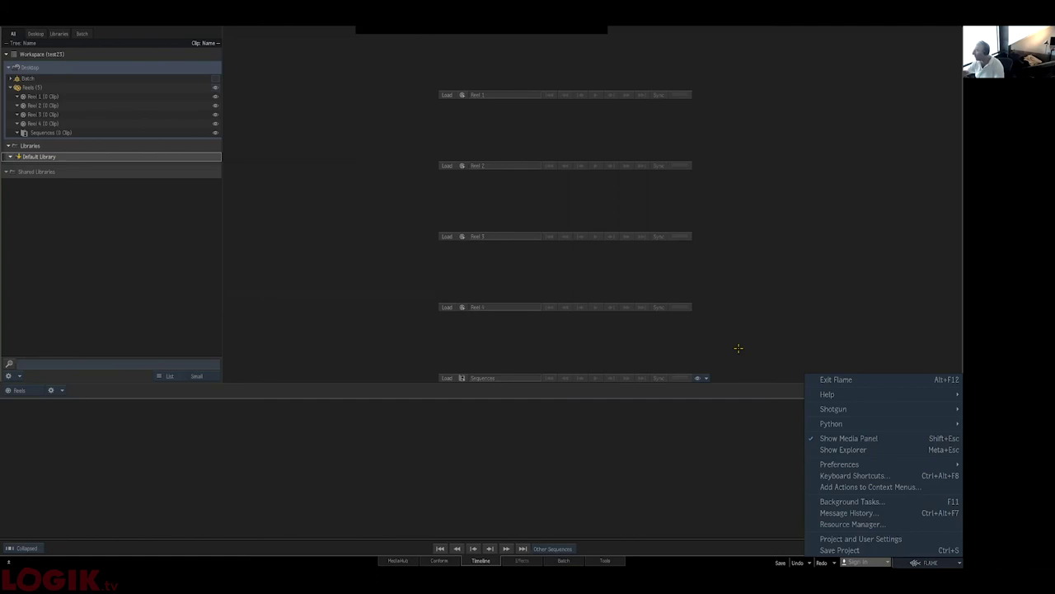
mouse_move(808, 409)
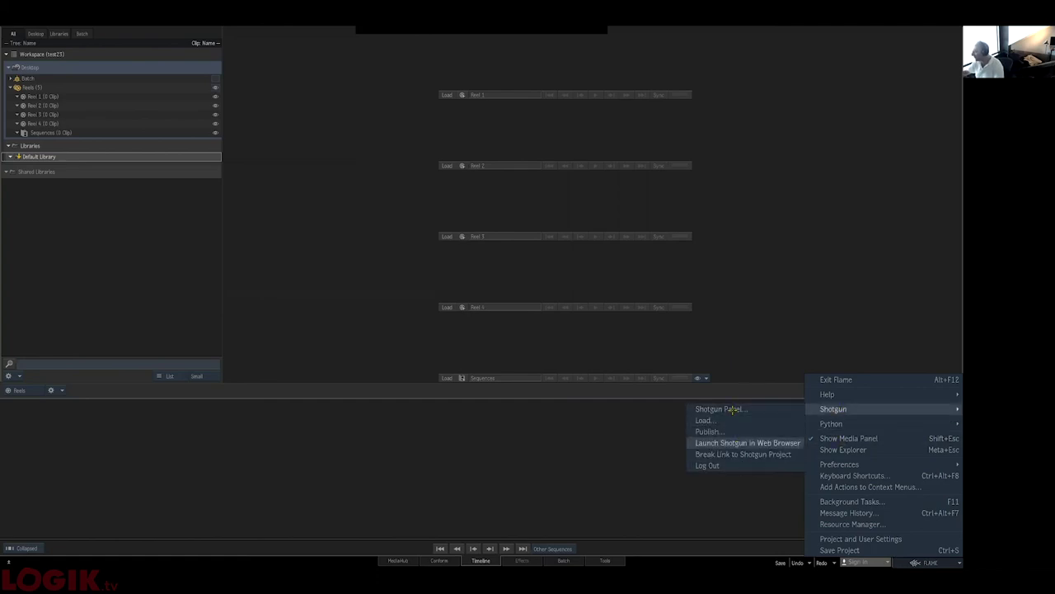
click(589, 429)
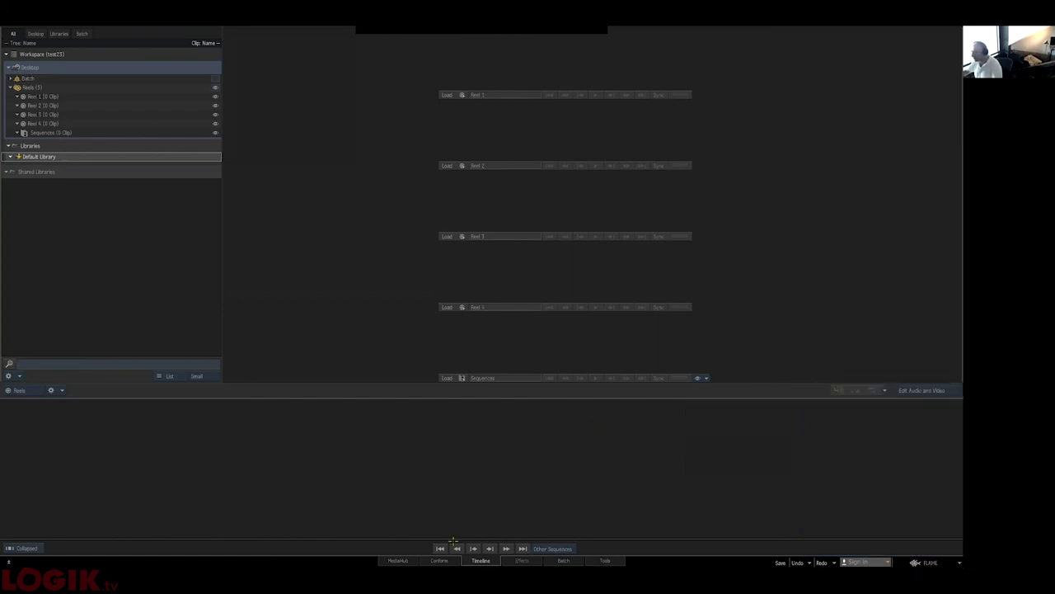
- Browse MediaHub to chumpaluffagus's Default Library and bring your_sequence onto Reel 4
click(397, 560)
click(202, 35)
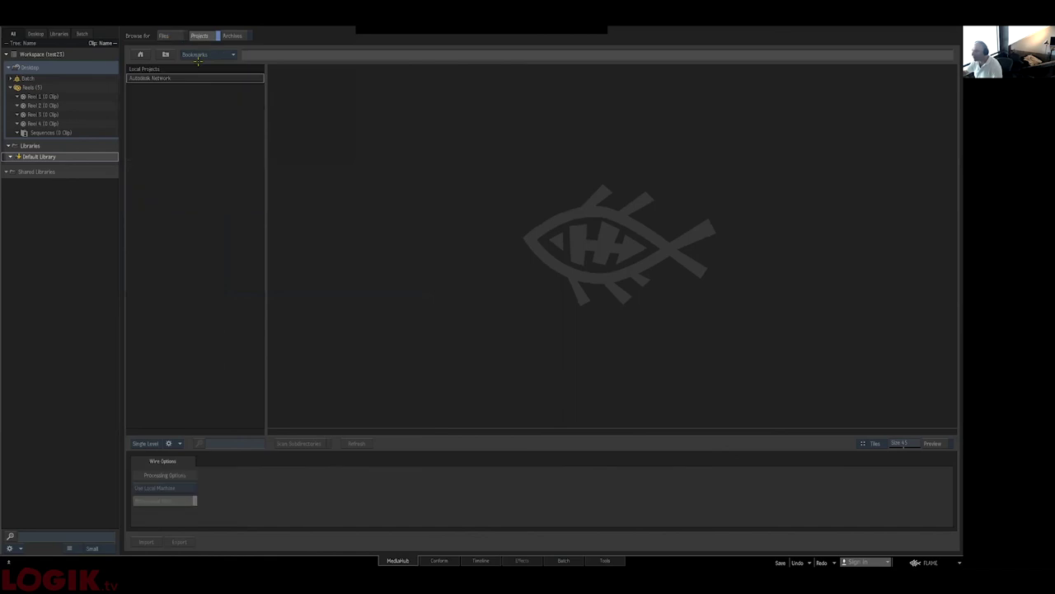
click(167, 86)
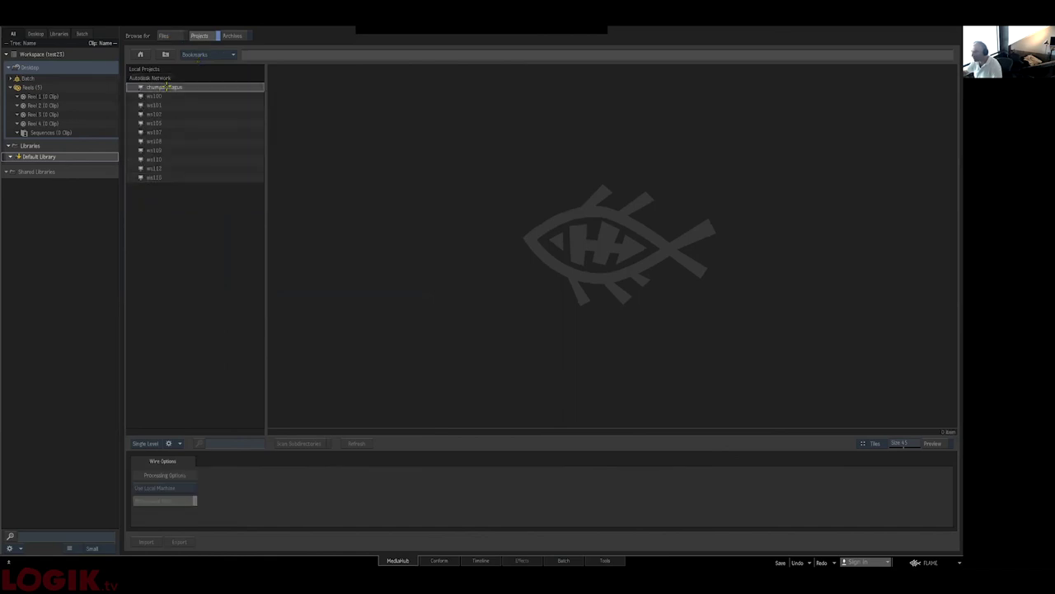
double_click(167, 87)
double_click(165, 124)
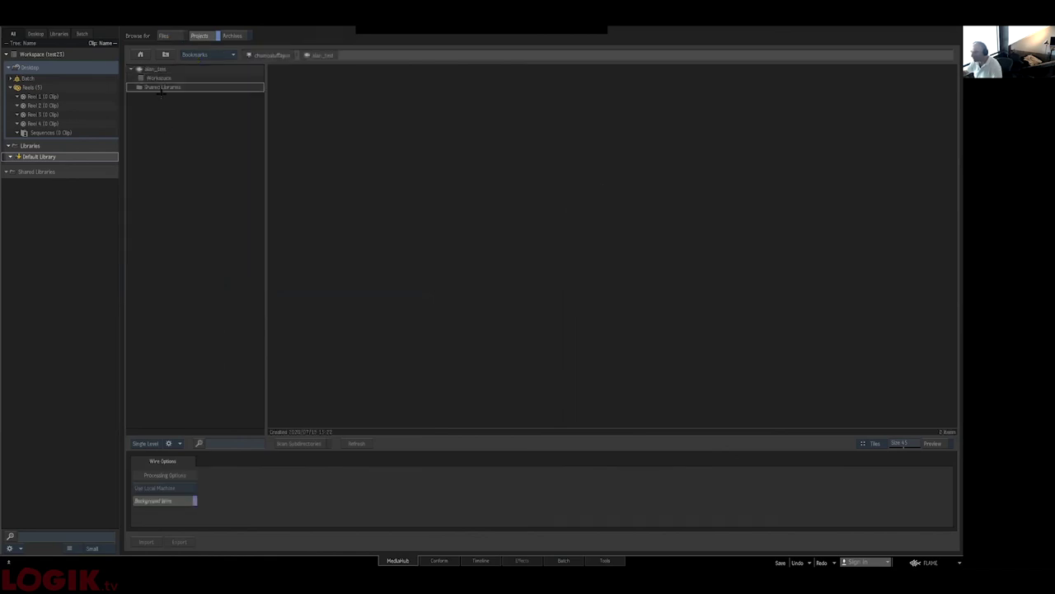
double_click(159, 78)
double_click(169, 88)
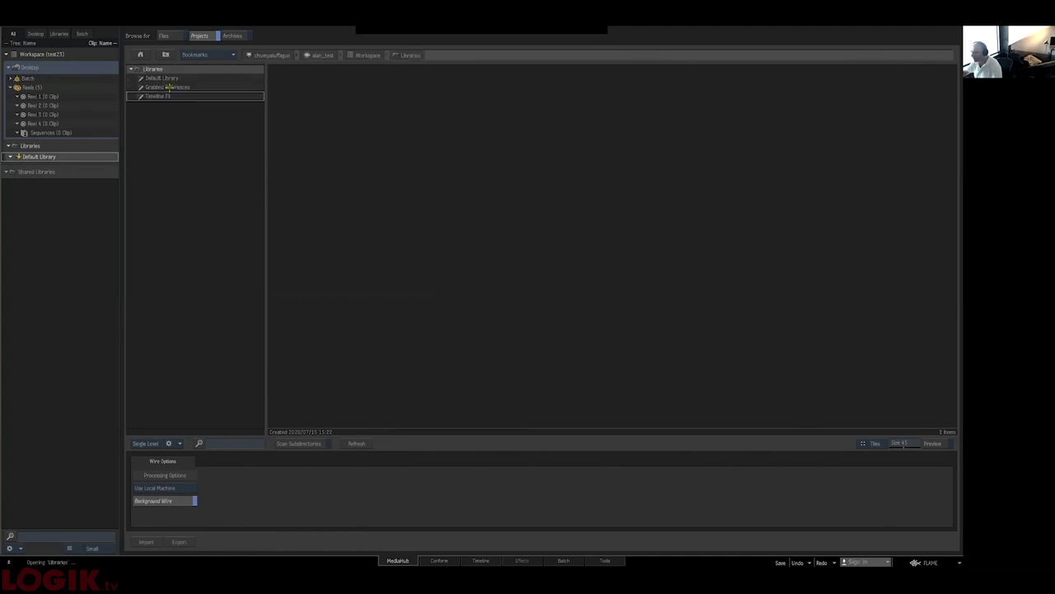
double_click(169, 77)
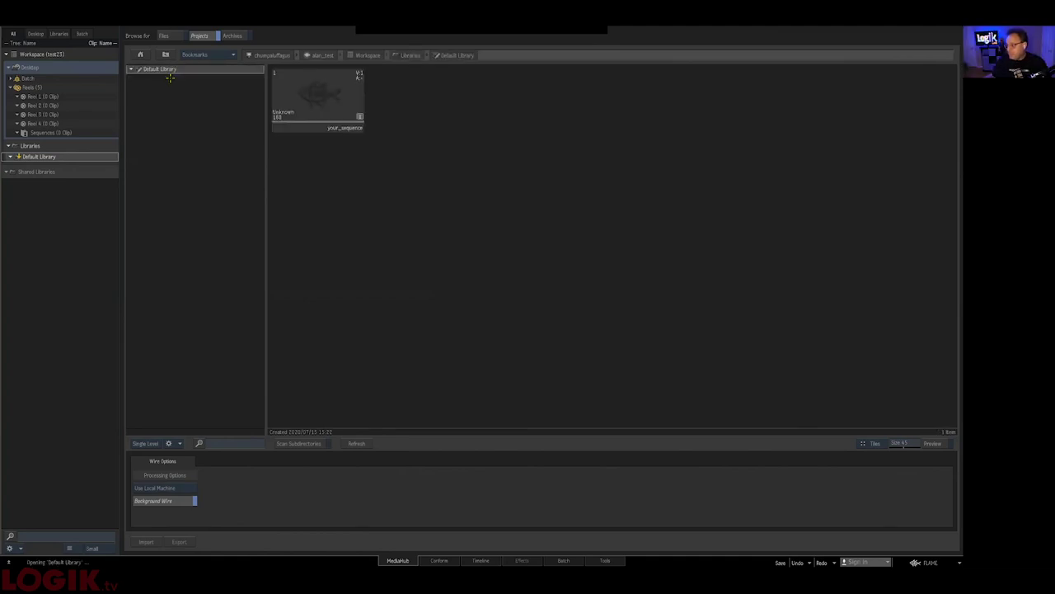
drag(317, 95, 54, 124)
- Render your_sequence, scrub through its shots in the player, then return to the reels view
click(495, 561)
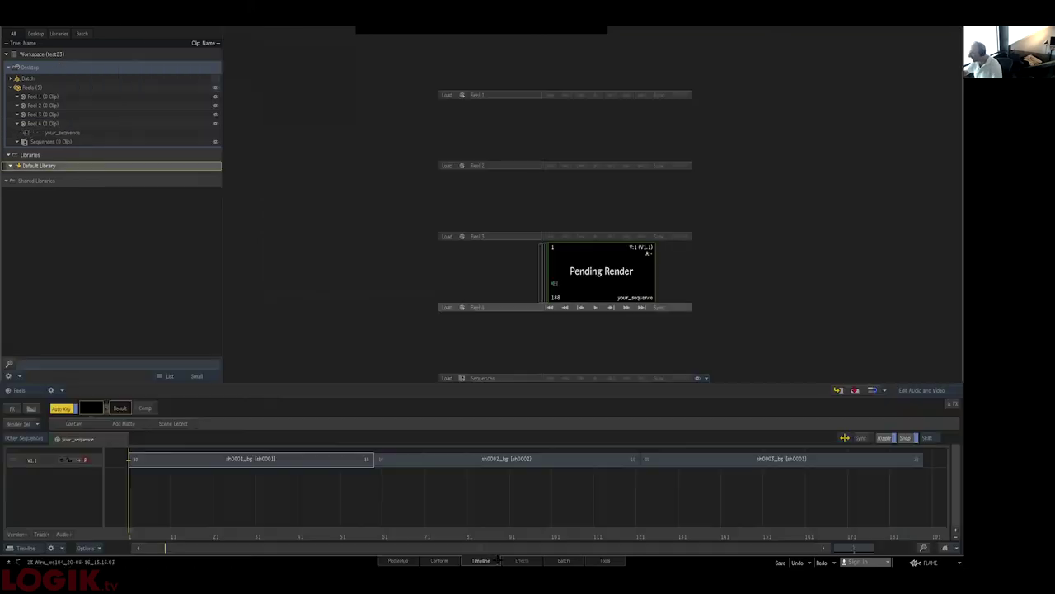
double_click(594, 281)
double_click(523, 286)
double_click(521, 288)
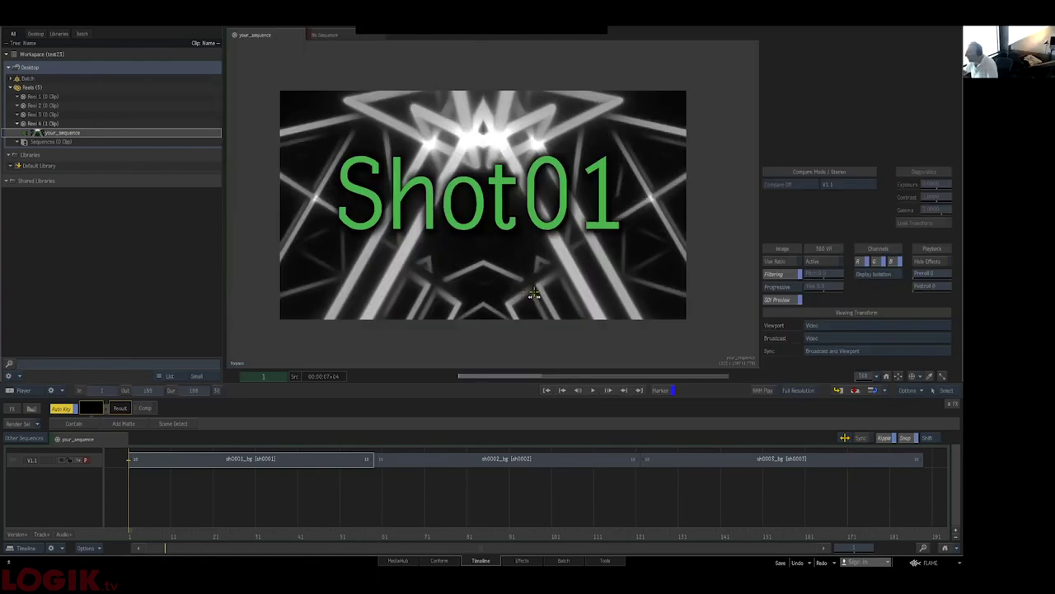
mouse_move(480, 367)
mouse_down()
mouse_move(654, 362)
mouse_move(721, 378)
mouse_move(473, 378)
mouse_move(709, 377)
mouse_move(495, 378)
mouse_up()
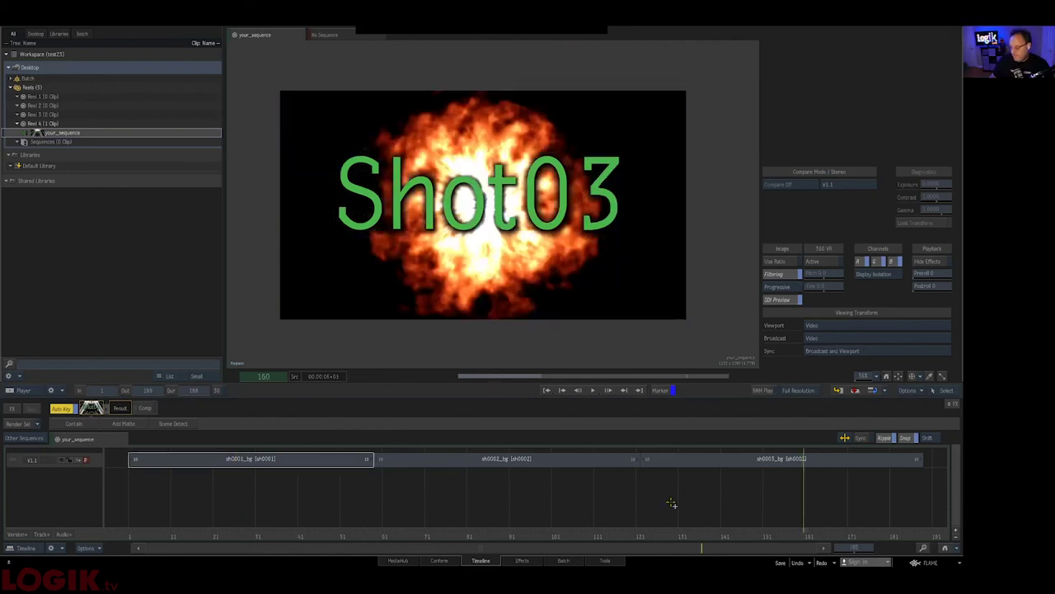
click(332, 485)
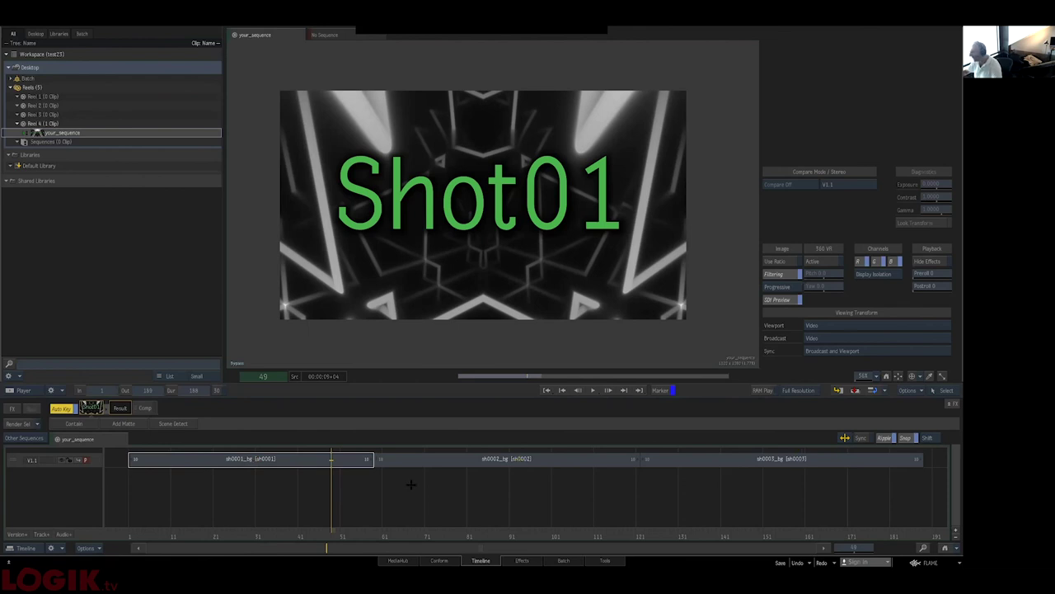
key(alt+2)
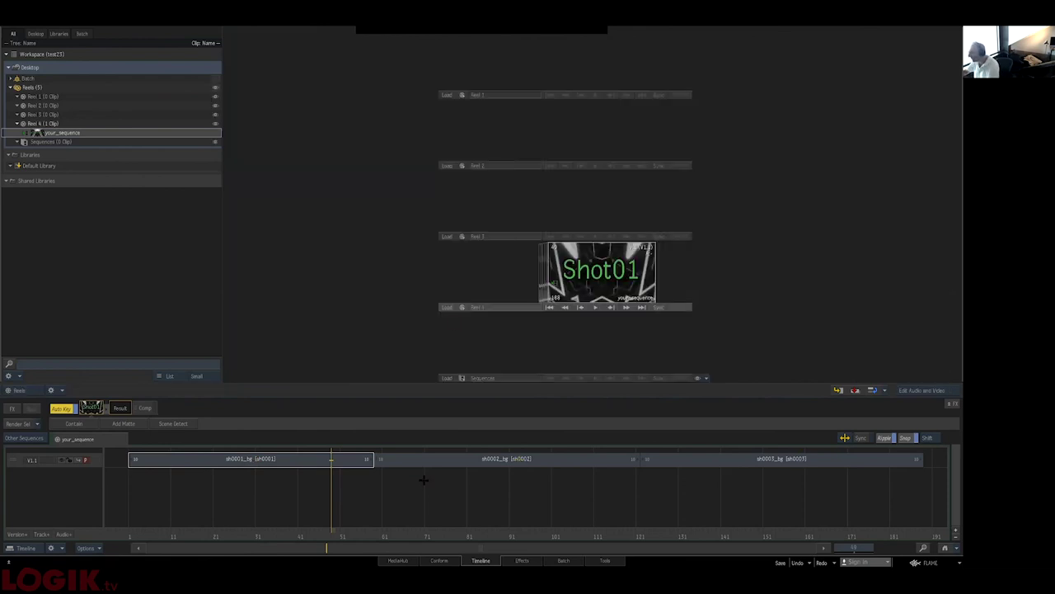
- Open Export for your_sequence and set the destination to root/projects/test_publish
right_click(642, 495)
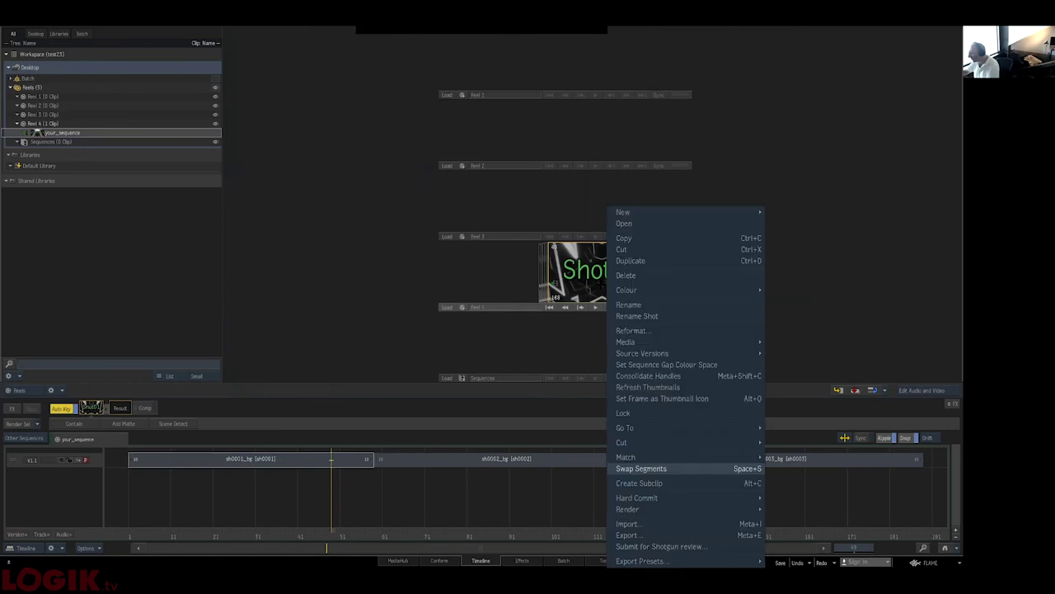
click(343, 308)
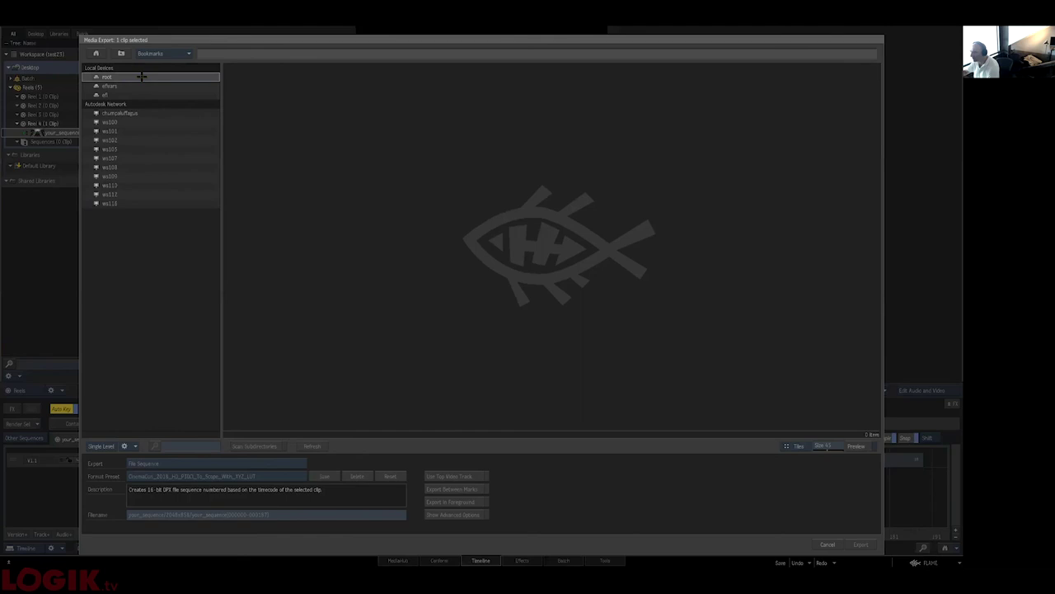
double_click(145, 79)
double_click(133, 176)
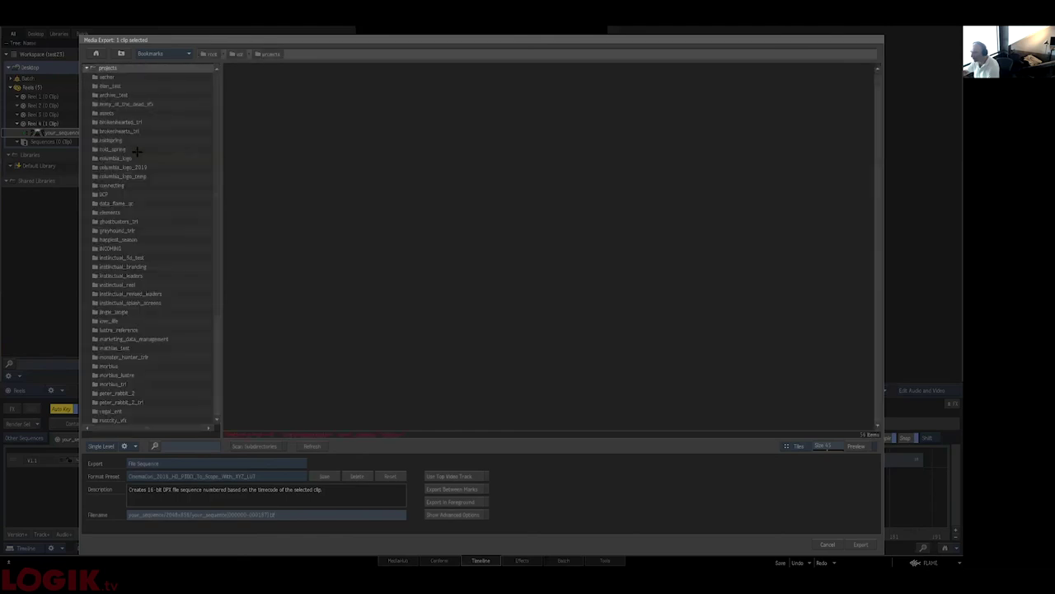
scroll(136, 152, down, 5)
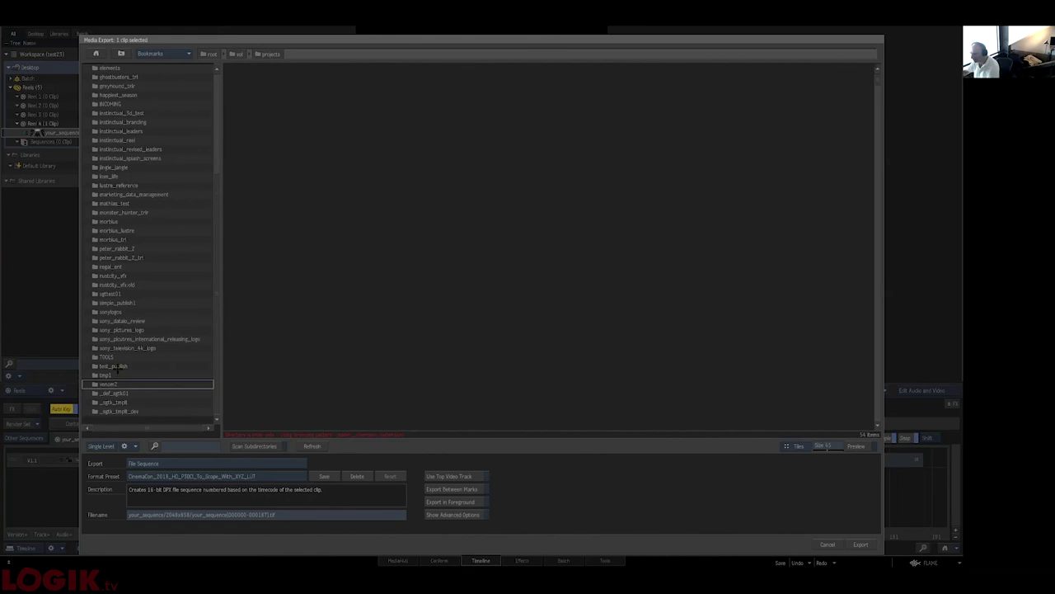
double_click(118, 366)
- Set the export type to Sequence Publish and browse to the Autodesk Shot Publish presets
click(165, 463)
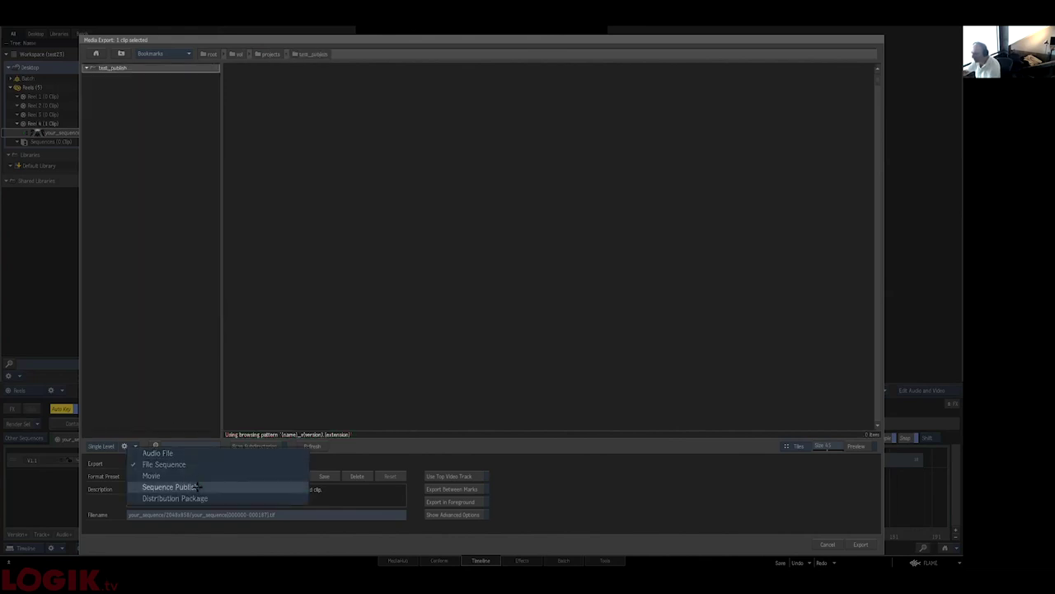
click(169, 486)
click(197, 485)
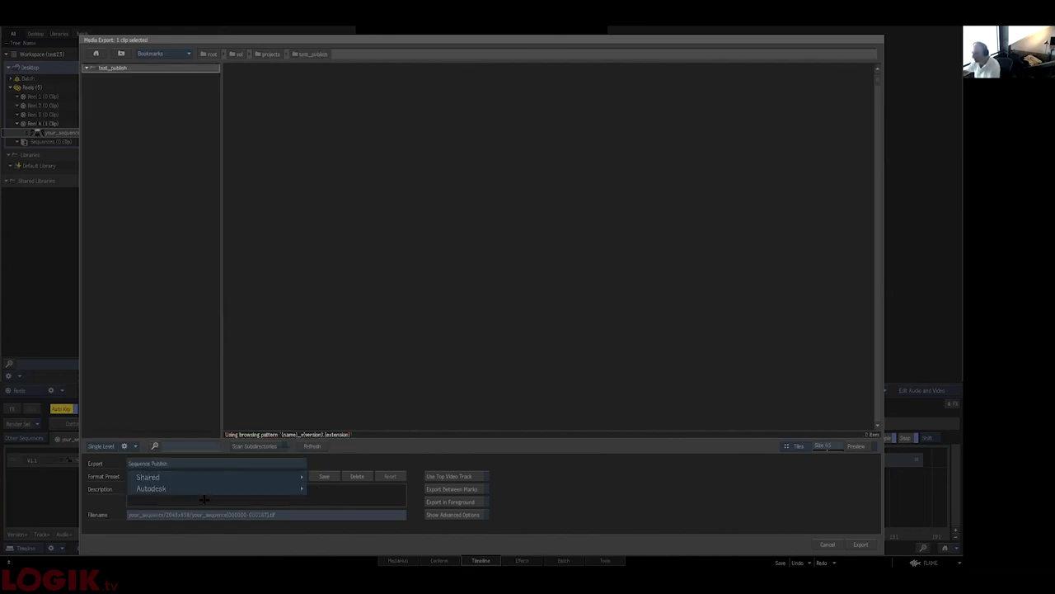
mouse_move(272, 488)
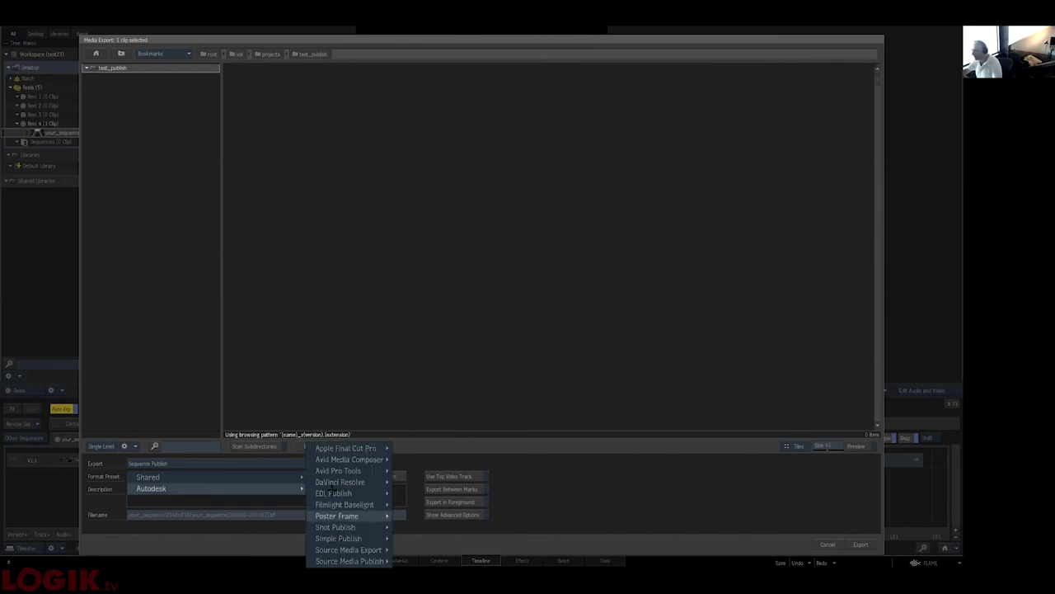
mouse_move(340, 527)
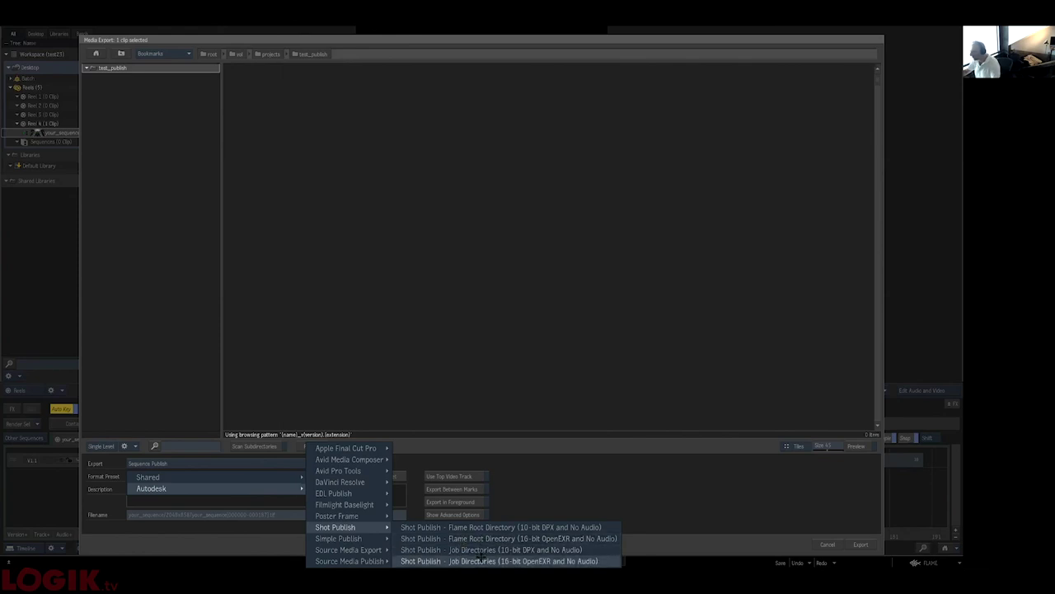
- Apply the Shot Publish – Job Directories 16-bit OpenEXR preset with Create Batch enabled
click(479, 560)
click(470, 518)
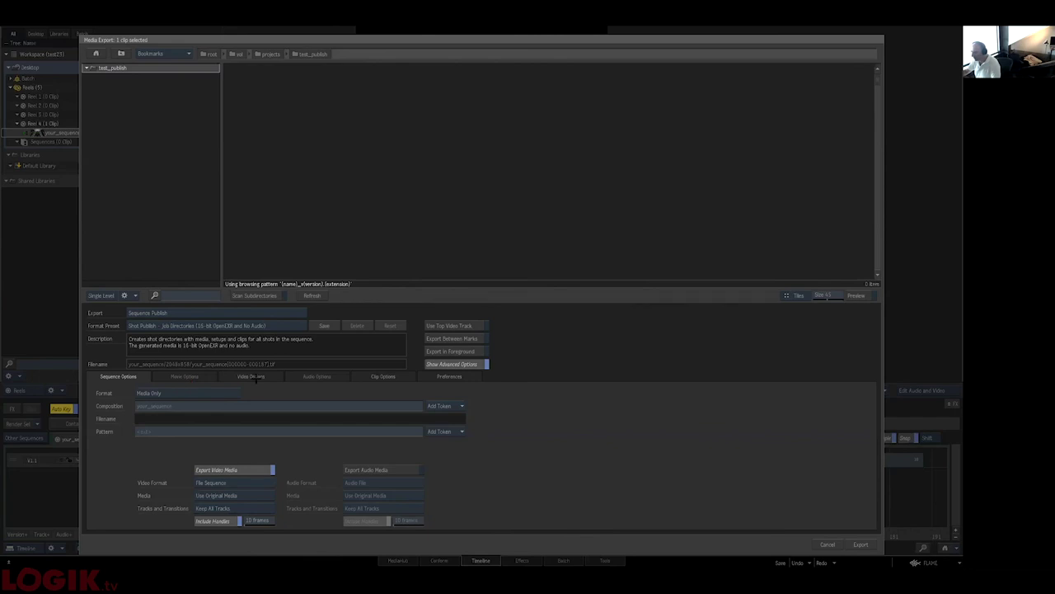
click(252, 376)
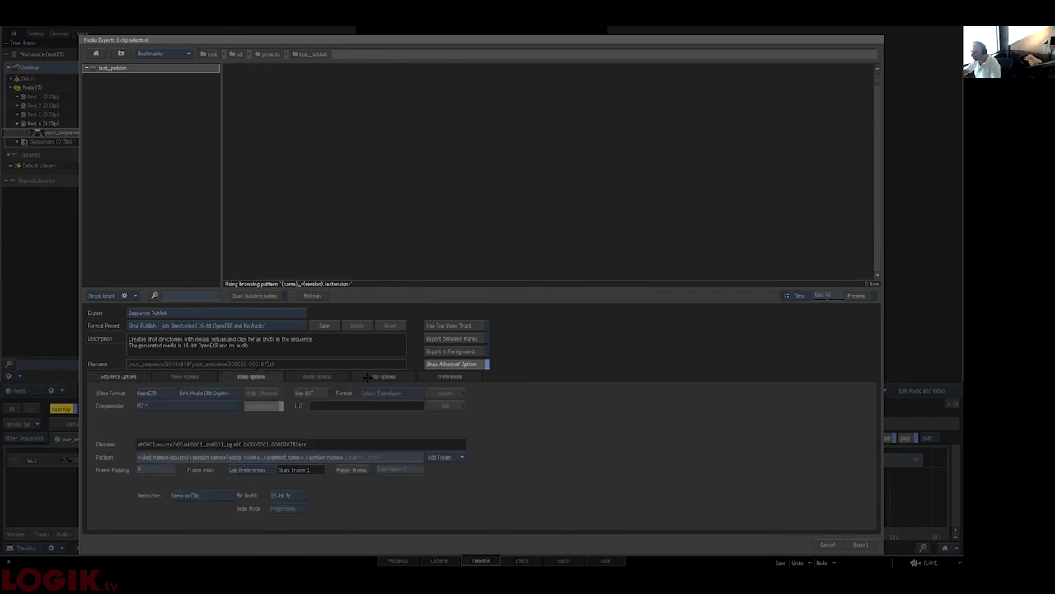
click(384, 376)
click(111, 521)
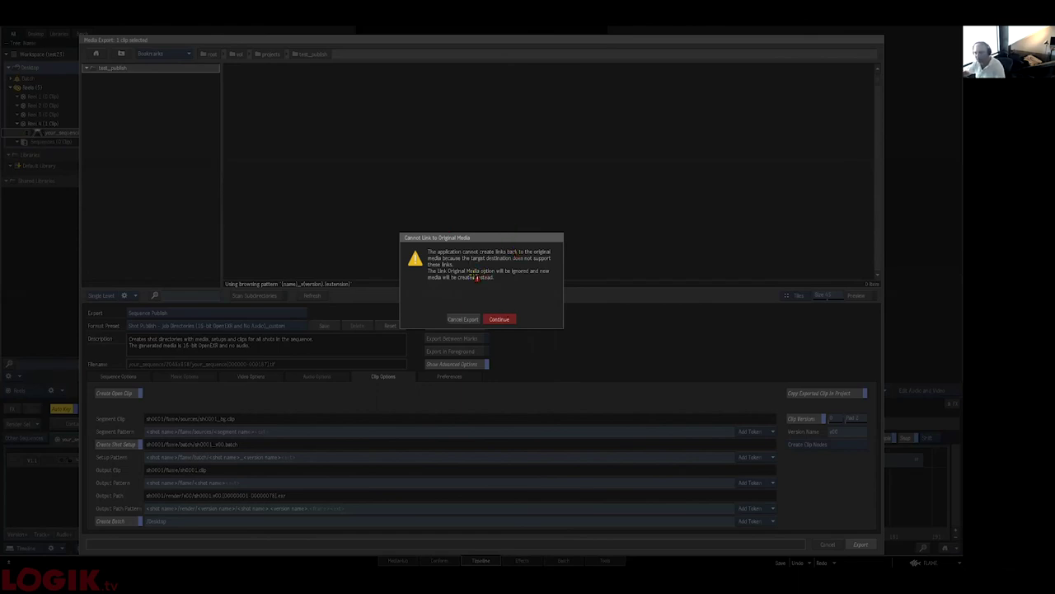
- Continue past the media link warning, publish to Shotgun, and close the finished publish
click(507, 322)
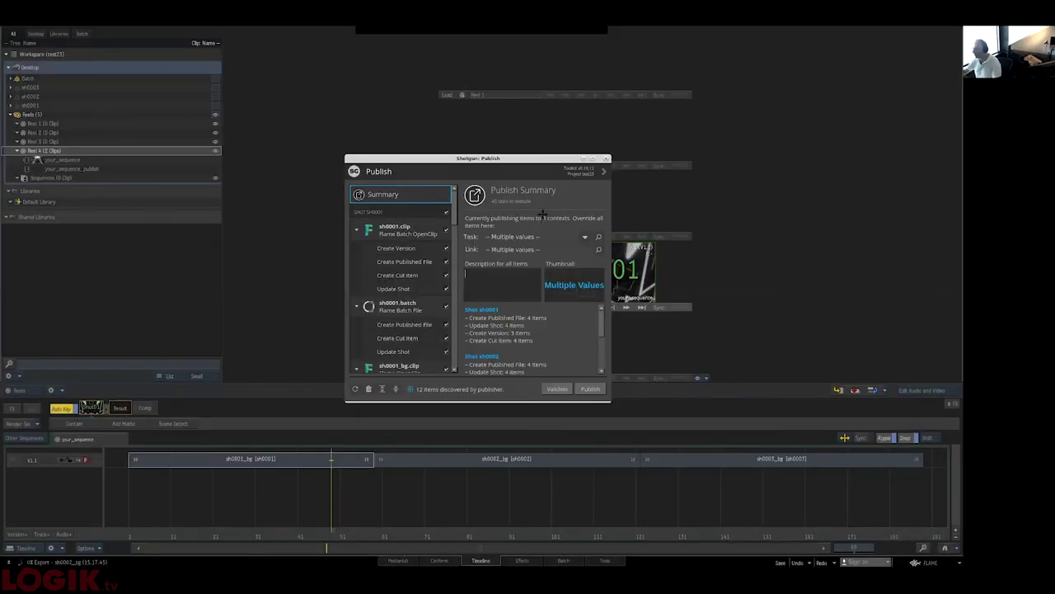
click(592, 389)
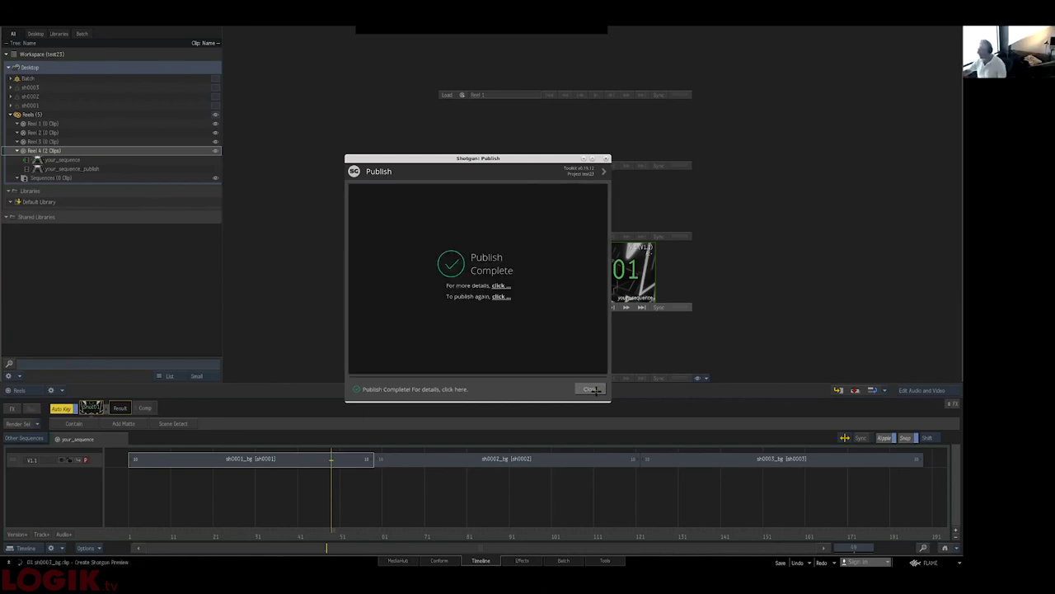
click(593, 389)
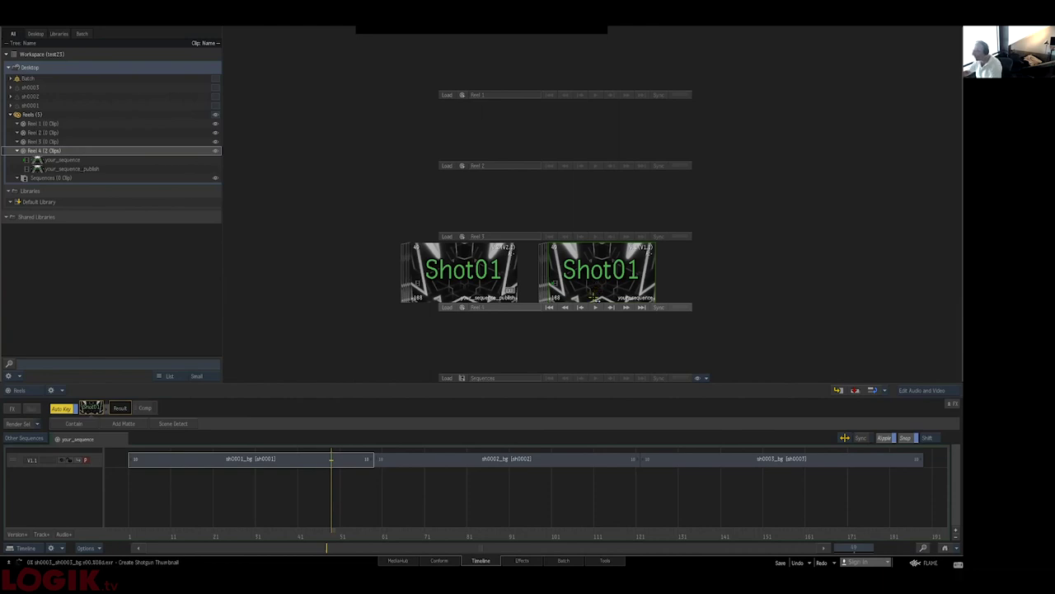
key(alt+Tab)
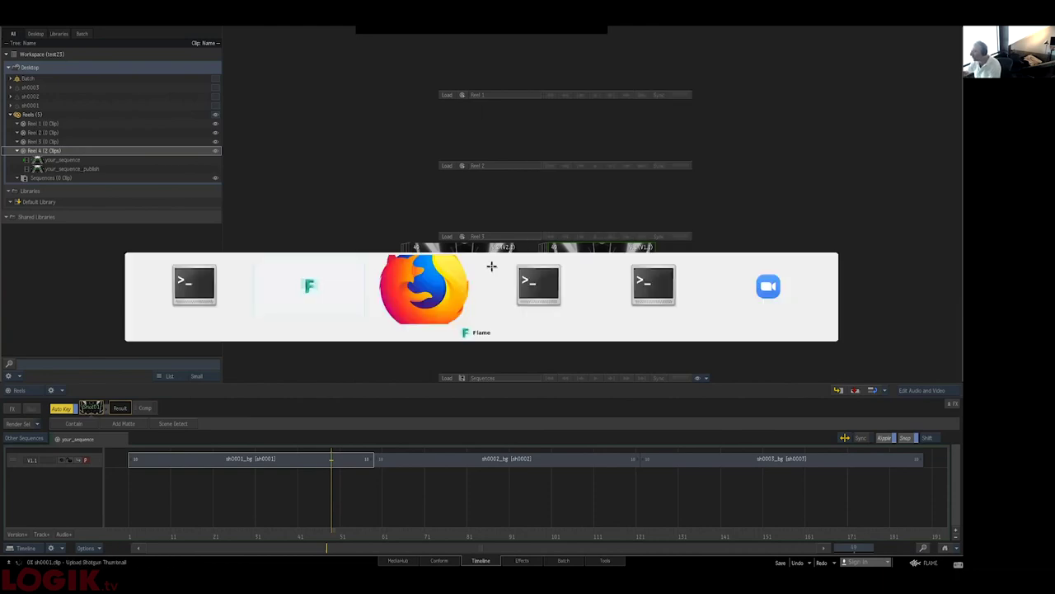
- Open the your_sequence page in Shotgun and list shots sh0001–sh0003 on its Shots tab
key(alt+Tab)
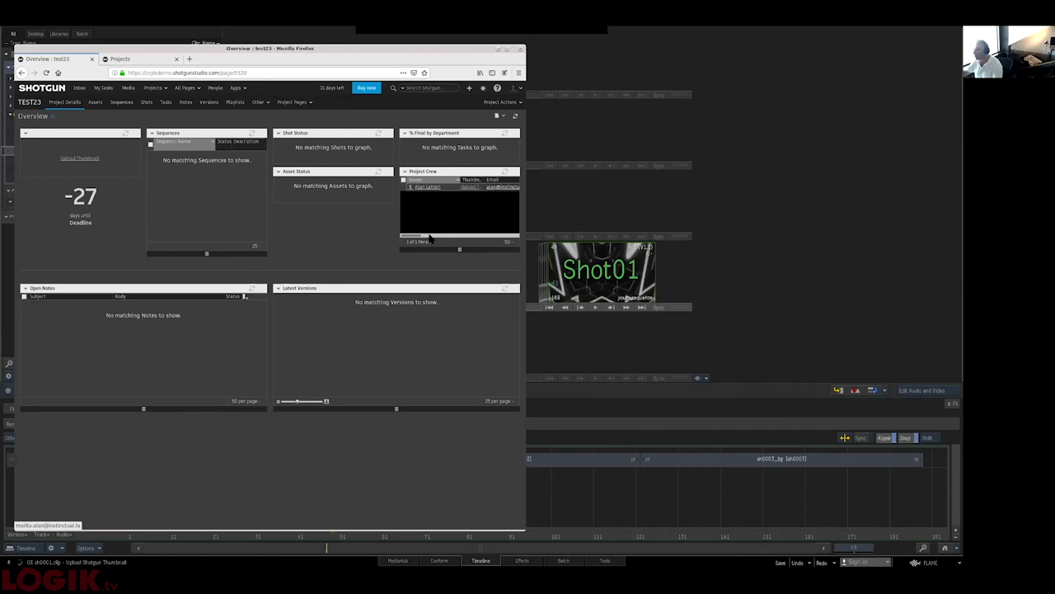
click(121, 102)
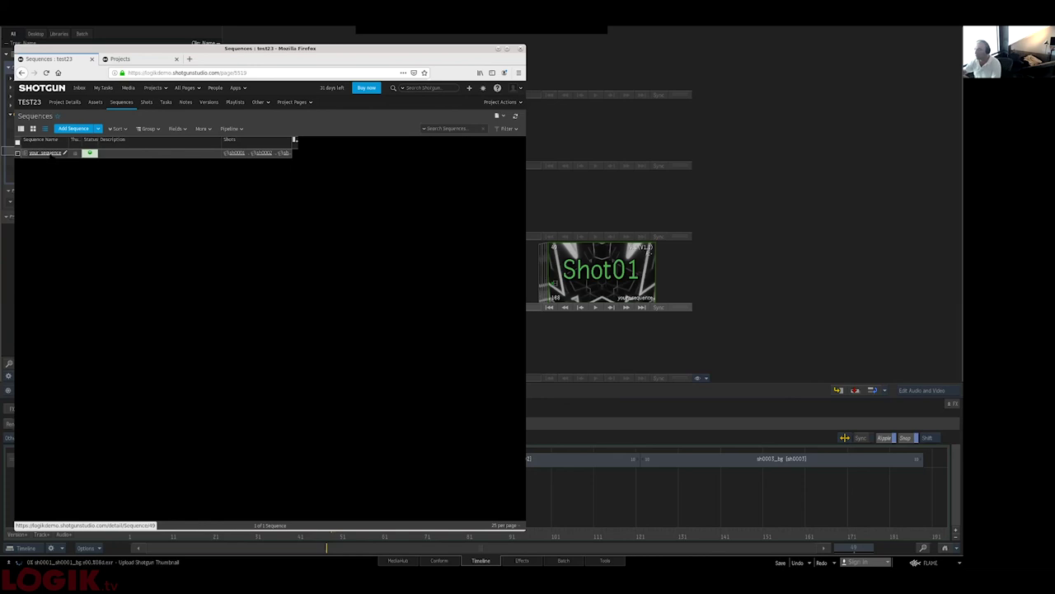
click(46, 153)
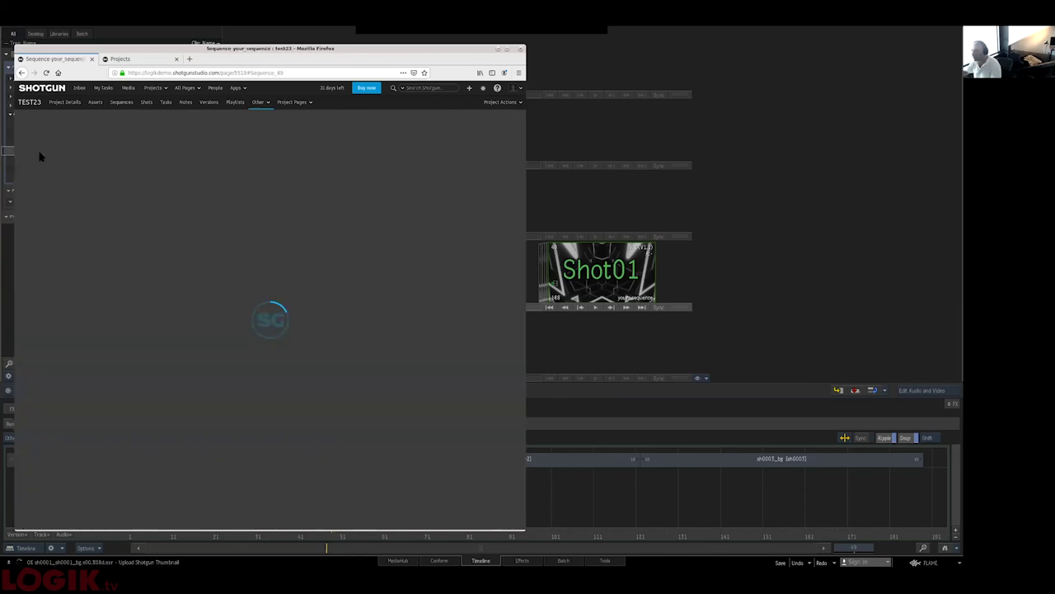
click(144, 199)
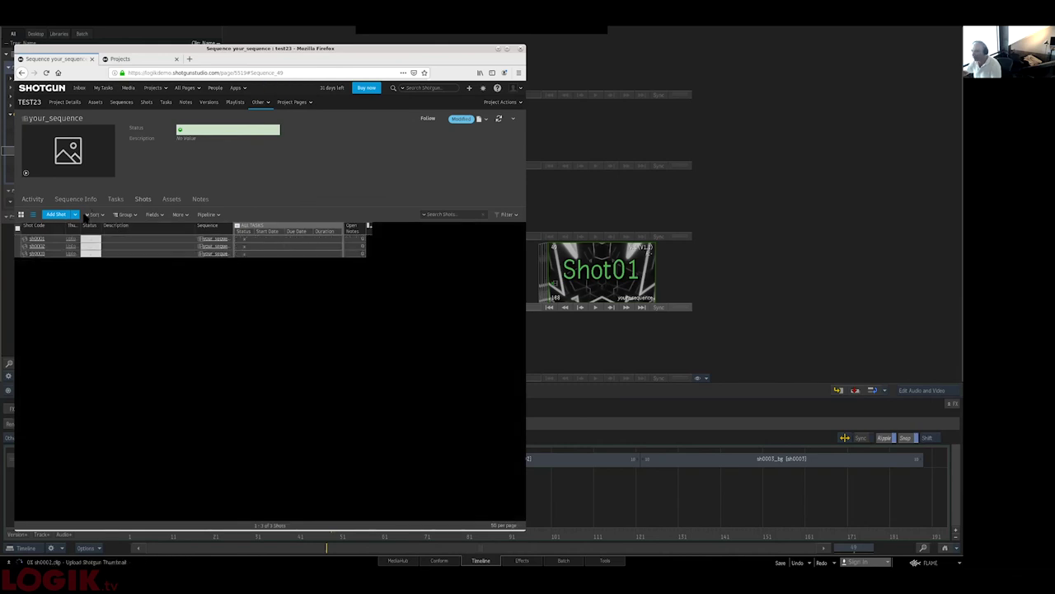
- Widen the Thumbnail column and reload the shots list to show new thumbnails
drag(80, 225, 168, 225)
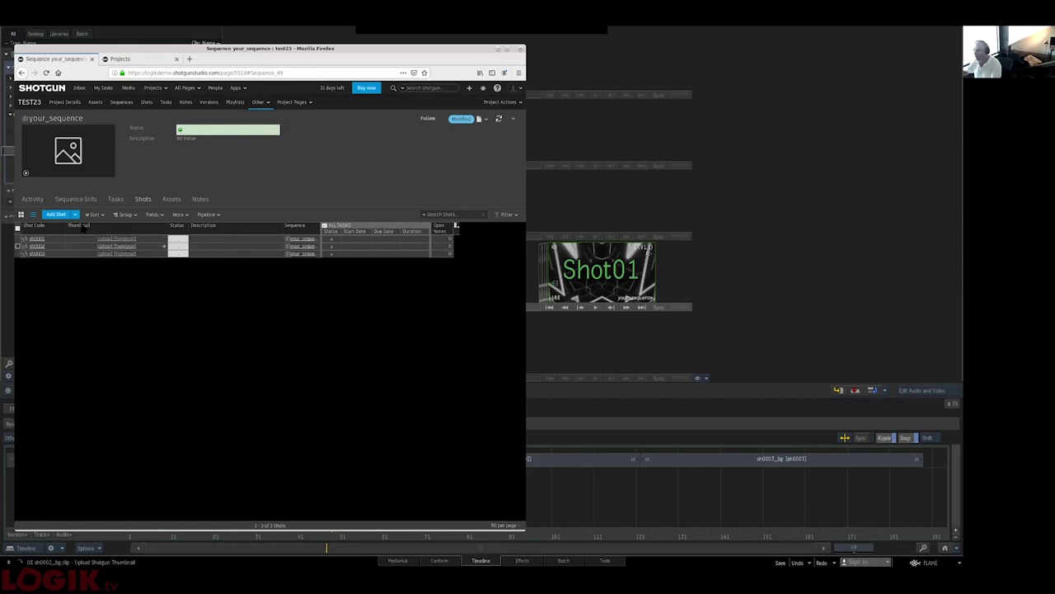
click(497, 120)
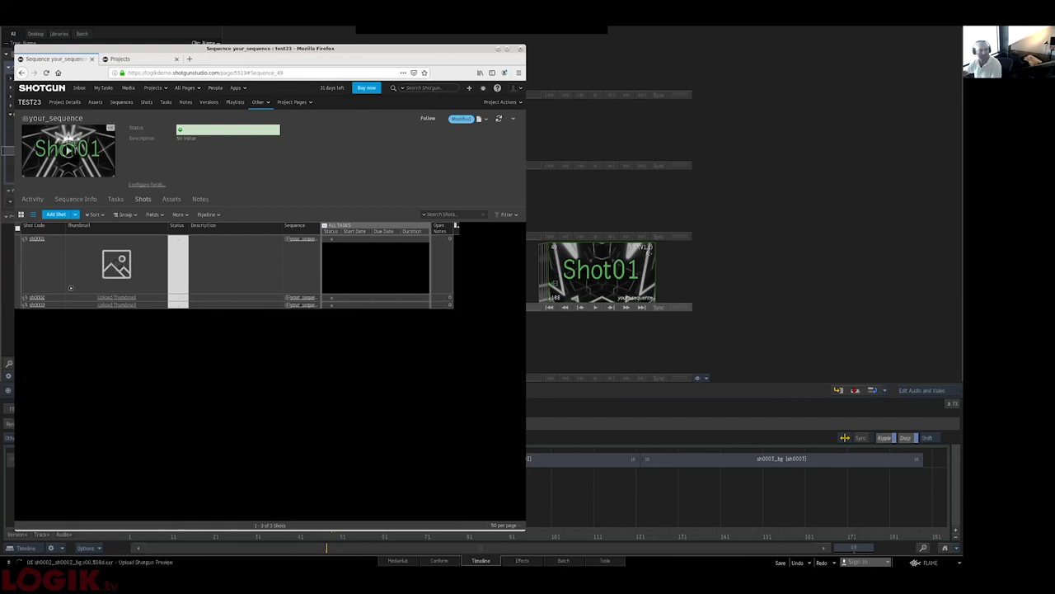
click(499, 120)
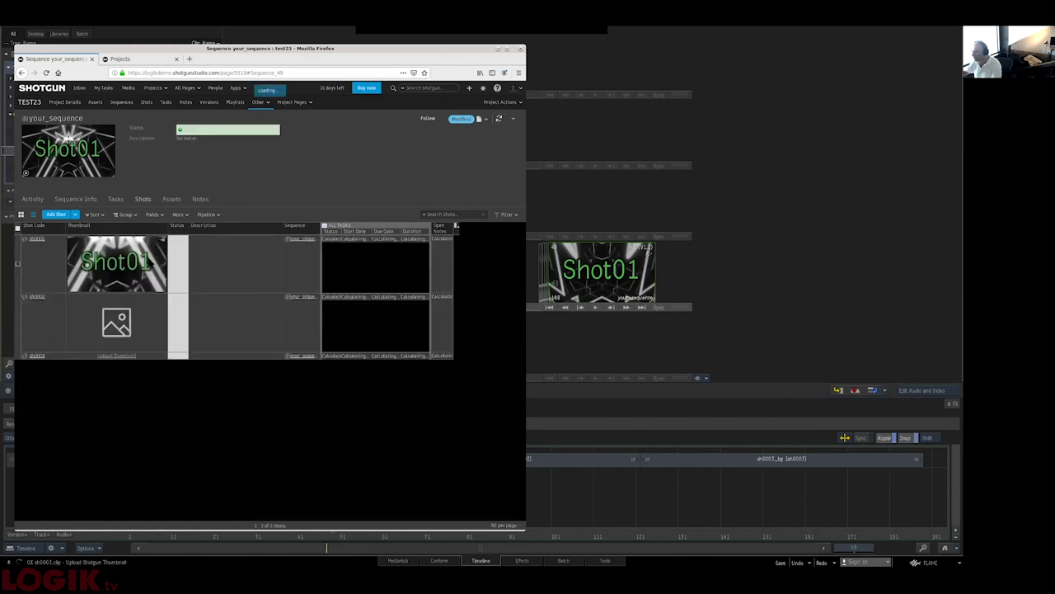
key(F5)
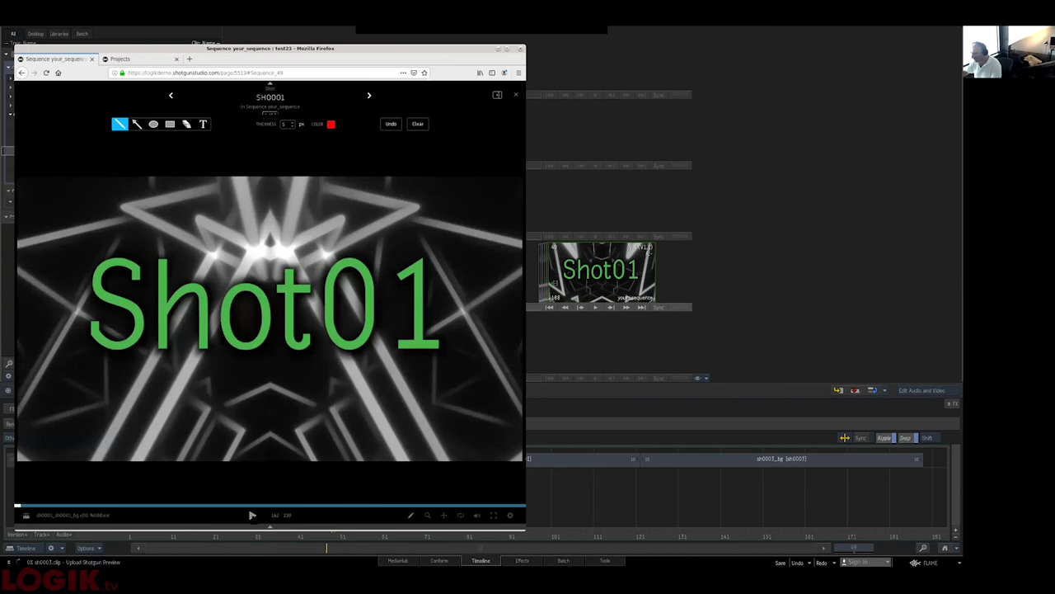
- Pause the sh0001 review clip and step through frames back to frame 192
key(space)
key(Left)
key(Left)
key(Left)
key(Left)
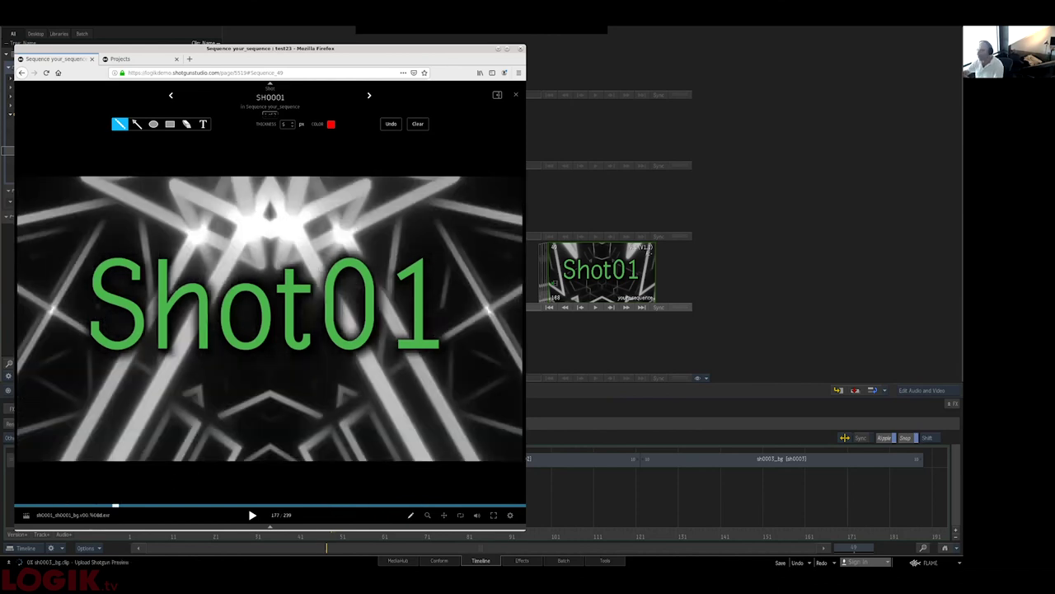
key(Right)
key(Left)
key(Left)
key(Left)
key(Left)
key(Left)
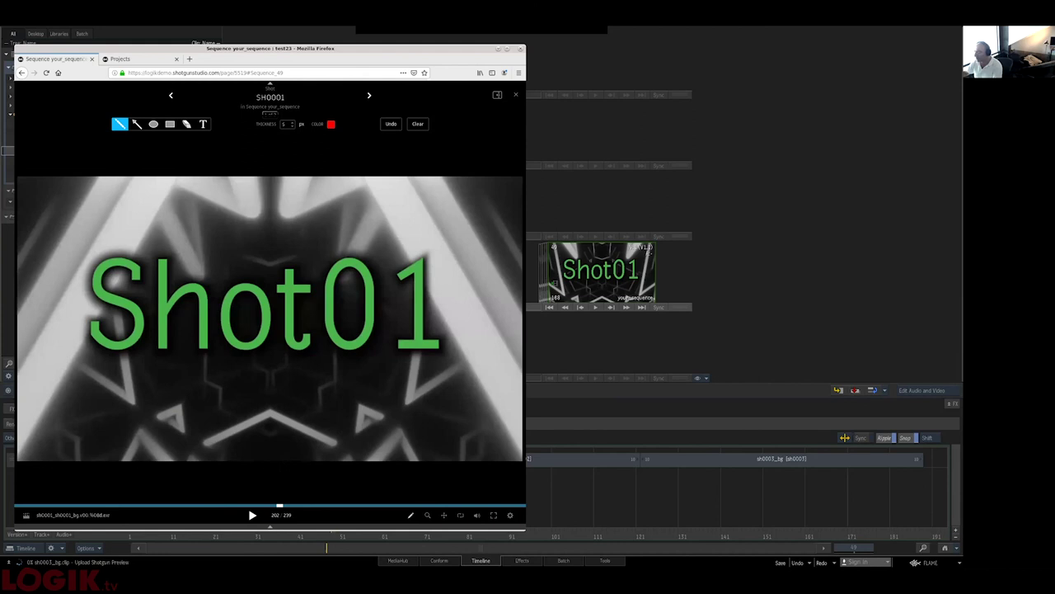
key(Left)
key(Left)
key(Left)
key(Left)
key(Left)
key(Left)
key(Left)
key(Left)
key(Left)
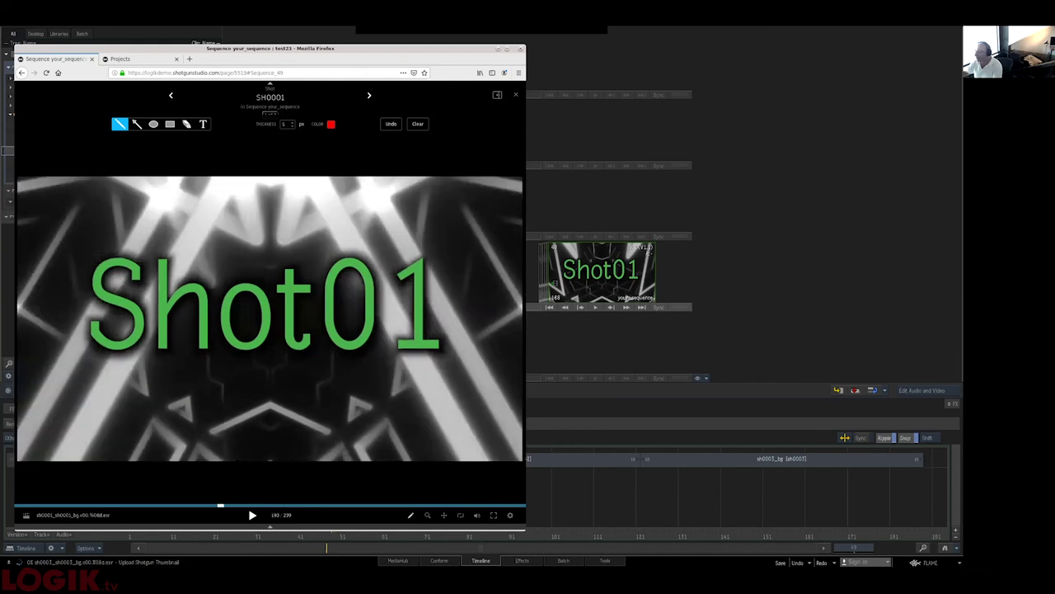
key(Left)
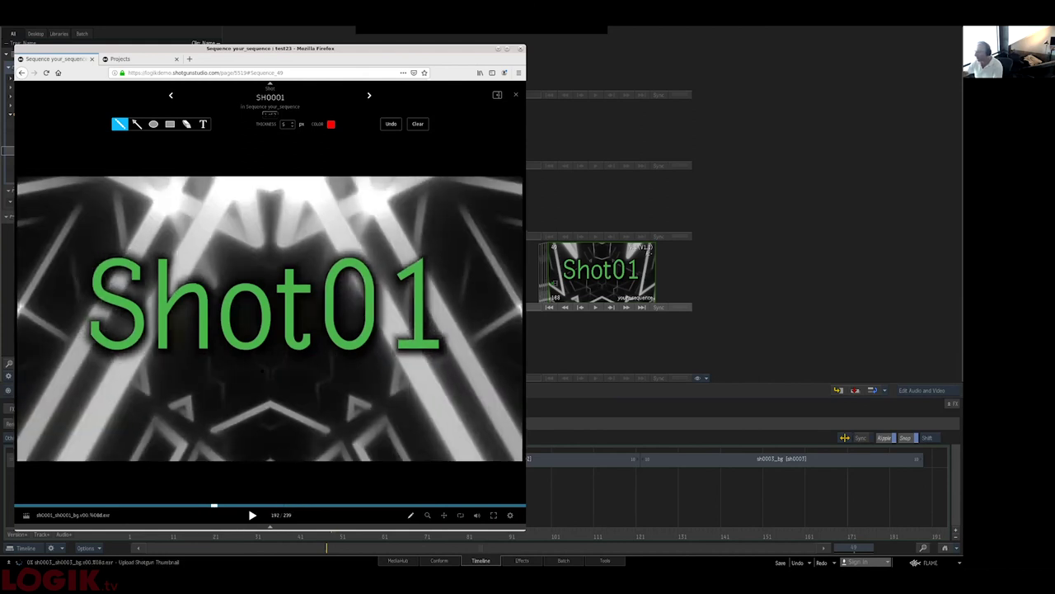
- Sketch a red annotation, discard it on closing the review, and open Flame's Batch workspace
drag(243, 240, 185, 410)
drag(198, 348, 241, 458)
drag(206, 269, 235, 312)
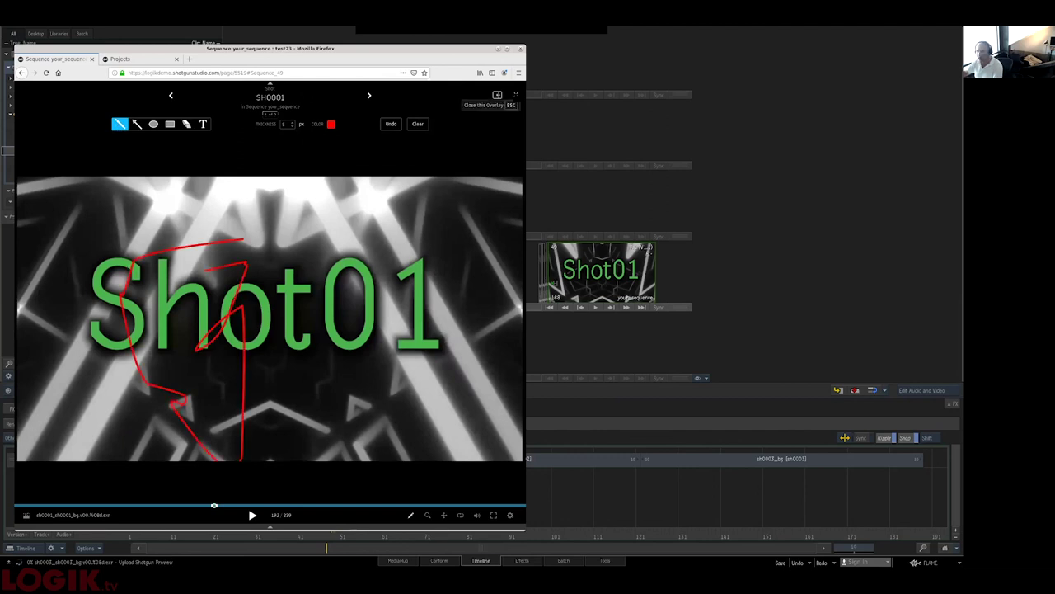
click(516, 94)
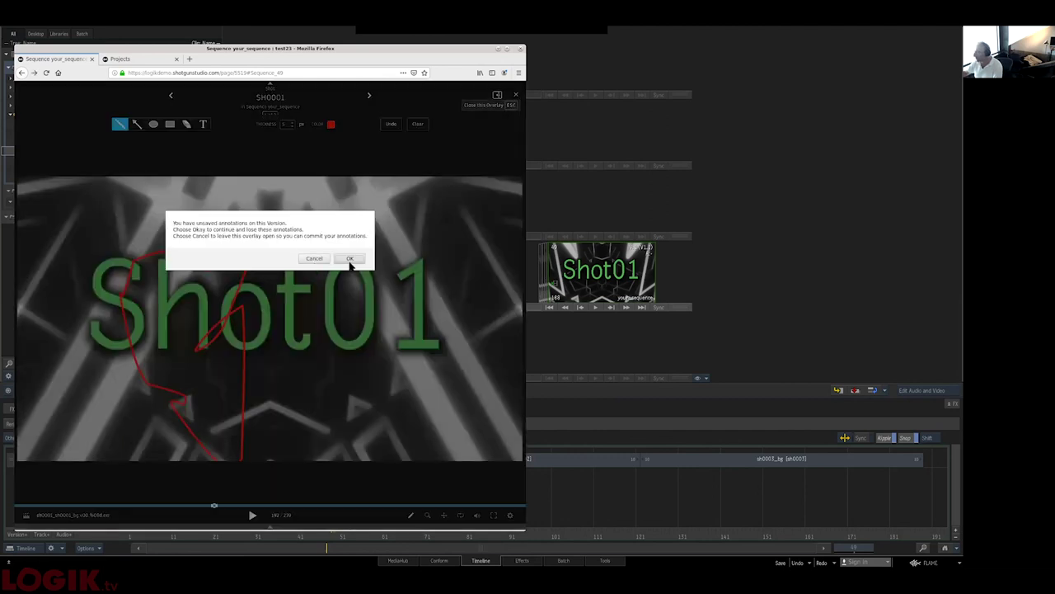
click(350, 258)
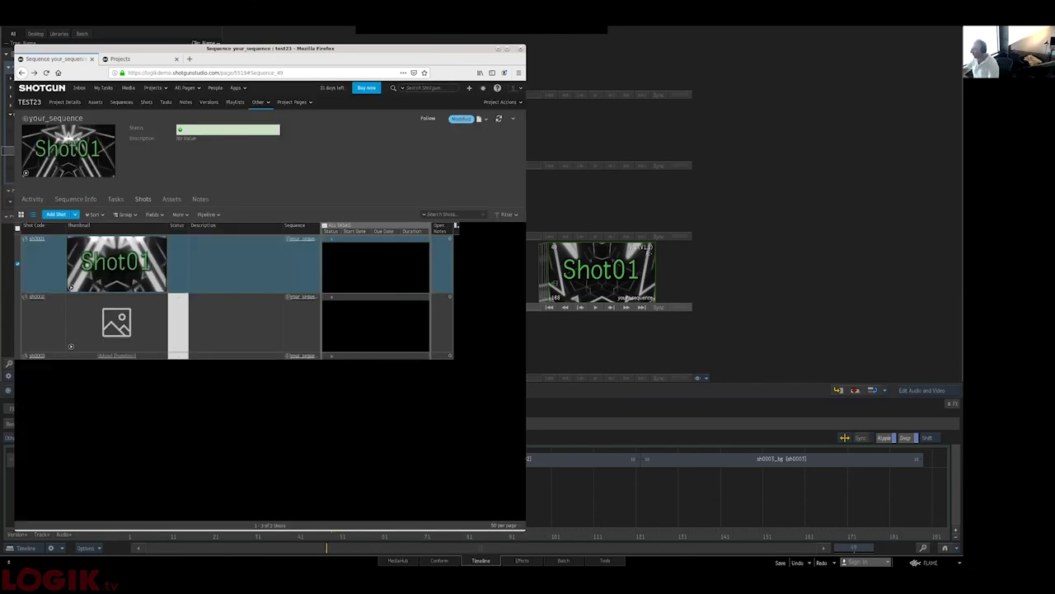
click(546, 427)
click(562, 559)
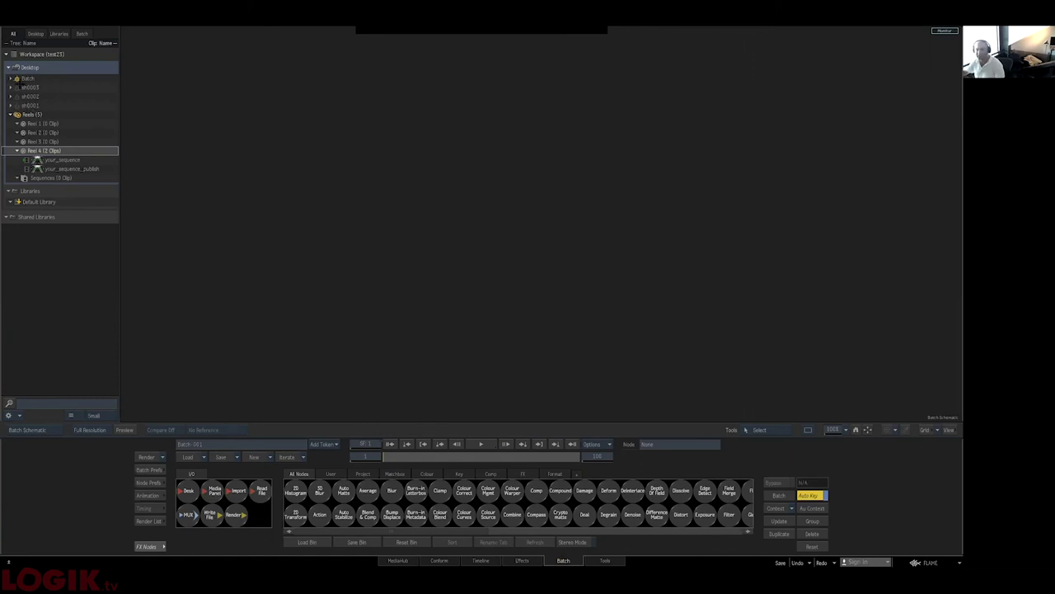
- Load the sh0001 batch setup and insert a Colour Correct node before the MUX
click(20, 105)
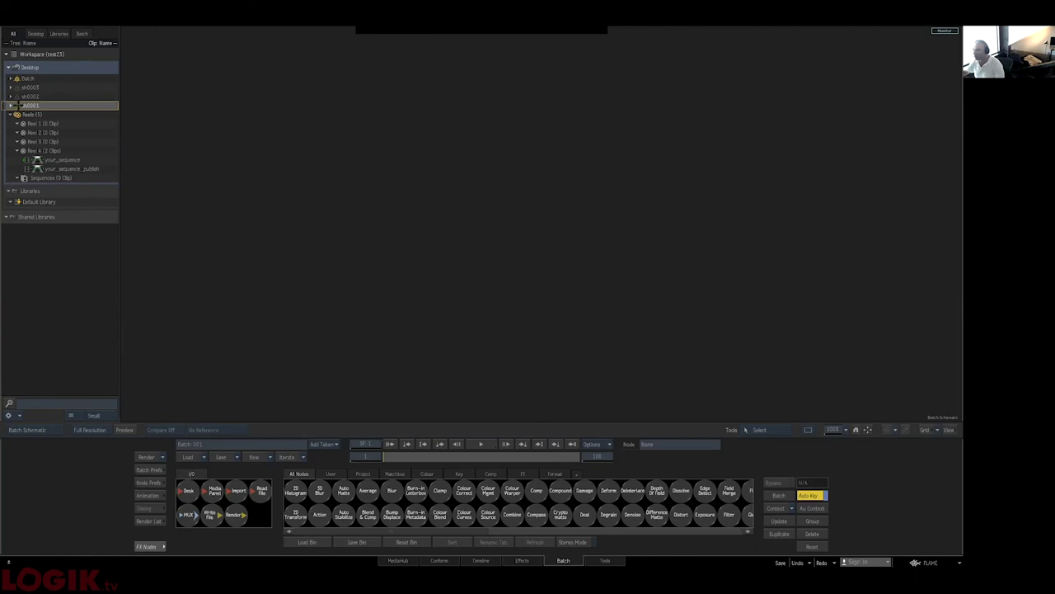
drag(487, 224, 262, 226)
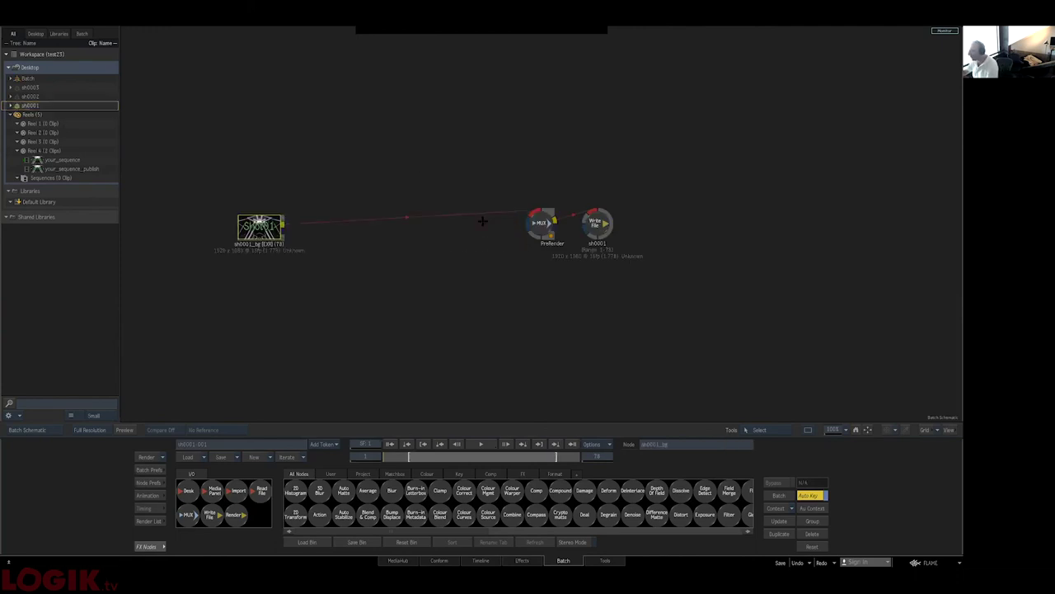
drag(464, 492, 391, 223)
- Push the colour balance toward blue to tint the shot purple, then render it
key(F4)
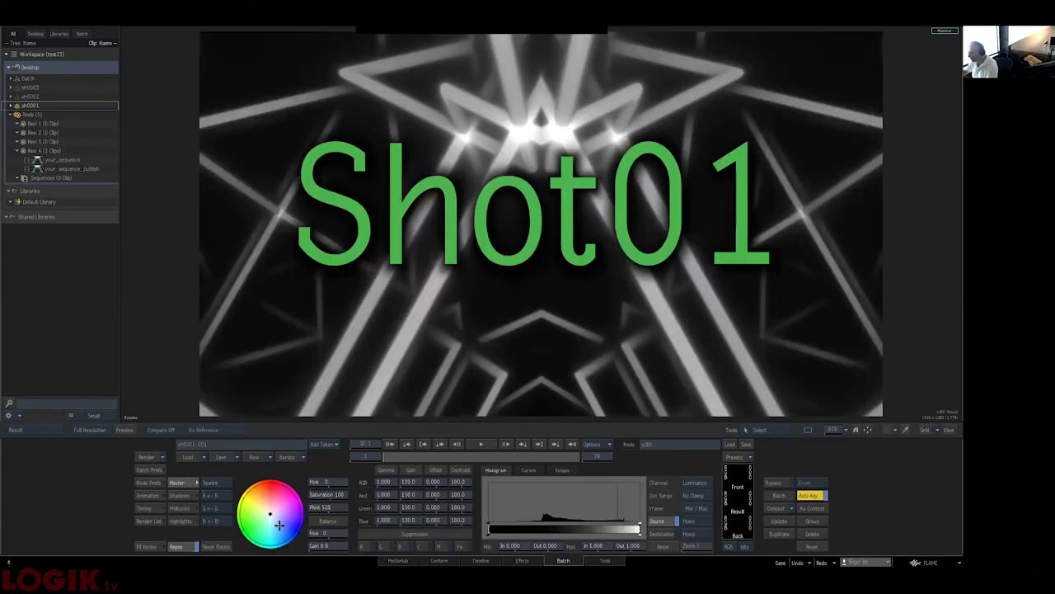
drag(284, 512, 297, 525)
click(144, 454)
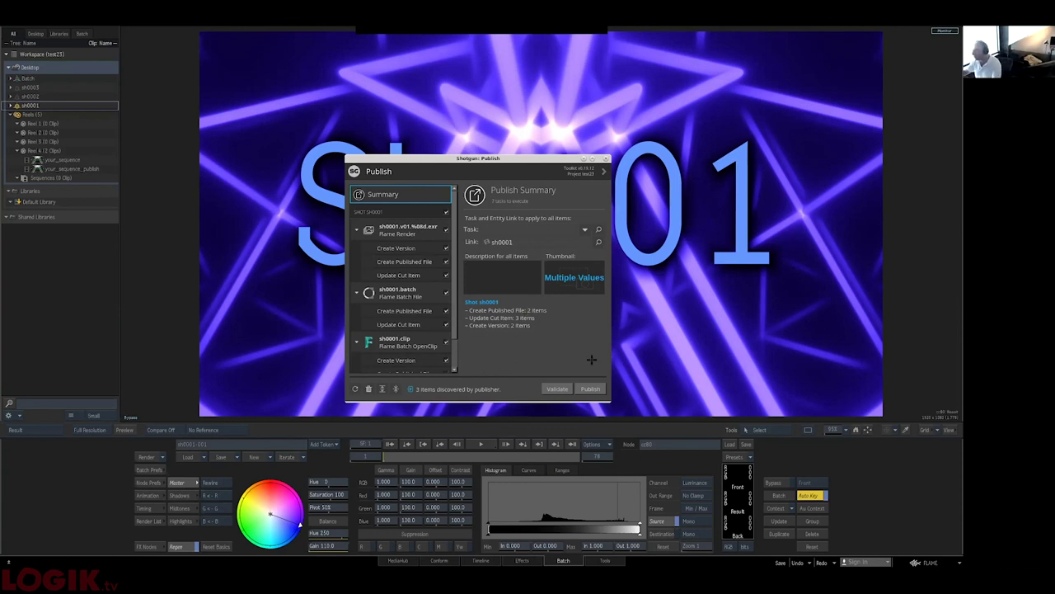
- Publish the sh0001 render, batch file and clip to Shotgun, then switch to Firefox
click(590, 389)
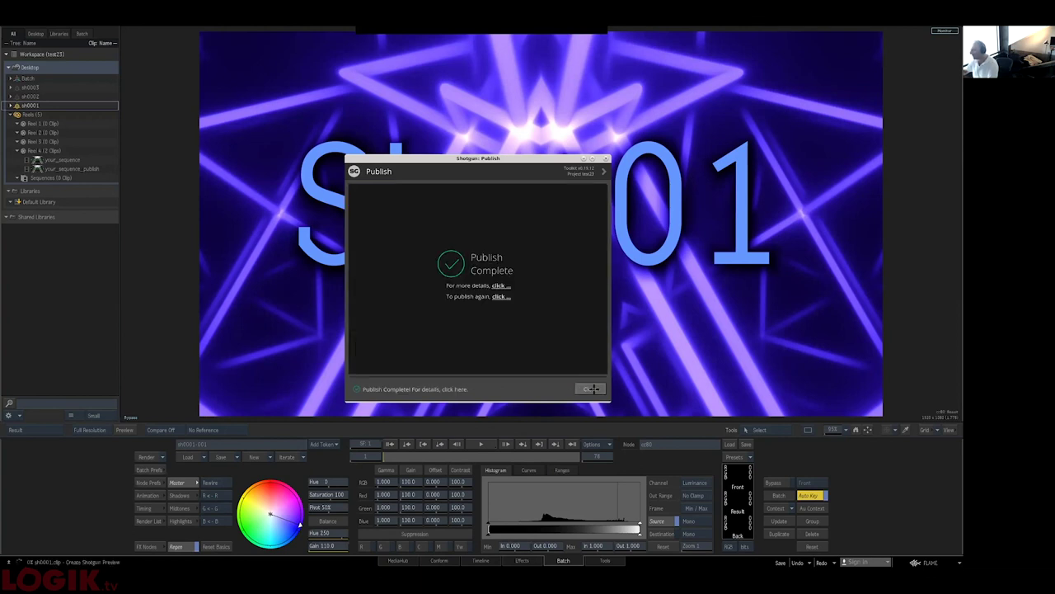
click(592, 385)
key(alt+Tab)
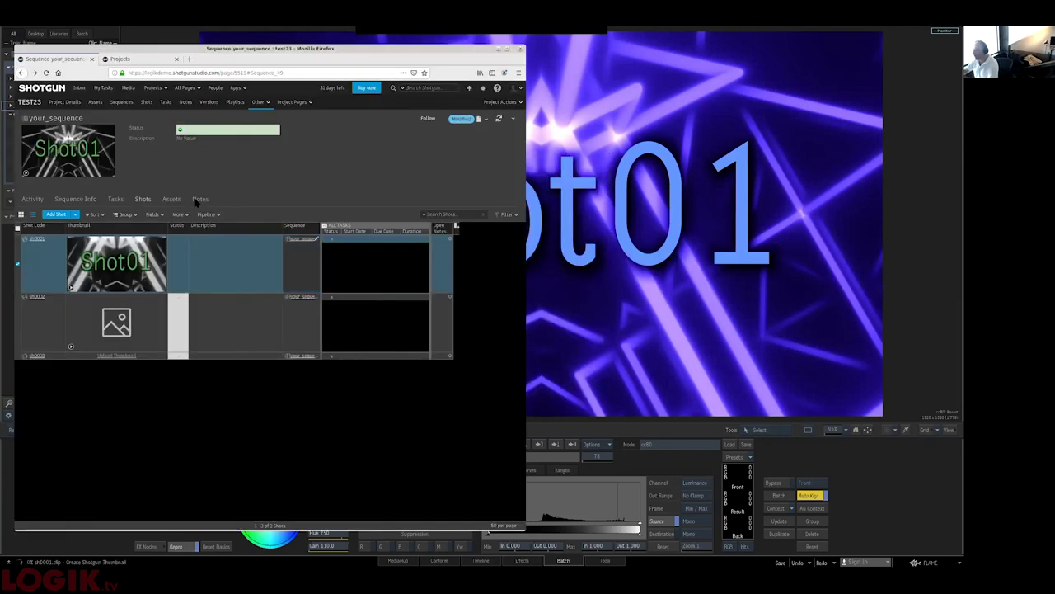
- Review sh0001's activity feed and its five versions in Shotgun, then return to Flame
click(38, 239)
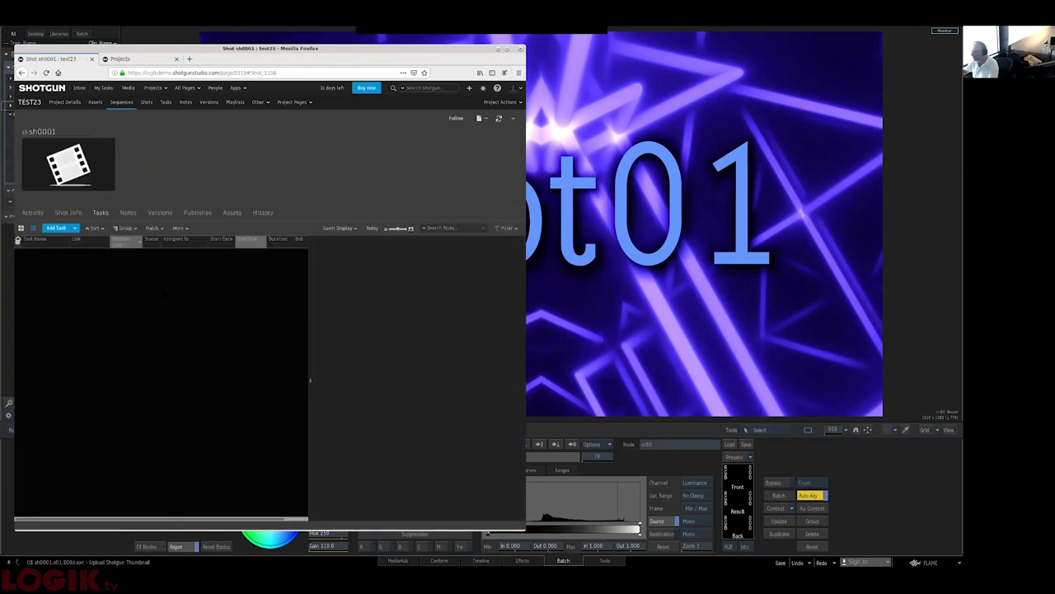
click(37, 214)
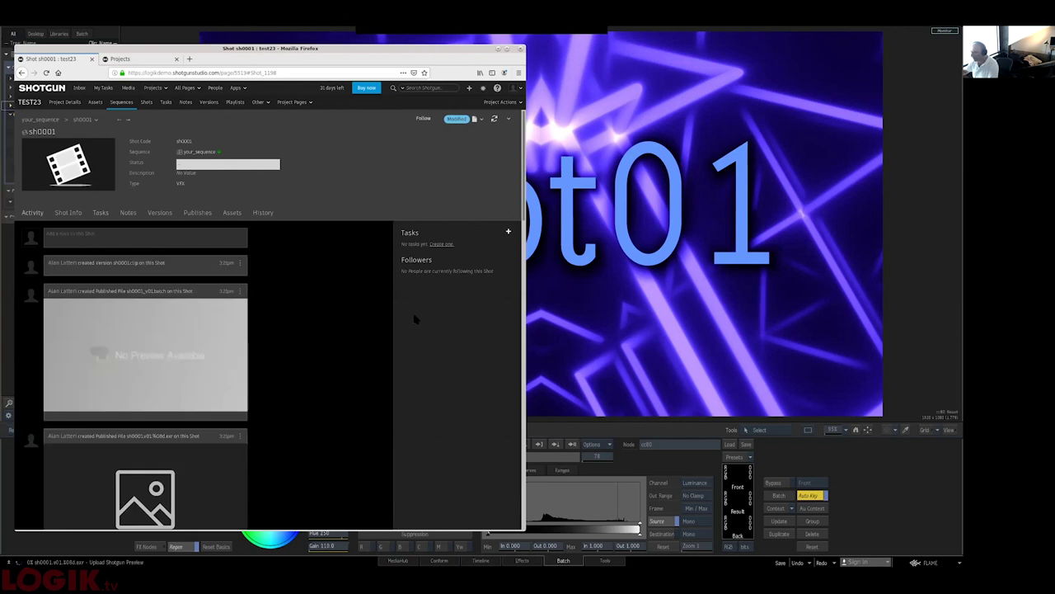
scroll(416, 319, down, 5)
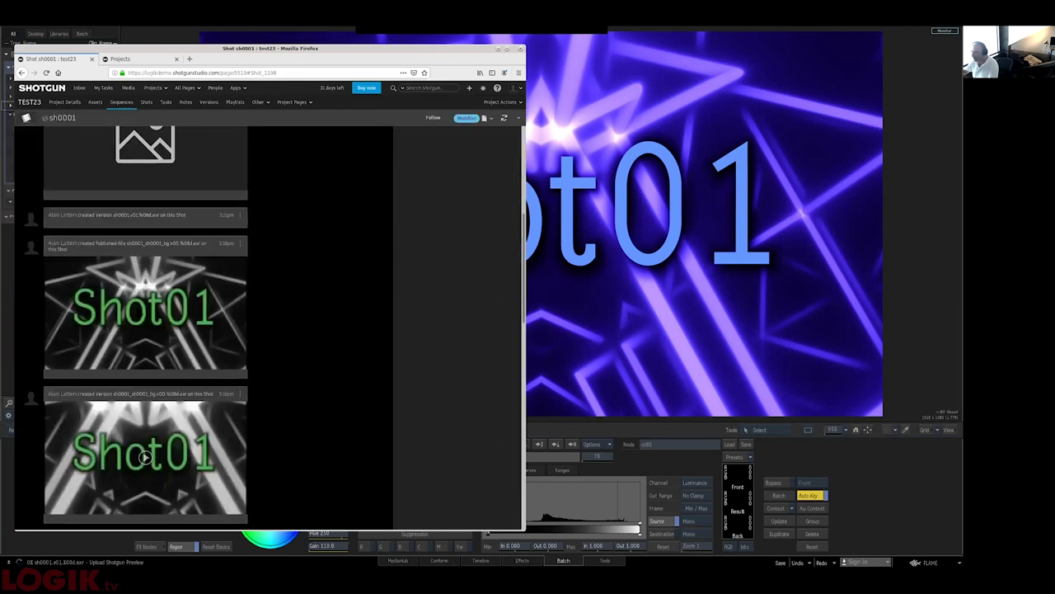
scroll(138, 302, up, 2)
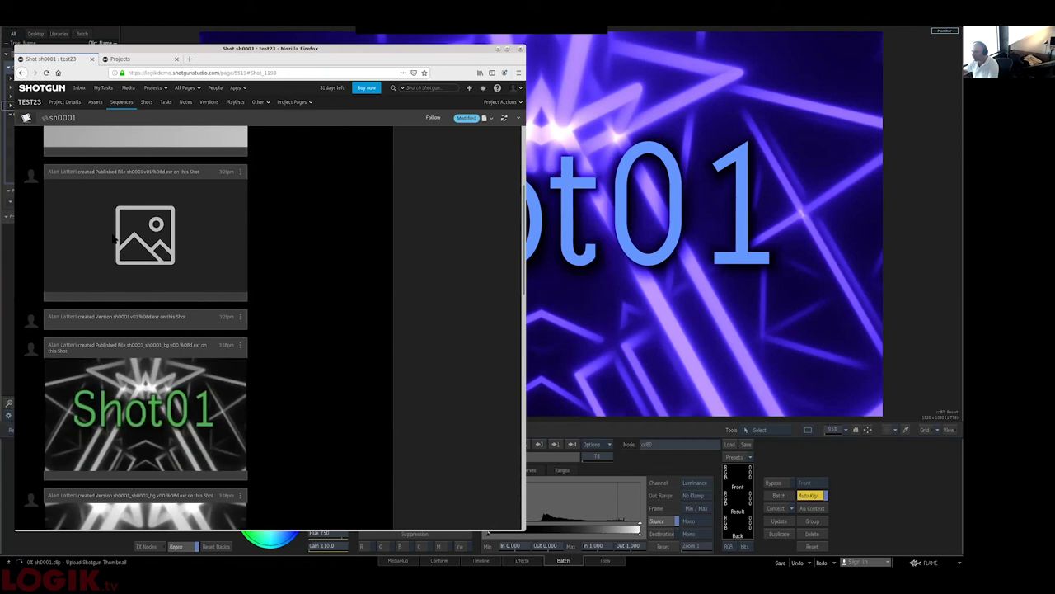
scroll(107, 243, up, 2)
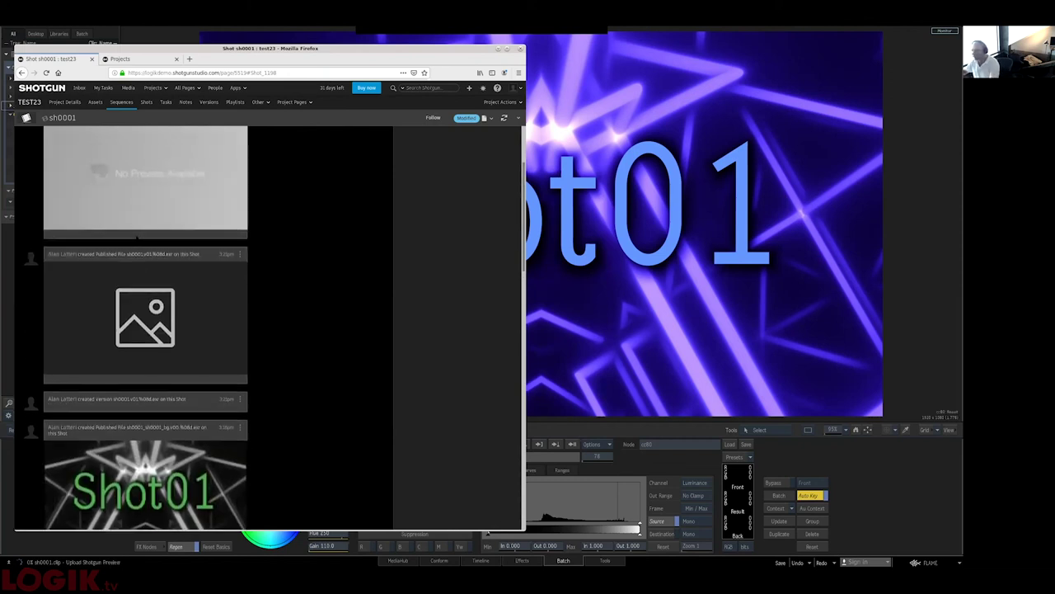
scroll(140, 238, up, 3)
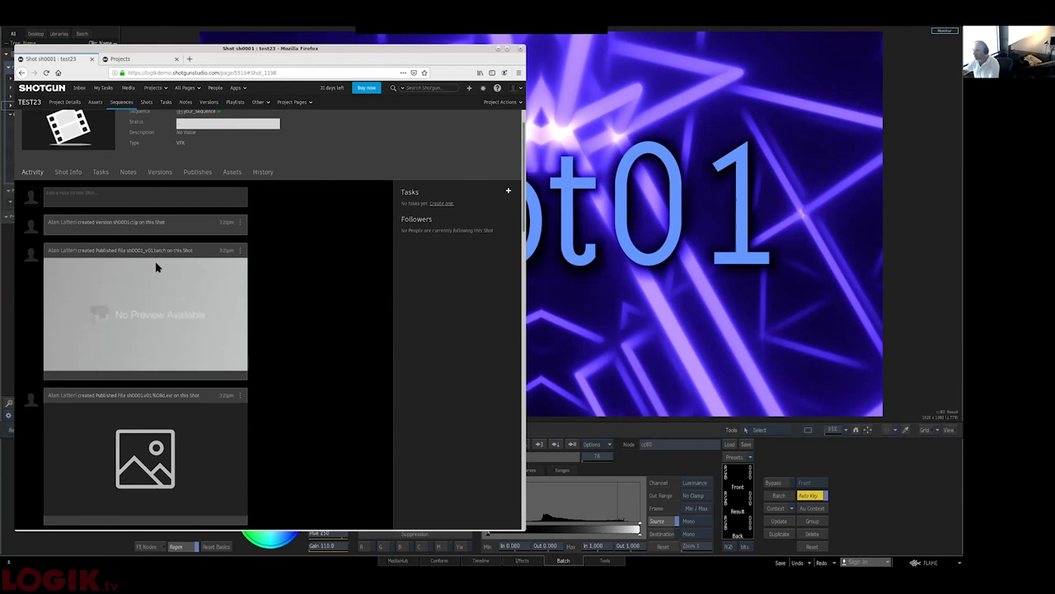
click(159, 172)
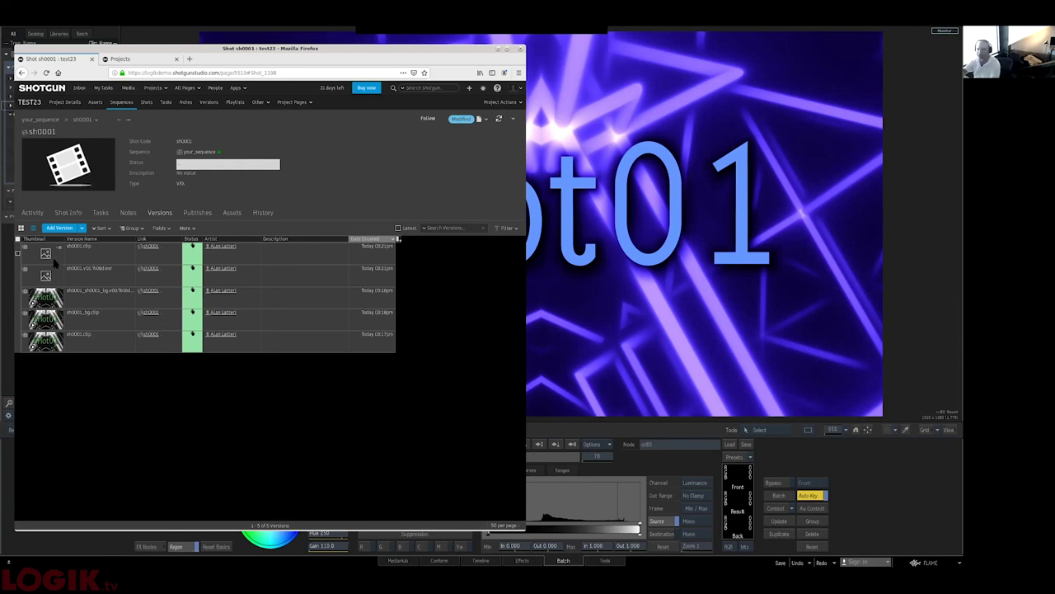
key(alt+Tab)
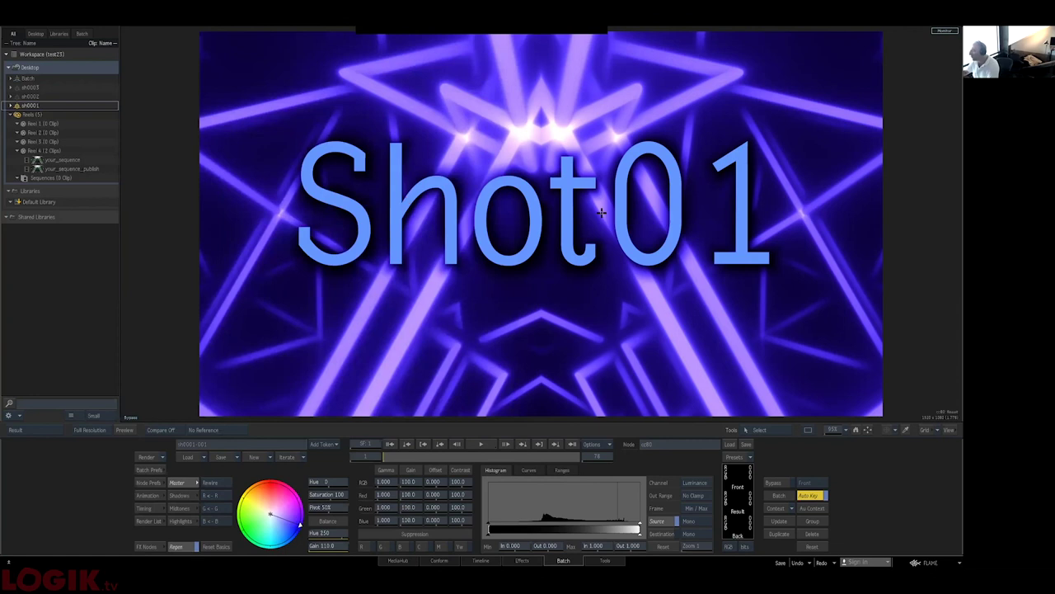
- Rearrange the MUX and Write File nodes and add a sh0001_comp_v001 Render node after PreRender
key(grave)
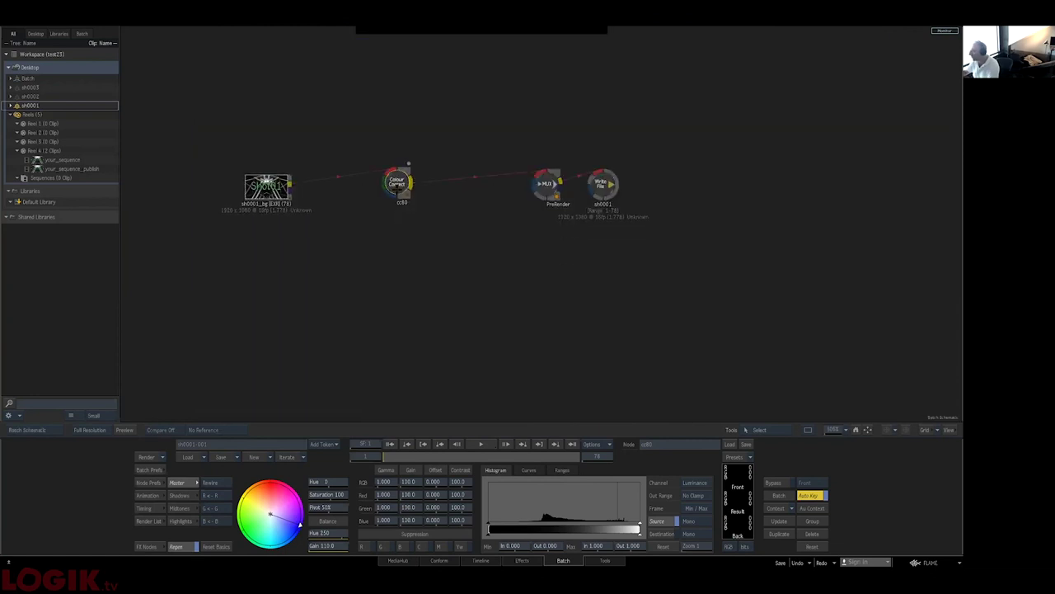
drag(547, 183, 491, 188)
drag(609, 183, 639, 192)
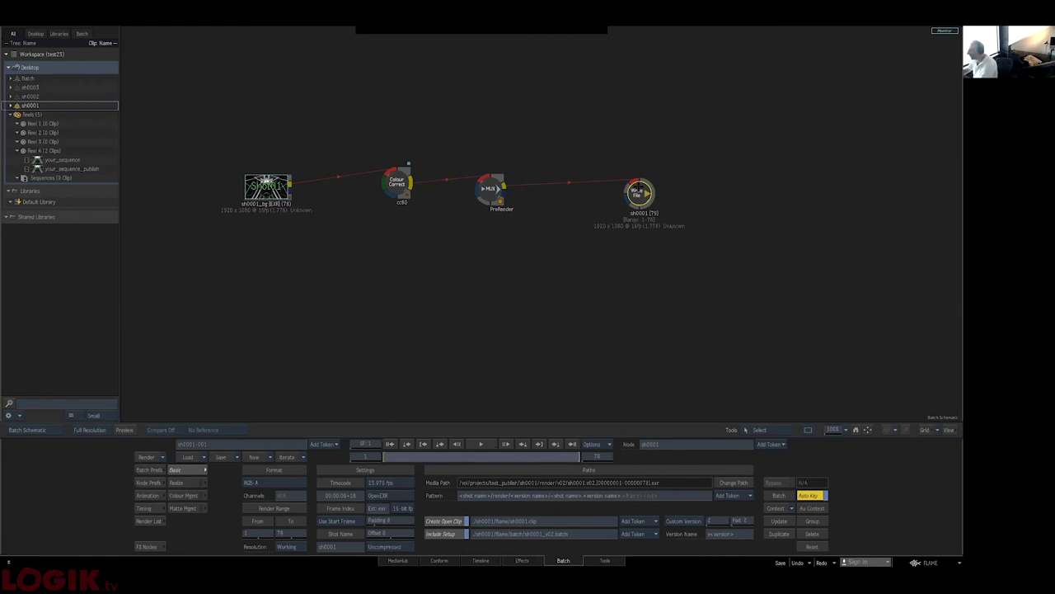
key(n)
drag(234, 514, 585, 117)
- Preview the cc80 colour-corrected result and render the sh0001_comp_v001 output
key(F4)
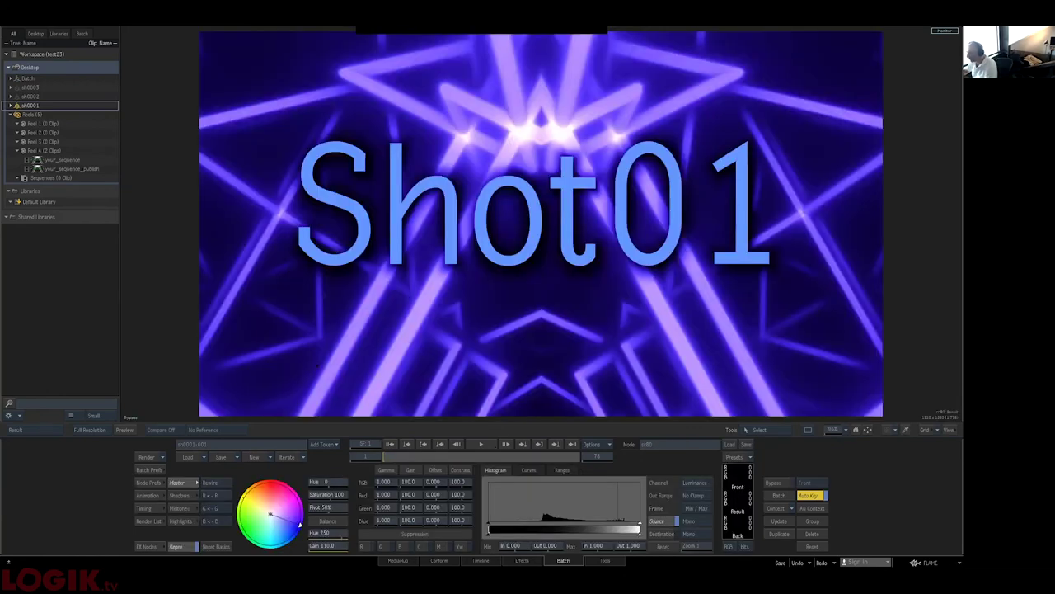
key(F8)
click(553, 194)
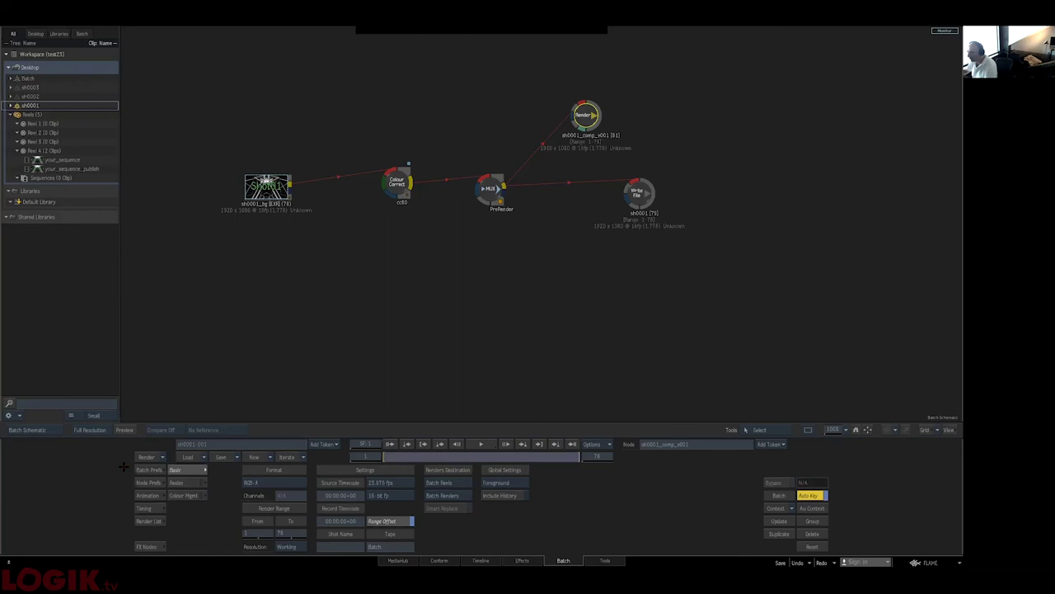
click(145, 457)
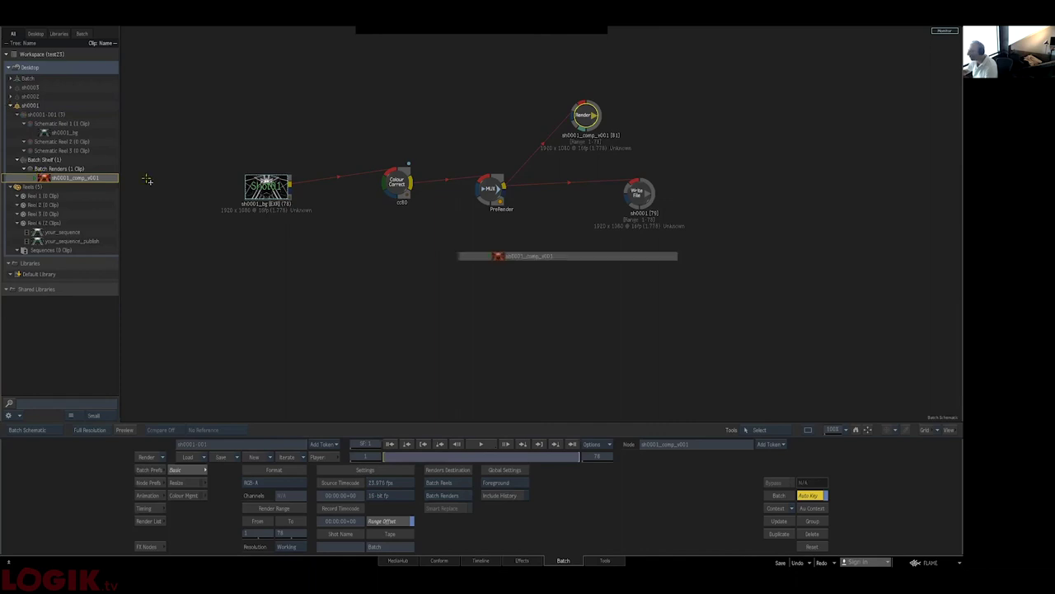
- Connect the comp clip to Write File, render the 78 frames, and publish to Shotgun
drag(636, 193, 594, 247)
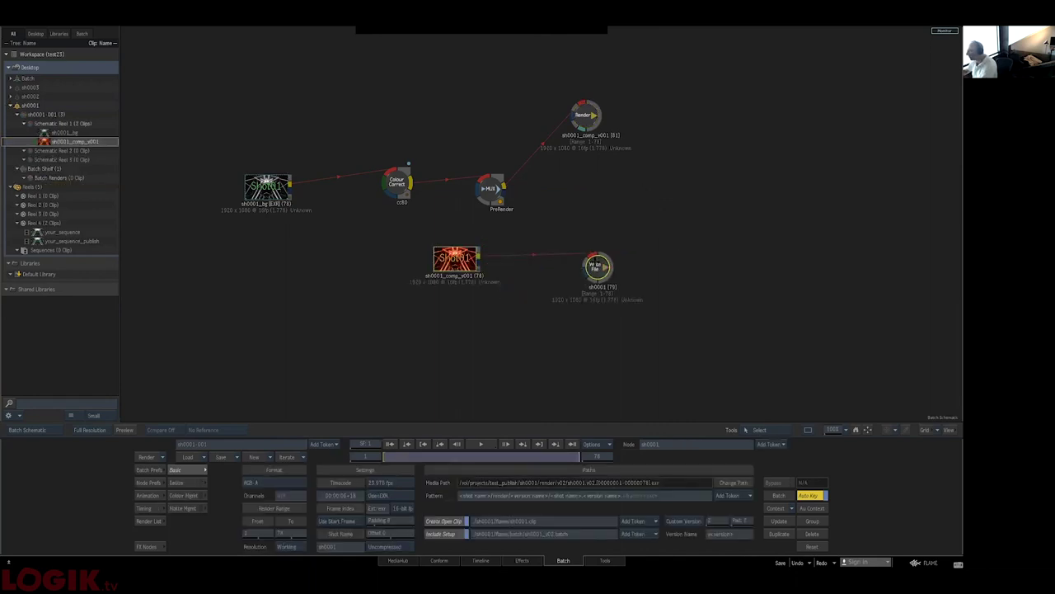
key(F4)
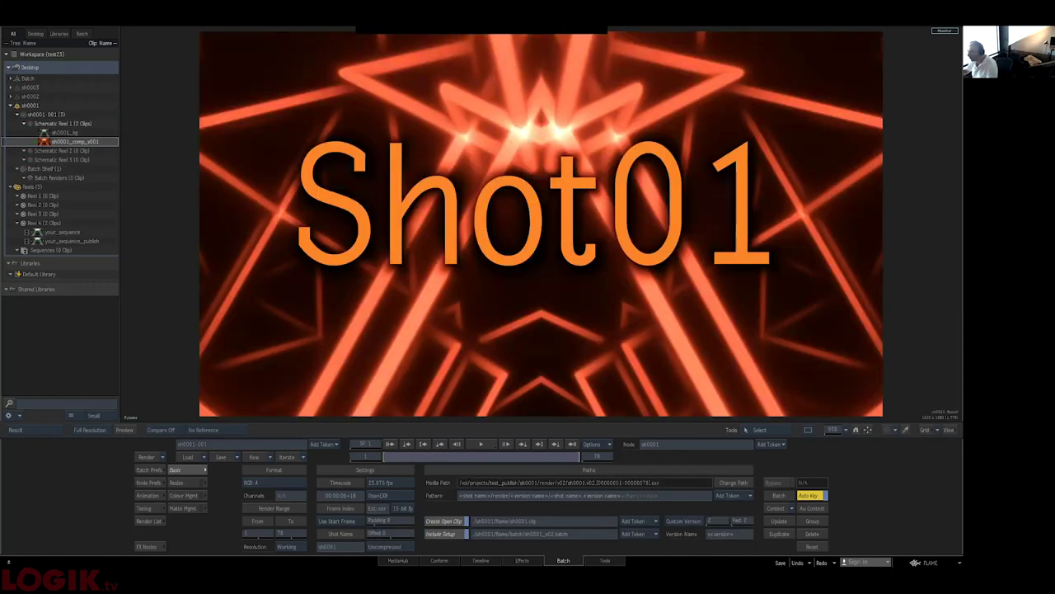
click(146, 456)
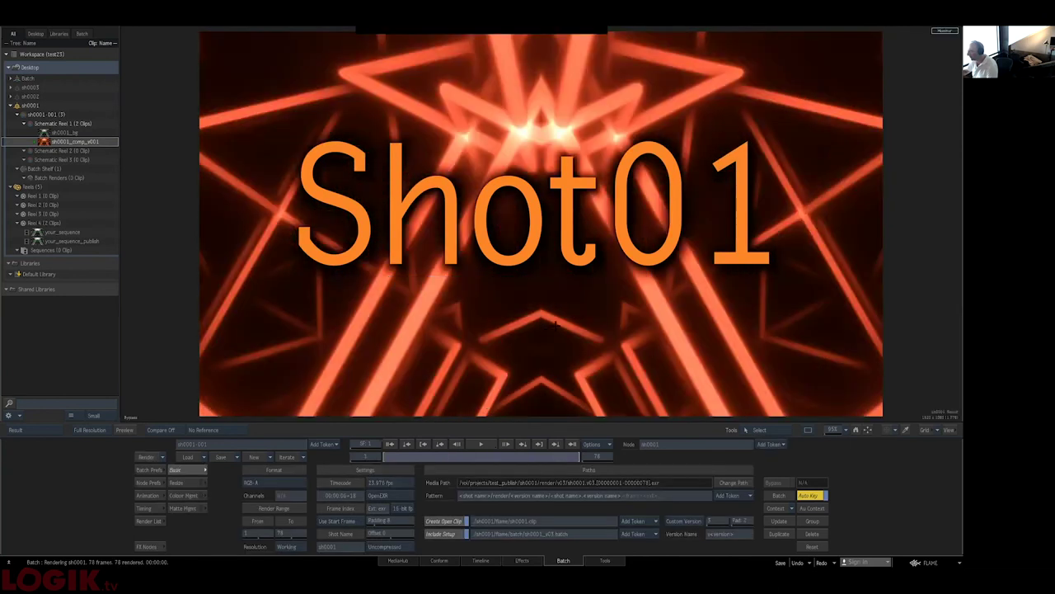
click(590, 388)
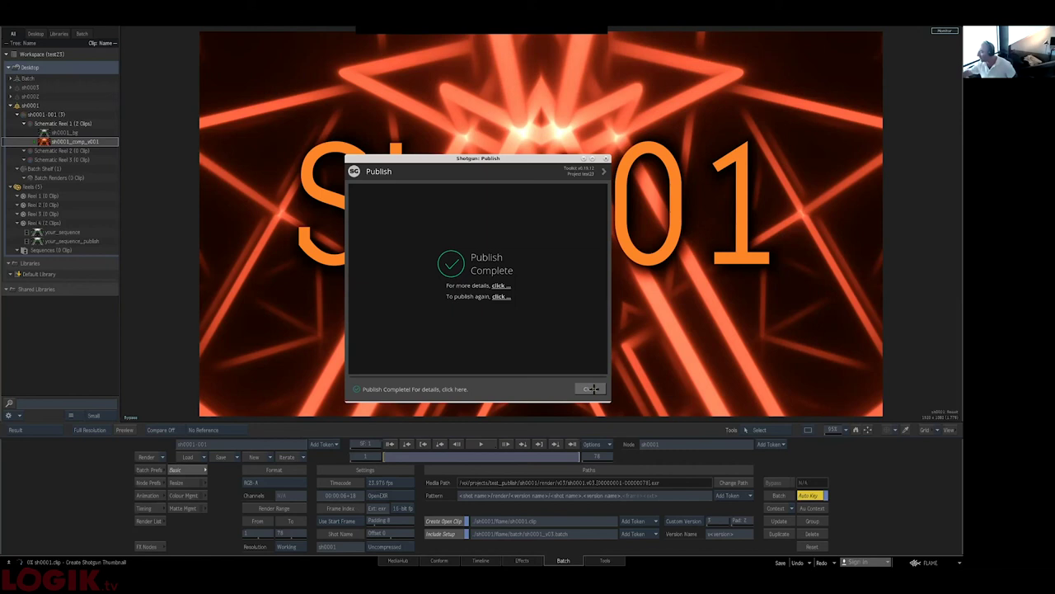
- Dismiss Publish Complete and place the Render node beside PreRender in the schematic
click(590, 389)
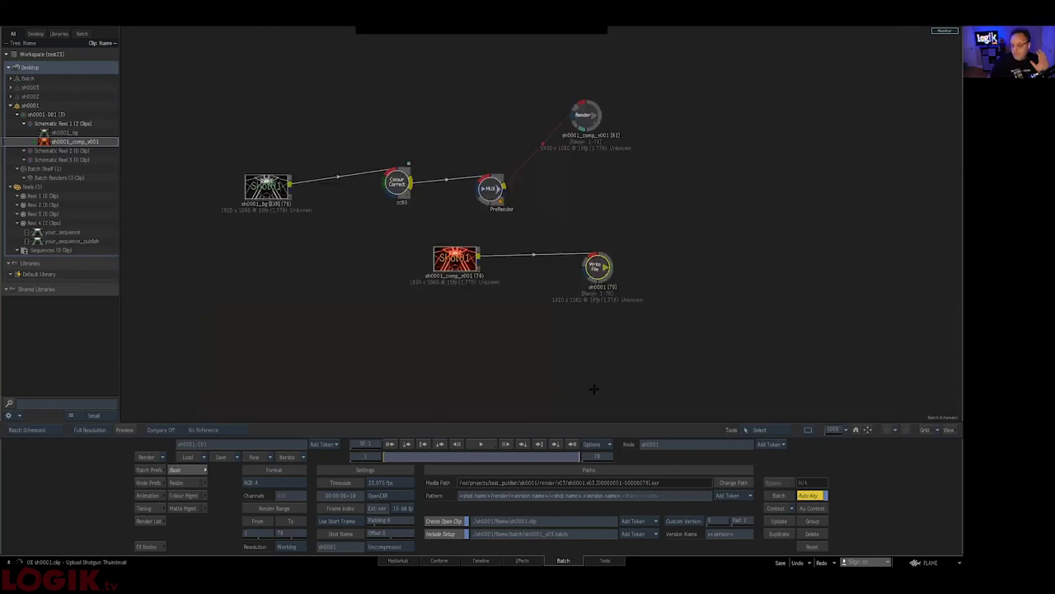
drag(583, 115, 584, 188)
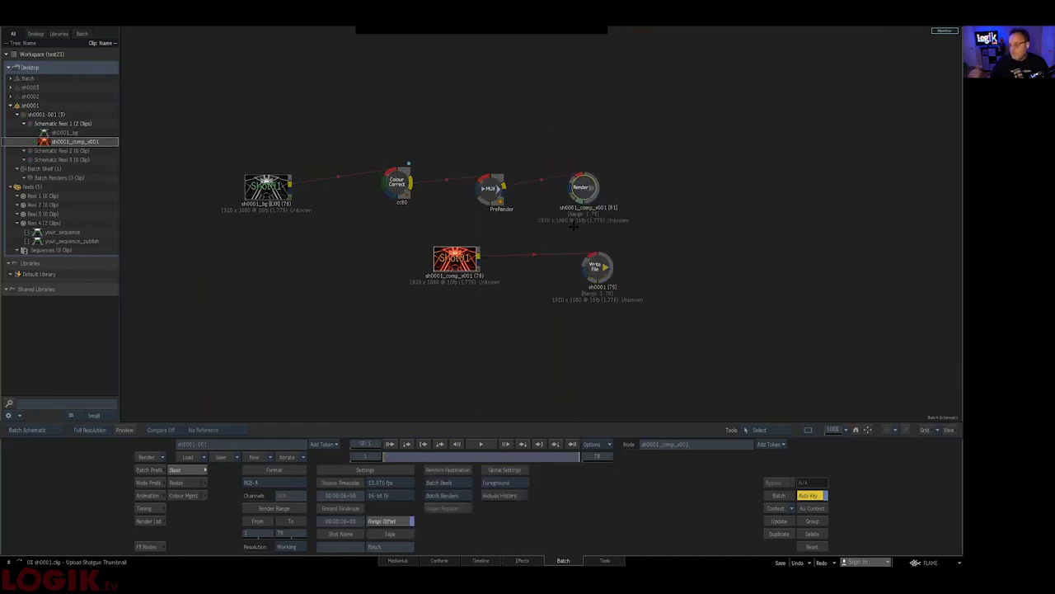
- Refresh sh0001's versions, widen the Version Name column, and view its 8 published files
key(alt+Tab)
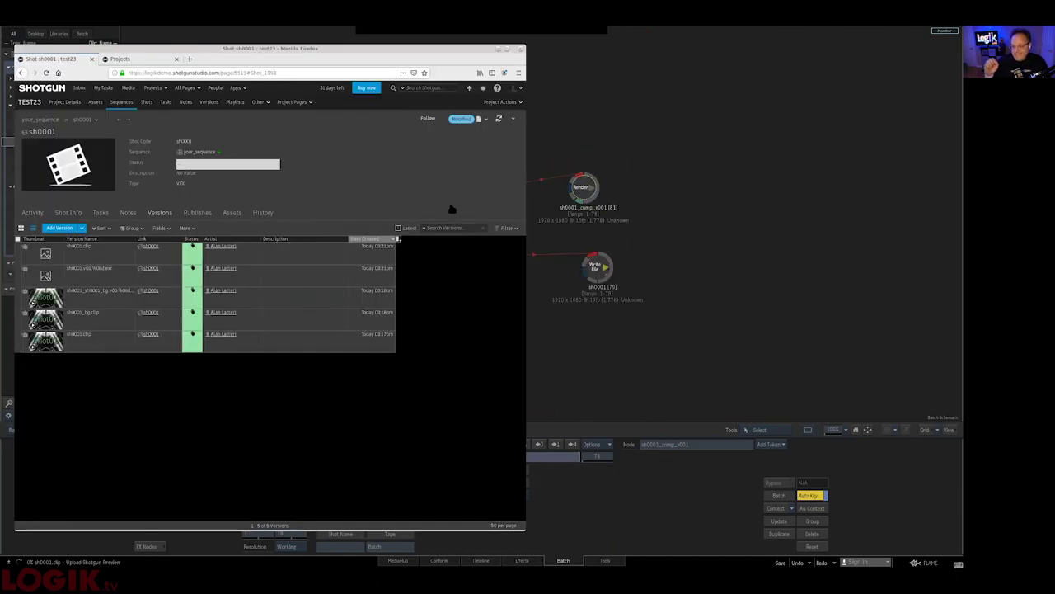
click(498, 119)
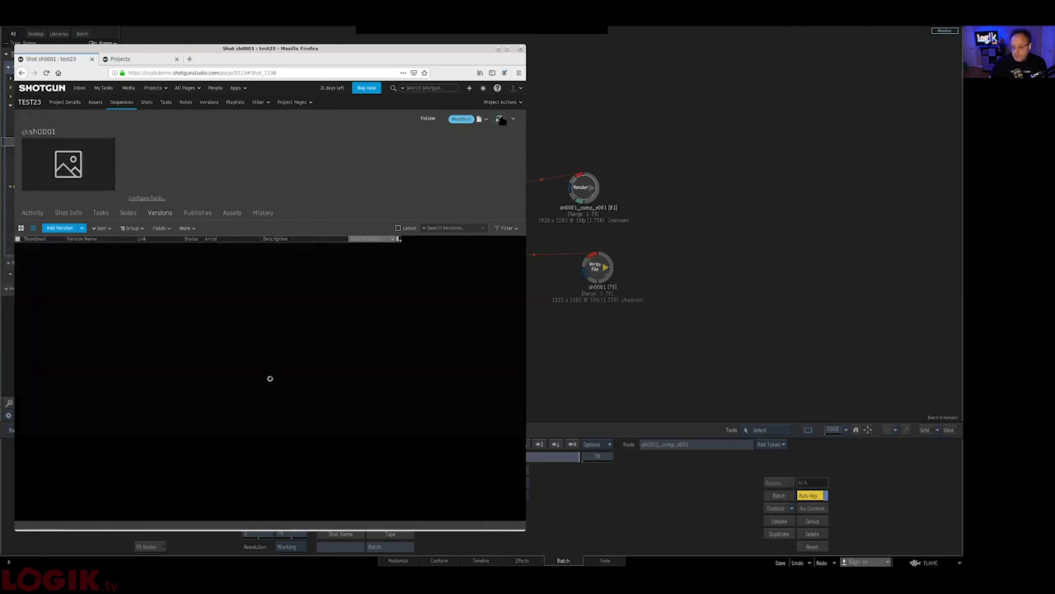
mouse_move(45, 298)
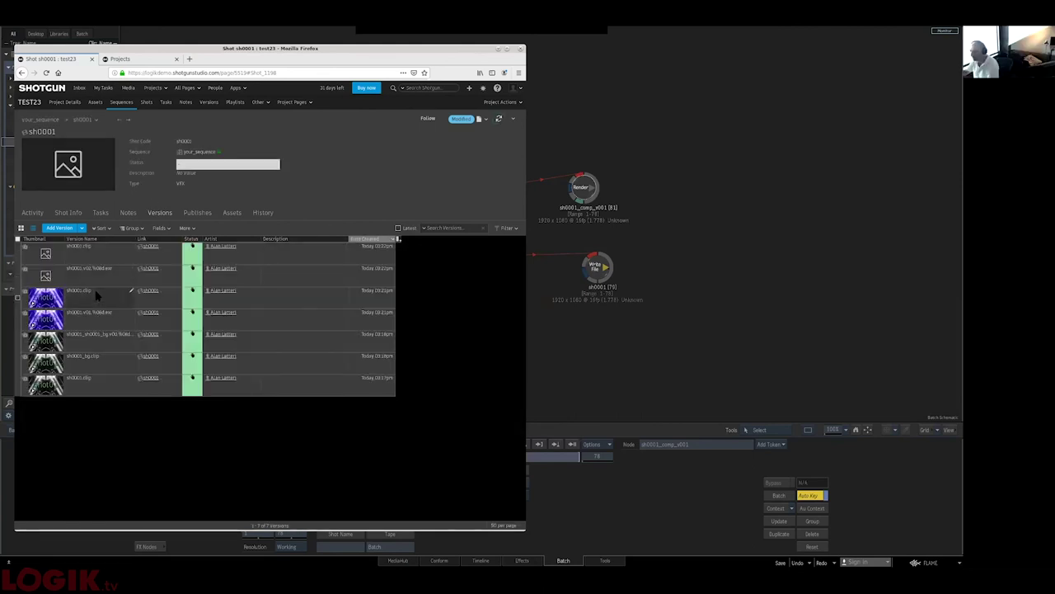
drag(135, 238, 238, 239)
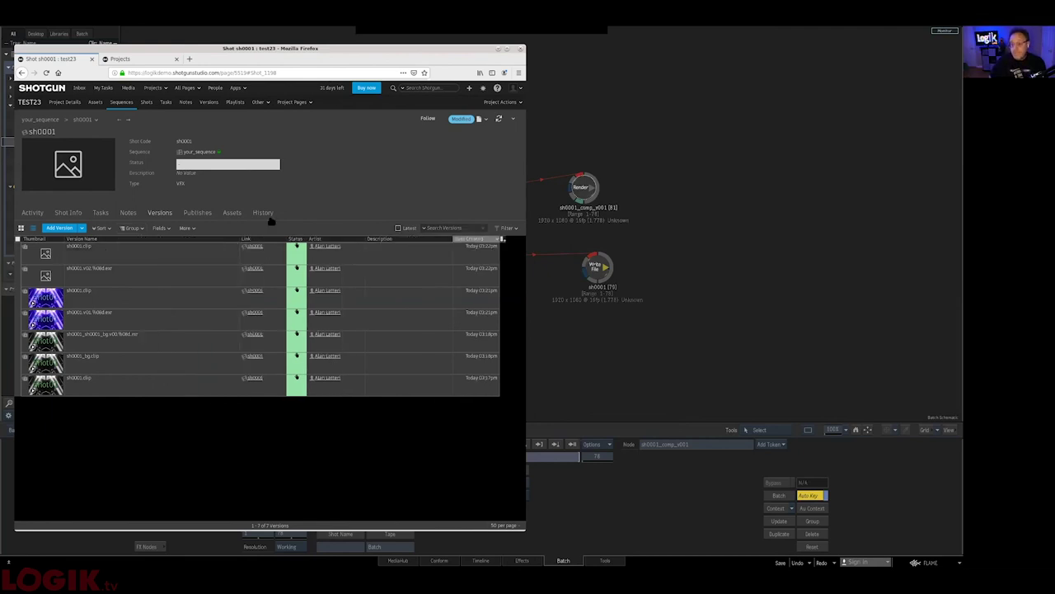
click(213, 214)
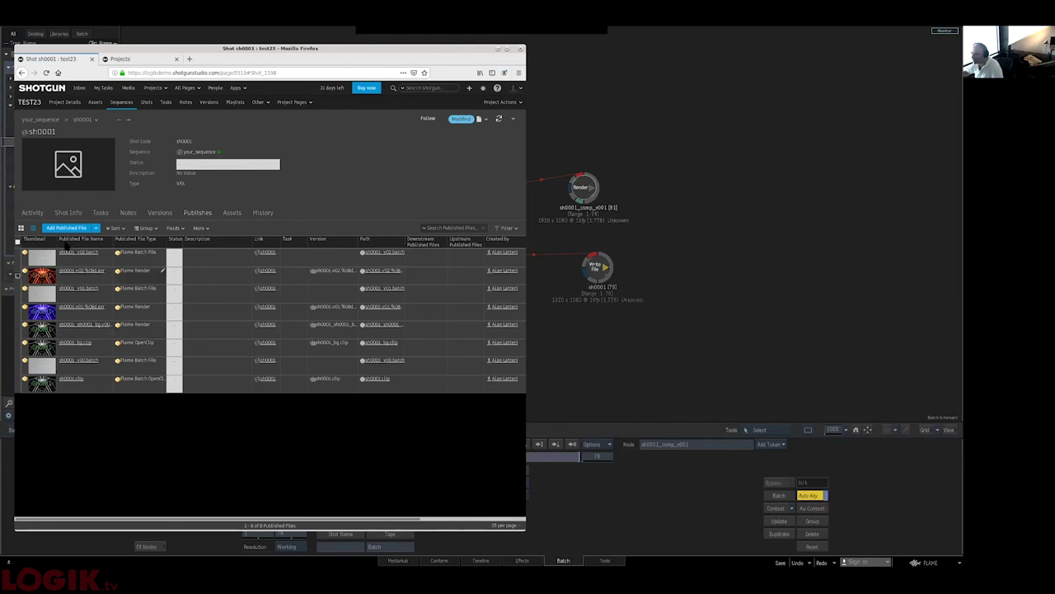
- Play the purple sh0001.clip version from the Versions list, then close the player
click(160, 212)
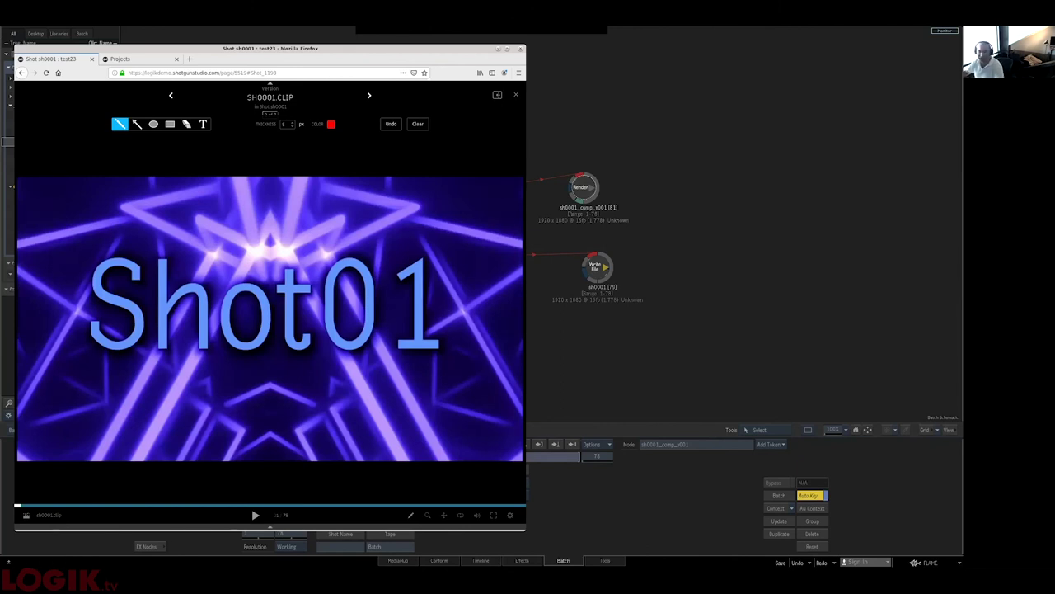
key(space)
key(Escape)
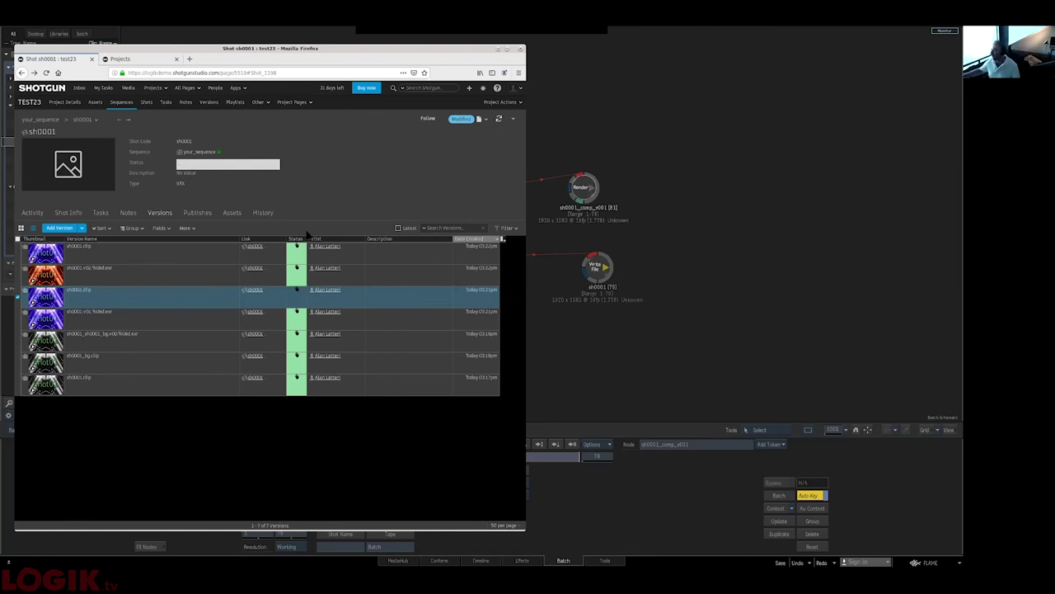
- Minimise Firefox to bring Flame's Batch schematic back into view
click(628, 332)
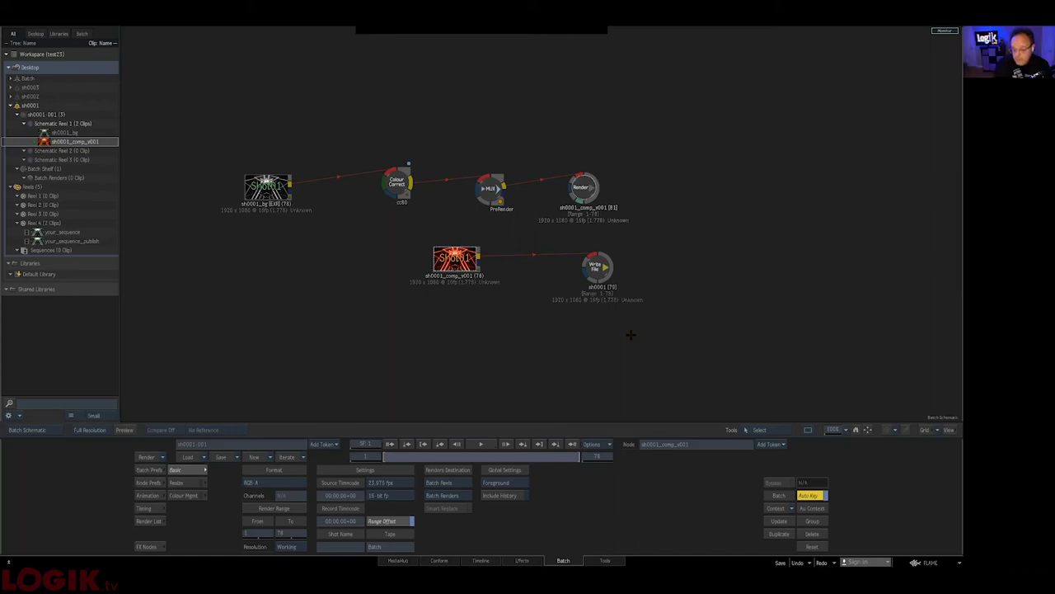
- Increment the batch to iteration 002 and reposition the Write File node
click(286, 457)
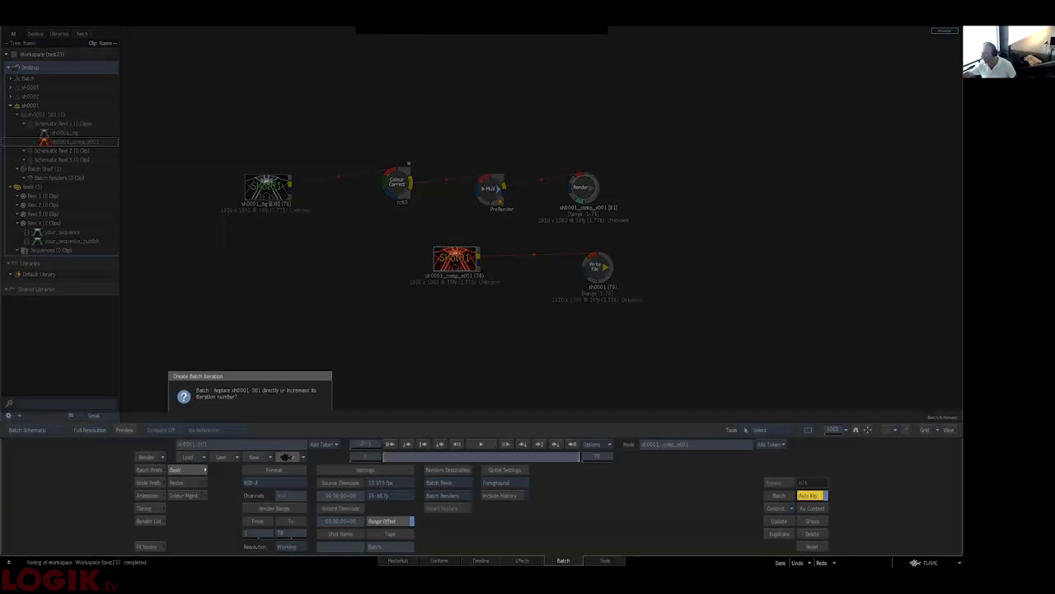
key(Return)
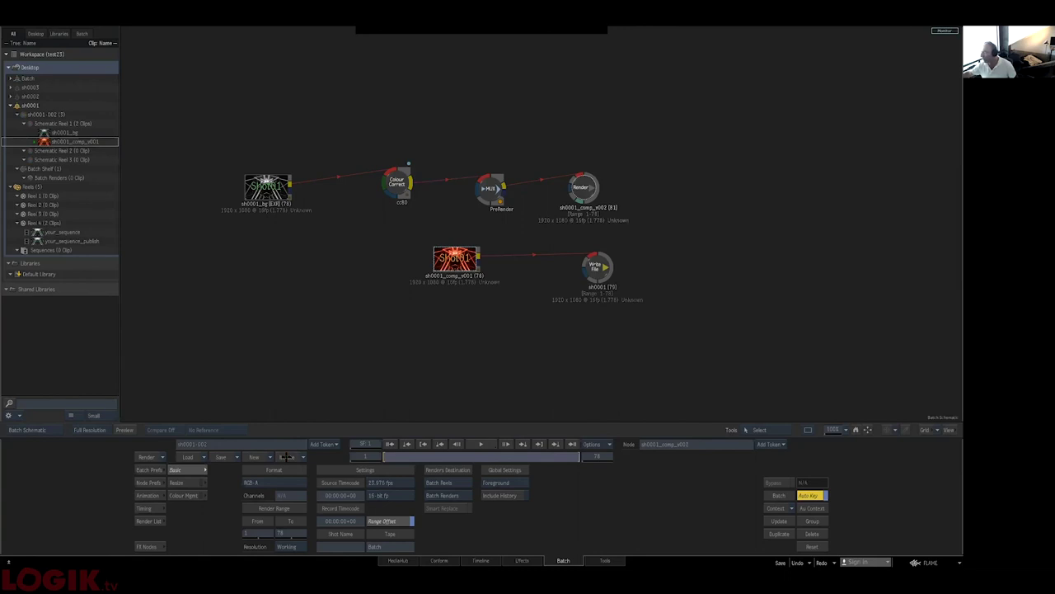
drag(619, 272, 640, 257)
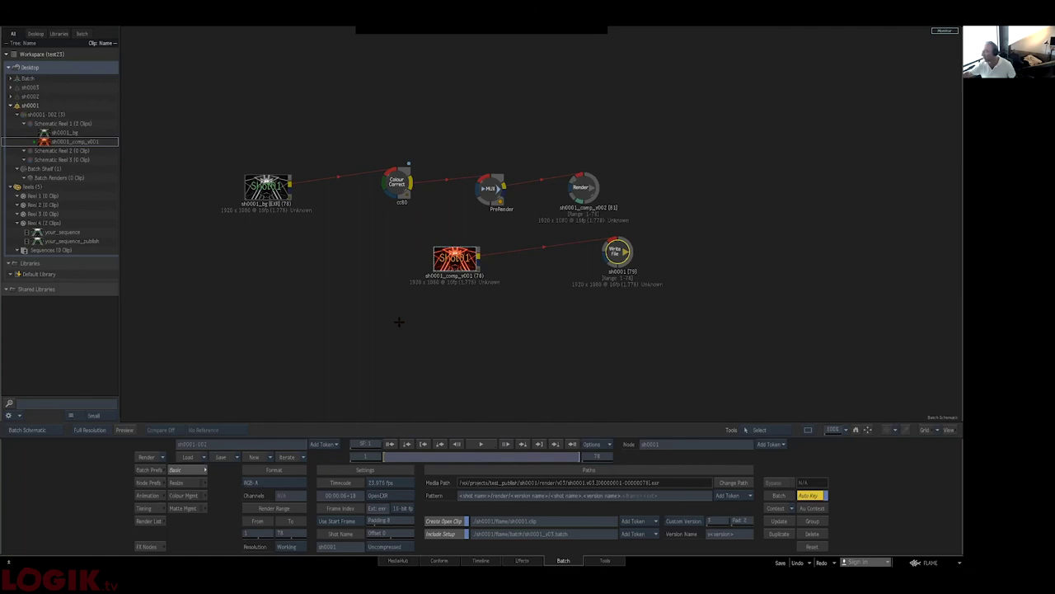
drag(614, 249, 567, 265)
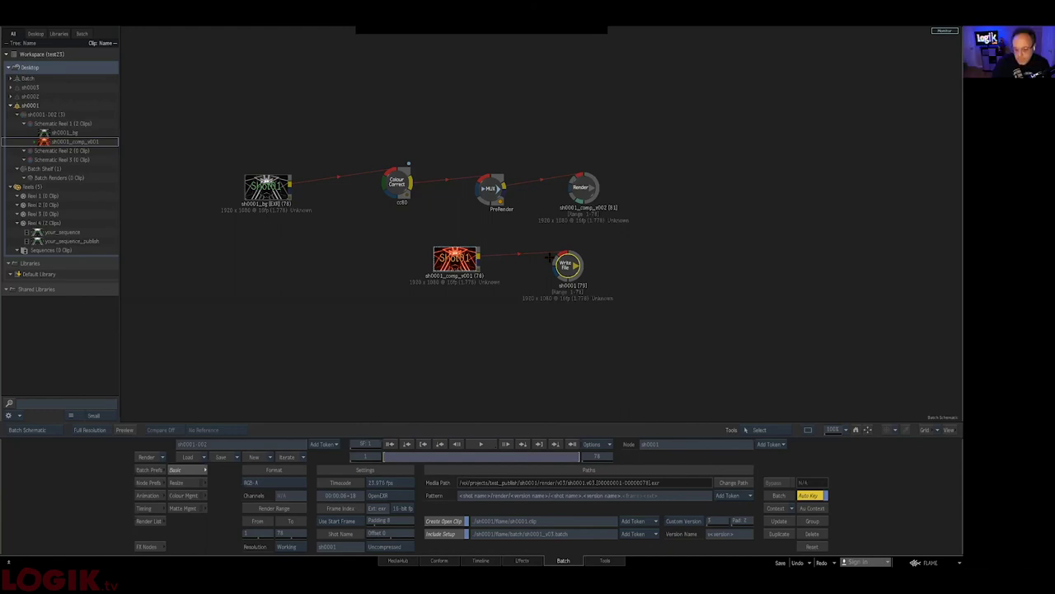
- Choose Exit Flame from the FLAME button menu and confirm quitting
click(930, 562)
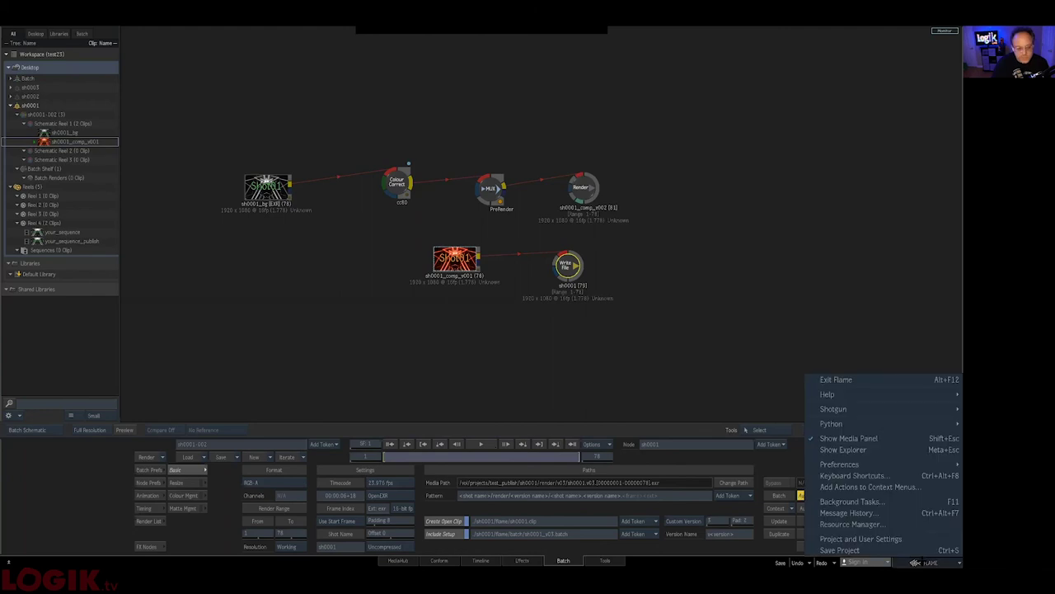
click(836, 379)
click(495, 319)
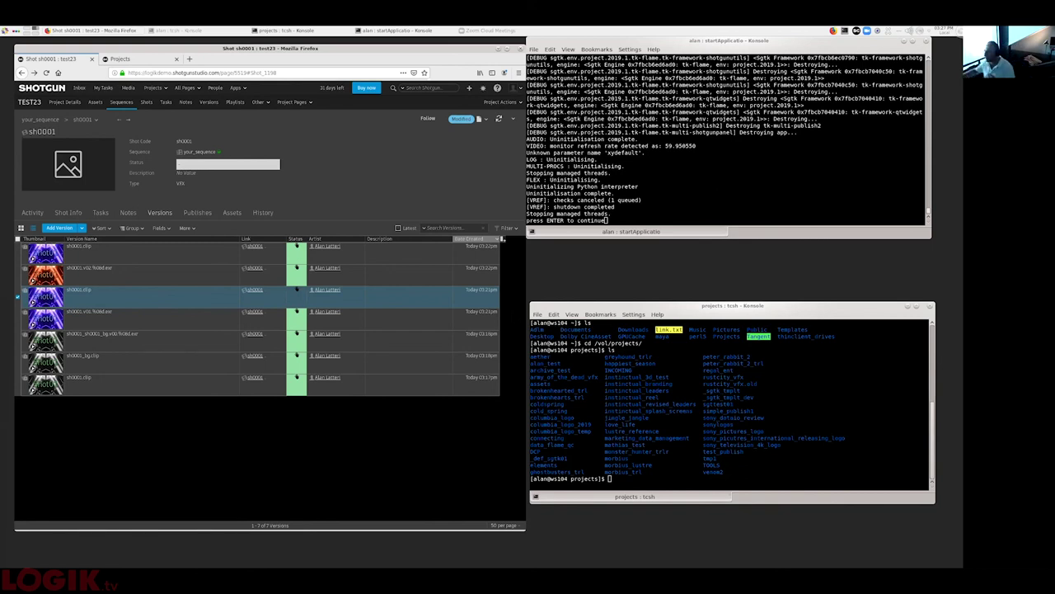
- Close the sh0001 shot tab and sign out of the logikdemo site in Shotgun Desktop
click(91, 58)
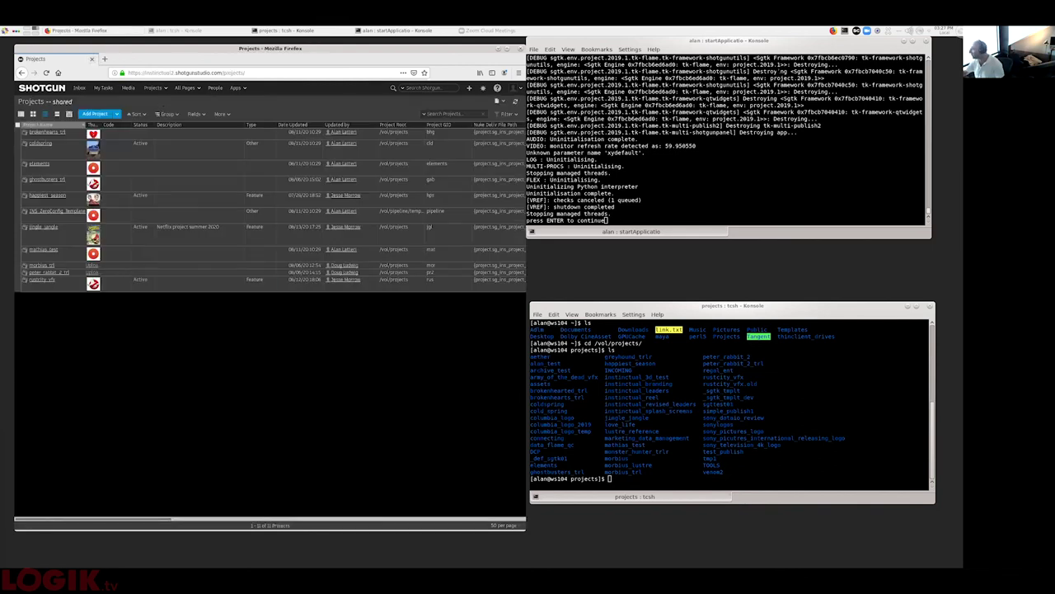
click(856, 31)
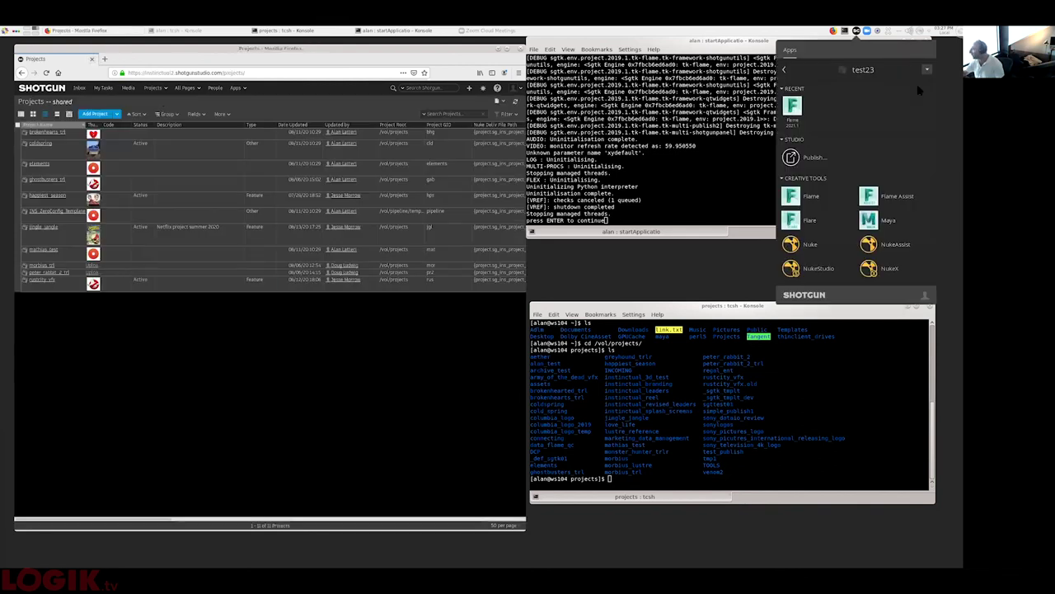
click(925, 294)
click(762, 279)
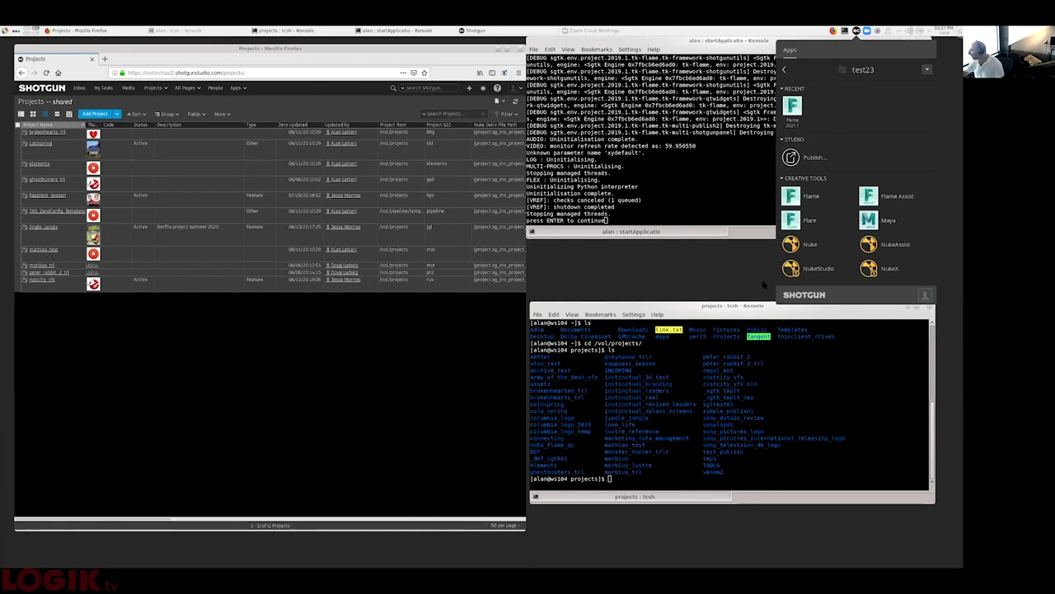
click(762, 279)
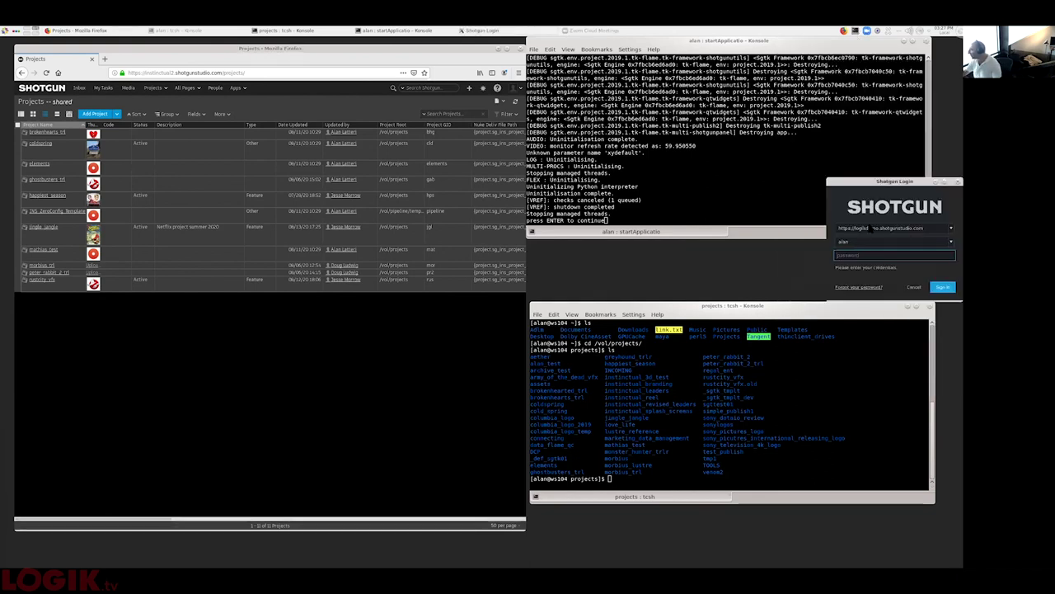
- Sign in to instinctual2.shotgunstudio.com with the account password and check its projects panel
click(876, 230)
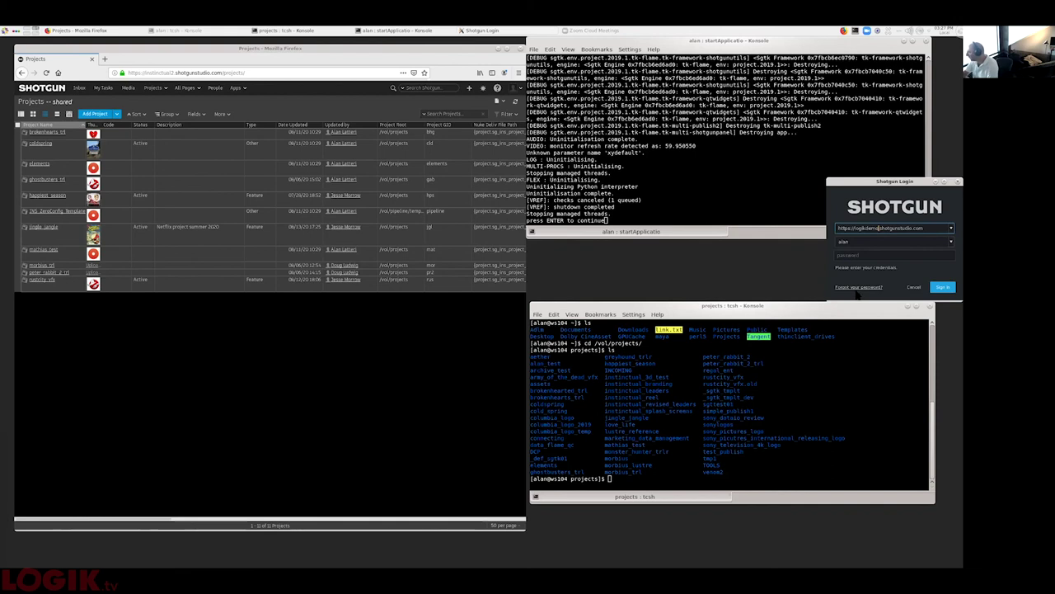
key(BackSpace)
key(BackSpace)
key(BackSpace)
key(BackSpace)
key(BackSpace)
key(BackSpace)
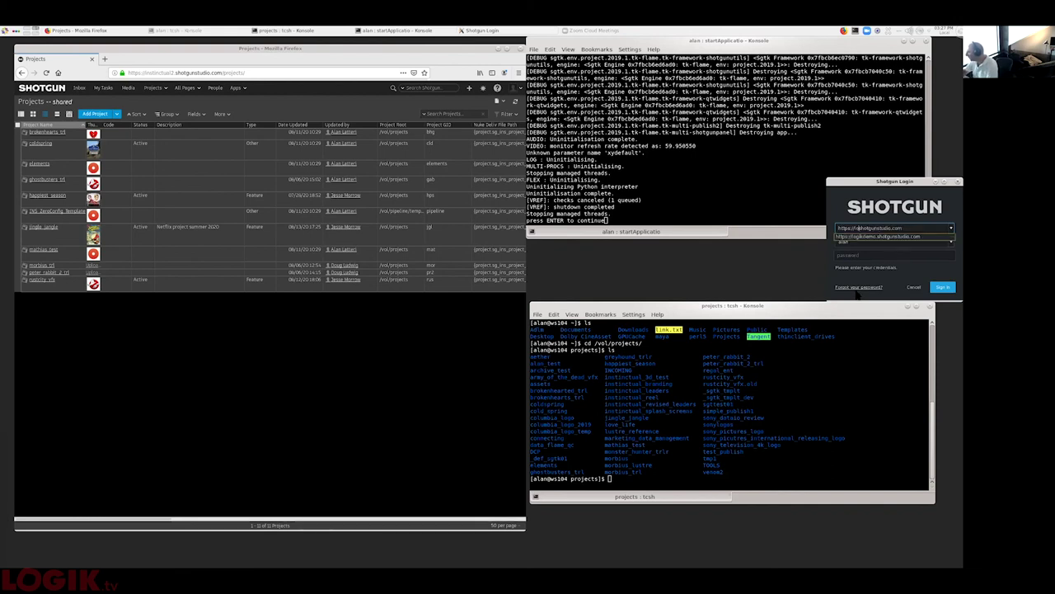
text(instinctual2.)
key(Return)
key(Tab)
key(Tab)
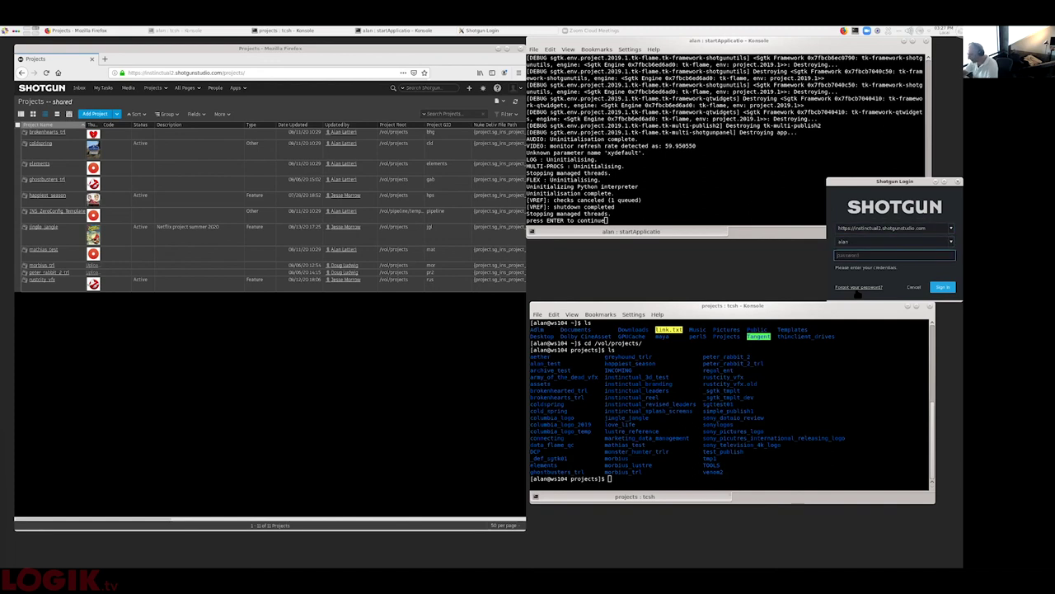
key(ctrl+v)
key(Return)
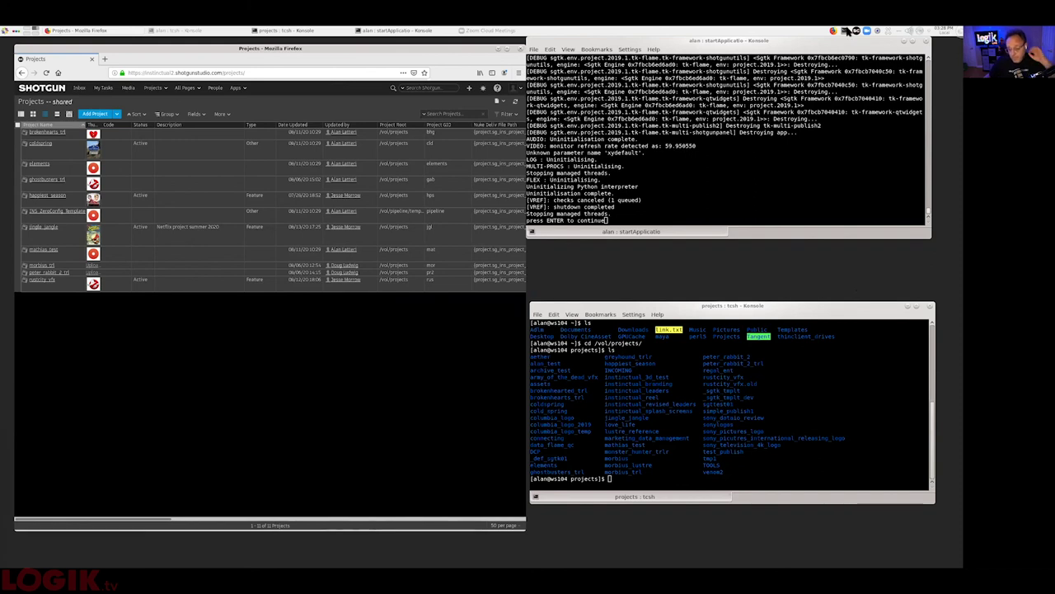
click(856, 32)
click(856, 32)
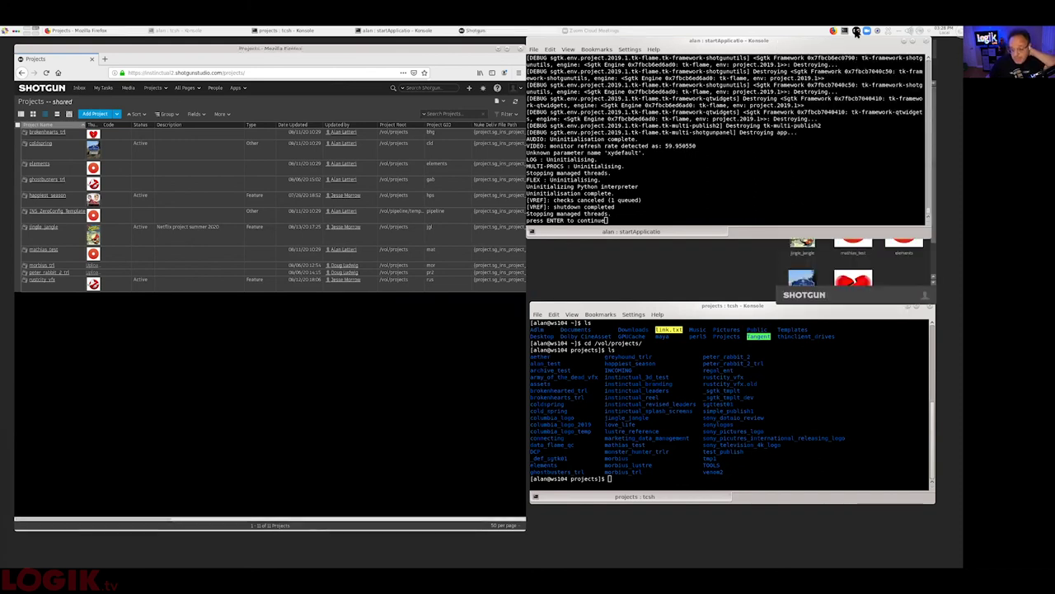
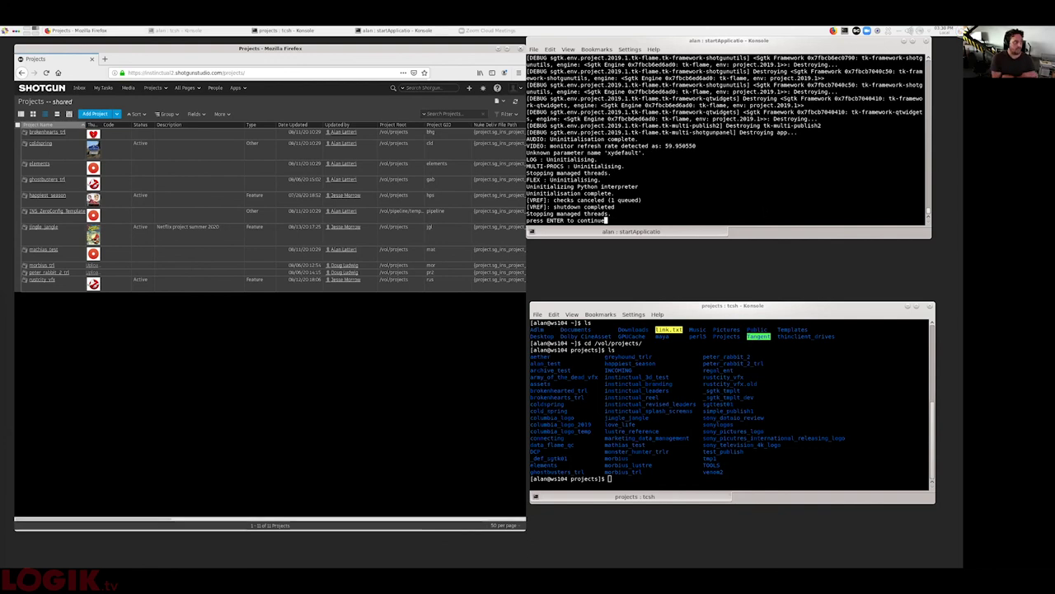
- Close the finished Flame startup terminal and list the projects folder again
key(Return)
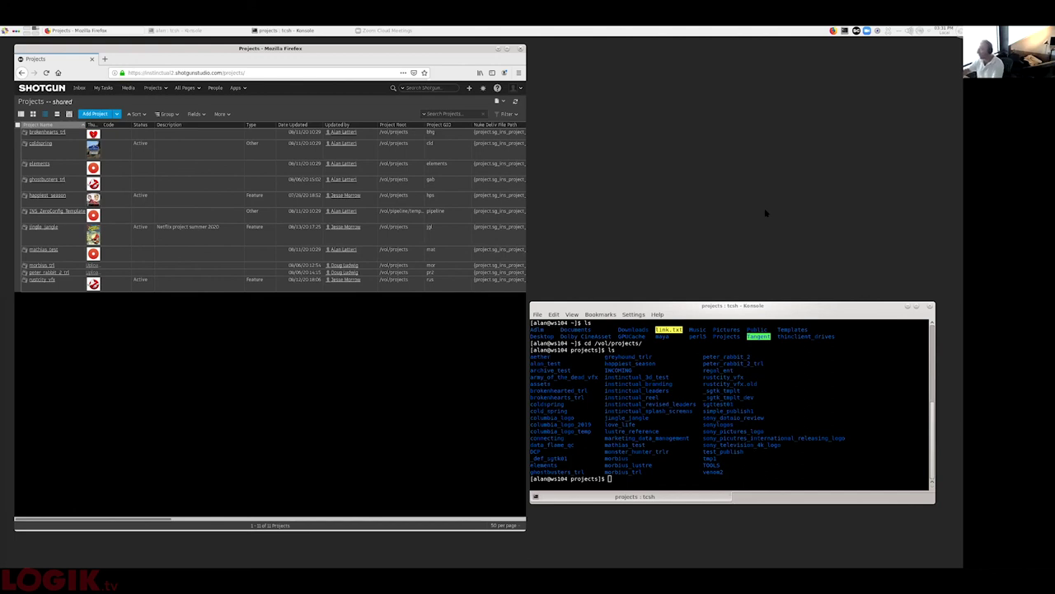
click(609, 478)
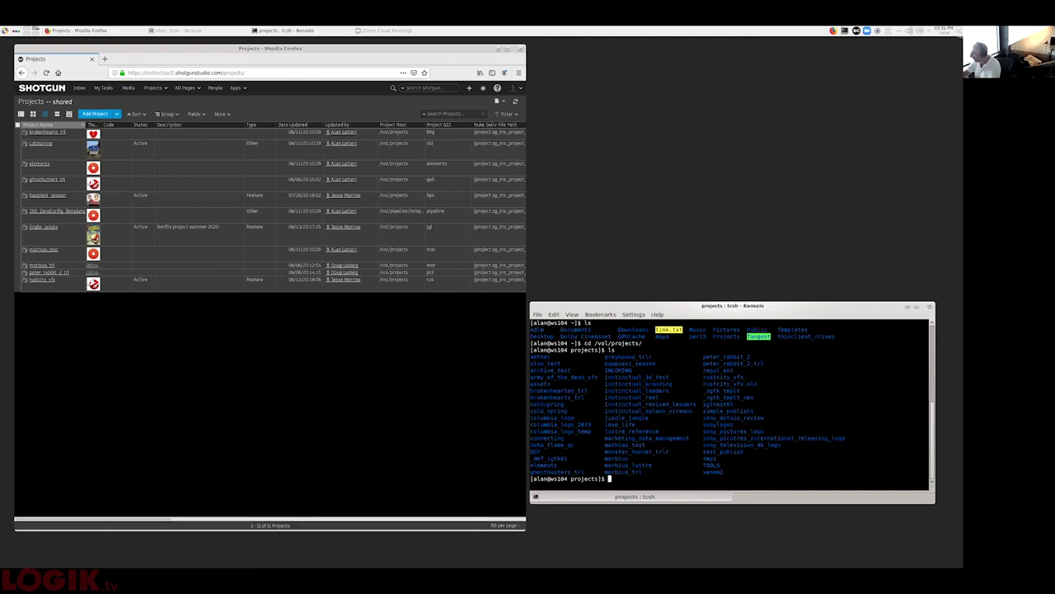
text(ls)
key(Return)
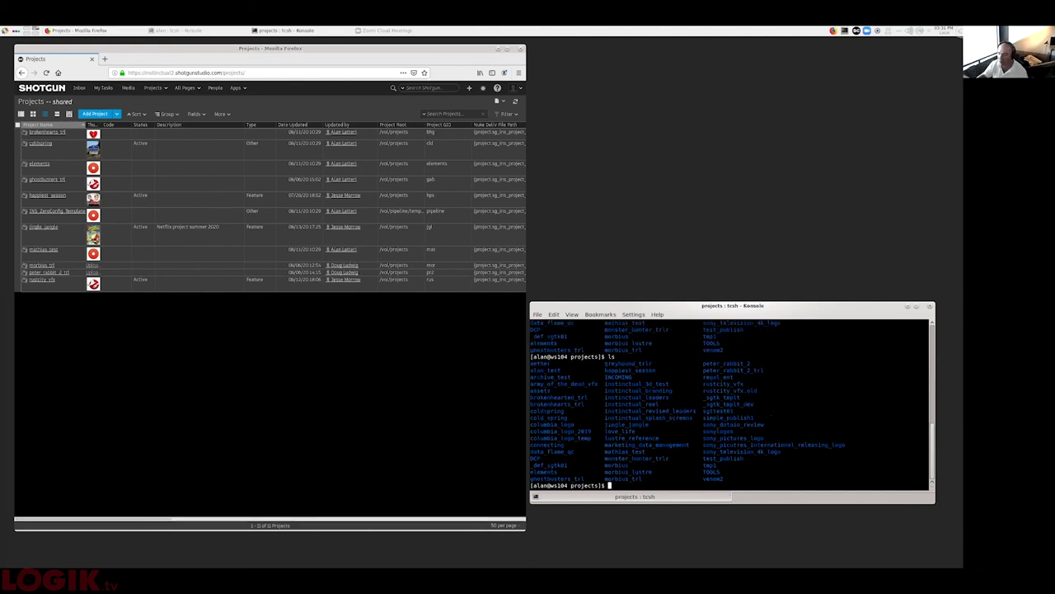
- Start adding a new project in Shotgun
drag(675, 423, 791, 482)
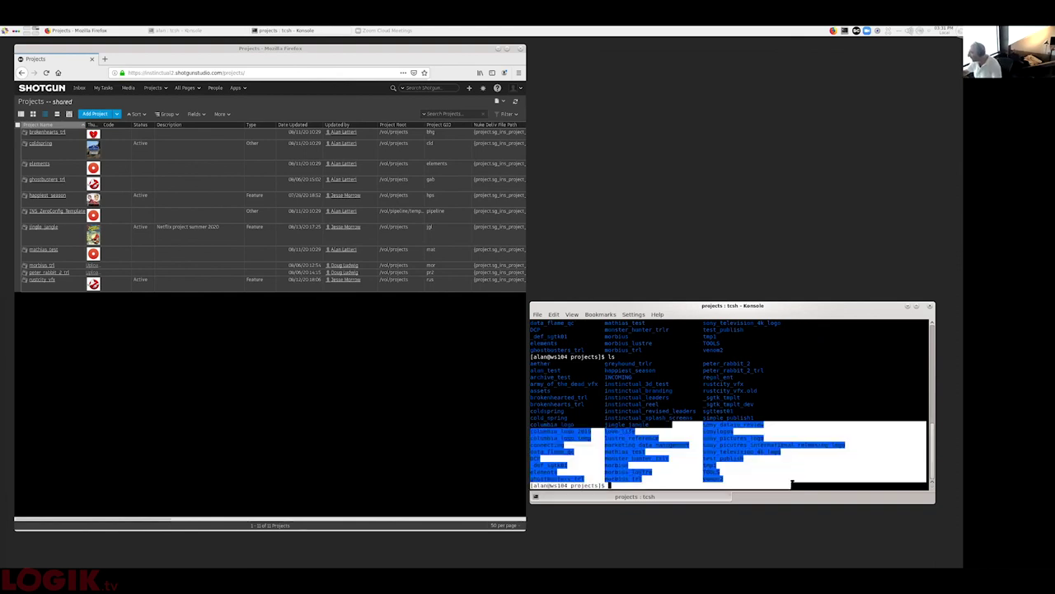
click(791, 483)
click(104, 119)
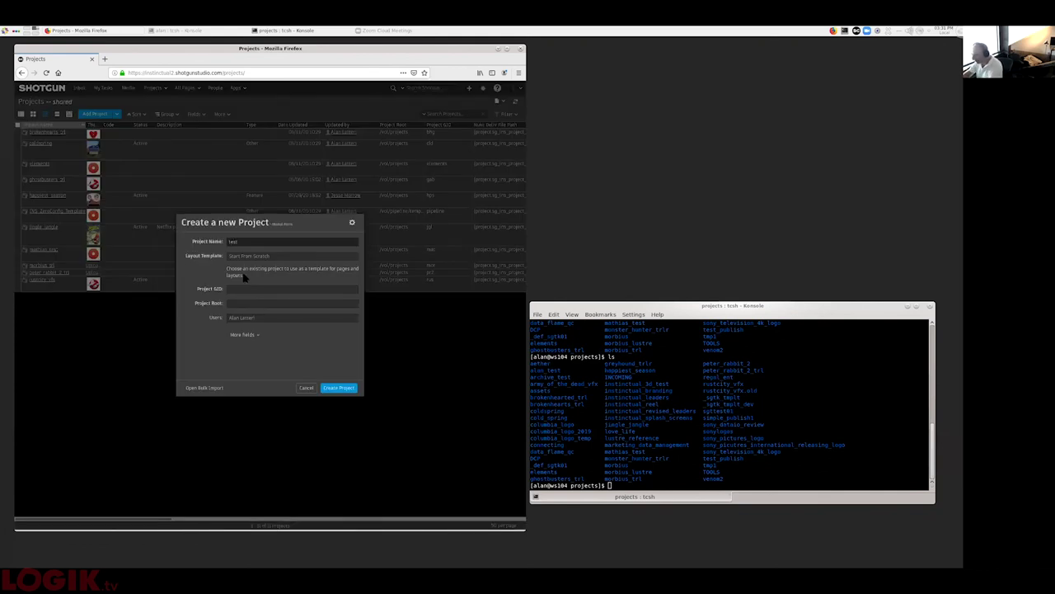
- Name the project test30 and set DVS_ZeroConfig_Template, GID flamers and root /vol/projects
text(test20)
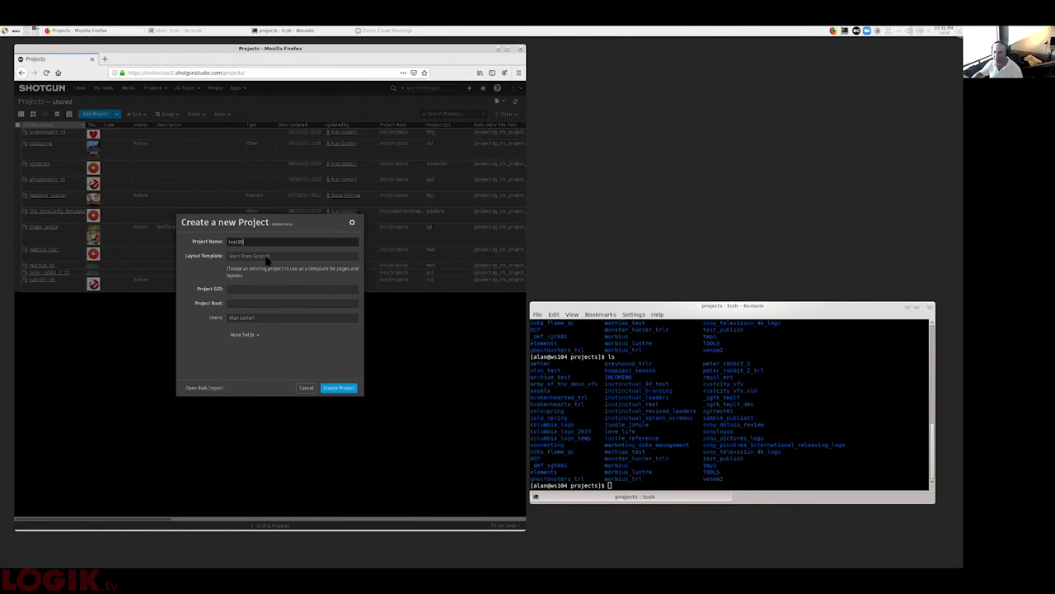
click(267, 257)
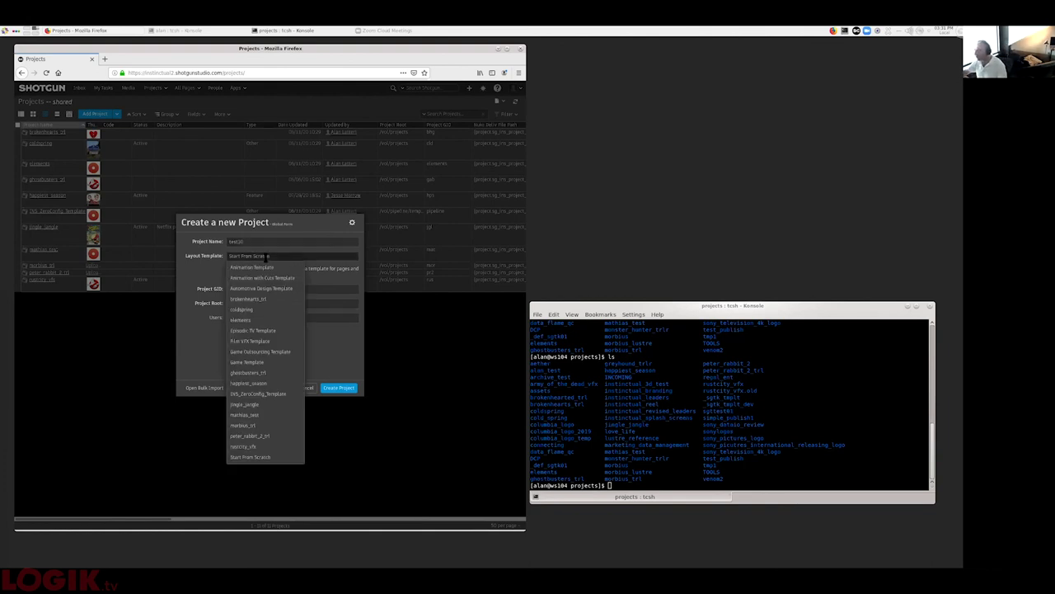
click(275, 396)
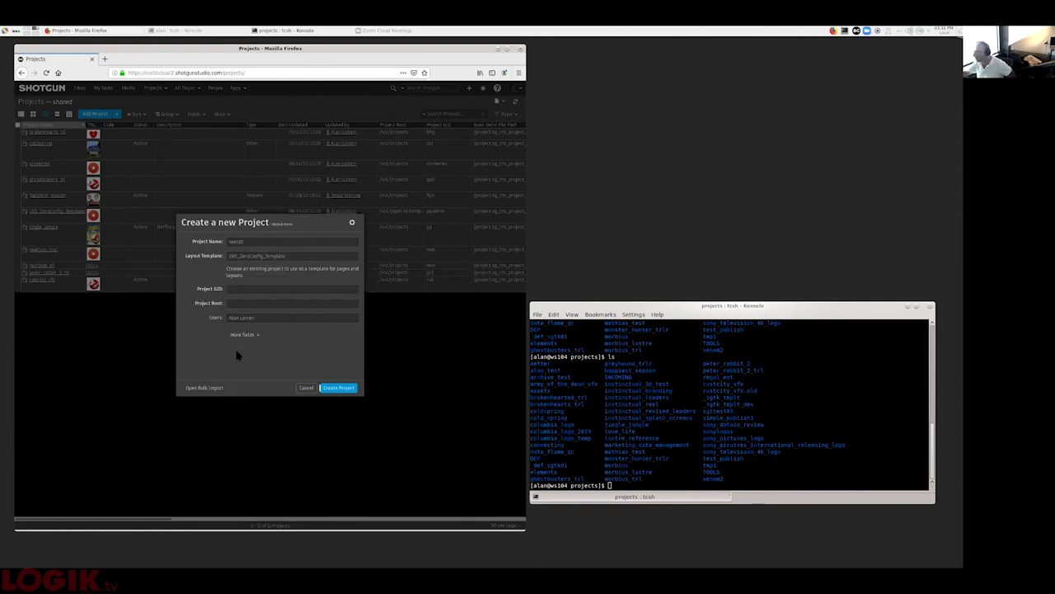
click(246, 288)
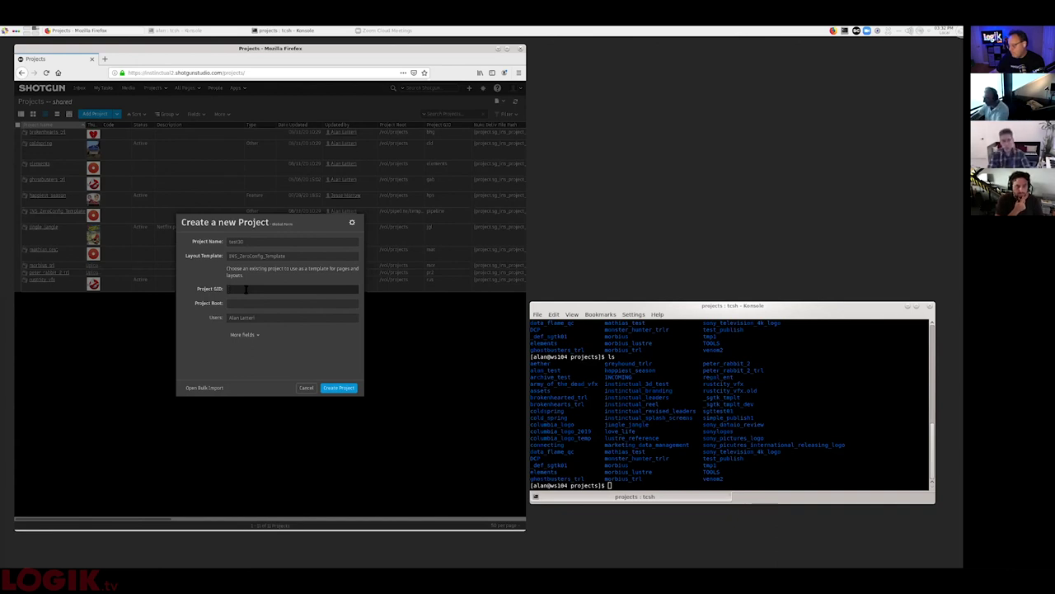
text(flamers)
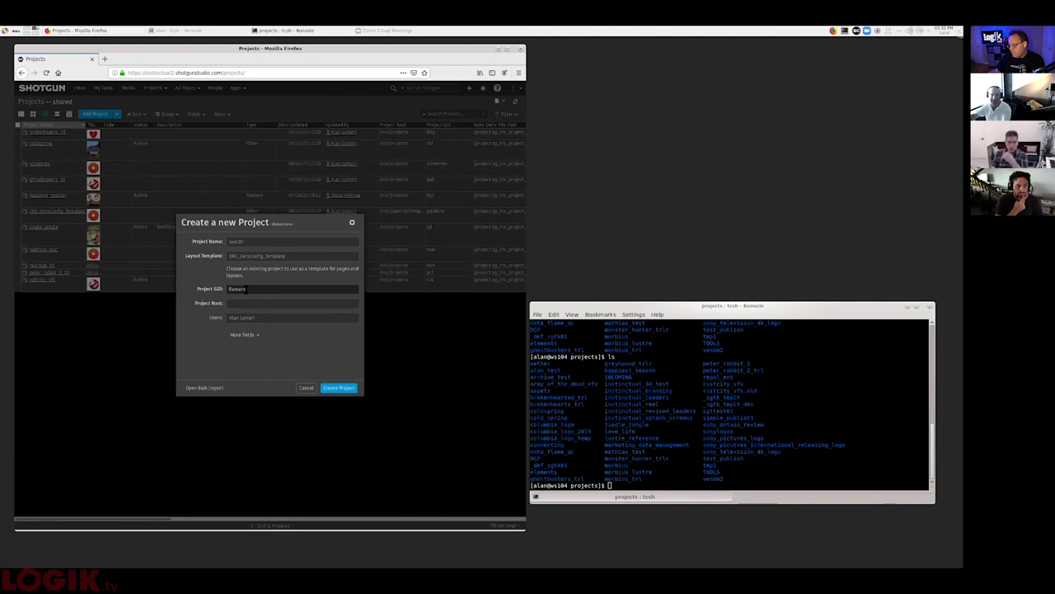
click(251, 302)
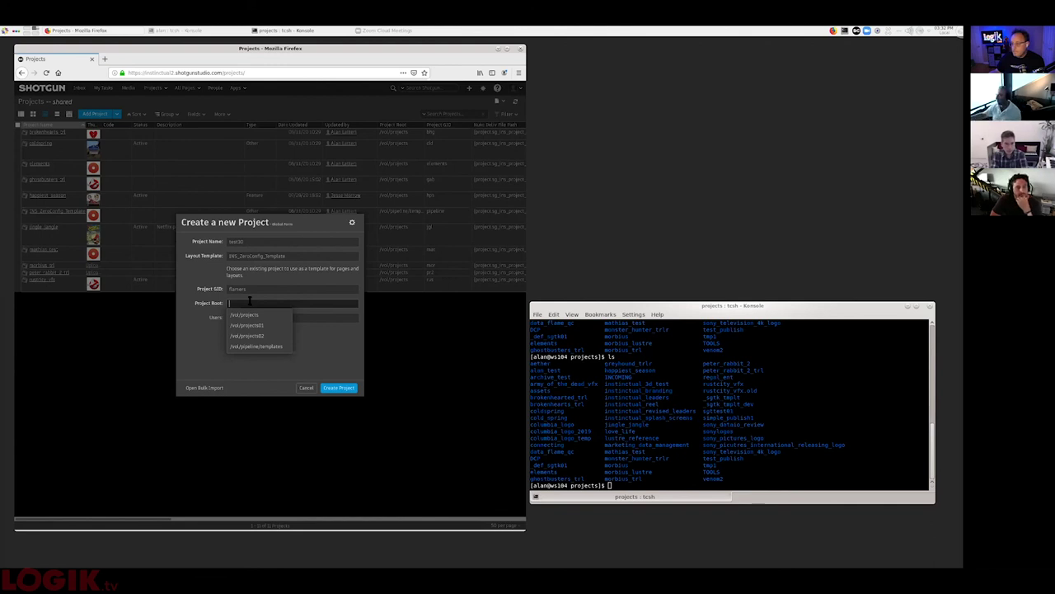
click(257, 314)
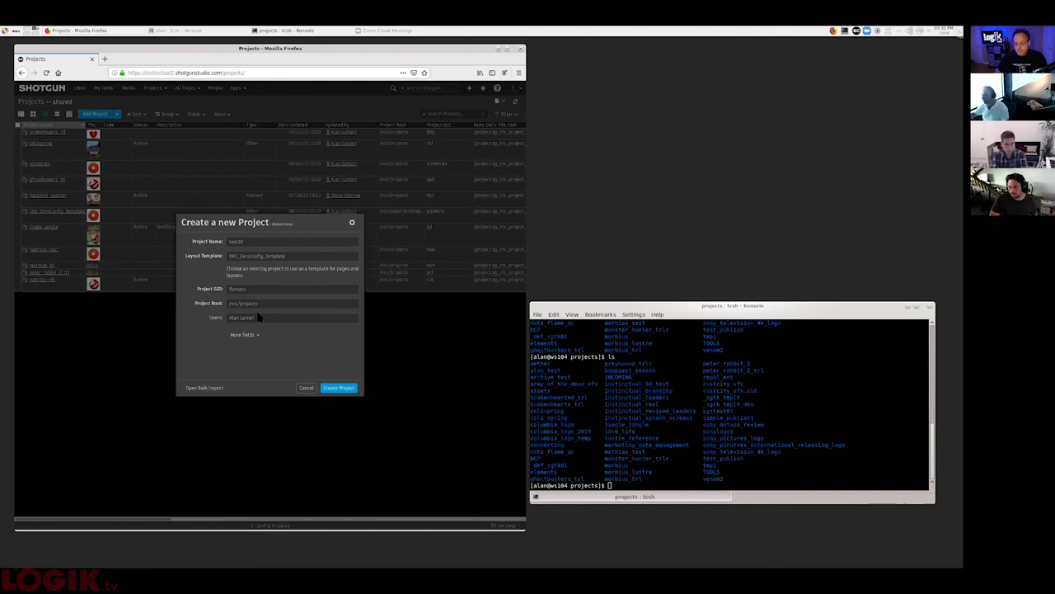
- Add three users to the project and create it
click(272, 318)
text(jesse)
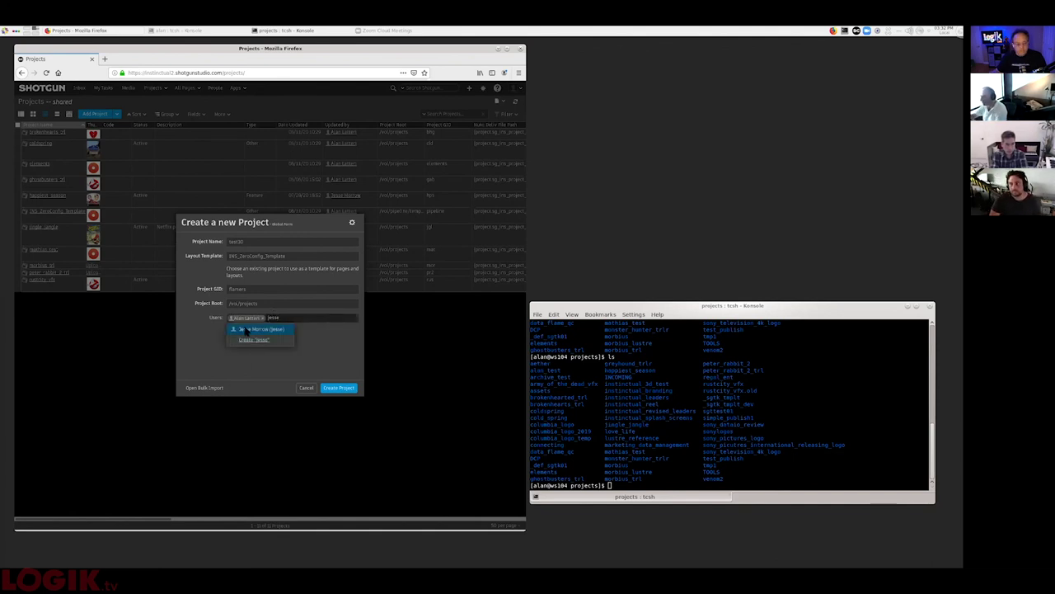
click(256, 329)
text(doug)
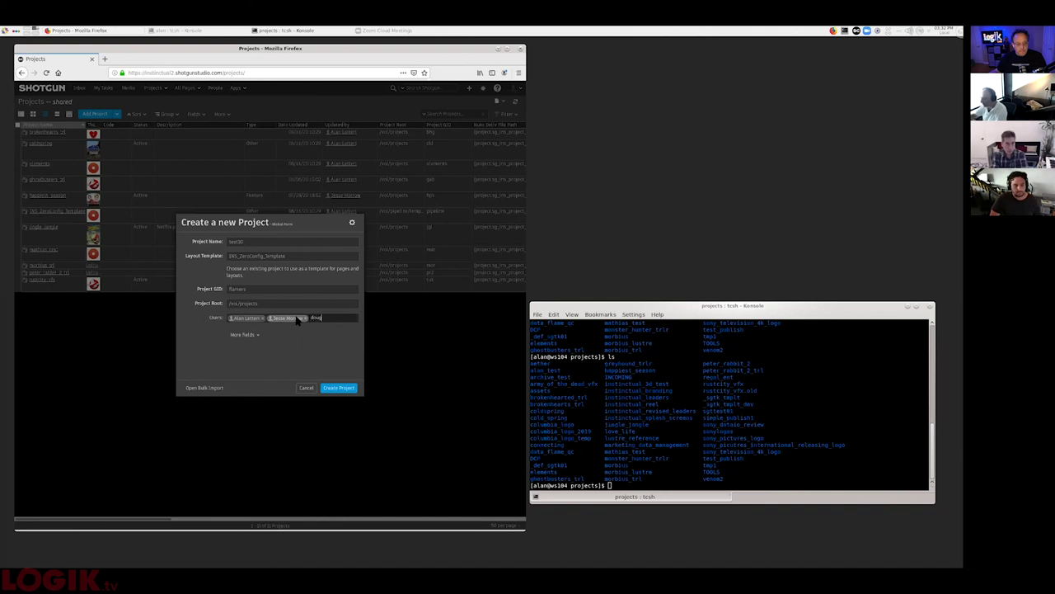
click(317, 332)
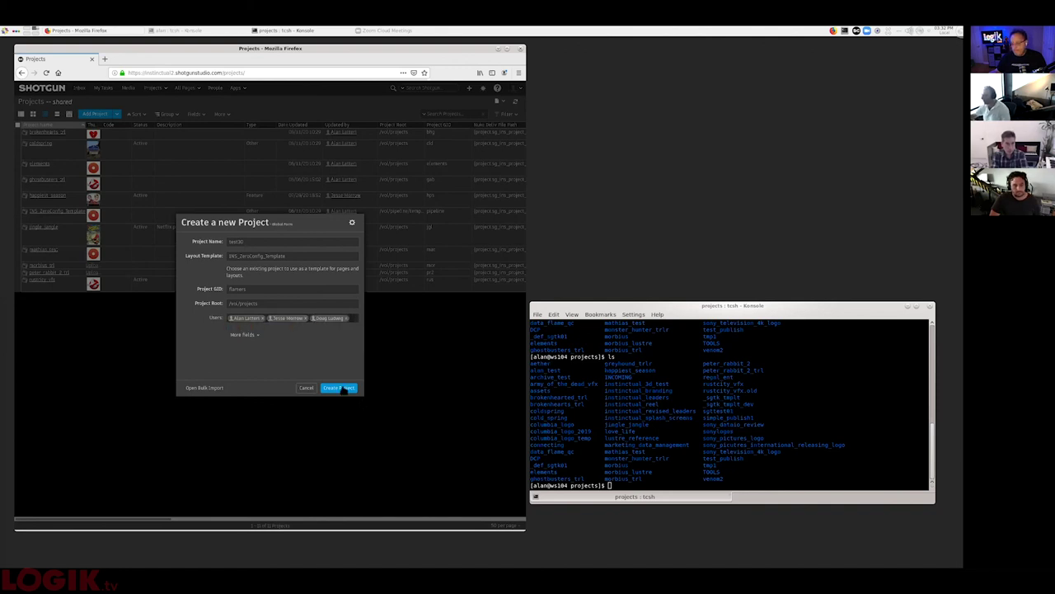
click(342, 389)
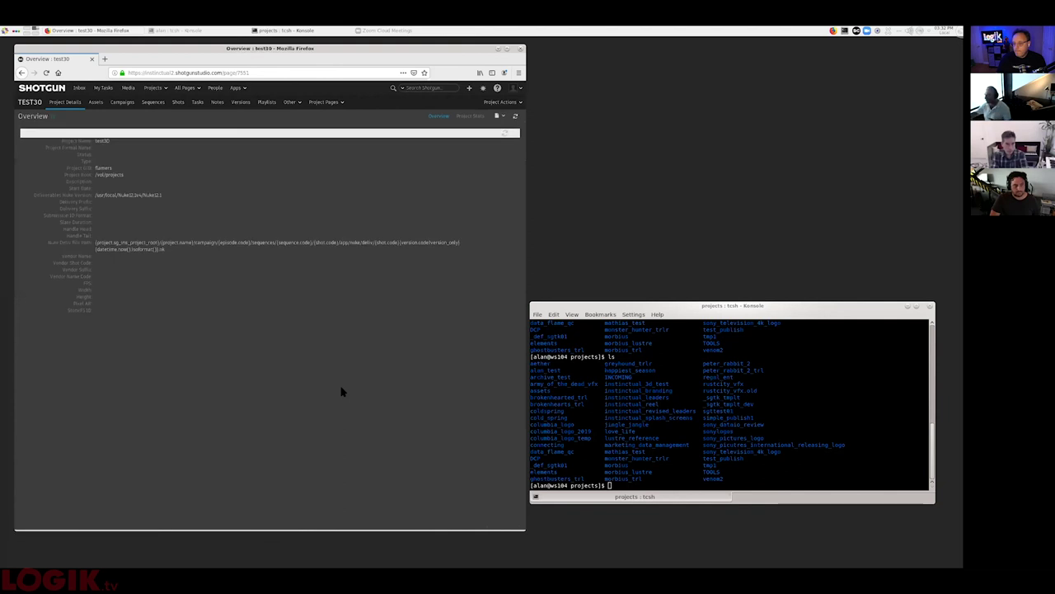
- List /vol/projects in Konsole and change into the test30 folder
key(alt+Tab)
text(ls)
key(Return)
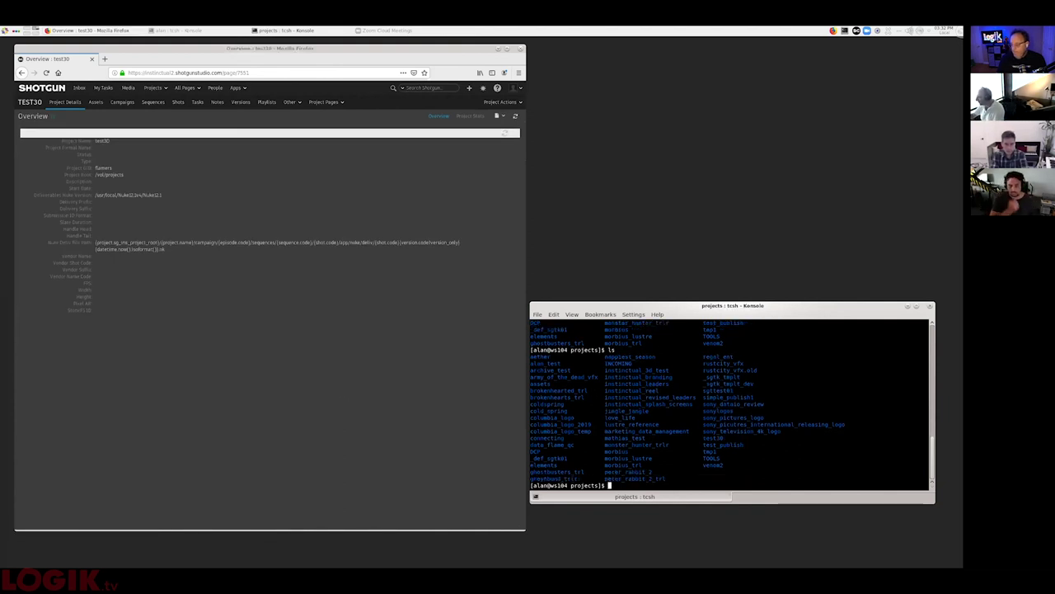
double_click(713, 437)
key(super+c)
text(cd)
middle_click(713, 438)
key(Return)
- List test30's subfolders and view the project's Campaigns page in Shotgun
text(ls)
key(Return)
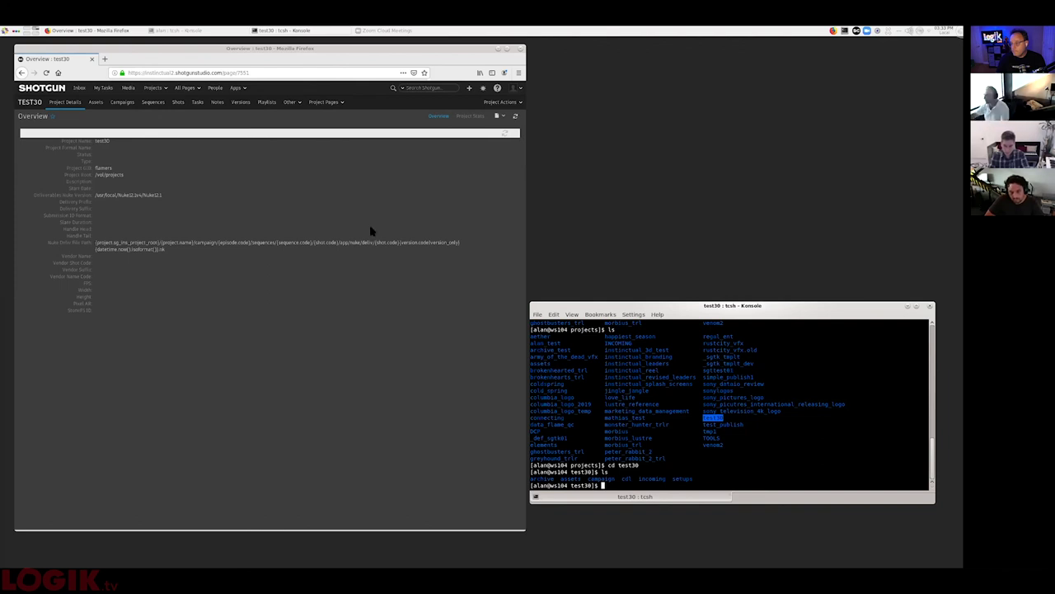
click(122, 101)
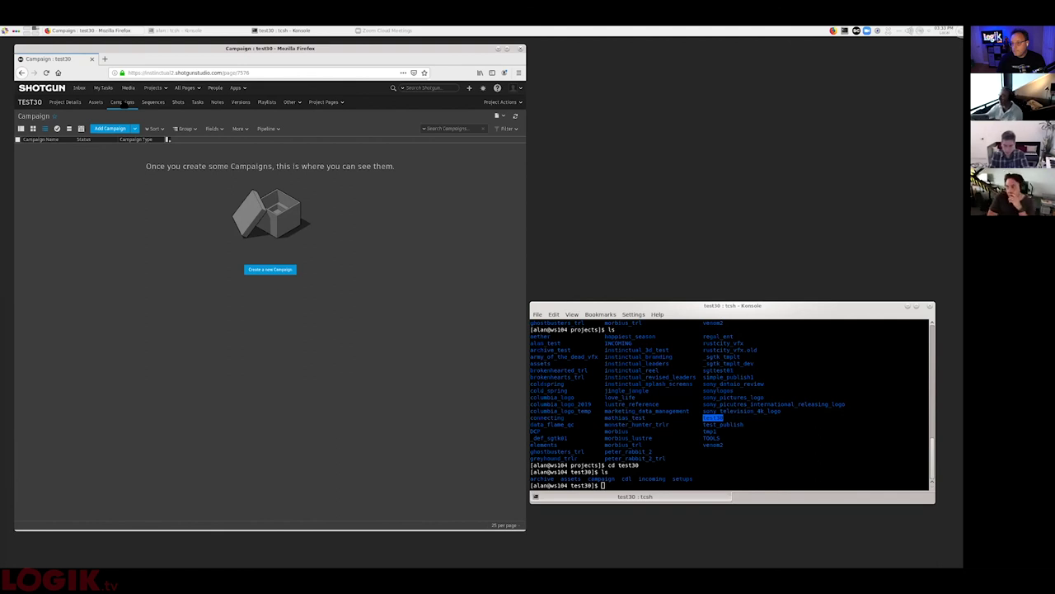
- Create a VFX-type campaign named vfx in Shotgun
click(112, 132)
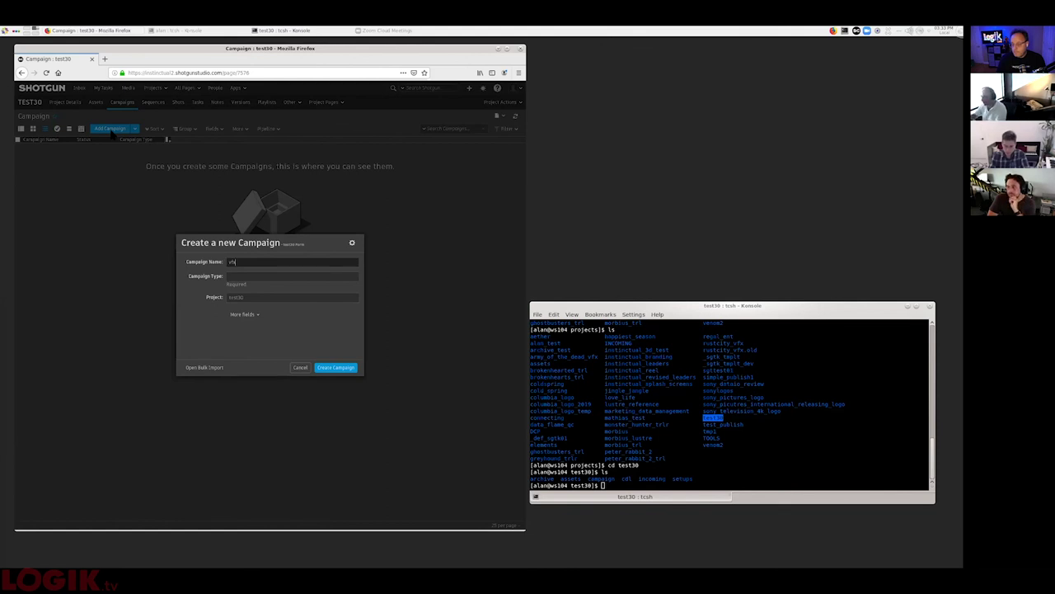
click(259, 277)
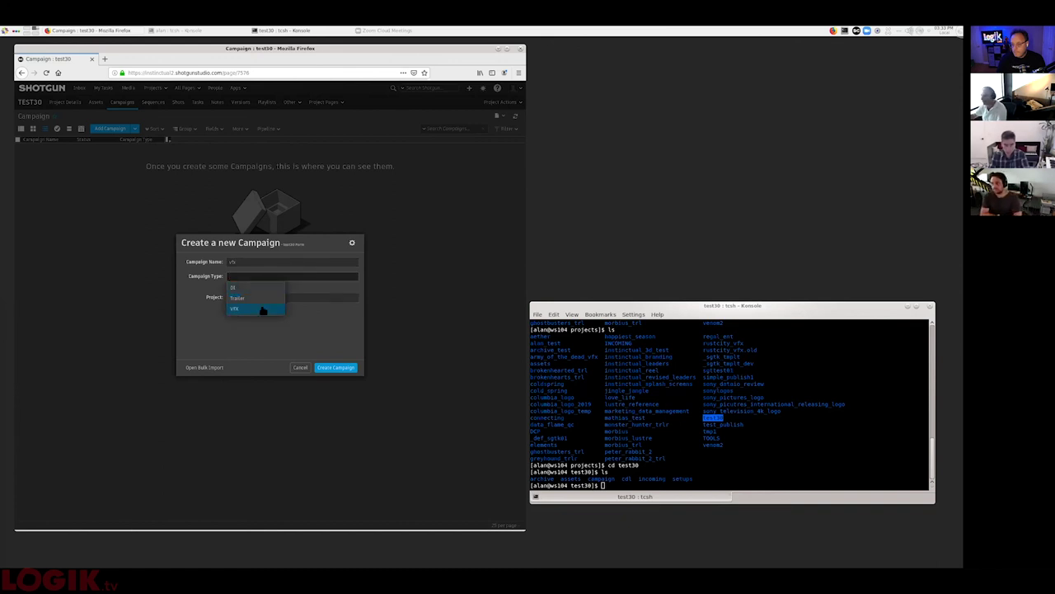
click(263, 312)
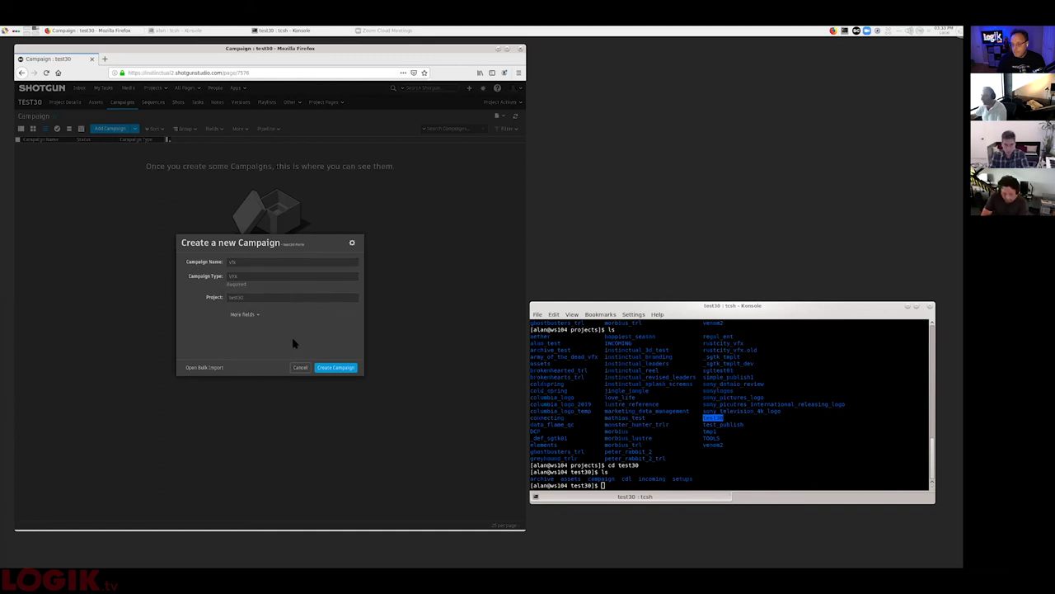
click(343, 369)
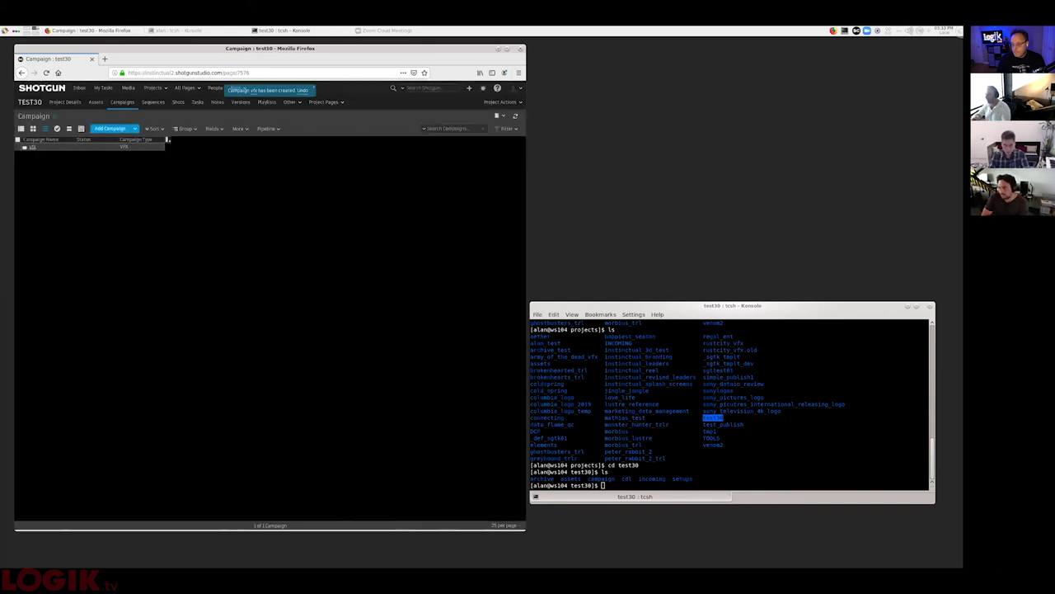
- In Konsole, change into the campaign folder and list its contents
key(alt+Tab)
text(cd c)
key(Tab)
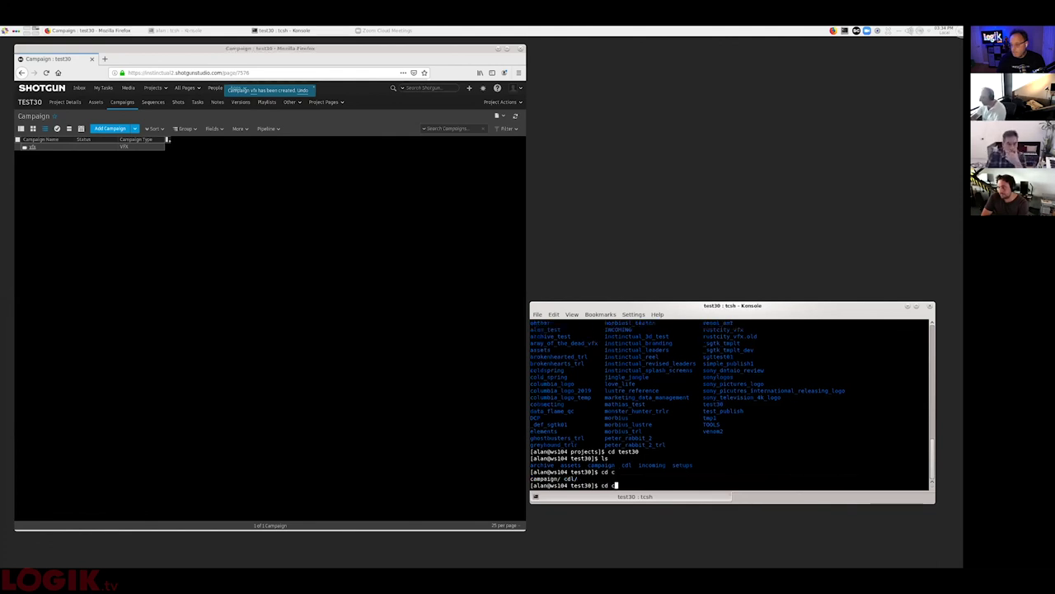
text(a)
key(Tab)
key(Return)
text(ls)
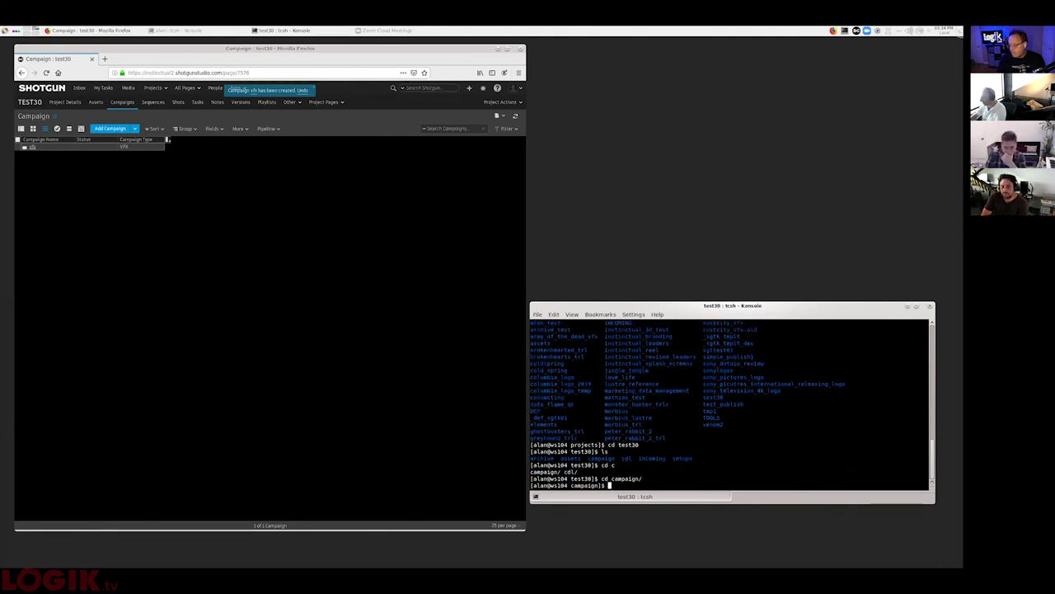
key(Return)
- List the vfx folder's contents and view the vfx campaign page in Shotgun
text(cd v)
key(Tab)
key(Return)
text(ls)
key(Return)
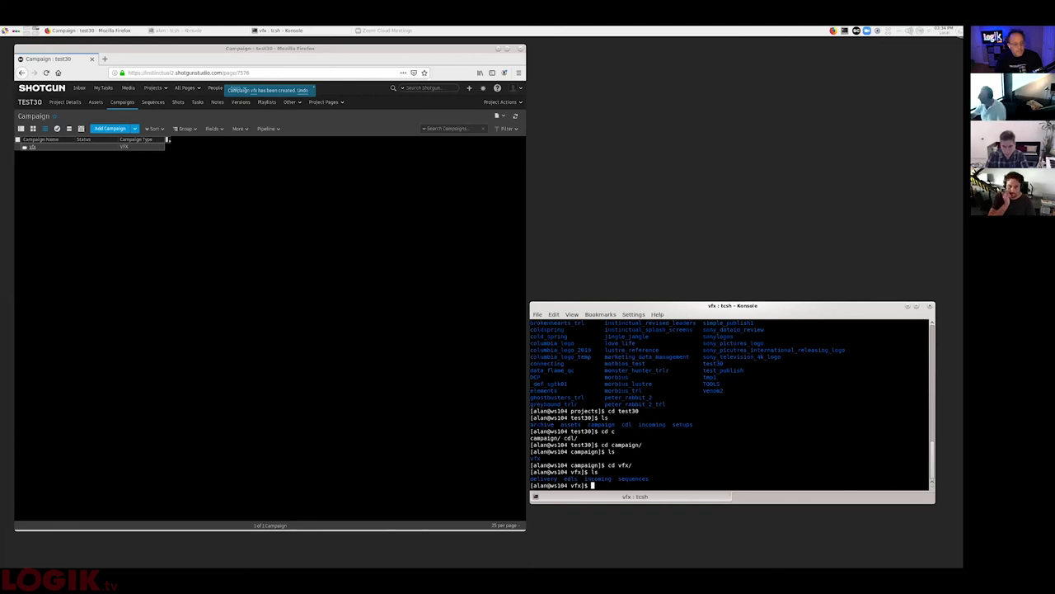
click(29, 146)
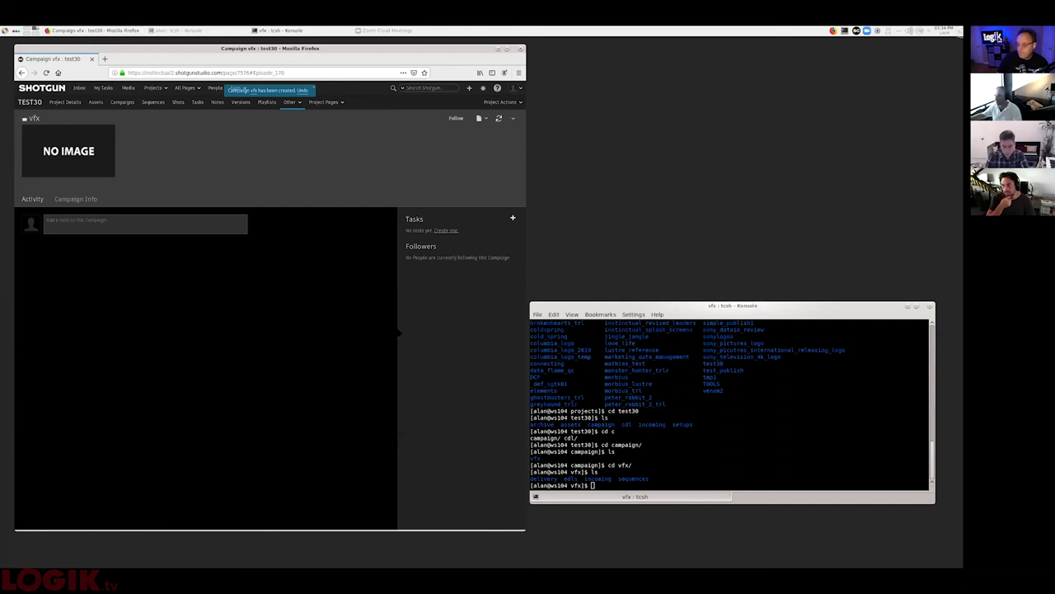
- Create sequence seq01 in Shotgun linked to the vfx campaign
click(152, 101)
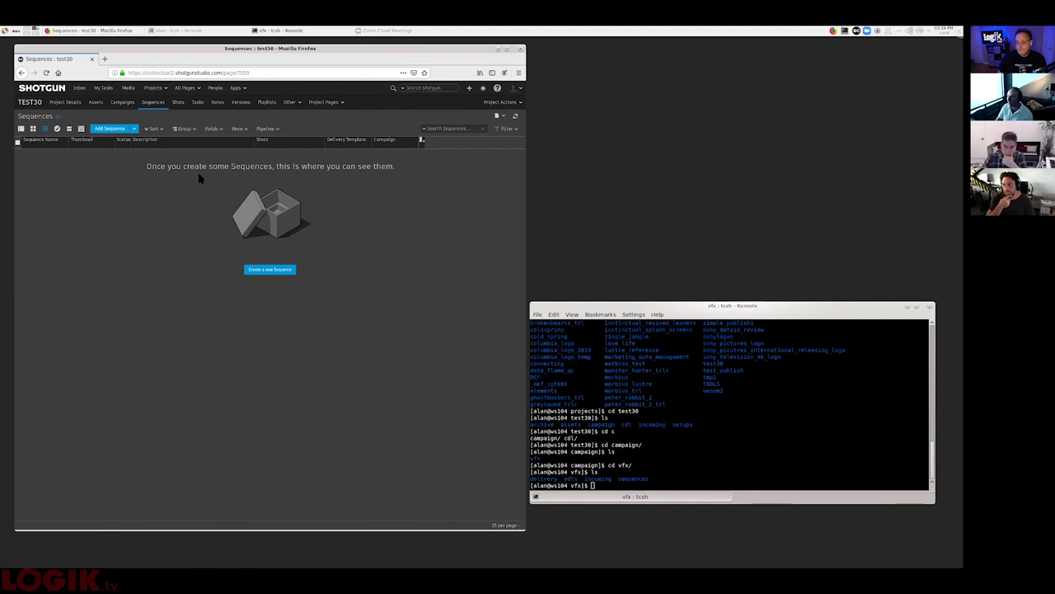
click(118, 128)
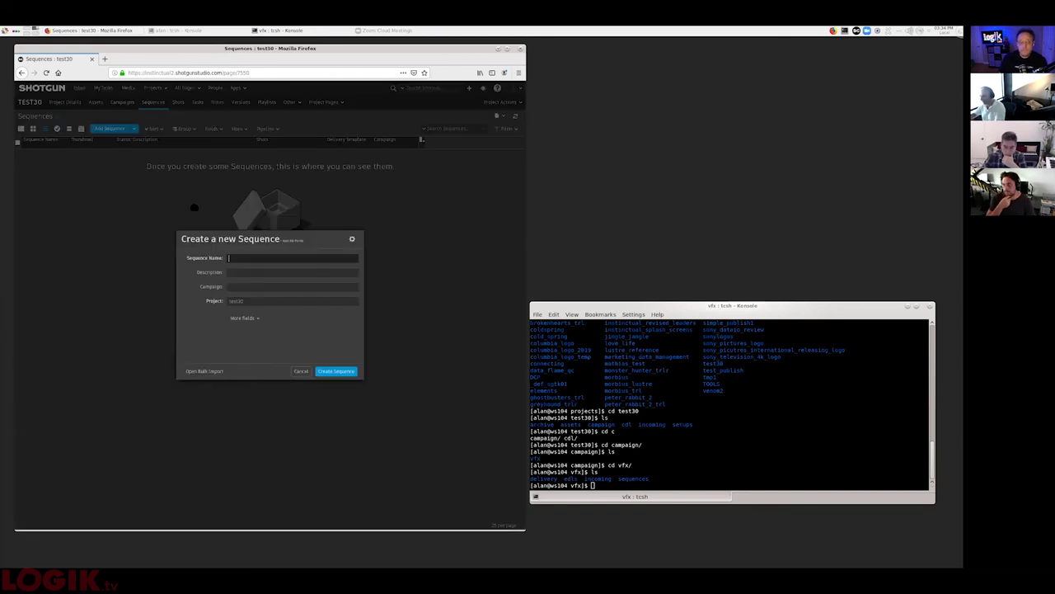
text(seq01)
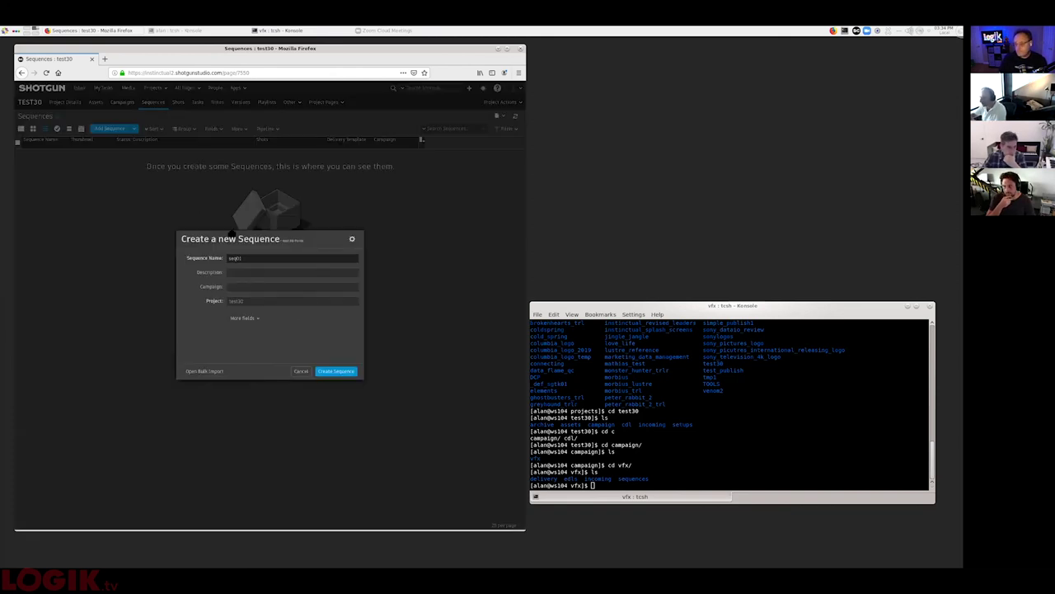
click(250, 287)
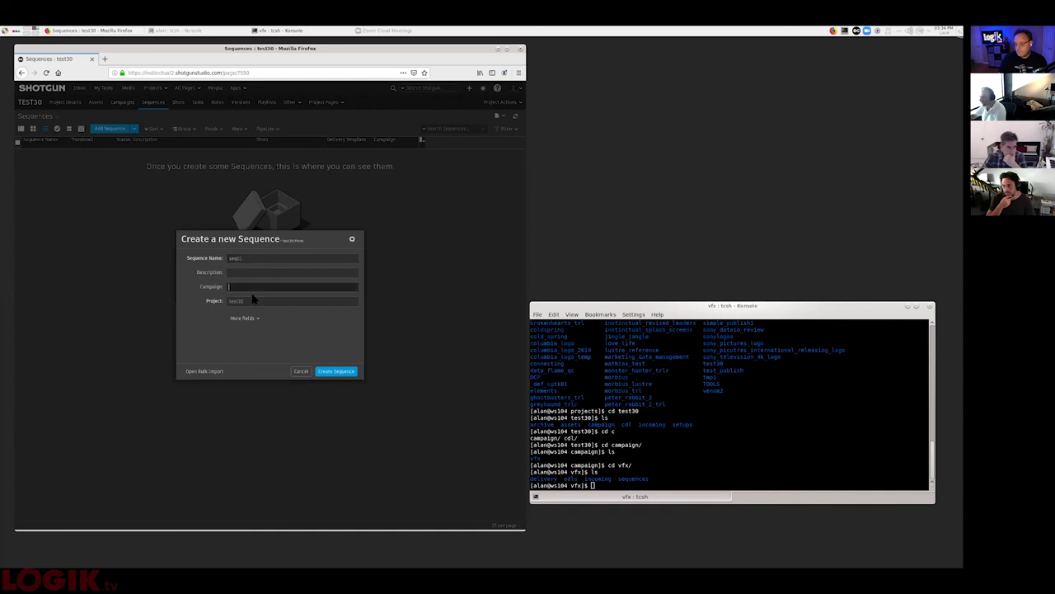
click(256, 299)
click(338, 371)
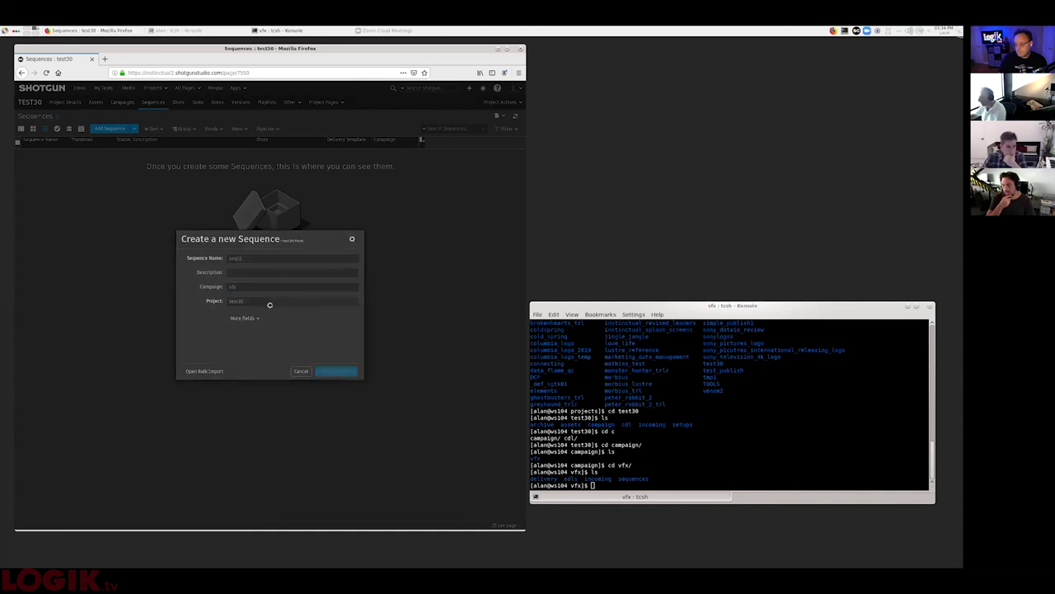
- In Konsole, change into the sequences folder and list it to find seq01
text(cd s)
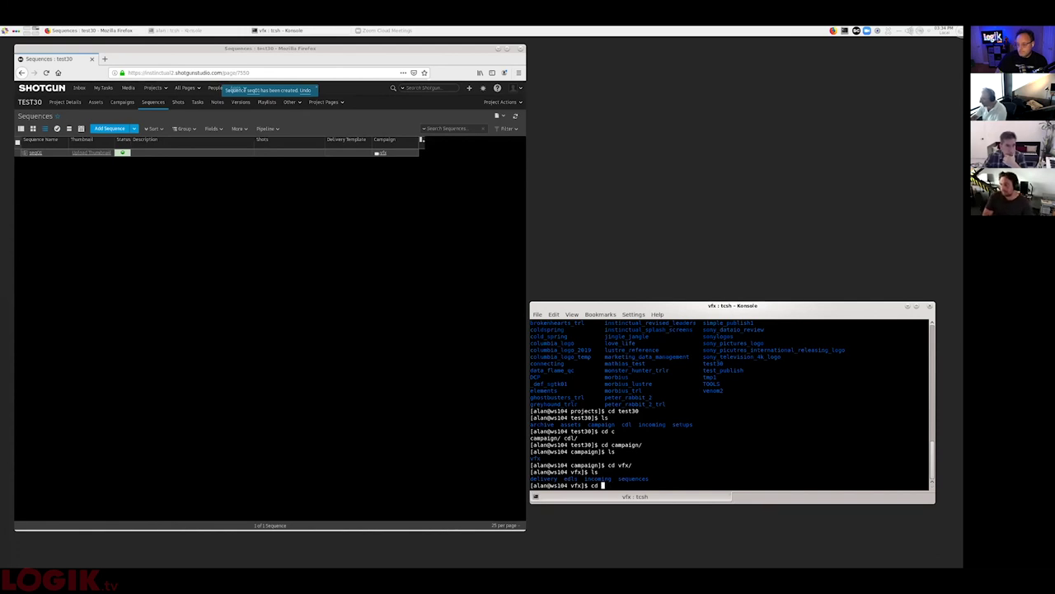
key(Tab)
key(Return)
text(ls)
key(Return)
text(ls)
key(Return)
- Change into the seq01 folder and list its contents
text(cd s)
key(Tab)
key(Return)
text(ks)
key(Return)
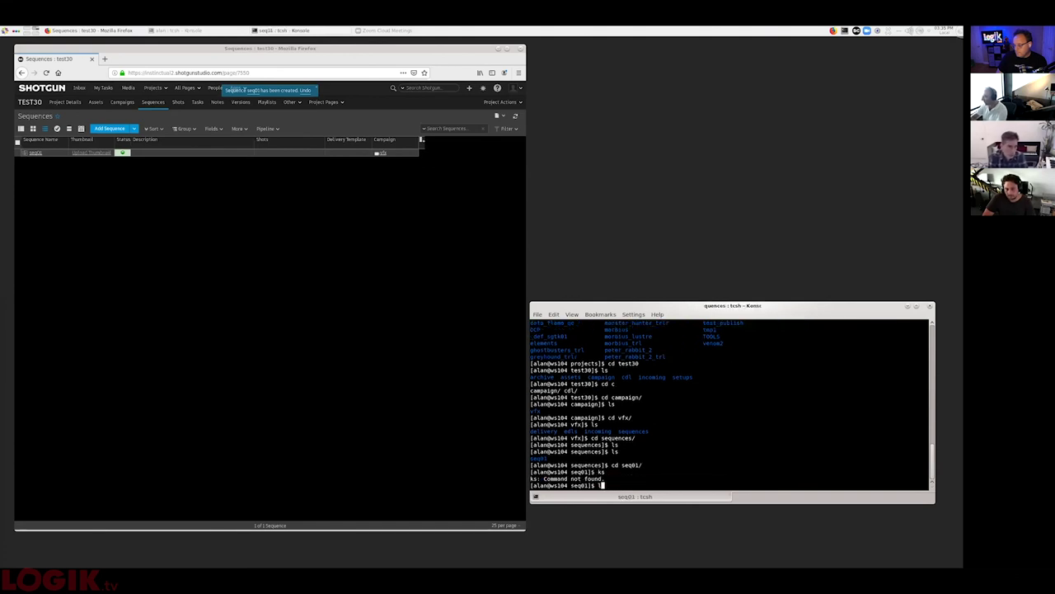
text(ls)
key(Return)
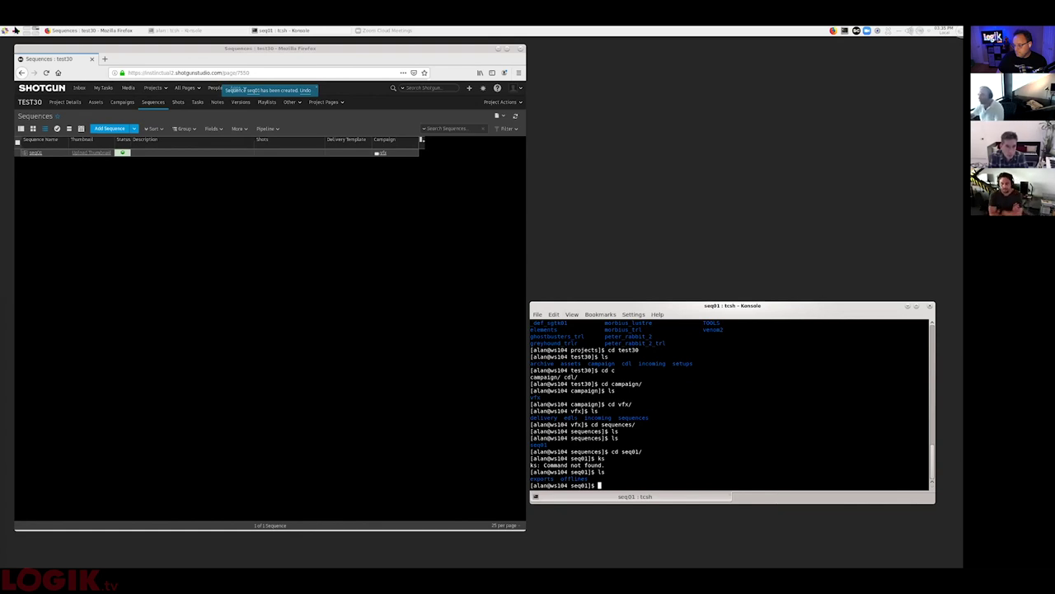
- Launch Flame 2021.1 Update and create a new project named test30
click(5, 31)
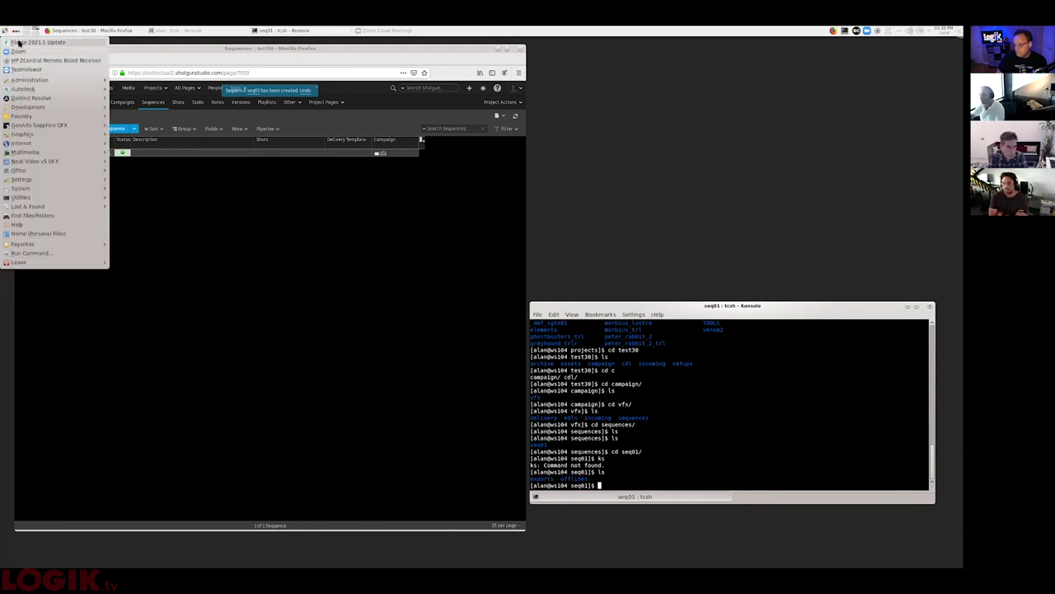
click(33, 42)
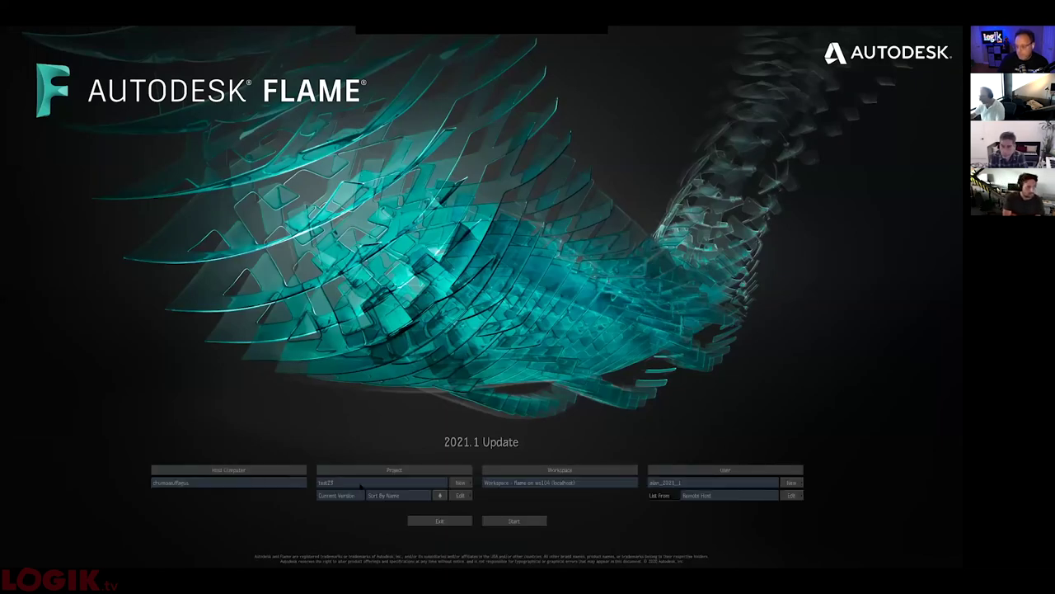
click(361, 484)
click(462, 483)
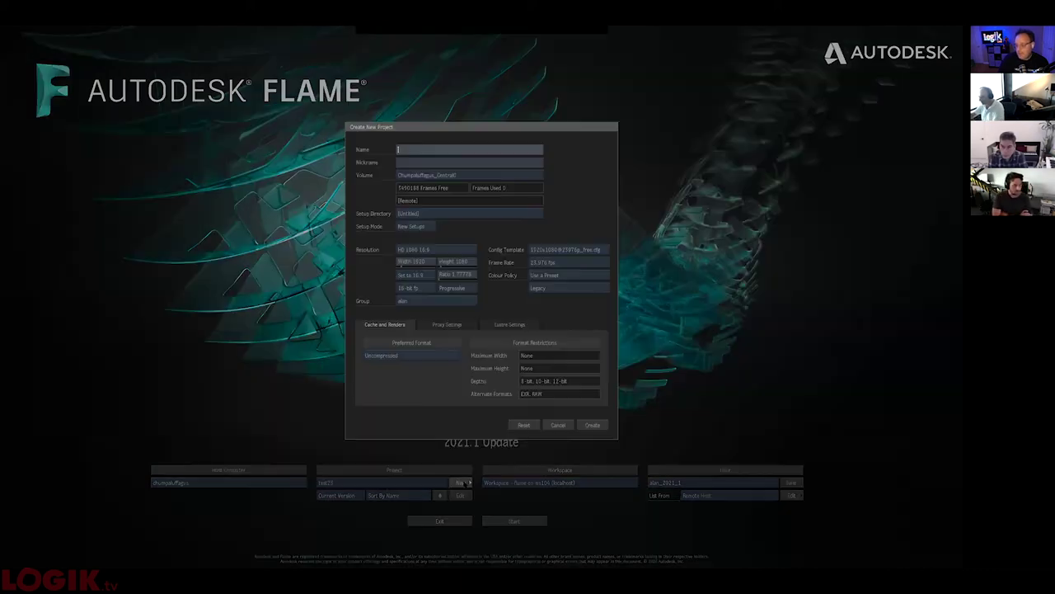
text(test16)
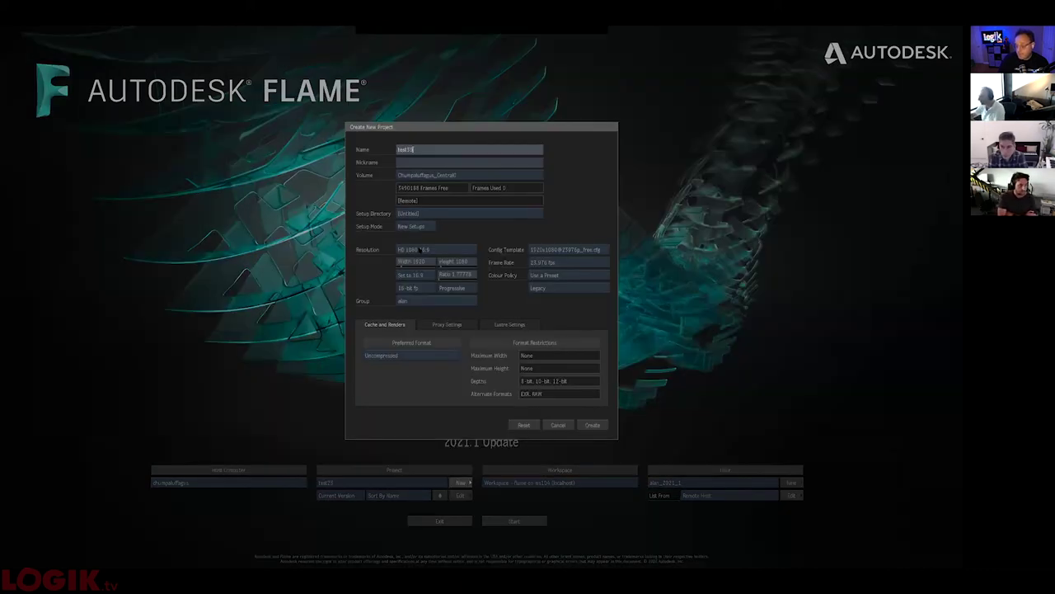
click(412, 301)
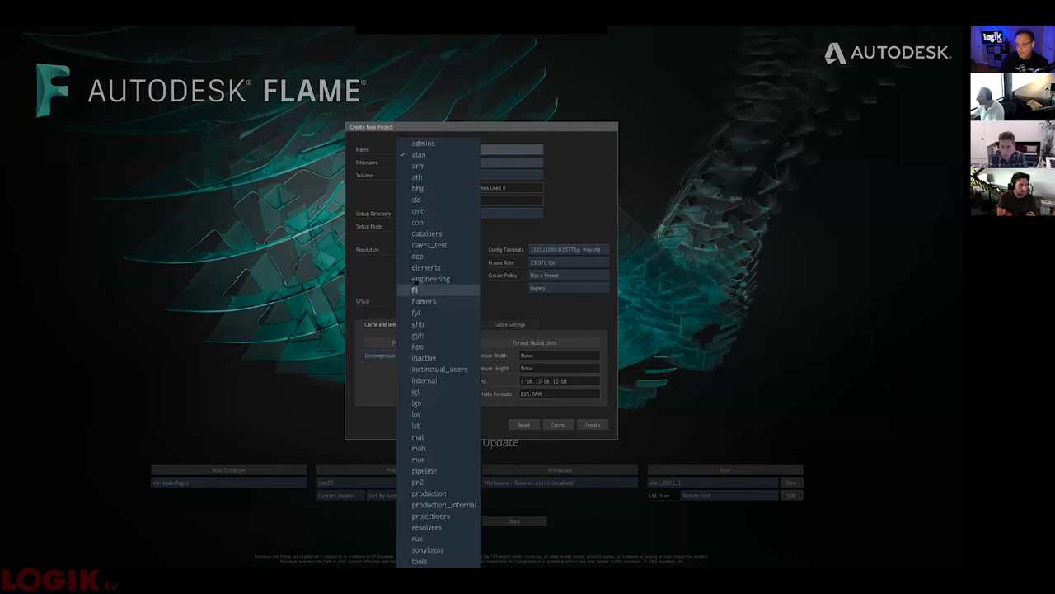
click(421, 303)
click(587, 424)
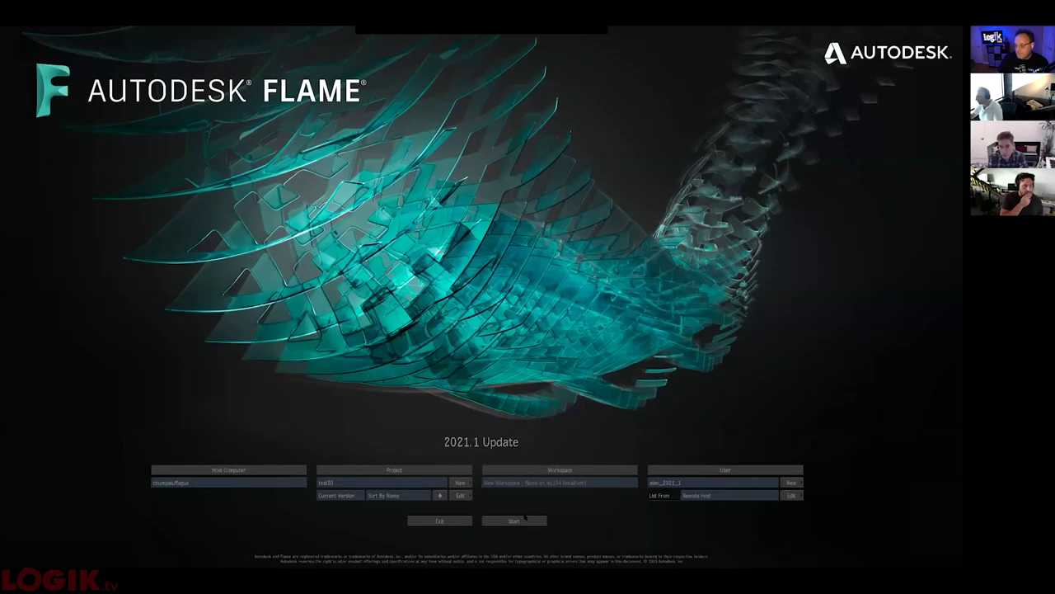
- Start the test30 project and attach it to the test30 Shotgun project
click(514, 521)
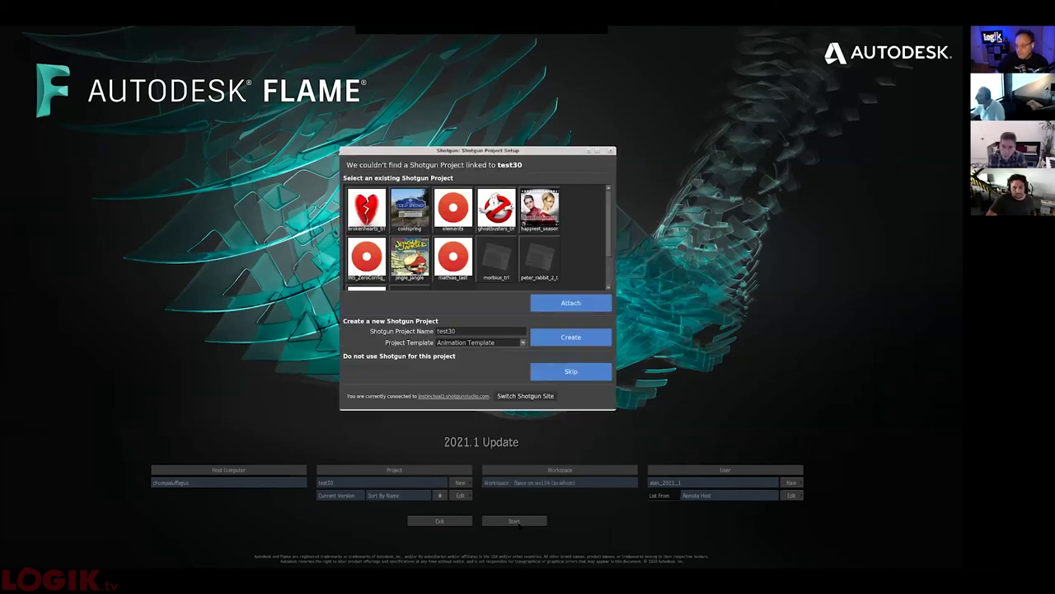
scroll(590, 277, down, 2)
click(410, 266)
click(574, 305)
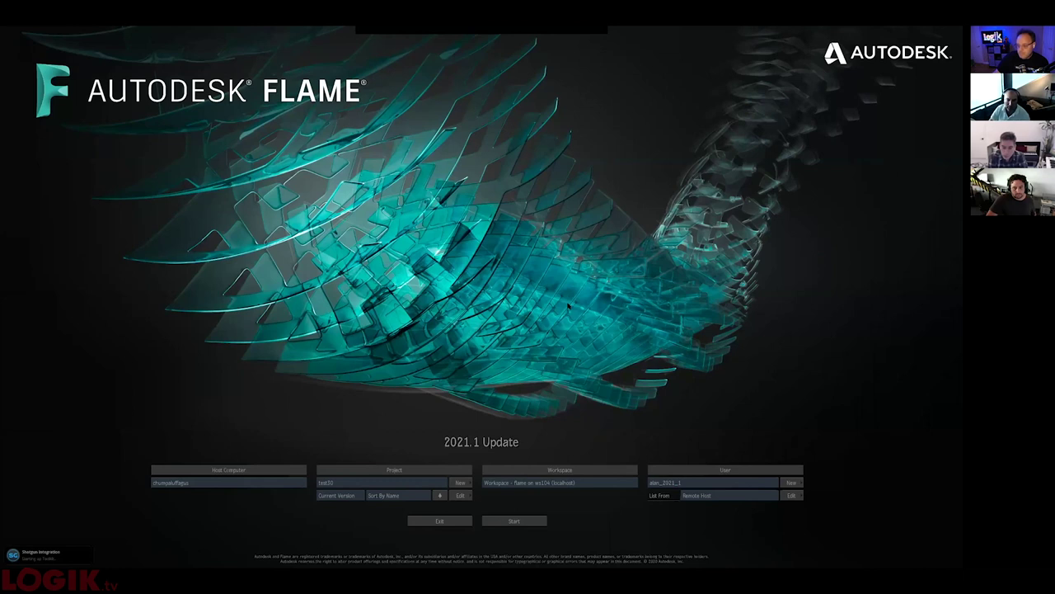
- Finish launching into test30 and browse the workstation's Flame projects in MediaHub
key(Return)
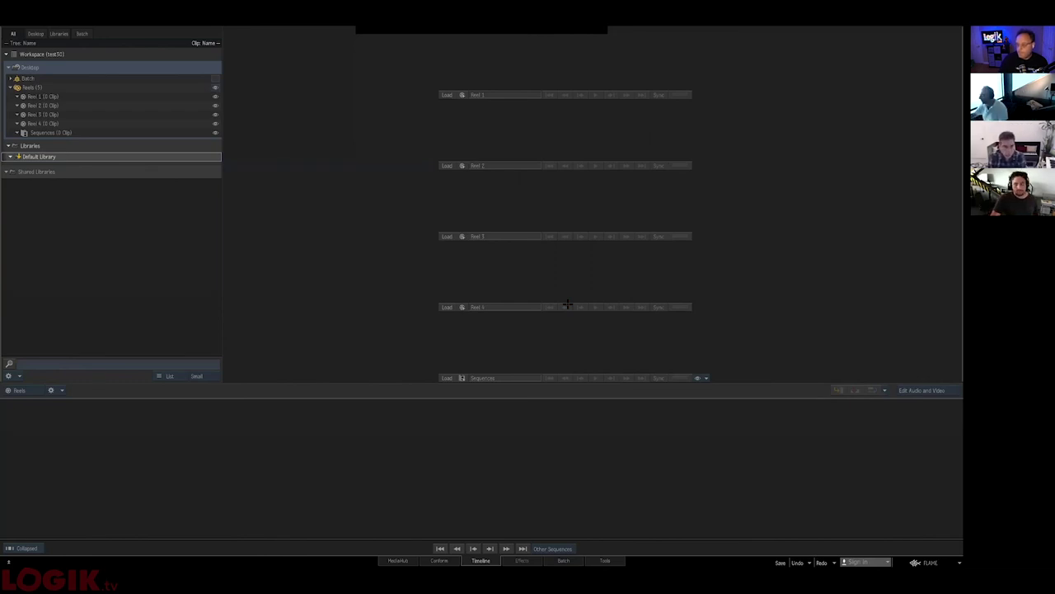
click(397, 561)
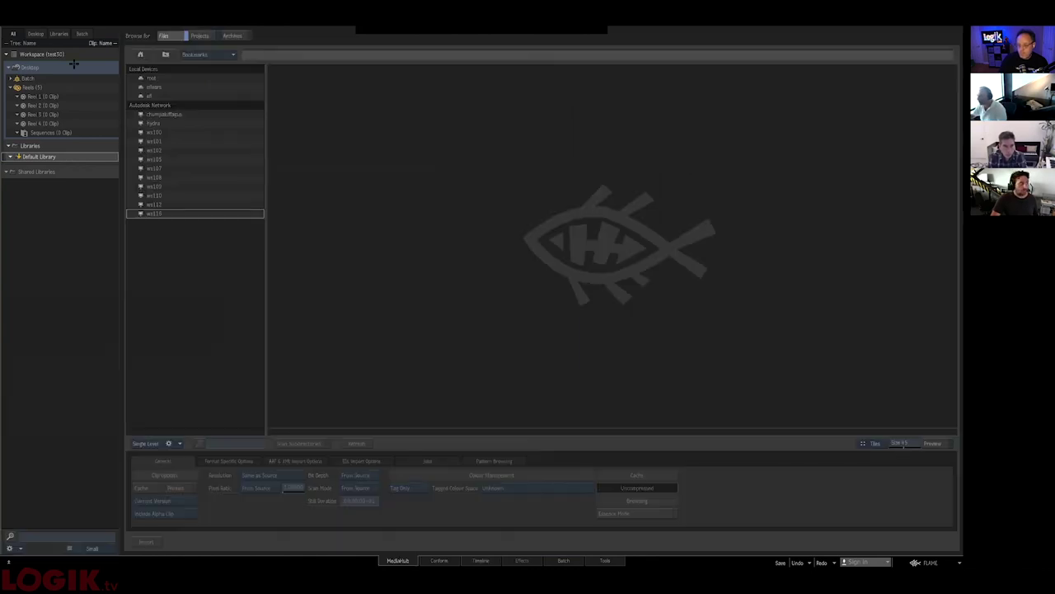
click(200, 36)
click(184, 87)
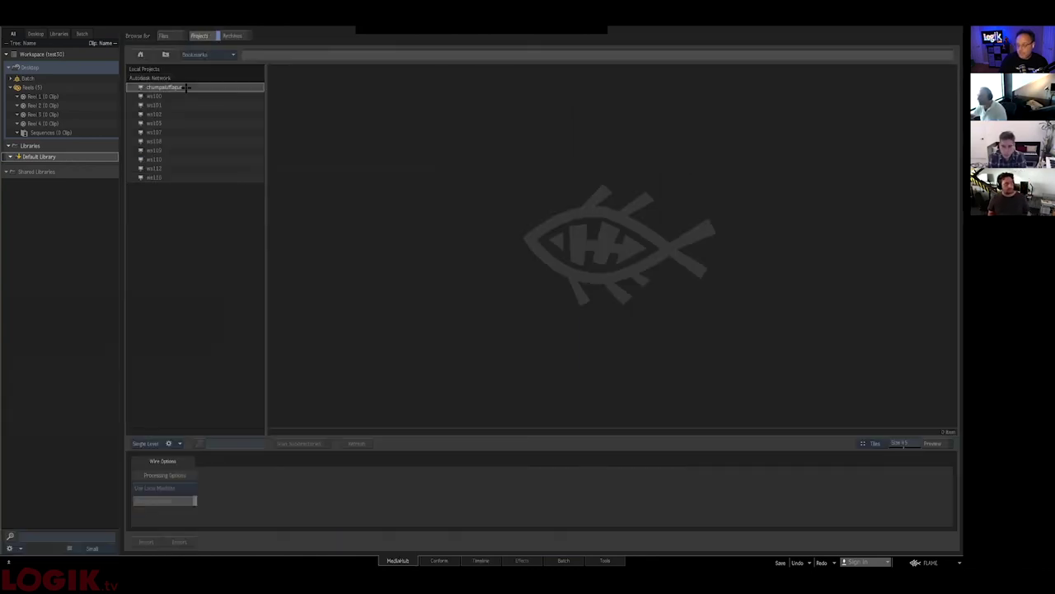
double_click(185, 88)
- Copy Shot01 from the other project's Default Library into Reel 4 and show the timeline
double_click(167, 87)
click(178, 79)
double_click(178, 79)
double_click(176, 82)
double_click(169, 79)
drag(210, 123, 45, 123)
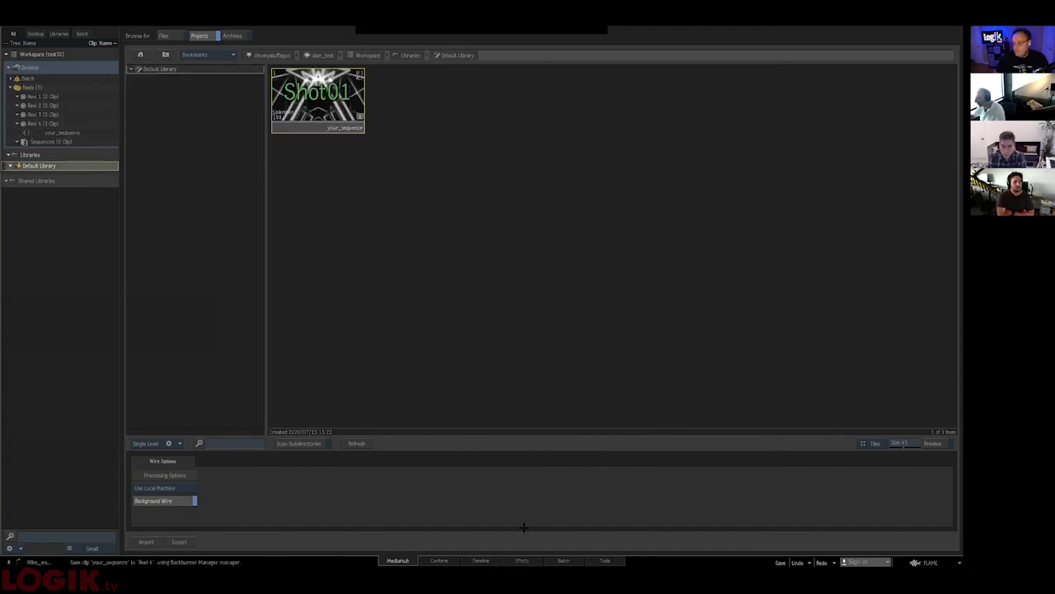
click(481, 560)
- Load your_sequence and choose to export it from its clip menu
double_click(62, 132)
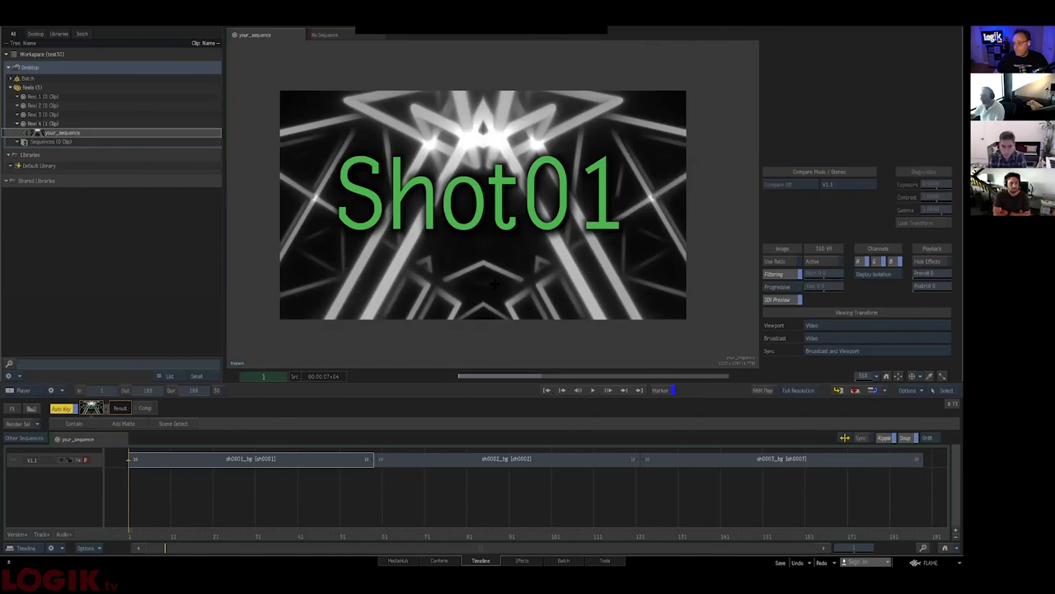
key(Escape)
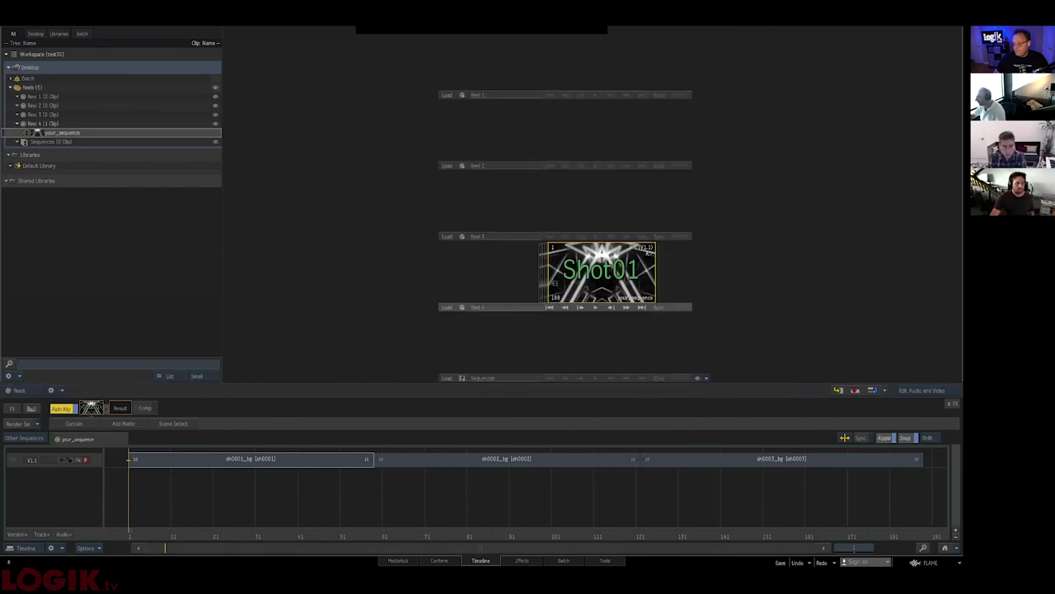
right_click(620, 272)
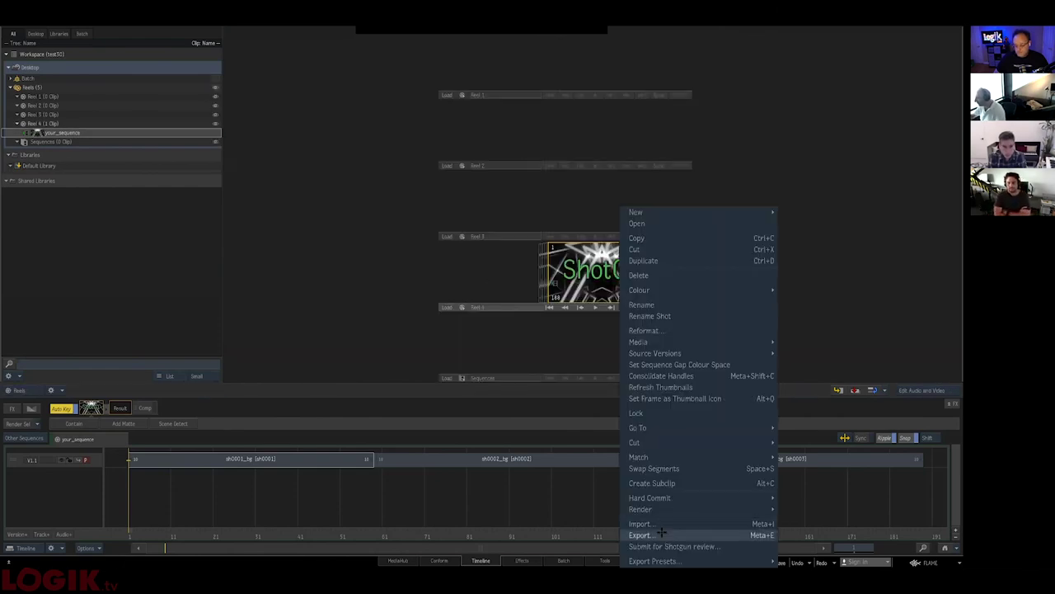
click(539, 341)
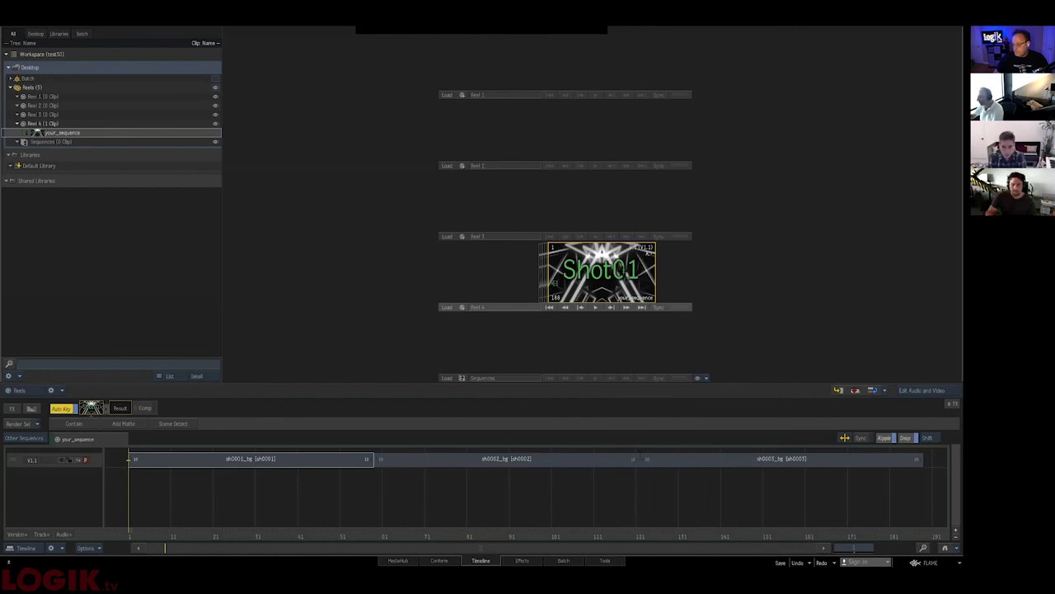
right_click(623, 273)
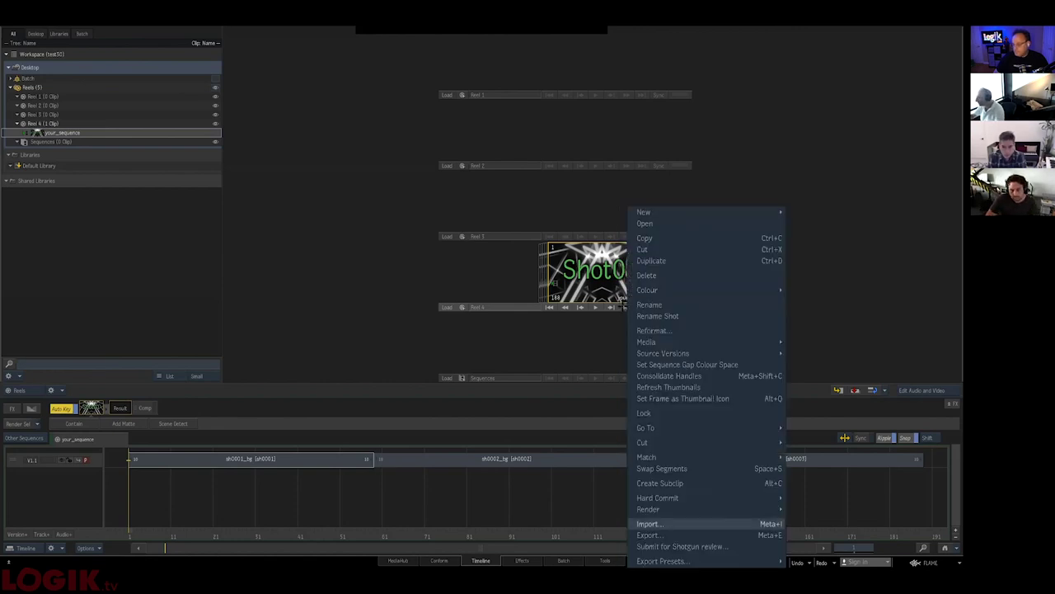
click(653, 536)
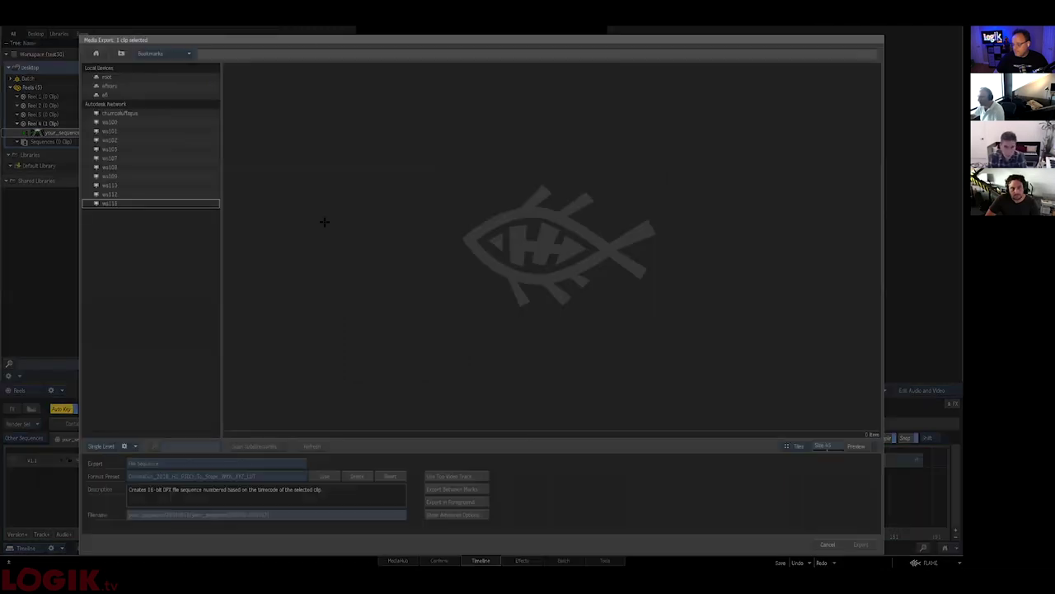
- Browse the export destination to /vol/projects/test30/campaign/vfx/sequences
click(140, 78)
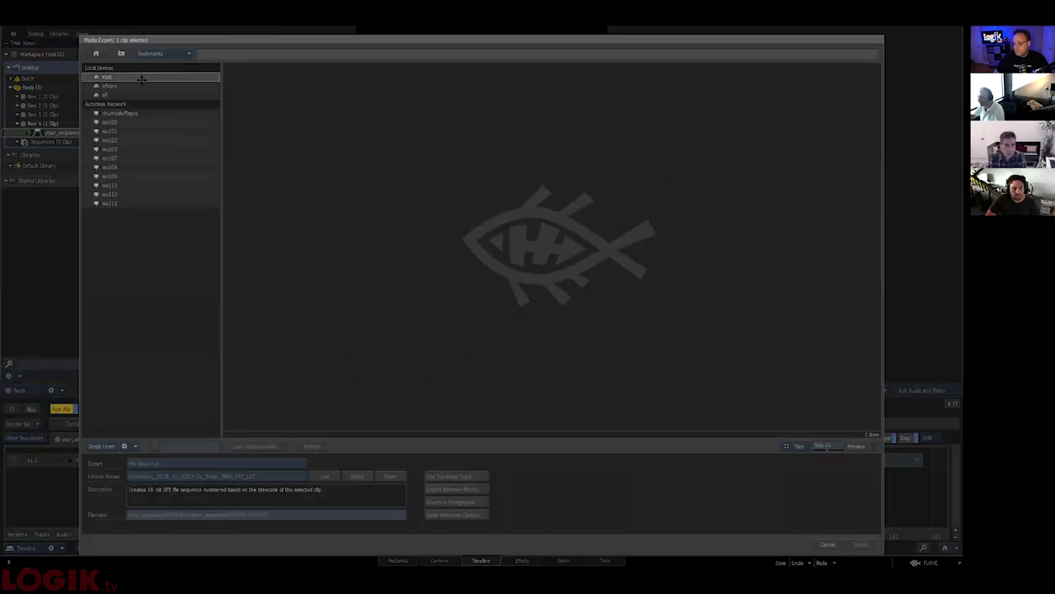
click(128, 176)
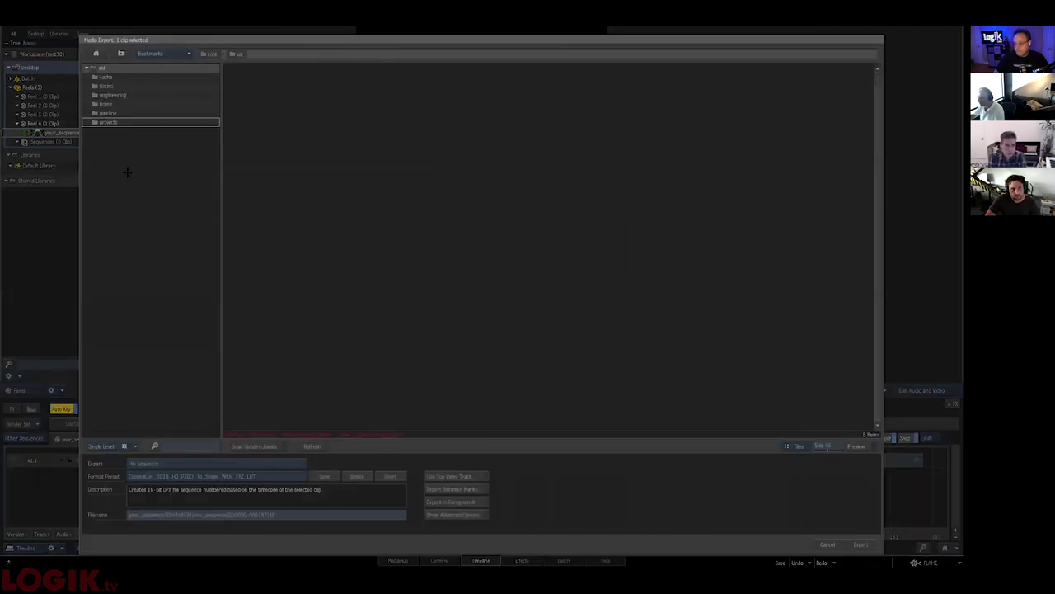
click(112, 122)
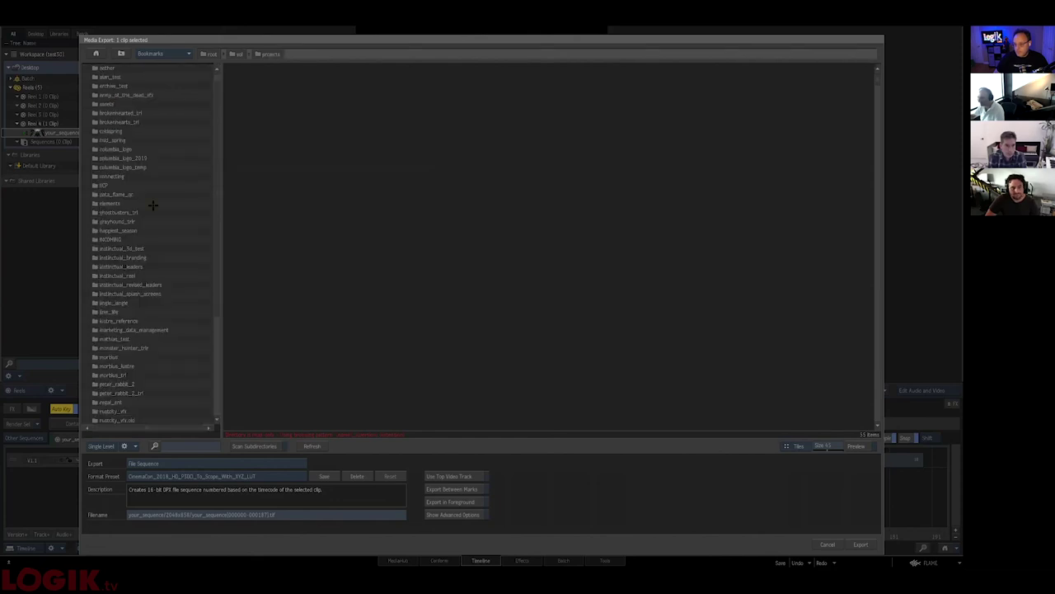
scroll(180, 244, down, 4)
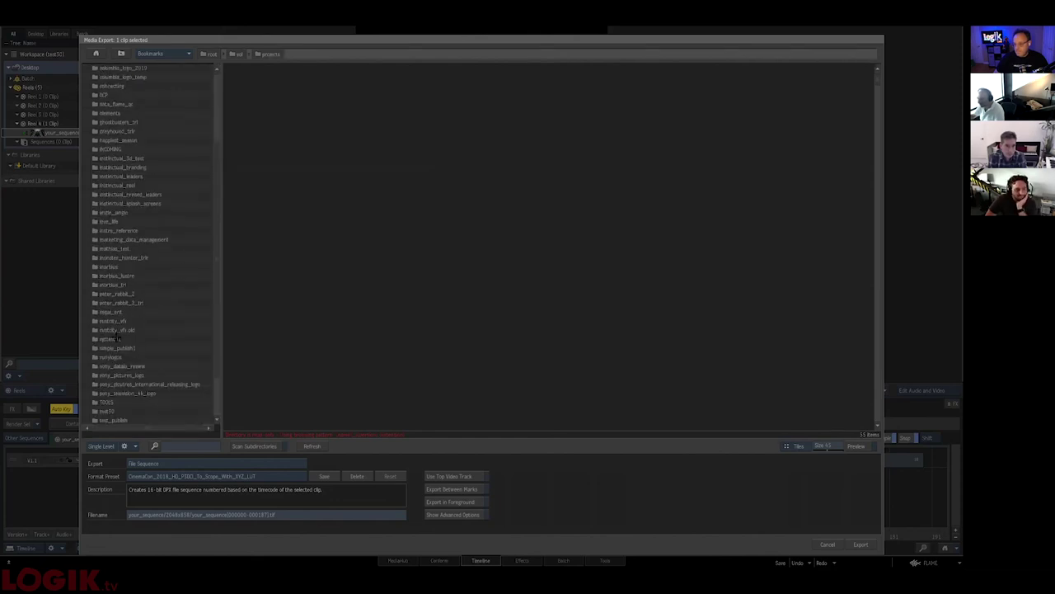
click(110, 392)
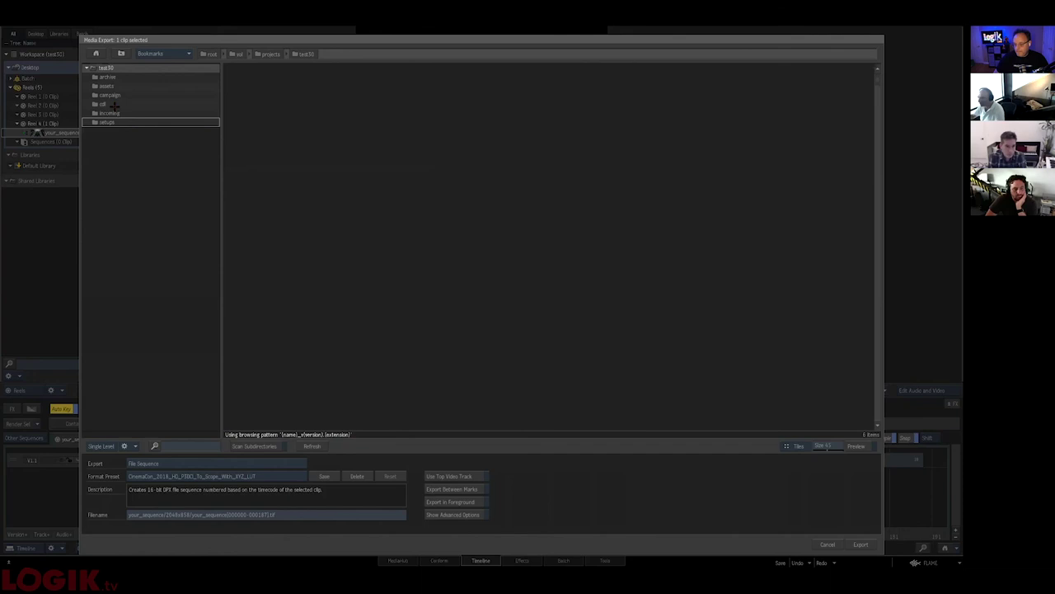
click(117, 95)
click(117, 78)
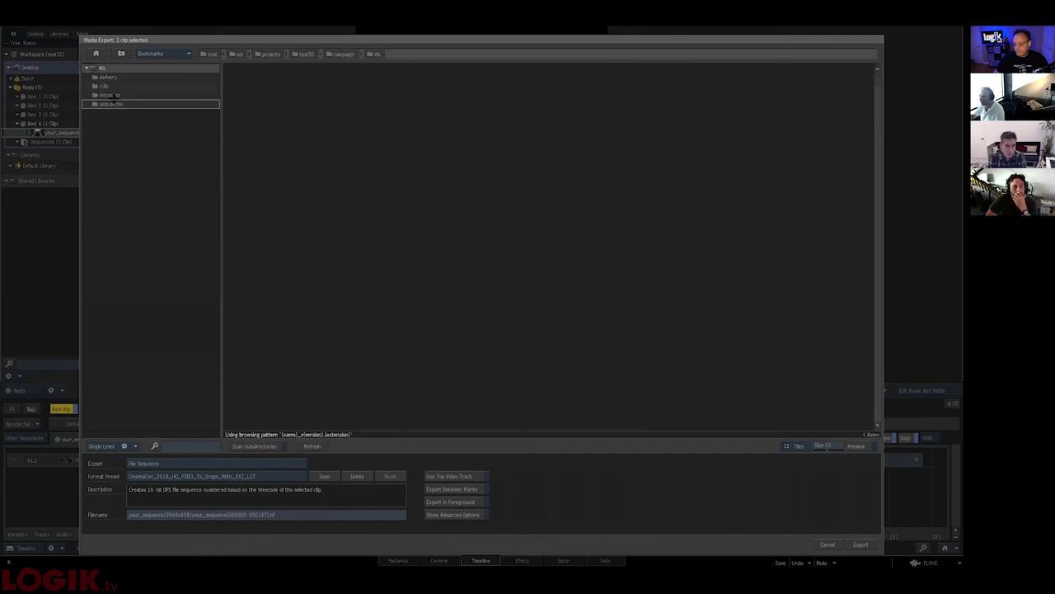
click(113, 104)
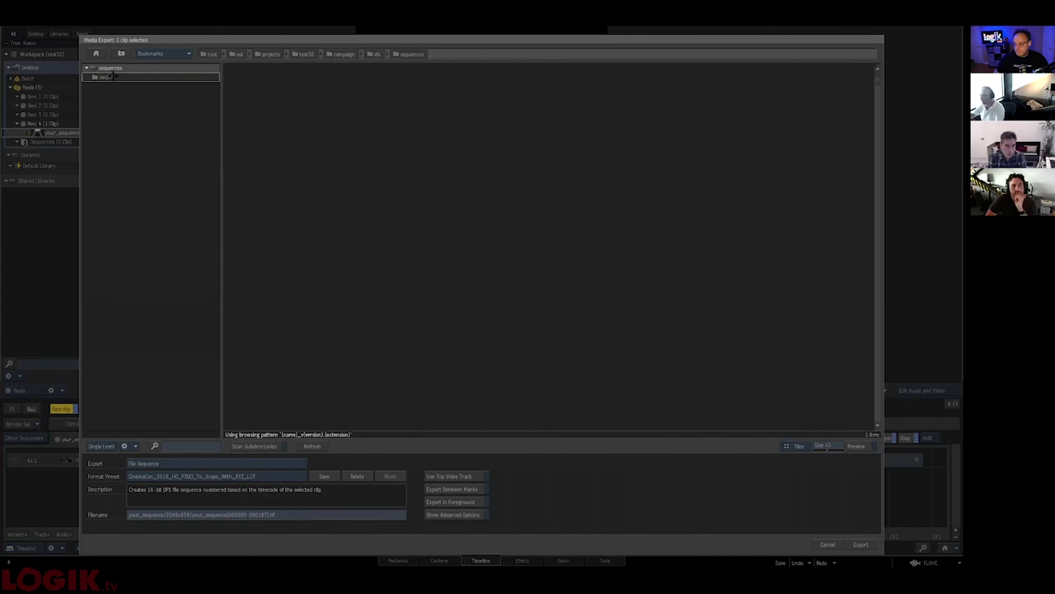
- Set export type to Sequence Publish with the Shotgun_shot_publish_vfx_004 preset
click(212, 460)
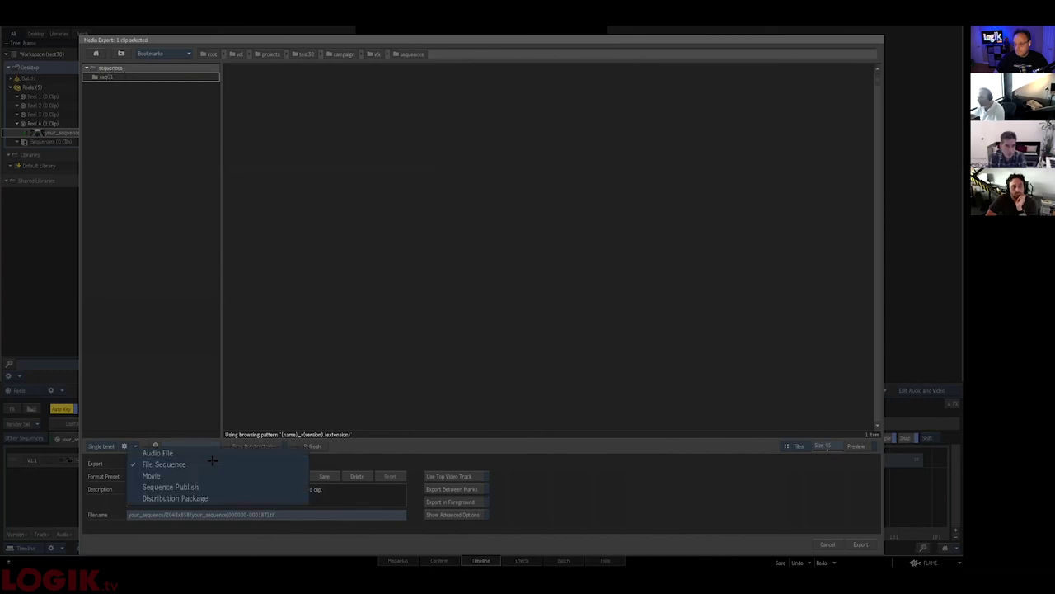
click(212, 486)
click(212, 475)
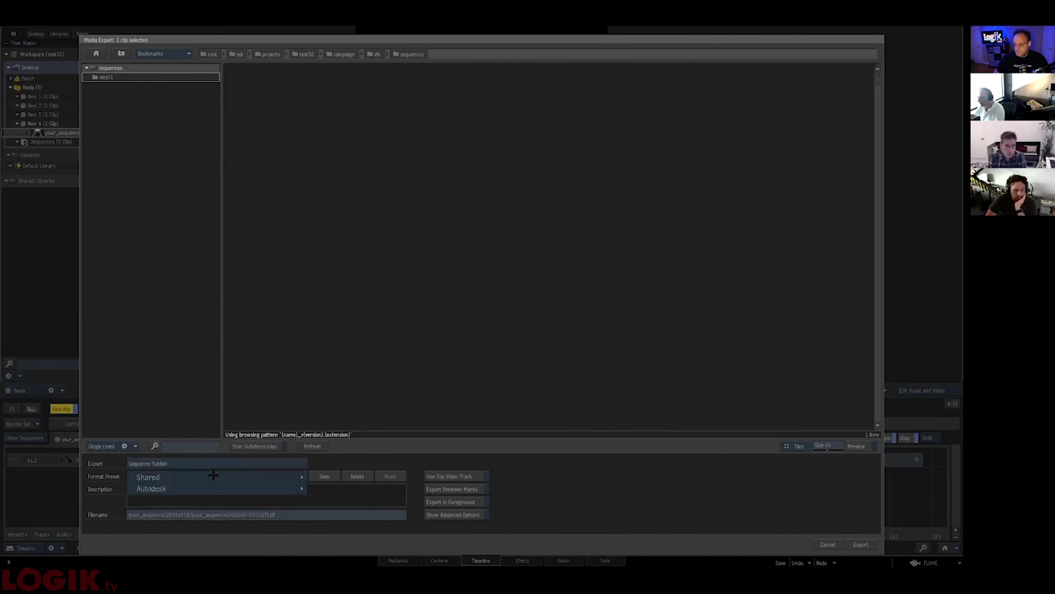
mouse_move(290, 479)
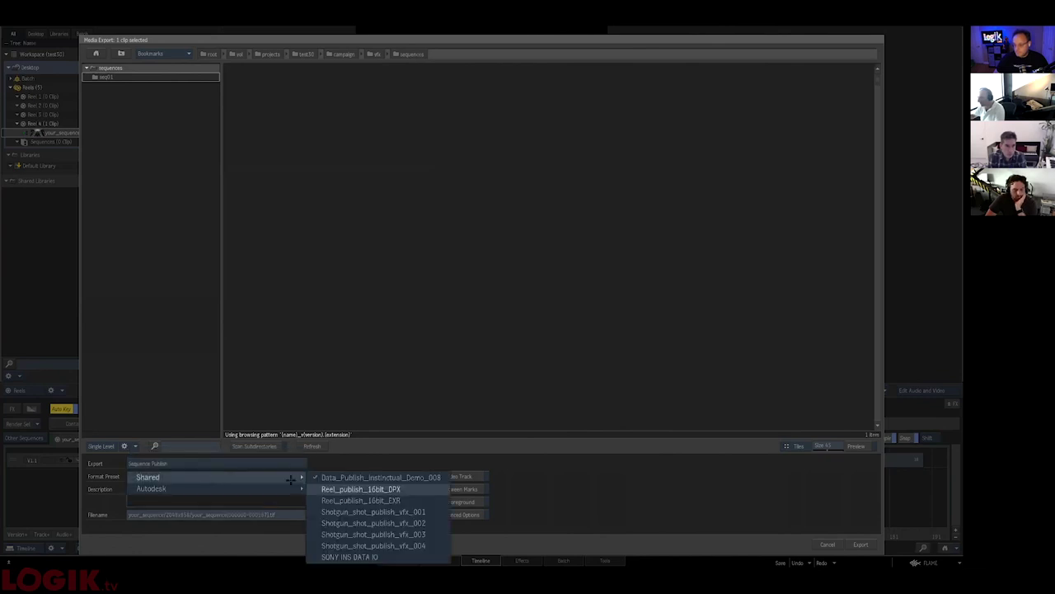
click(375, 544)
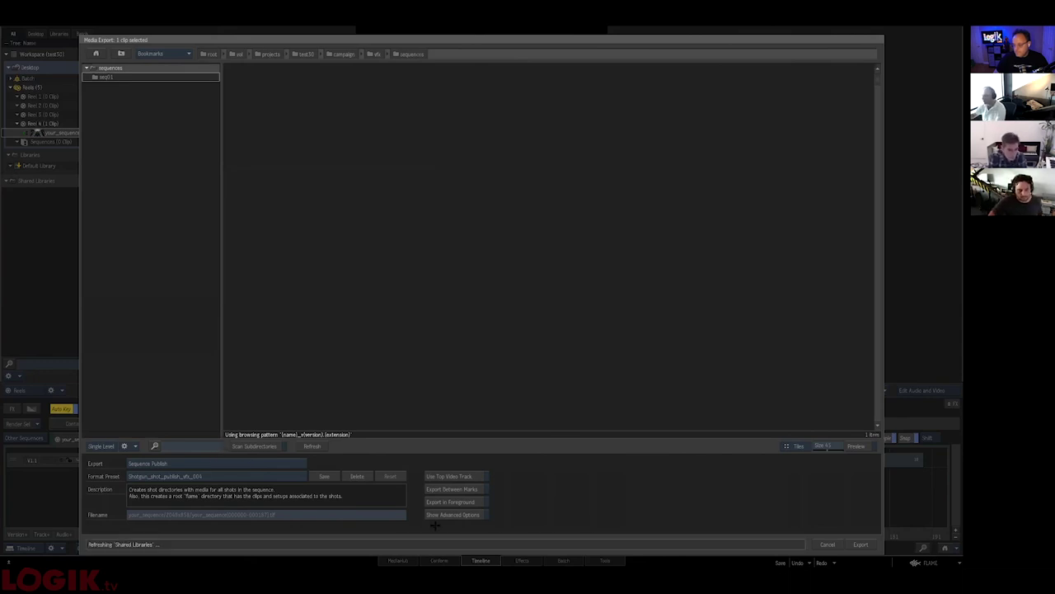
- Review the advanced video and clip output options, then run the export
click(437, 515)
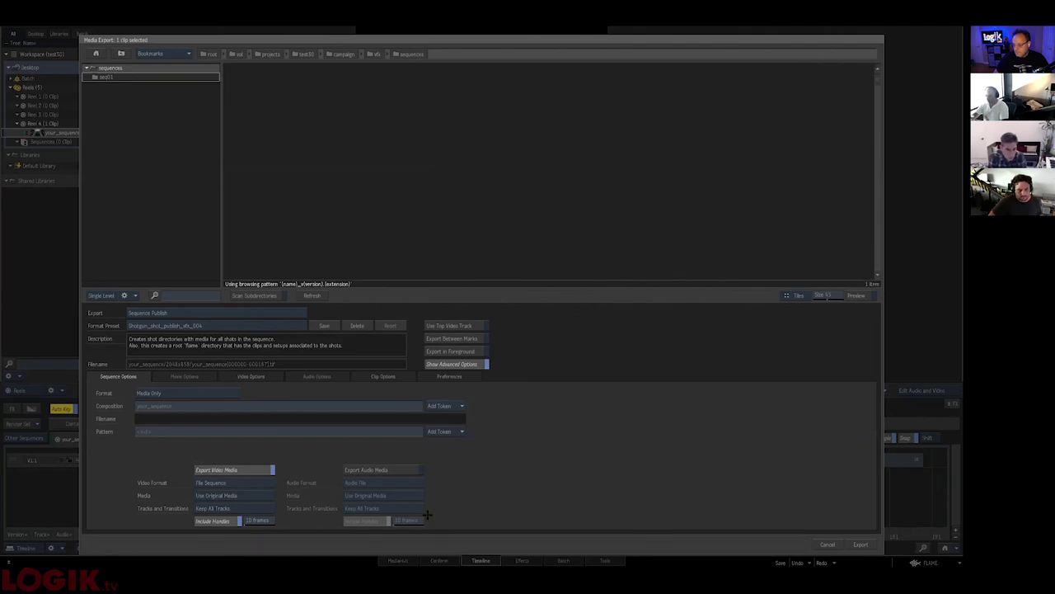
click(251, 376)
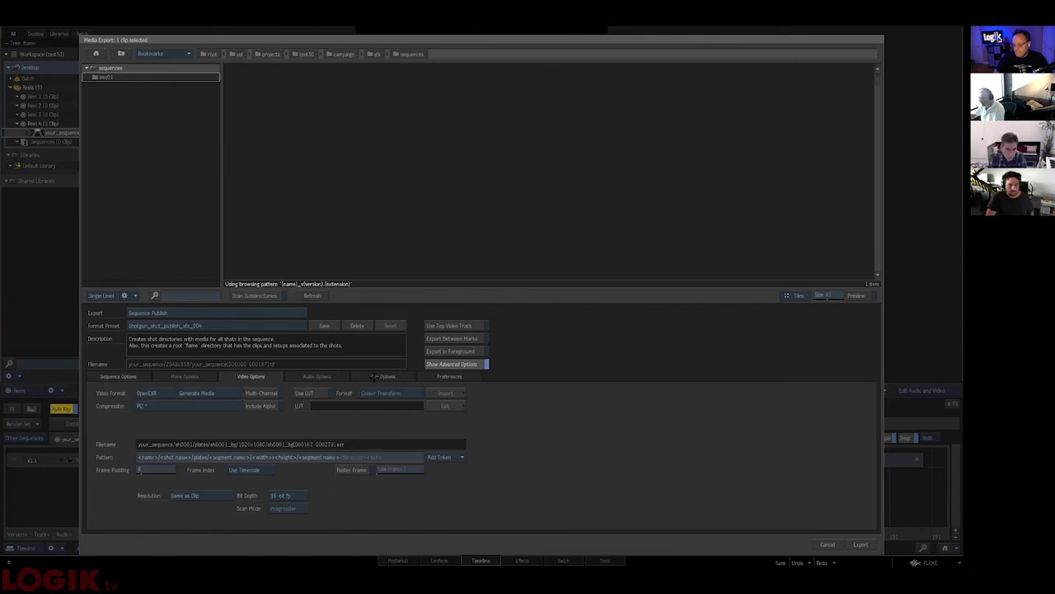
click(357, 377)
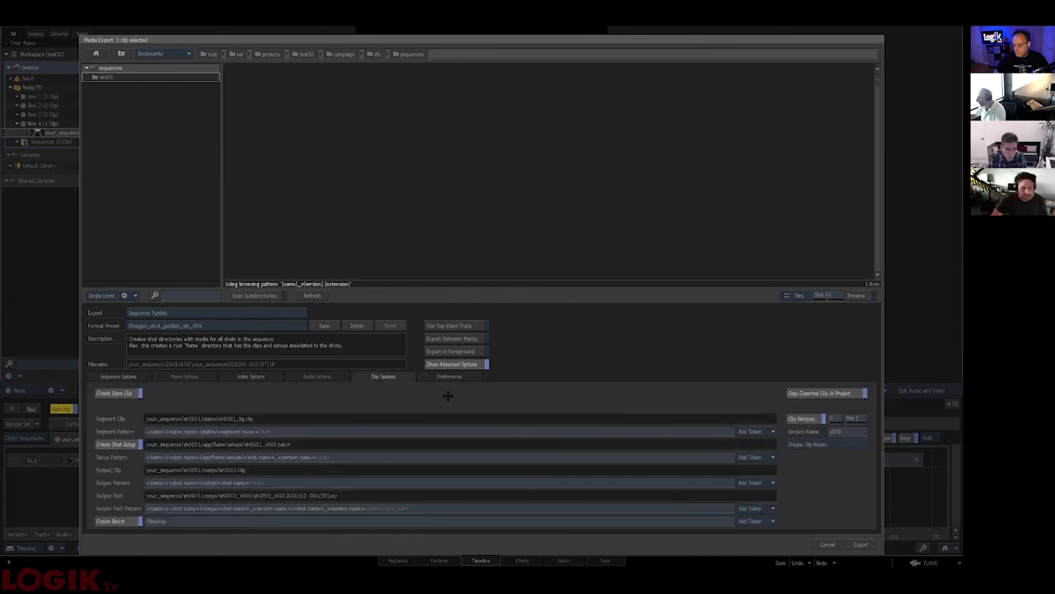
click(861, 544)
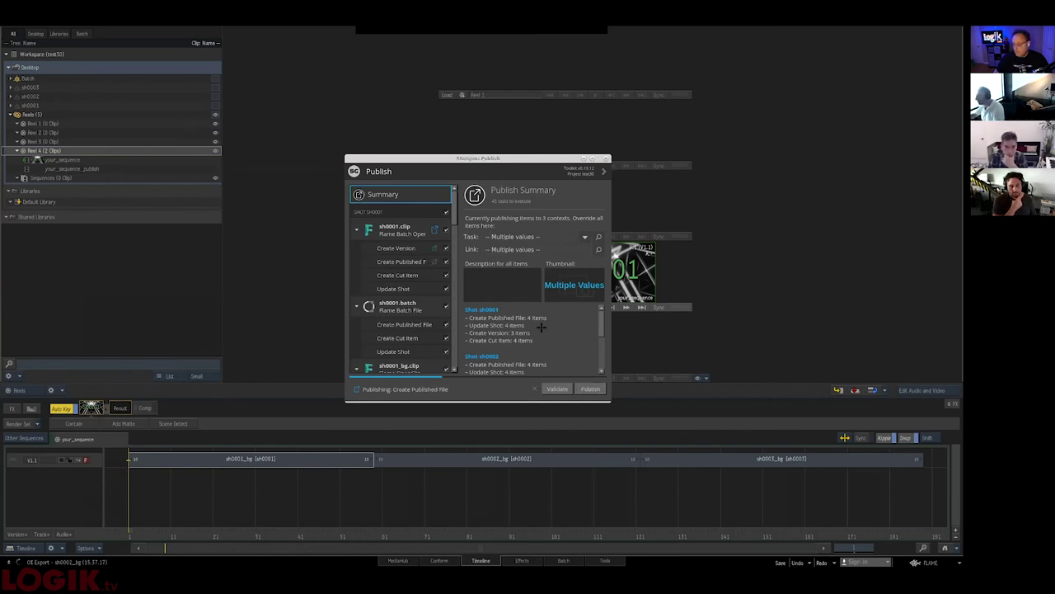
- Bring the Konsole publish debug log to the front during the Shotgun publish
key(alt+Tab)
key(alt+Tab)
key(alt+Tab)
key(alt+Tab)
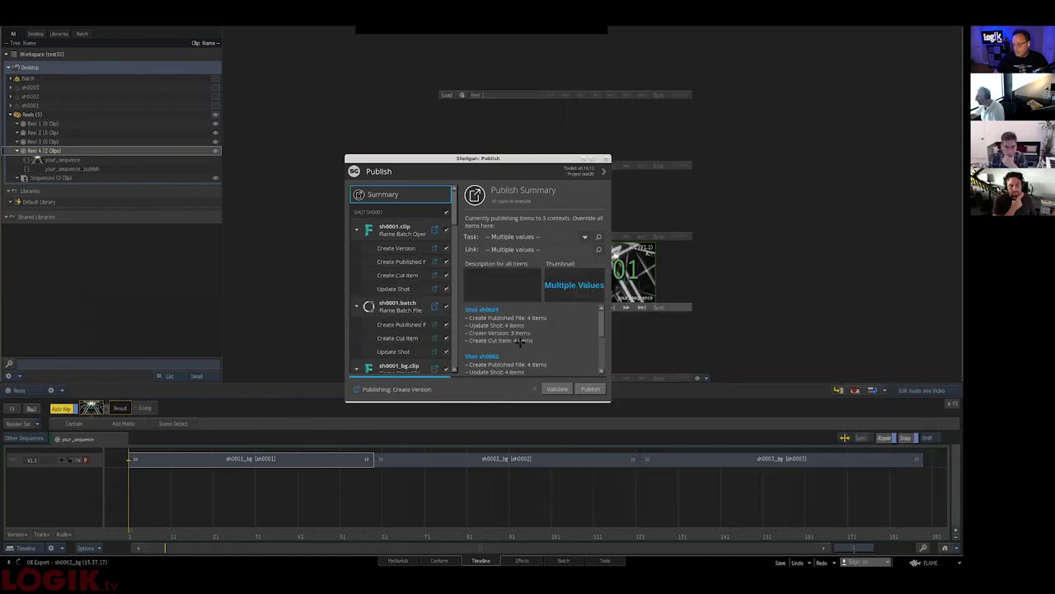
key(alt+Tab)
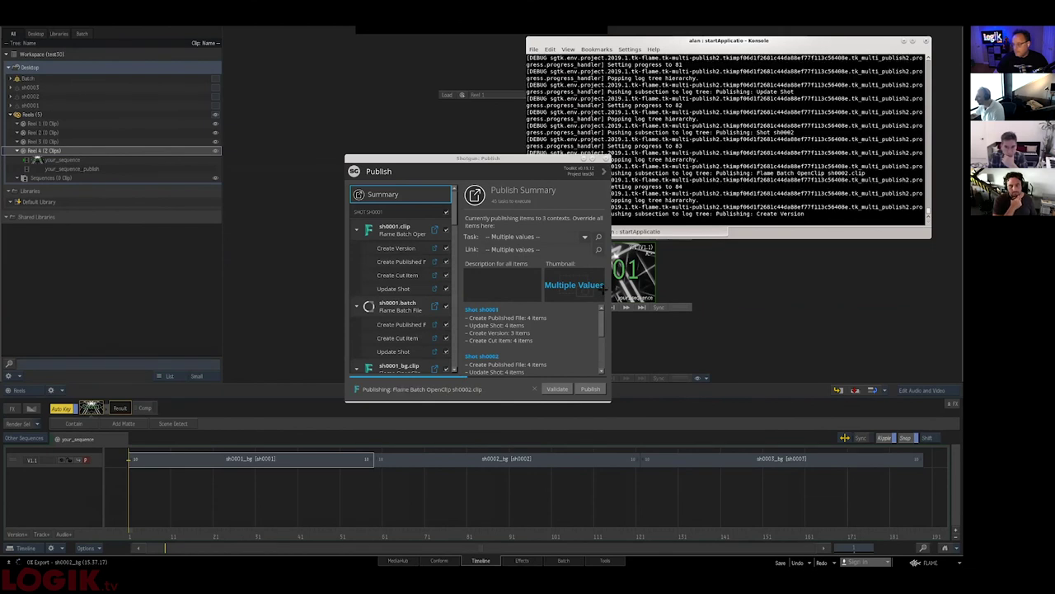
- In the terminal, go up to the sequences folder and list its contents
drag(481, 156, 441, 155)
key(alt+Tab)
key(Tab)
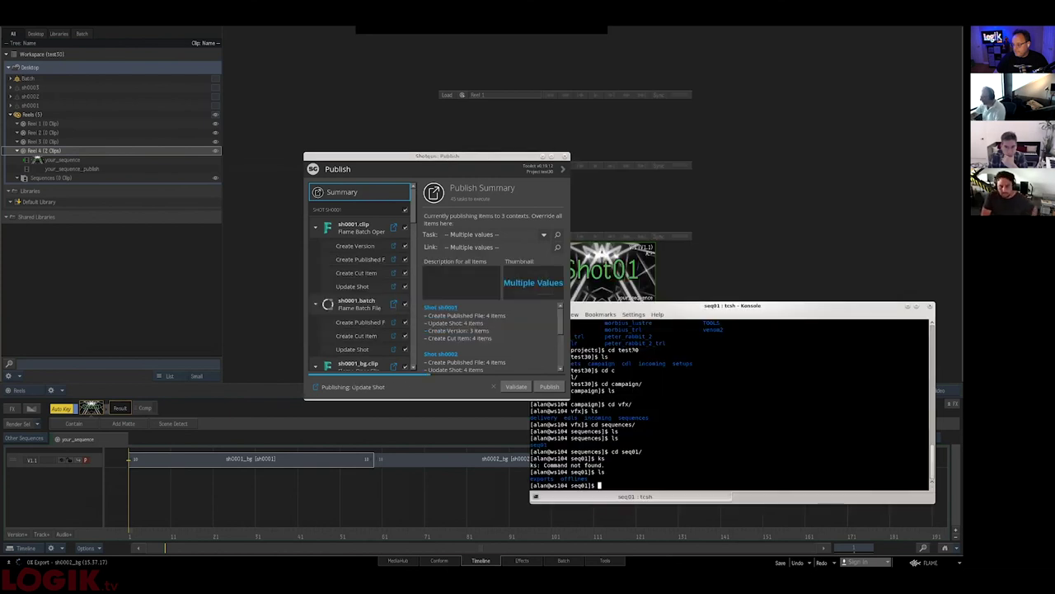
text(cd ..)
key(Return)
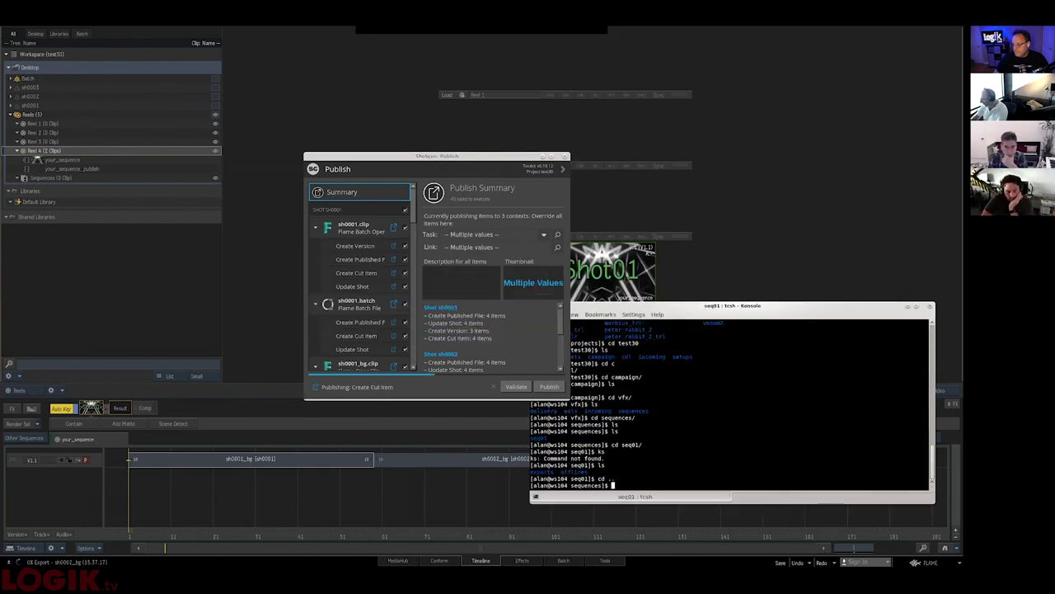
text(ls)
key(Return)
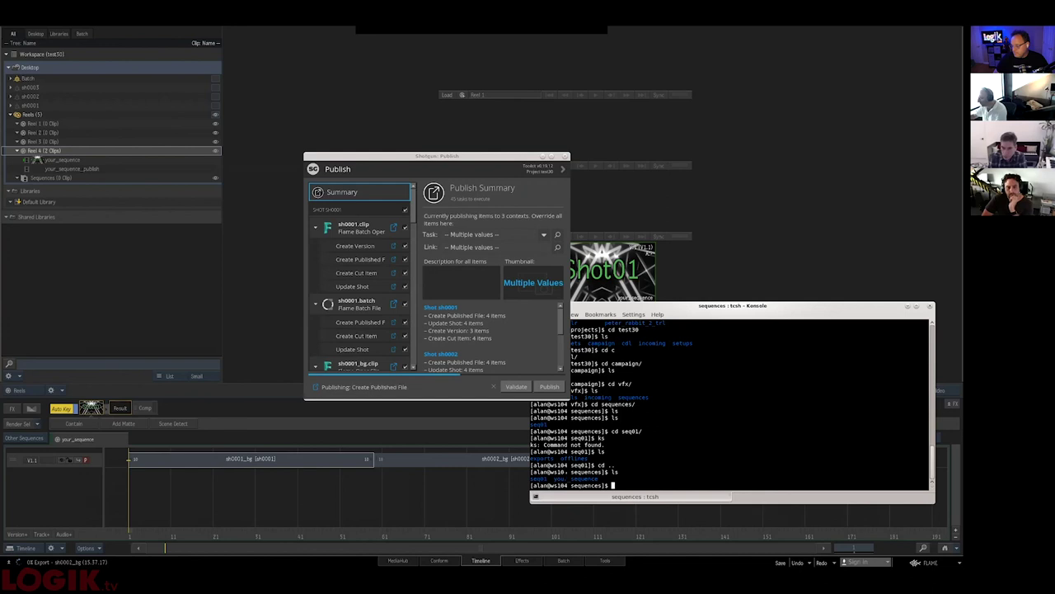
- Enter the your_sequence folder and list its shot folders sh0001–sh0003
double_click(577, 478)
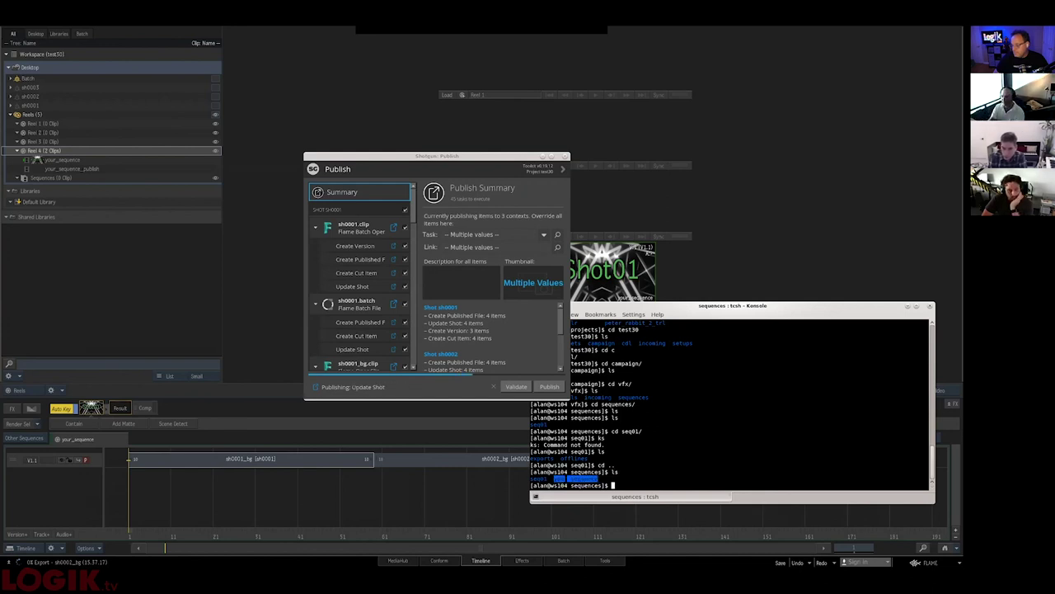
text(cd y)
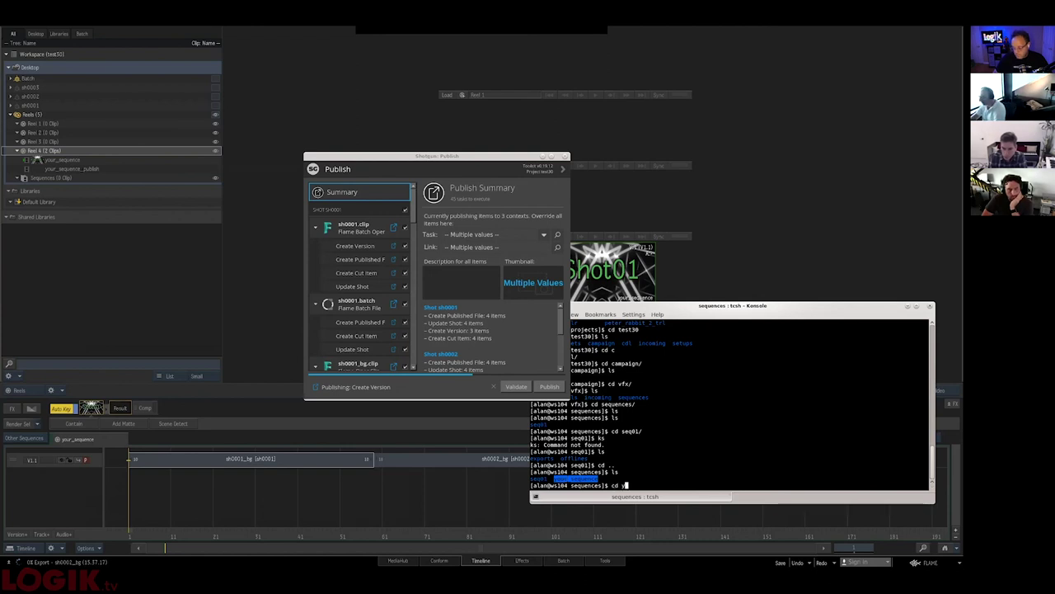
key(Tab)
key(Return)
text(ls)
key(Return)
- Enter the sh0001 shot folder and list what the publish created there
text(cd )
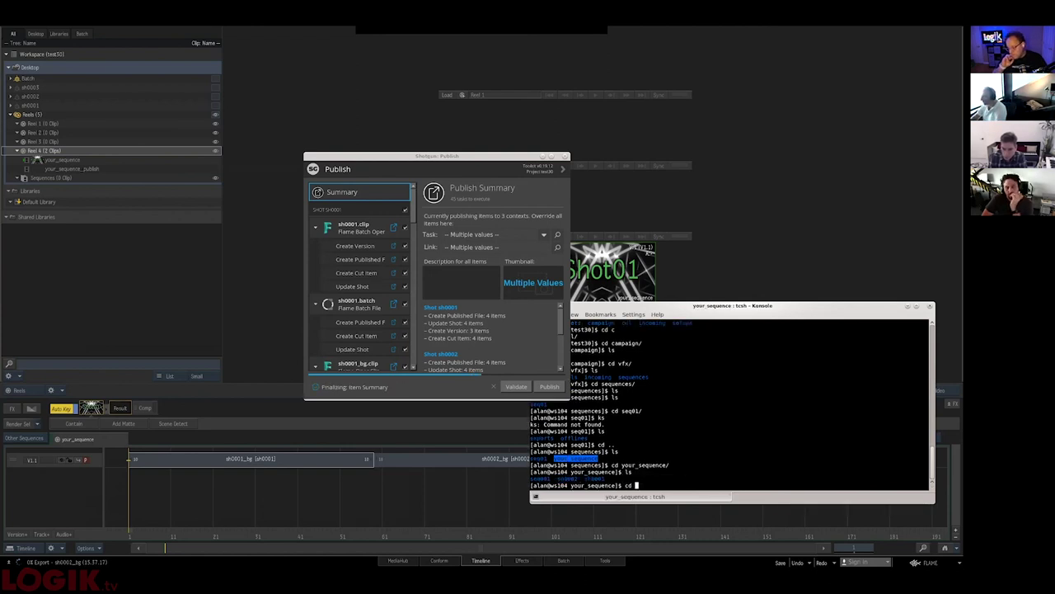
text(cd sh)
key(Tab)
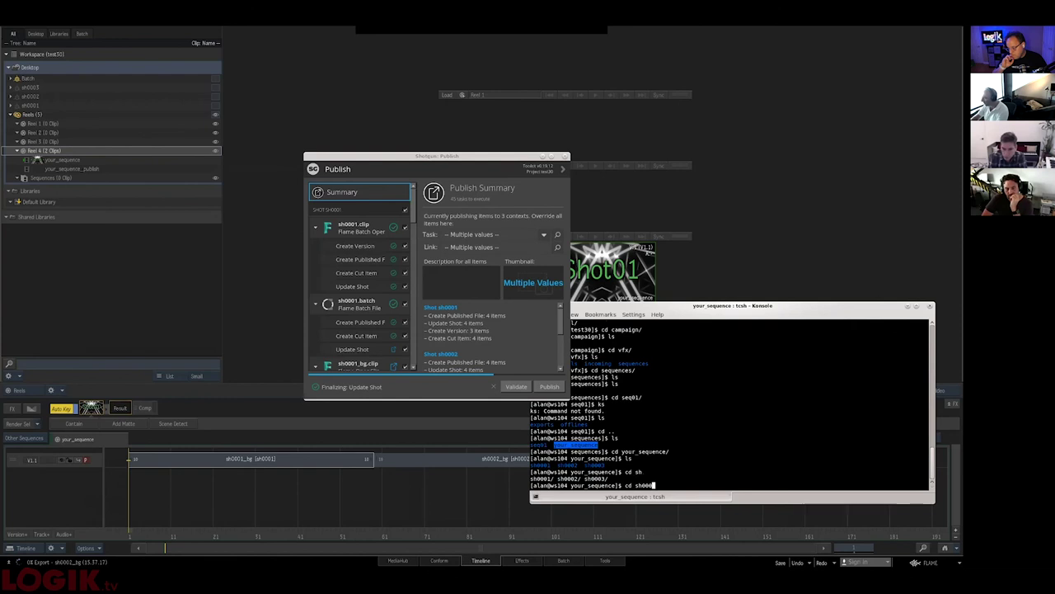
text(1)
key(Tab)
key(Return)
text(ls)
key(Return)
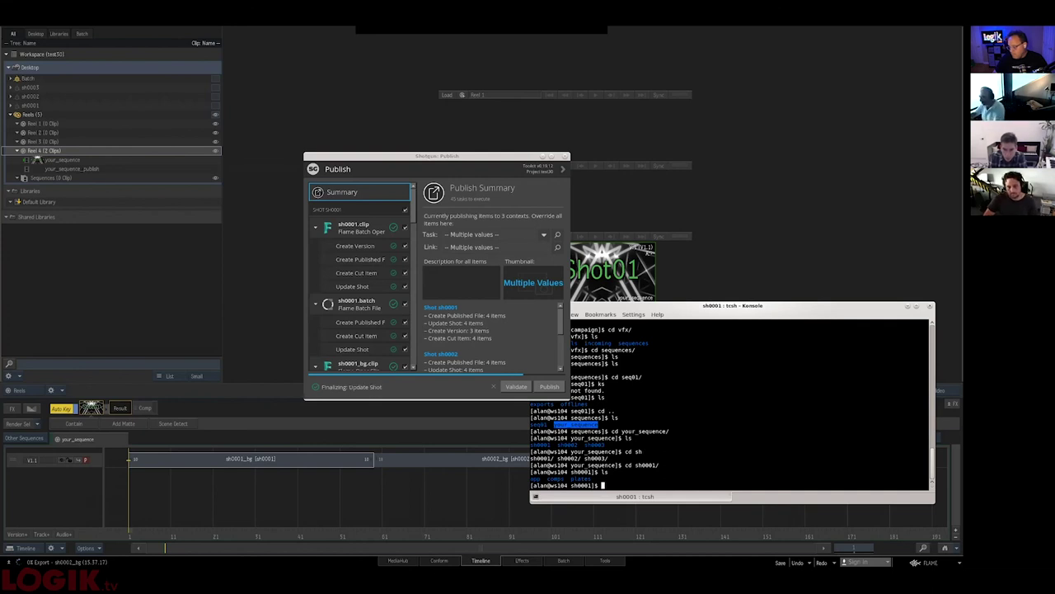
key(alt+Tab)
- Close Flame's Publish Complete dialog and bring up the Shotgun Sequences page in Firefox
key(alt+Tab)
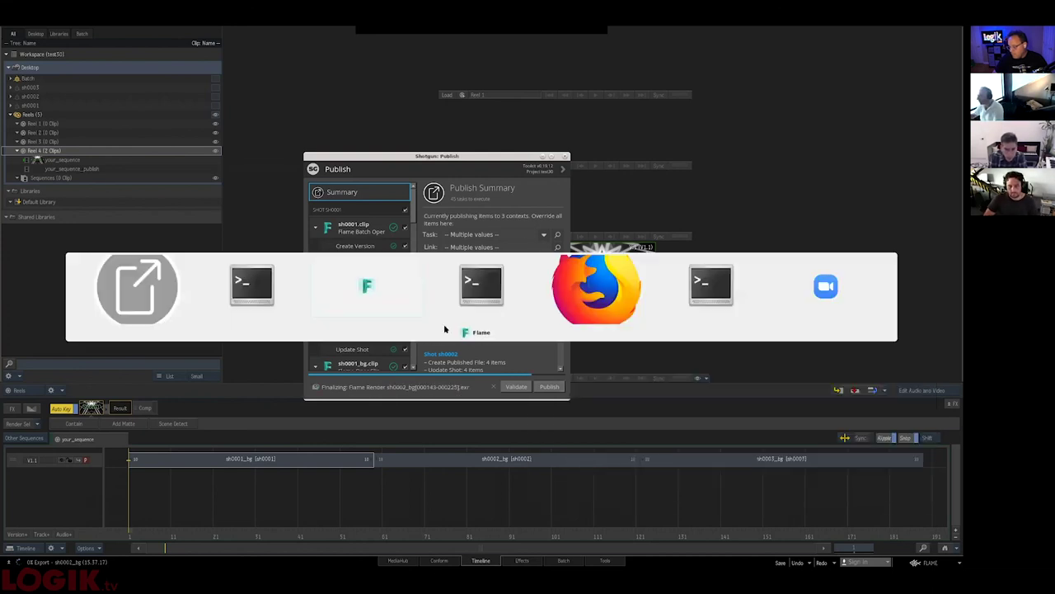
key(alt+Tab)
key(alt+Tab)
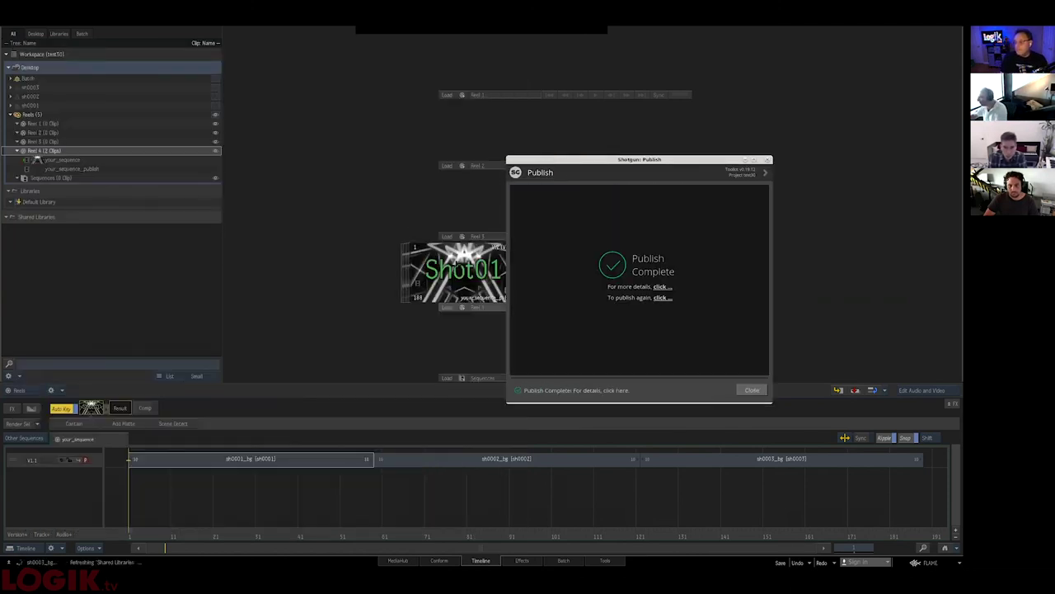
click(740, 387)
key(alt+Tab)
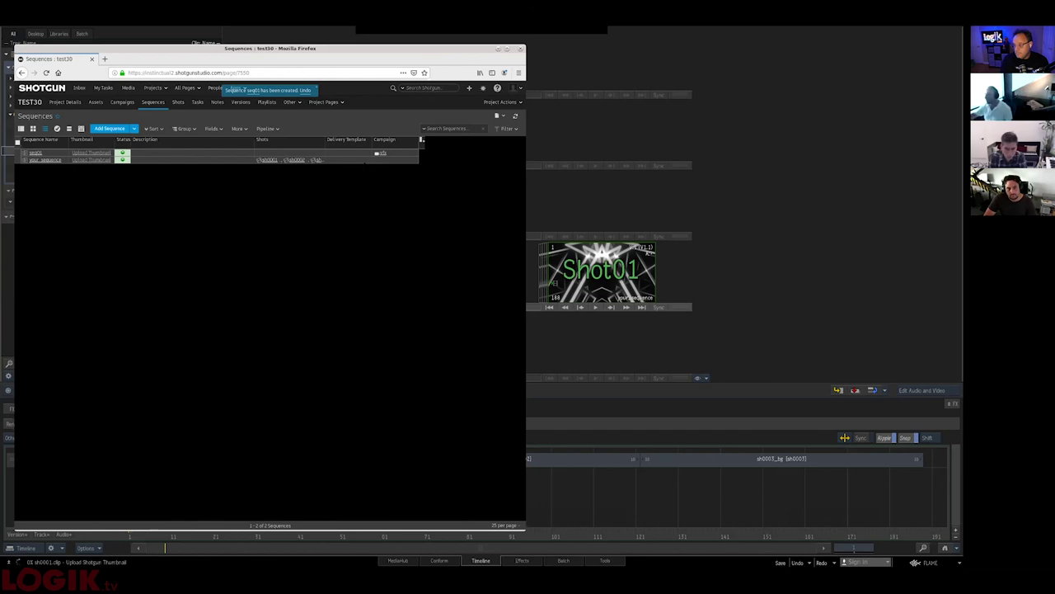
- Set the your_sequence row's Campaign to vfx - test30
click(411, 159)
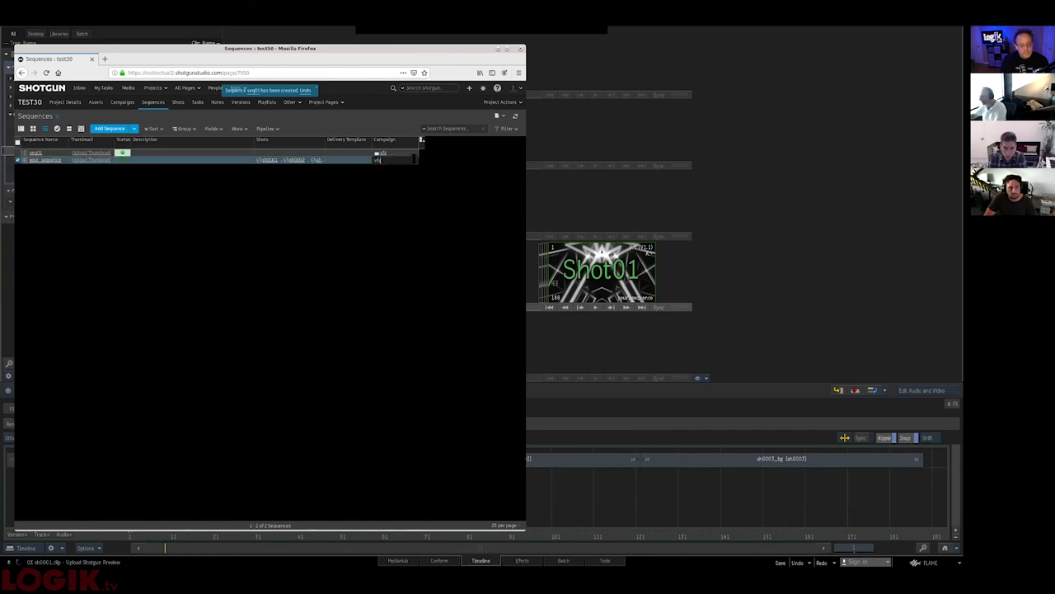
click(394, 174)
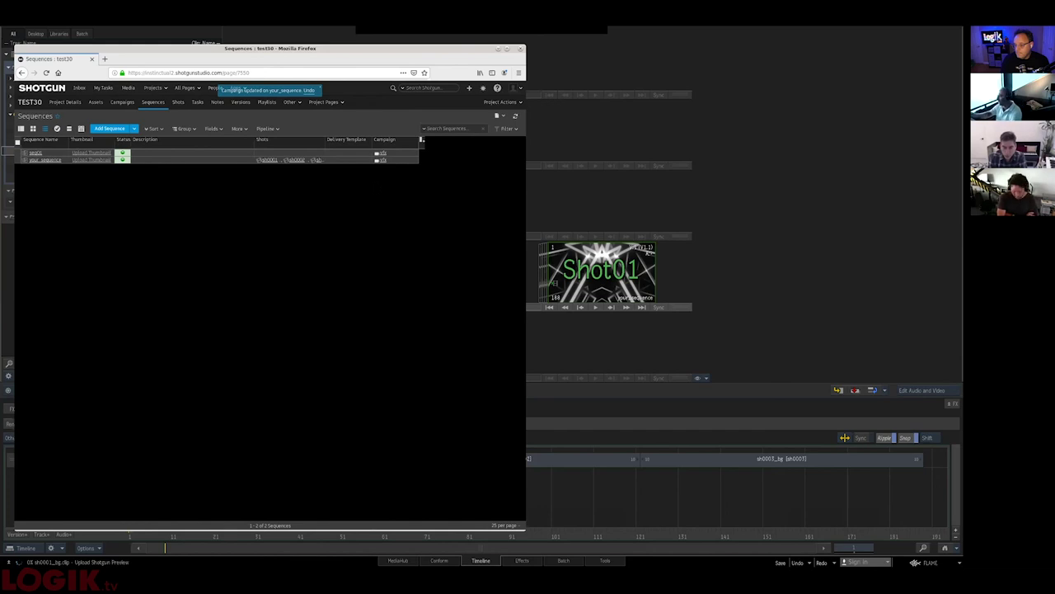
- Relist sh0001 in Konsole, showing app, comps, elements, plates and precomp, then return to Flame
key(alt+Tab)
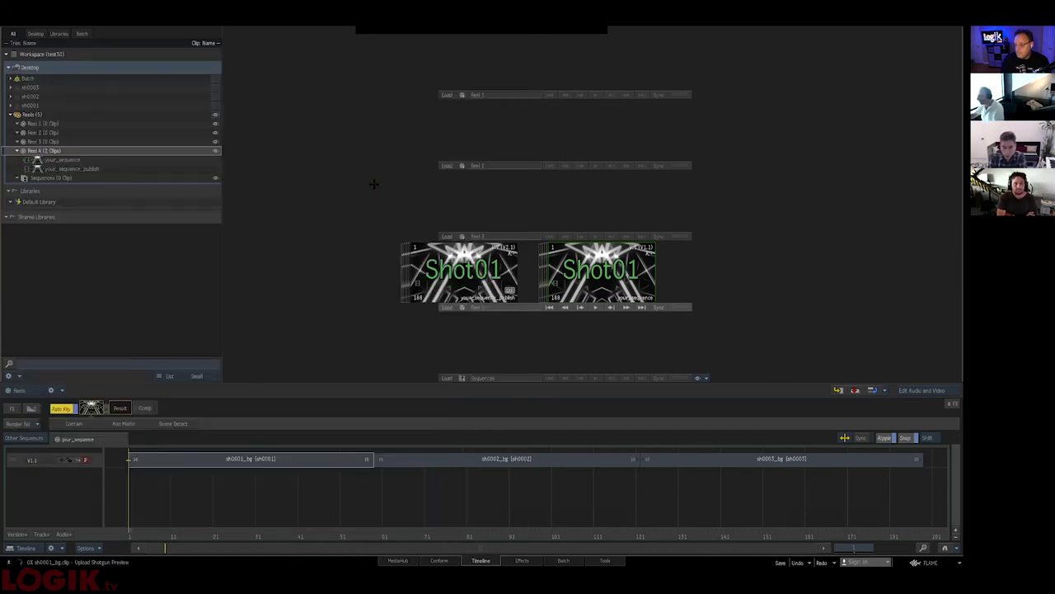
key(alt+Tab)
key(alt+Tab)
key(alt+Tab)
key(alt+Tab)
key(alt+Tab)
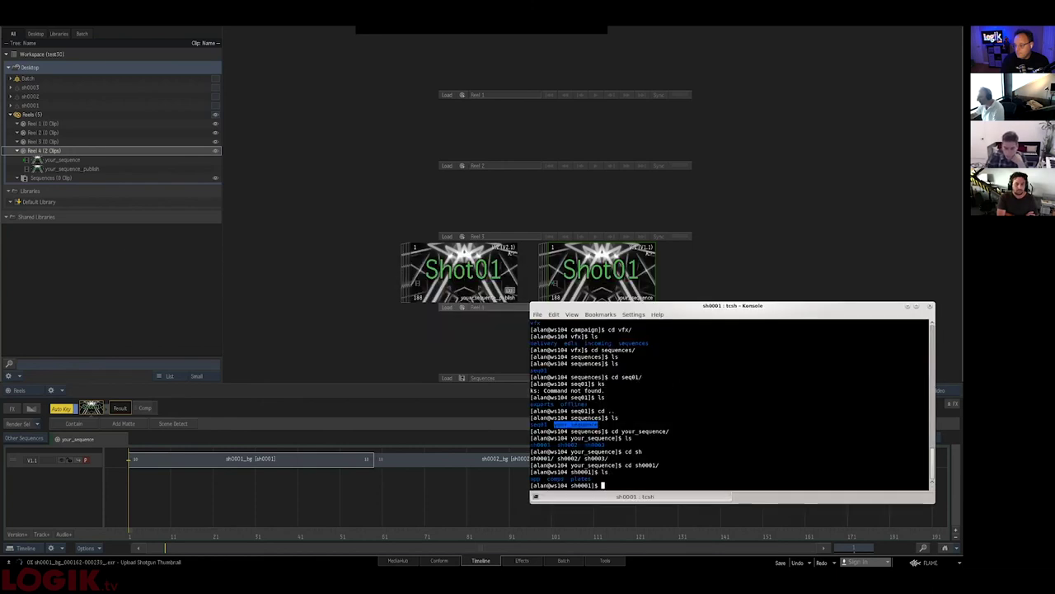
text(ls)
key(Return)
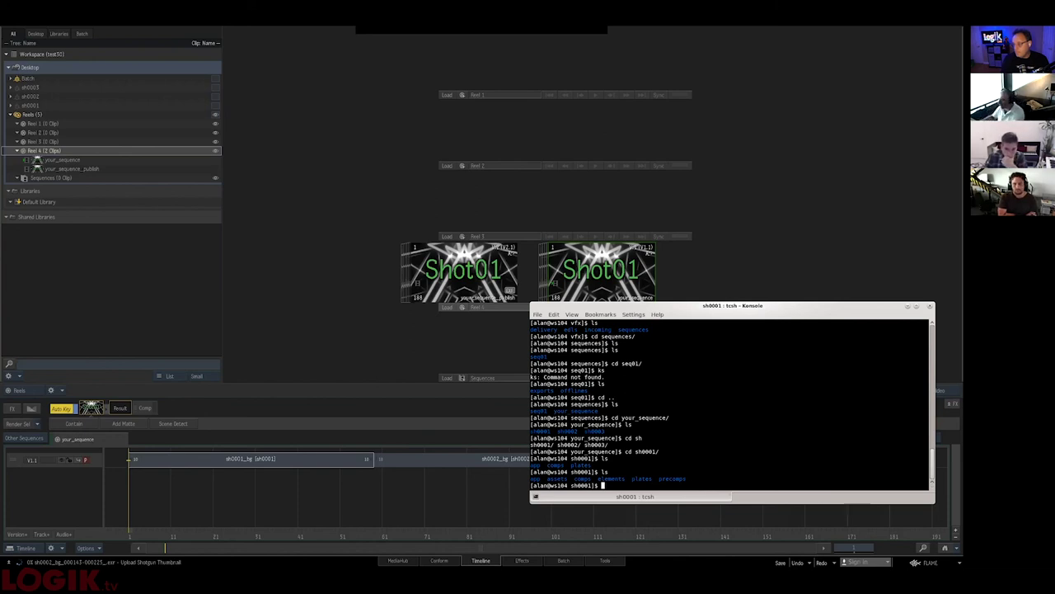
key(alt+Tab)
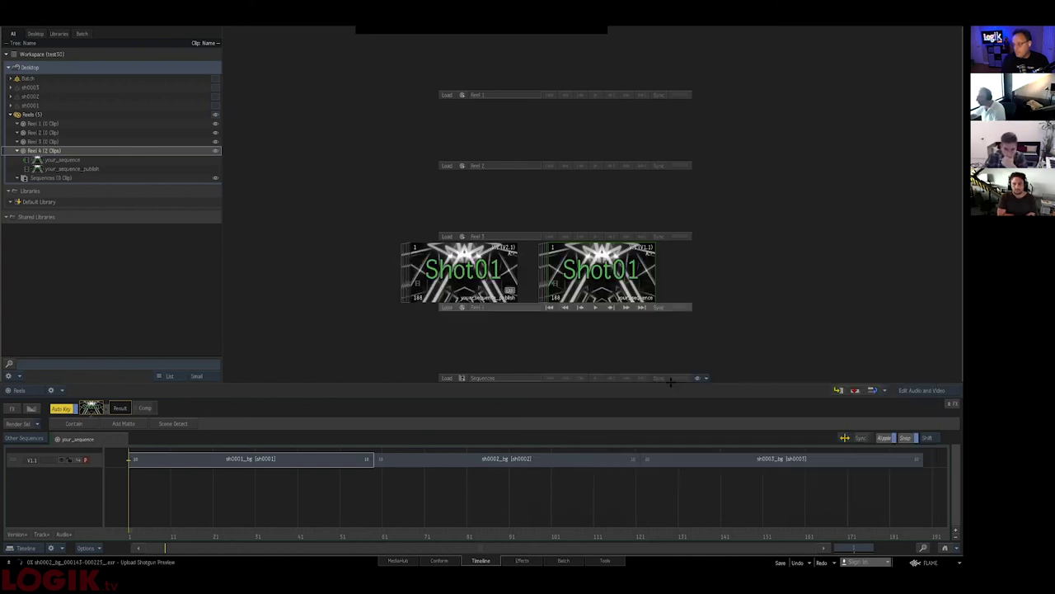
key(alt+Tab)
key(alt+Tab)
key(alt+Tab)
key(alt+Tab)
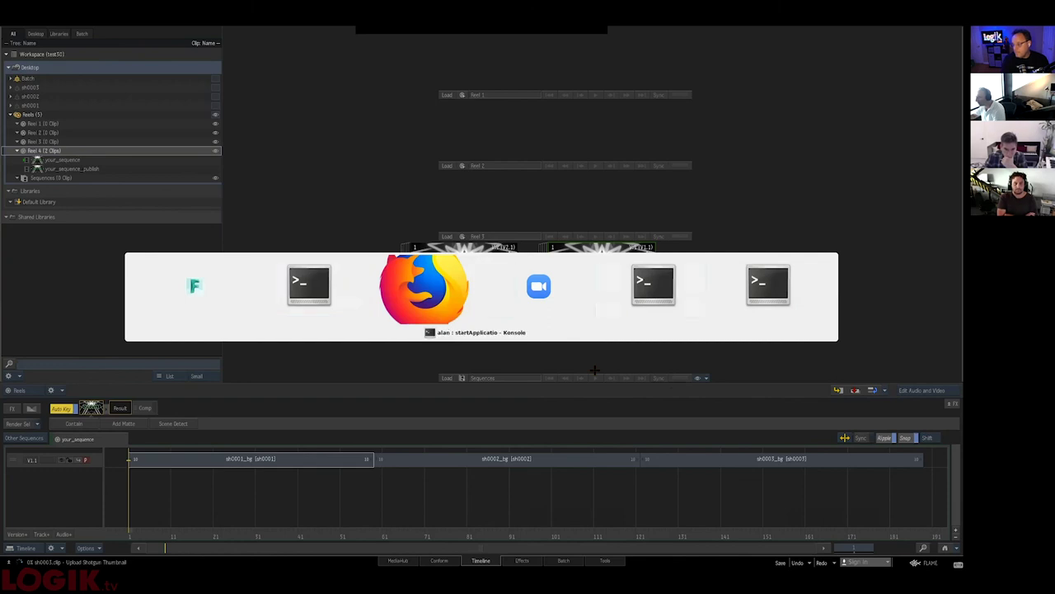
key(alt+Tab)
key(alt+Tab)
key(alt+Tab)
key(alt+Tab)
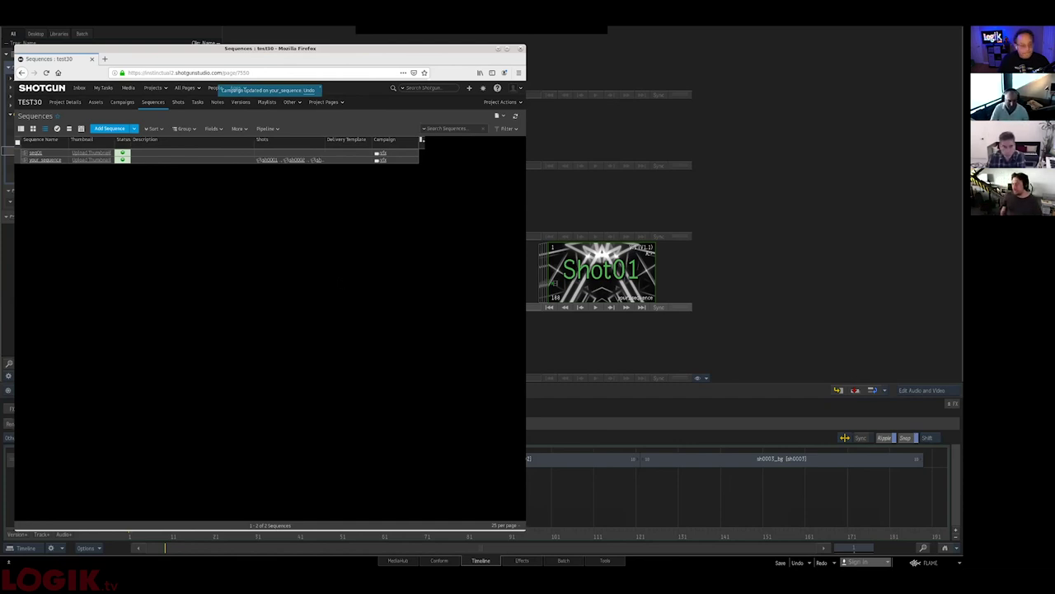
mouse_move(558, 37)
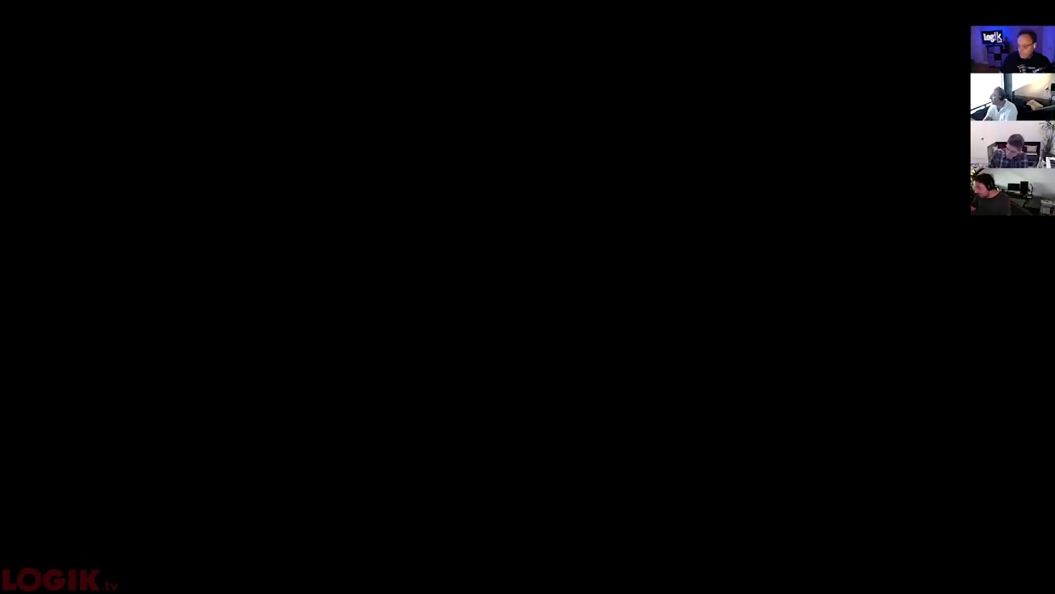
- Select the sh0001, sh0002 and sh0003 segments on track V2.1, scrubbing back to Shot01
key(alt+Tab)
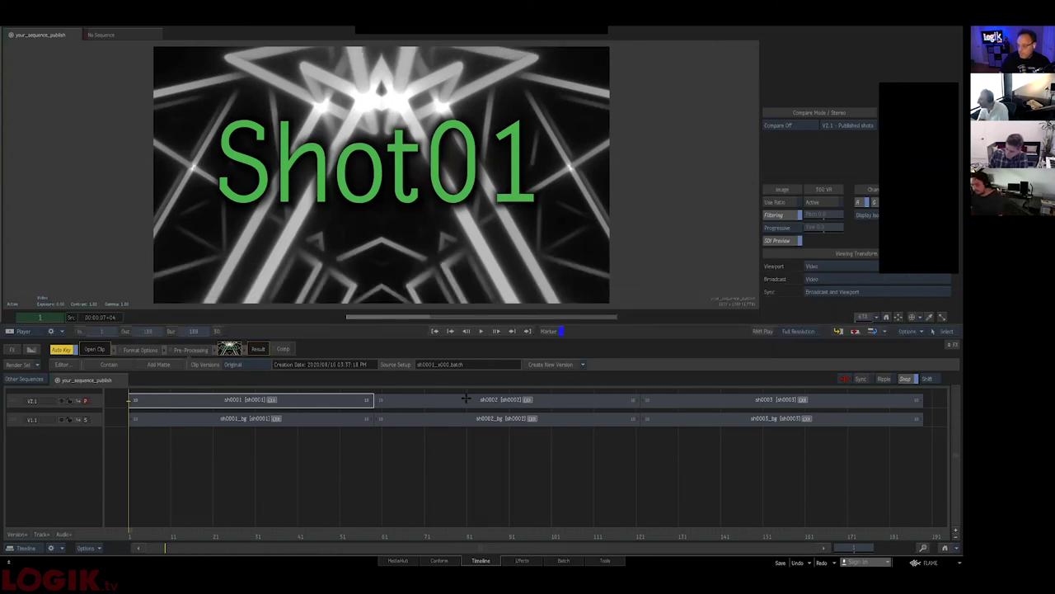
key(ctrl+Tab)
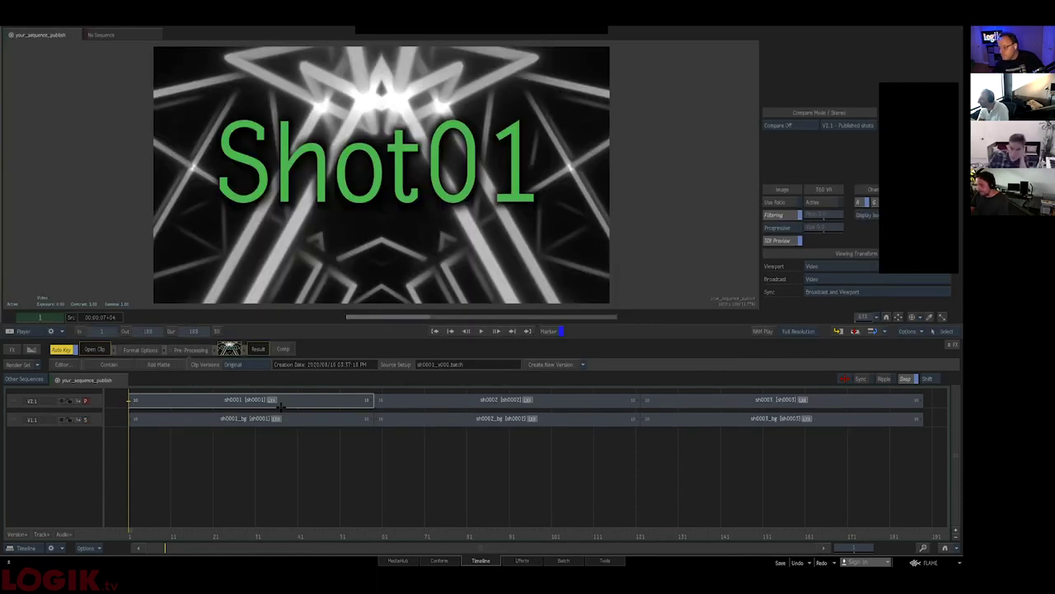
click(330, 401)
shift+click(773, 403)
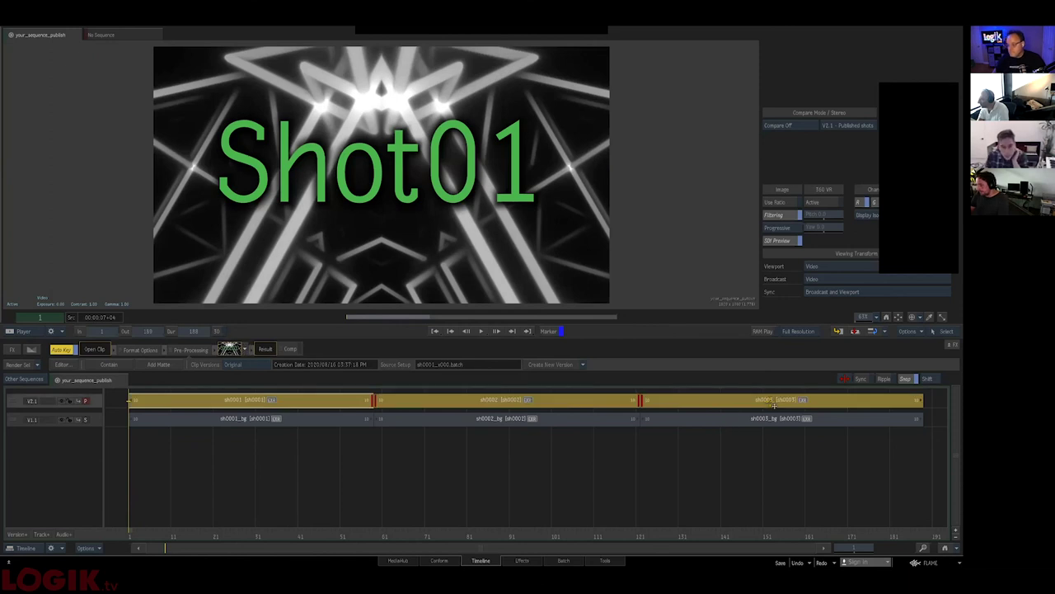
click(470, 532)
drag(544, 524, 132, 494)
mouse_move(290, 399)
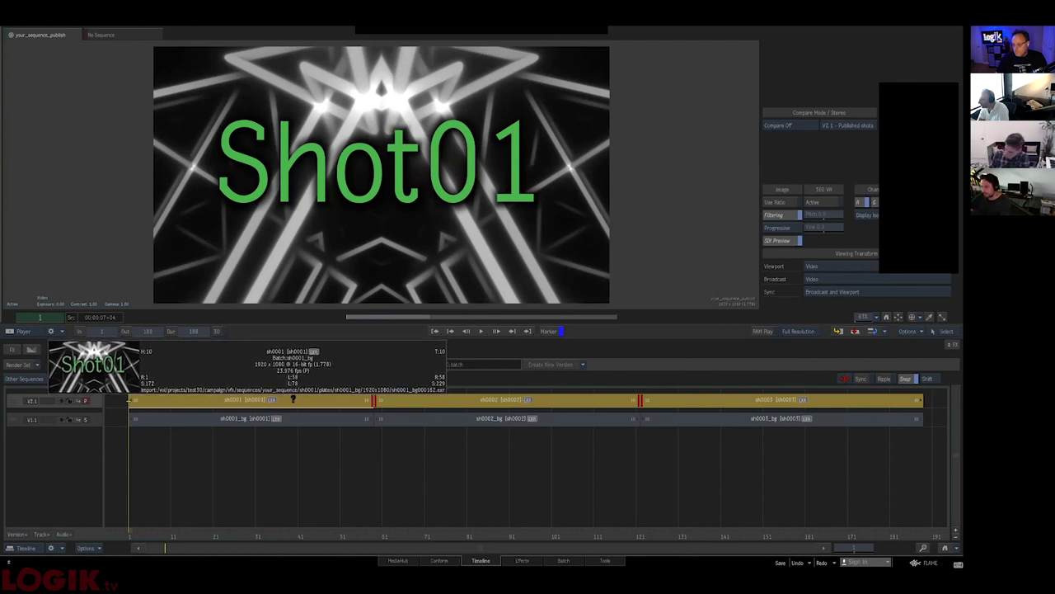
double_click(293, 399)
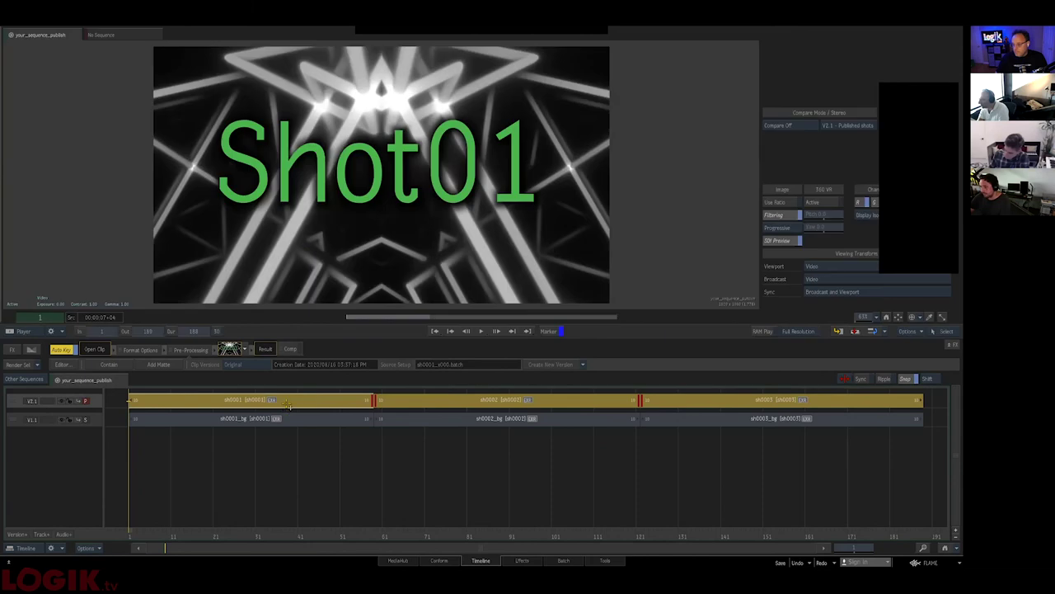
- Rename the three segments with pattern <shot name>_<source version name>, giving sh0001_v000–sh0003_v000
right_click(290, 400)
click(338, 324)
click(610, 282)
click(627, 221)
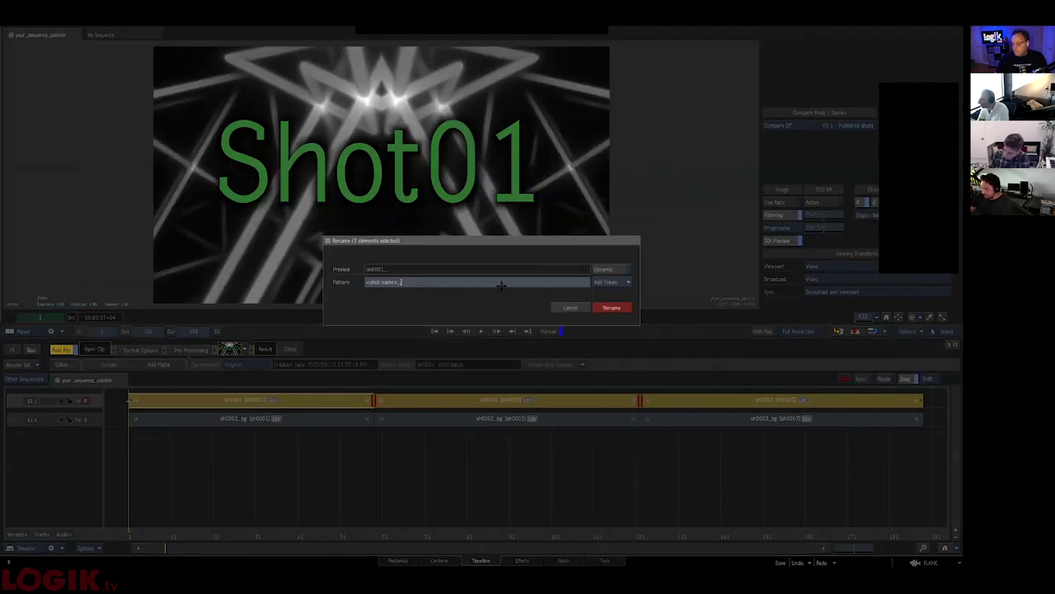
click(609, 288)
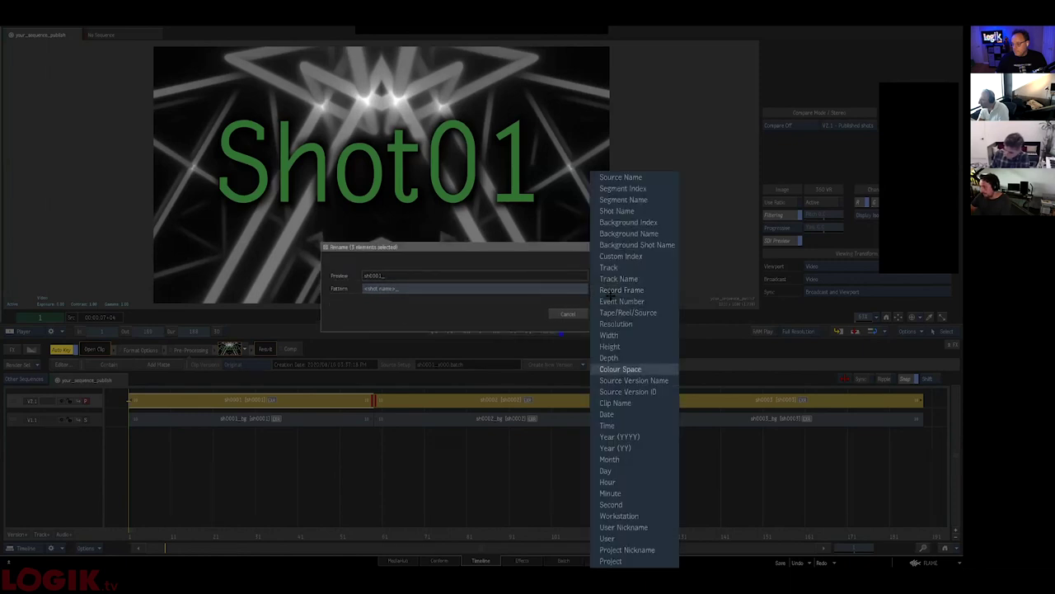
click(618, 380)
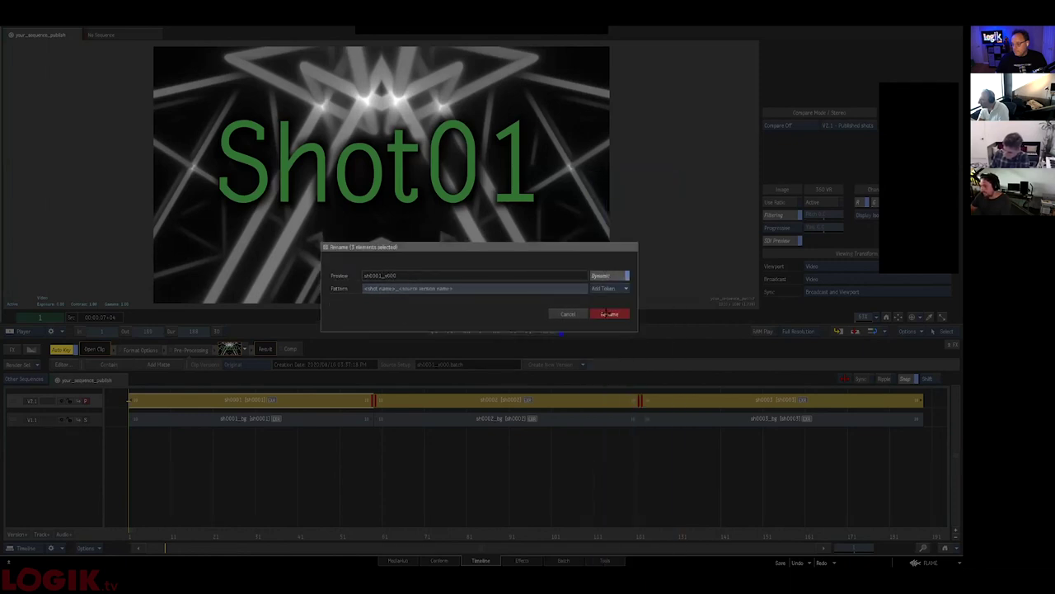
click(608, 313)
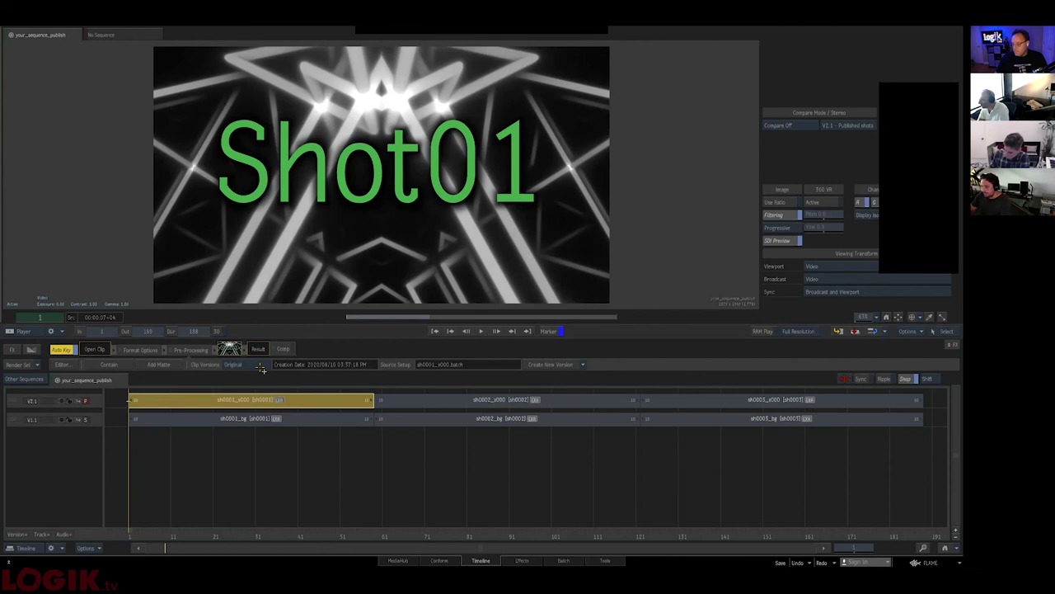
- Select the renamed segments and load your_sequence in the player, then return to the reels
shift+click(767, 399)
right_click(534, 399)
click(569, 235)
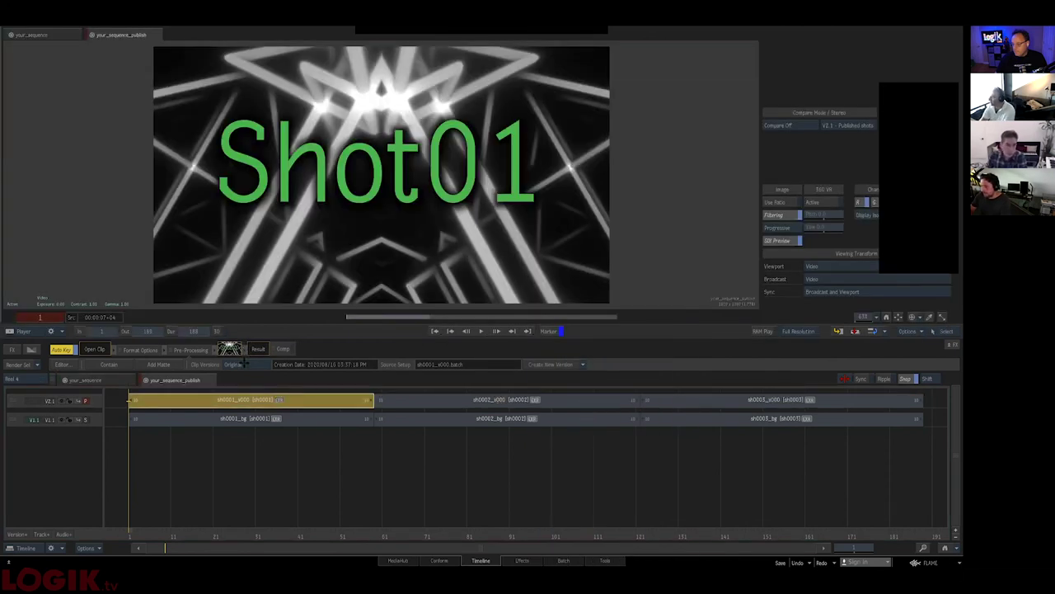
click(288, 403)
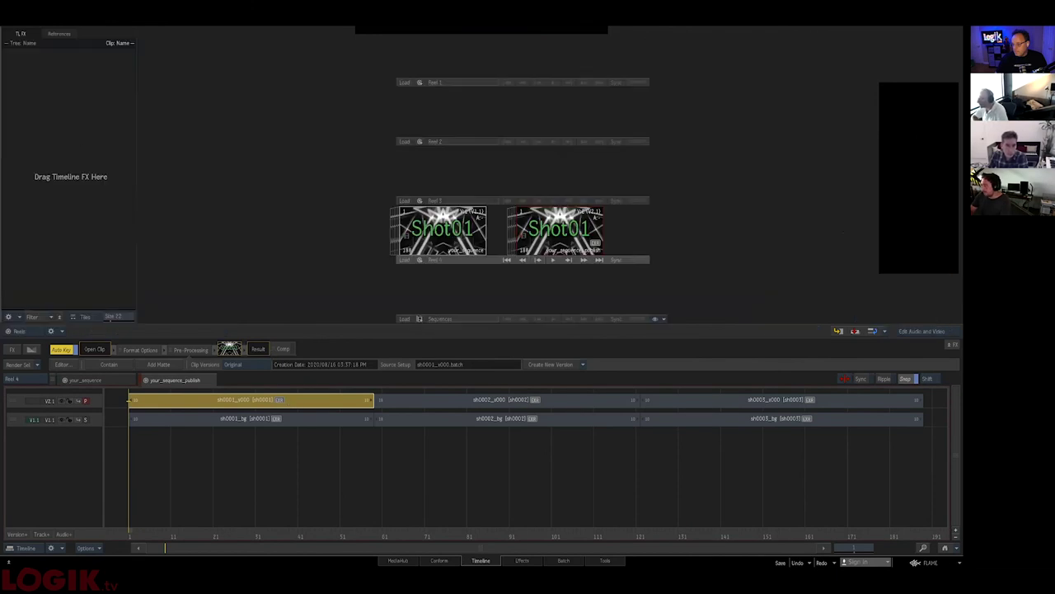
- In sh0001's batch, insert a Colour Correct node between Shot01 and MUX for a pink grade
double_click(278, 399)
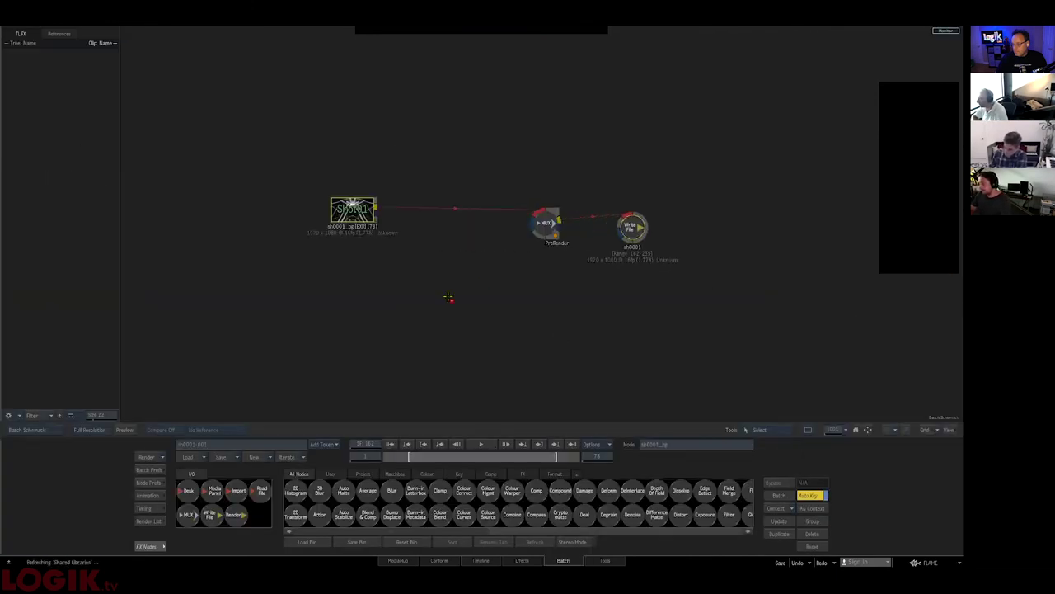
drag(488, 493, 481, 341)
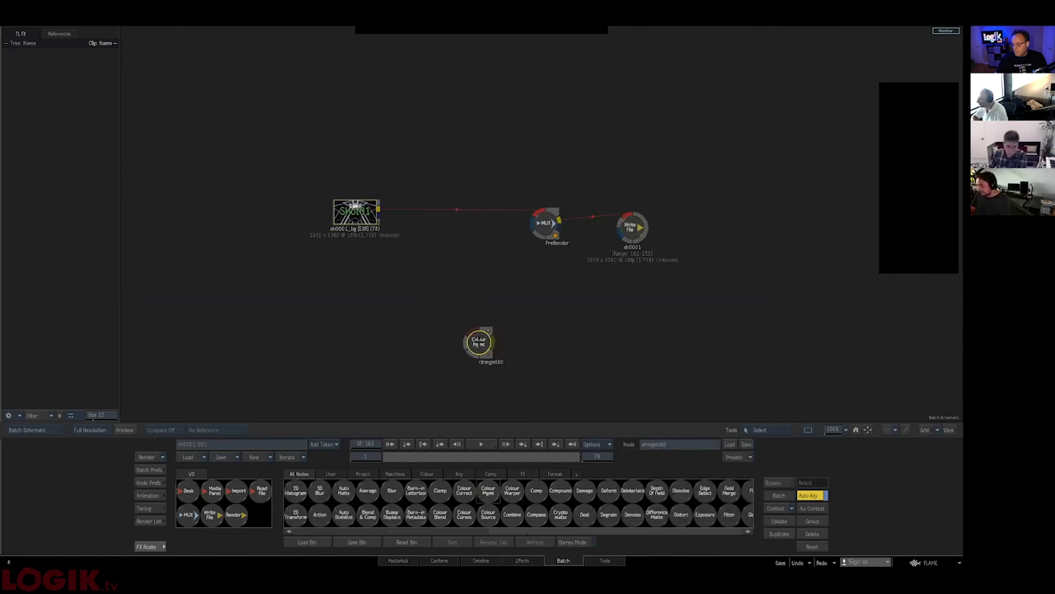
drag(464, 492, 468, 201)
double_click(468, 201)
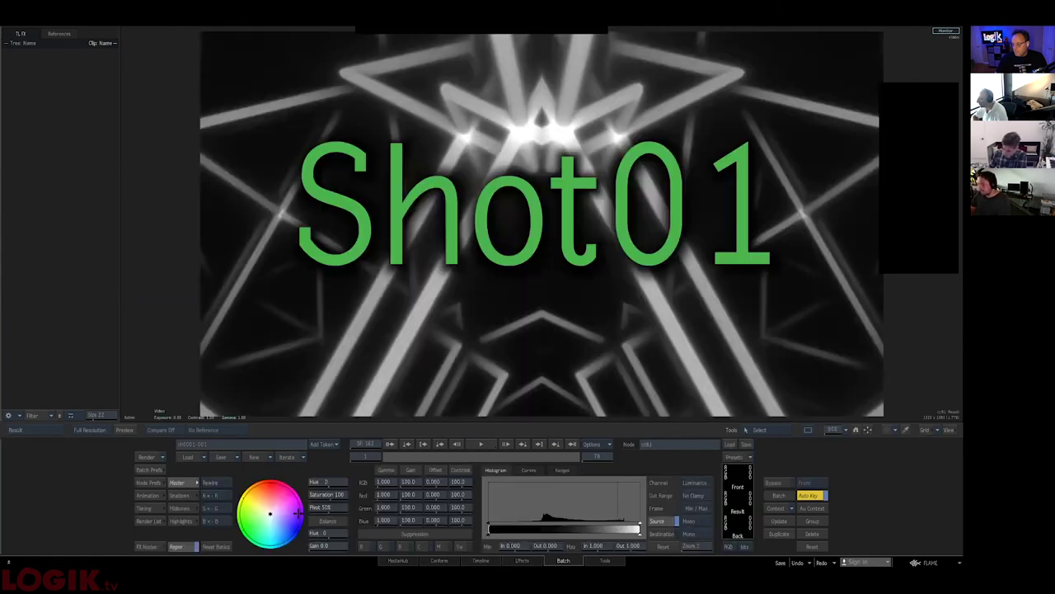
key(F4)
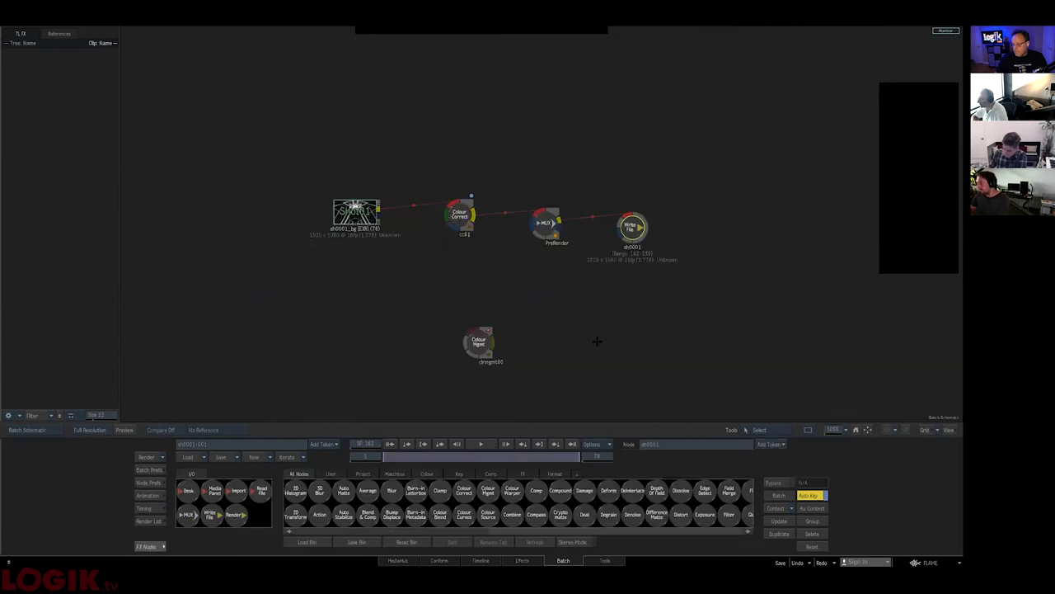
- Render and publish sh0001 to Shotgun from the Write File node, then return to the timeline
click(632, 227)
click(271, 509)
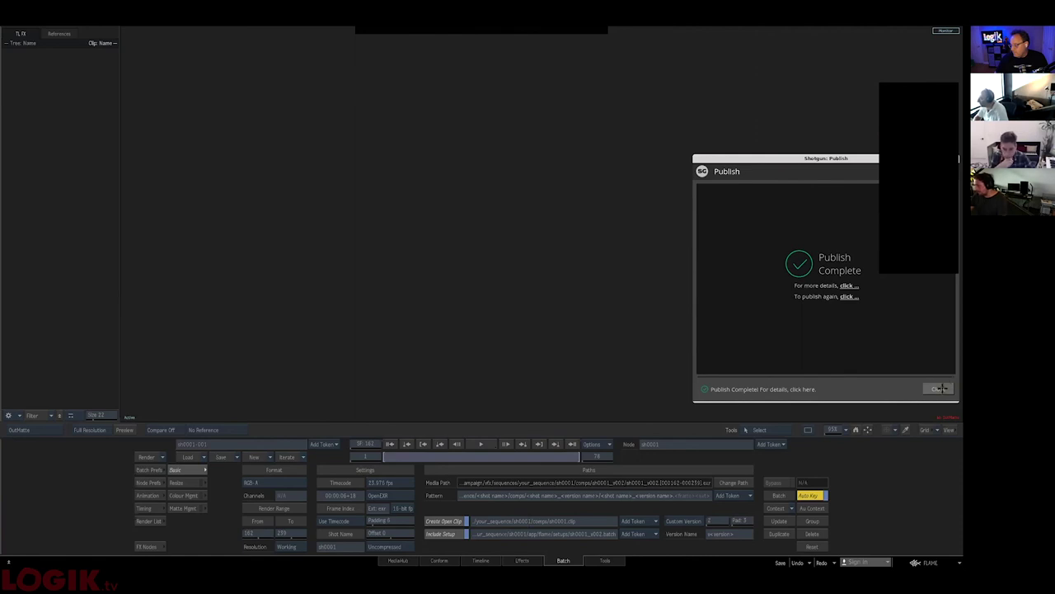
click(941, 388)
click(481, 560)
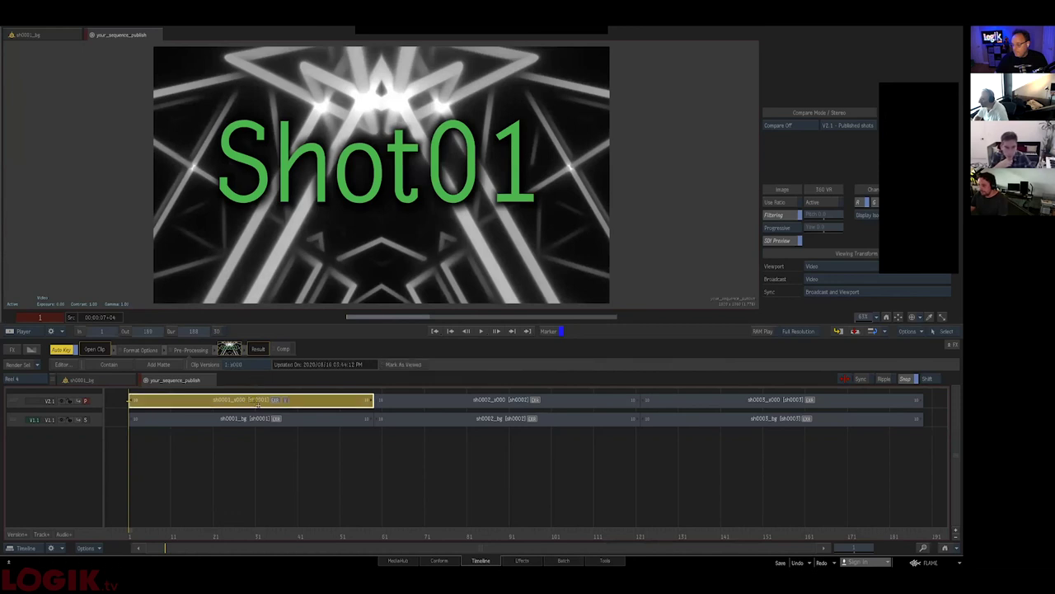
- Switch the sh0001 segment to the pink v001 clip version and scrub to frame 25
click(235, 363)
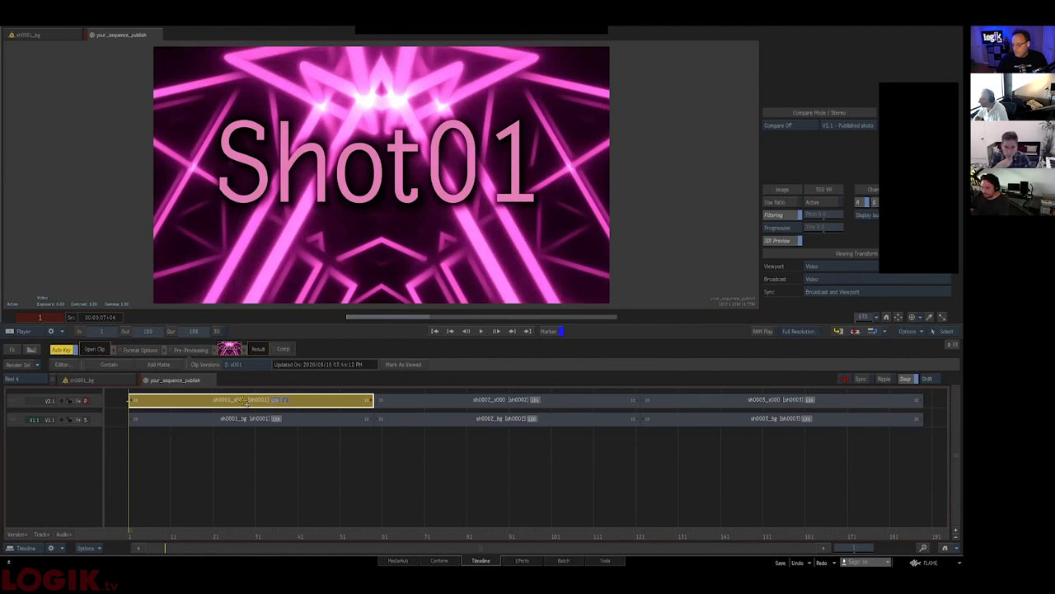
right_click(416, 397)
click(371, 304)
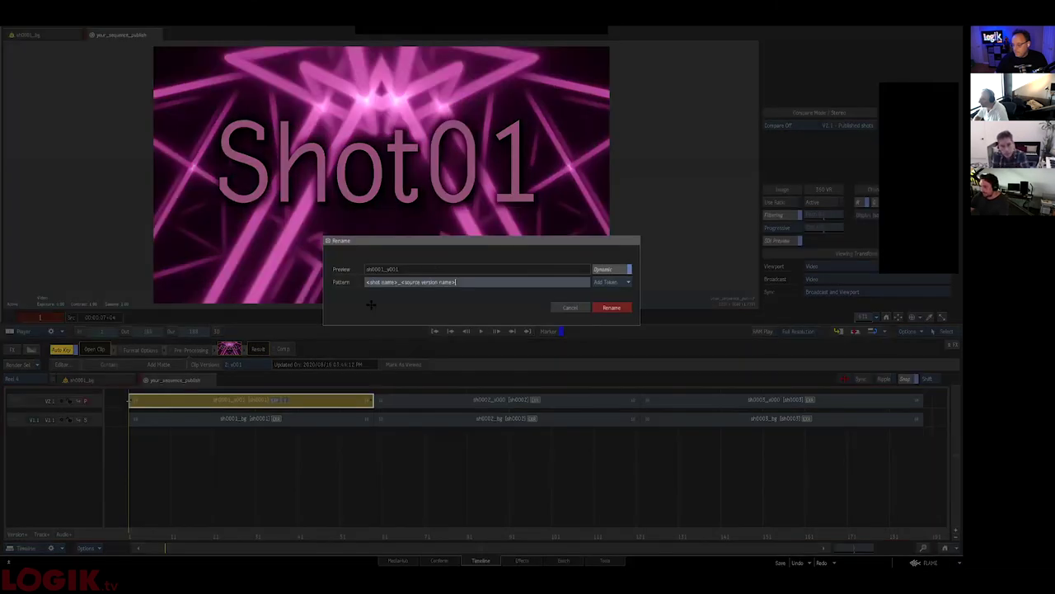
key(Return)
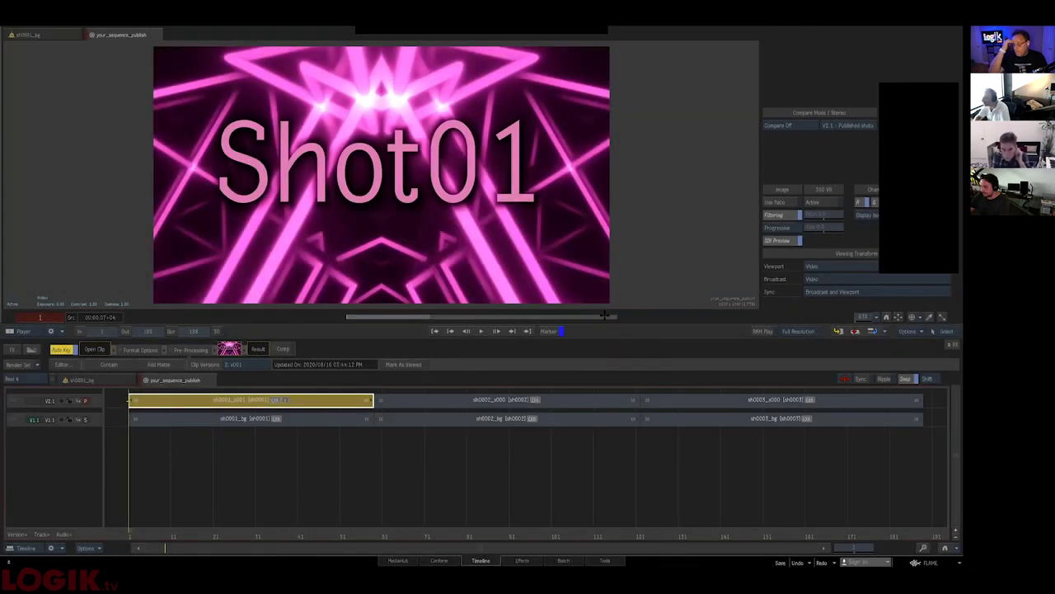
click(247, 363)
click(247, 376)
click(251, 364)
click(250, 353)
click(225, 520)
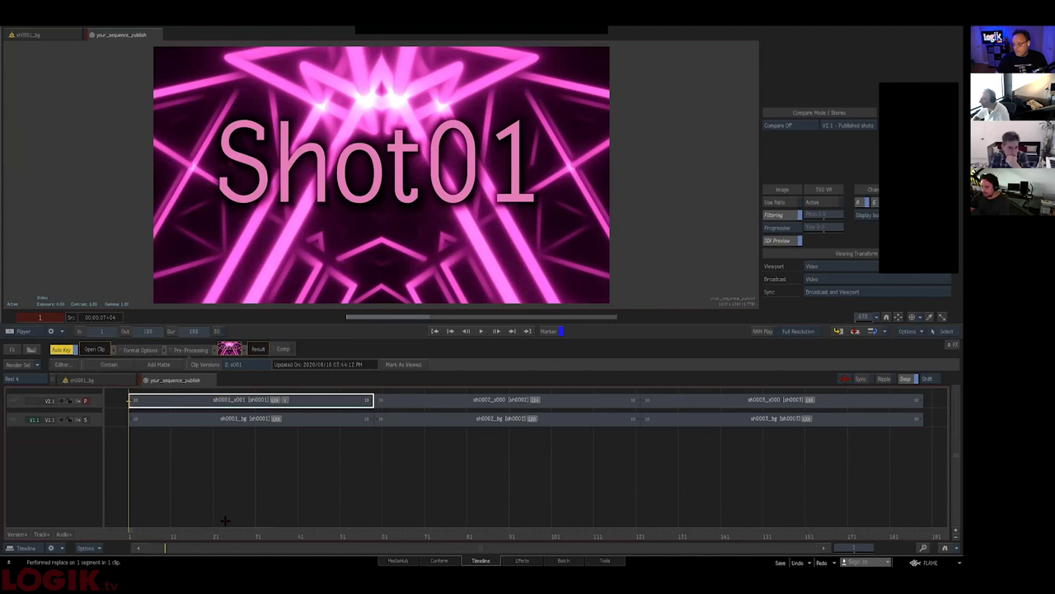
mouse_move(216, 536)
mouse_down()
mouse_move(285, 528)
mouse_move(223, 520)
mouse_up()
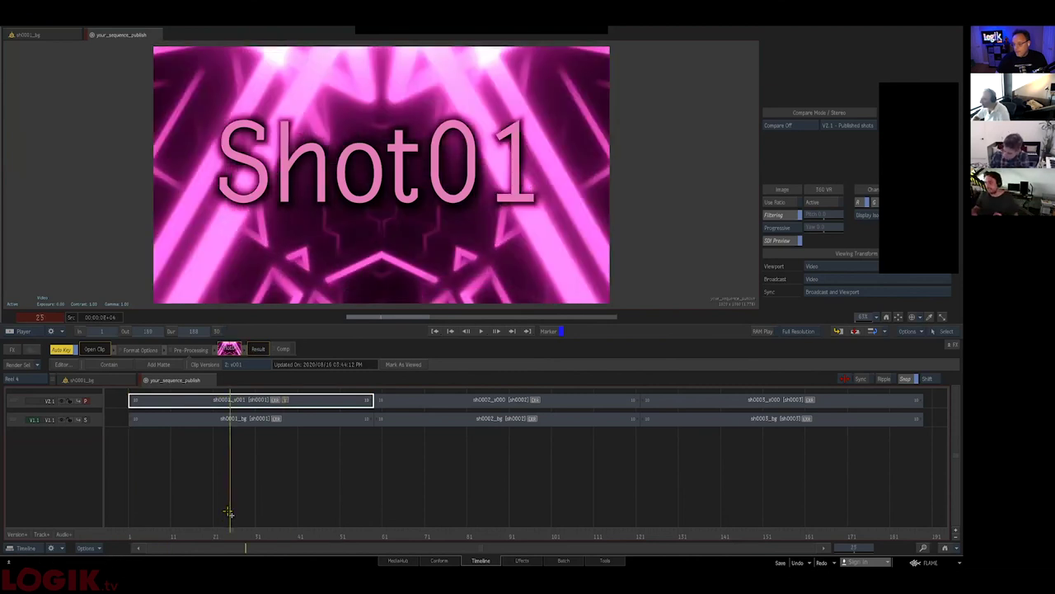
- Compare sh0001 against the original v000, return to v001, and select all three segments
click(249, 363)
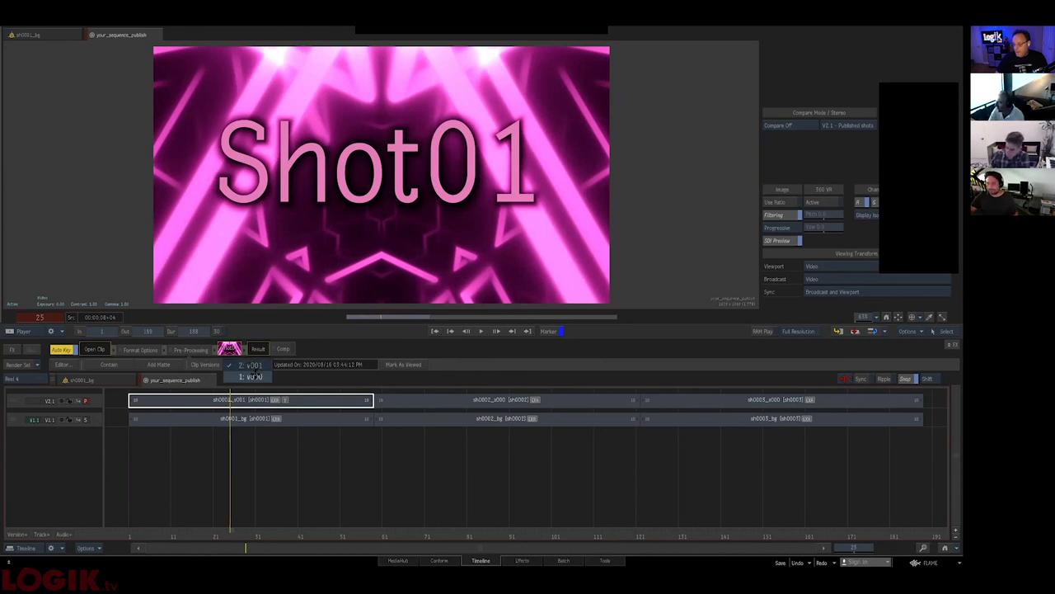
click(253, 376)
click(242, 366)
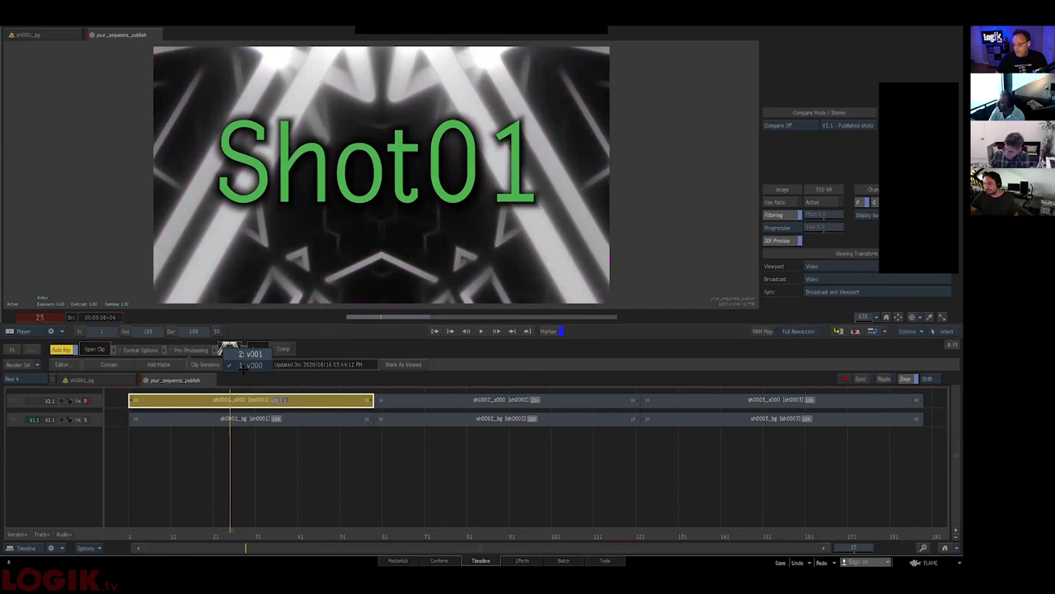
click(249, 354)
shift+click(781, 399)
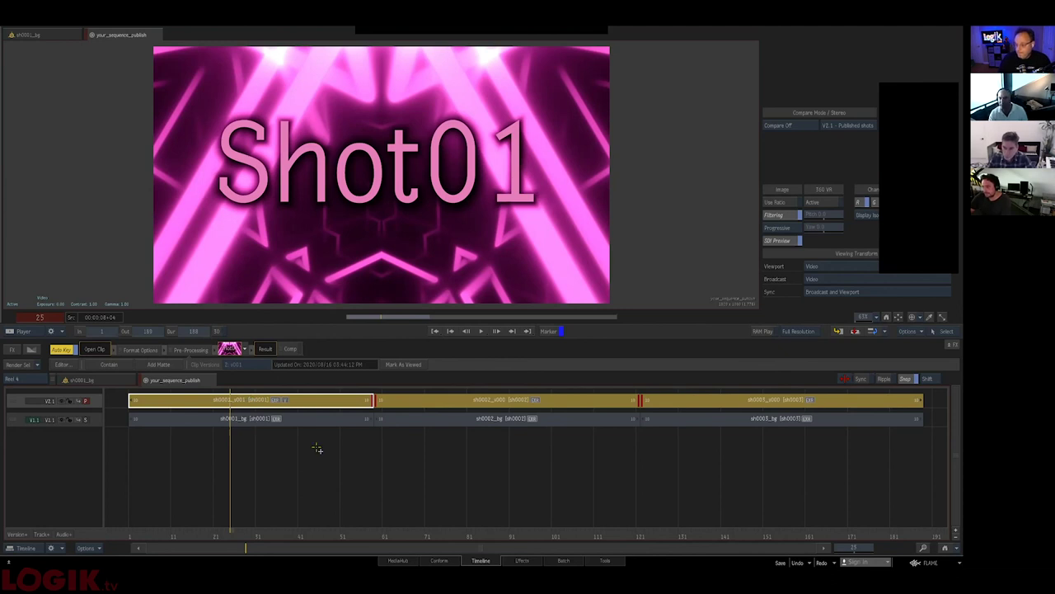
- Update Shot01's segment from its published source and confirm clip version 2: v001
key(Home)
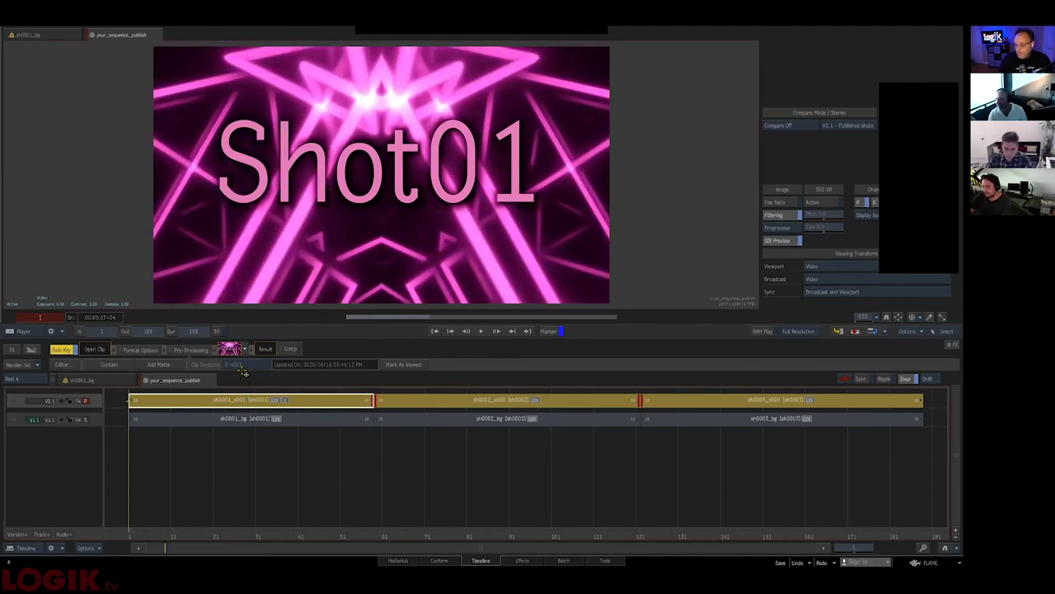
right_click(263, 400)
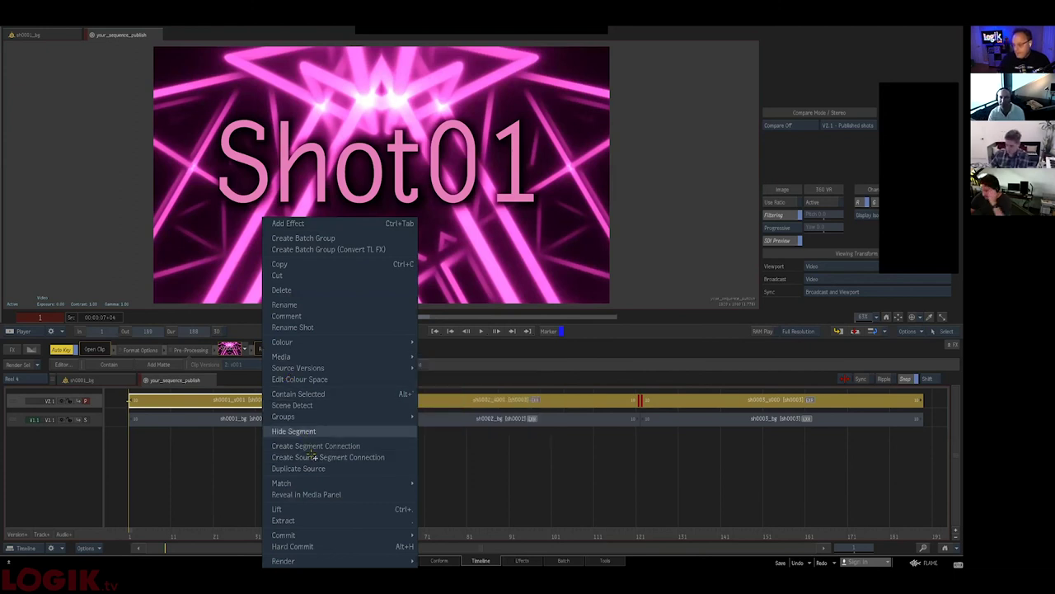
mouse_move(330, 369)
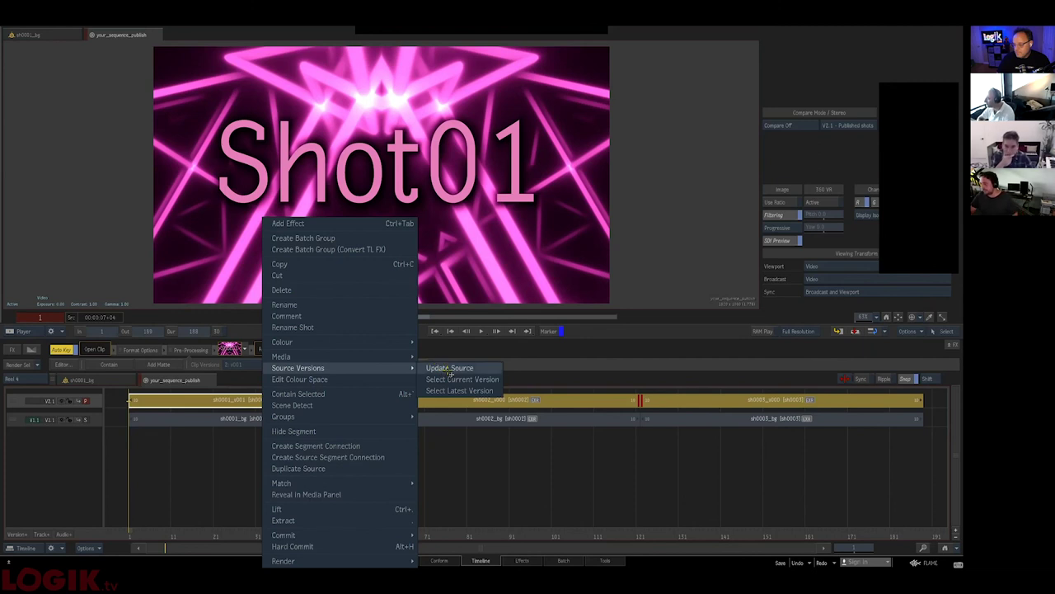
click(449, 369)
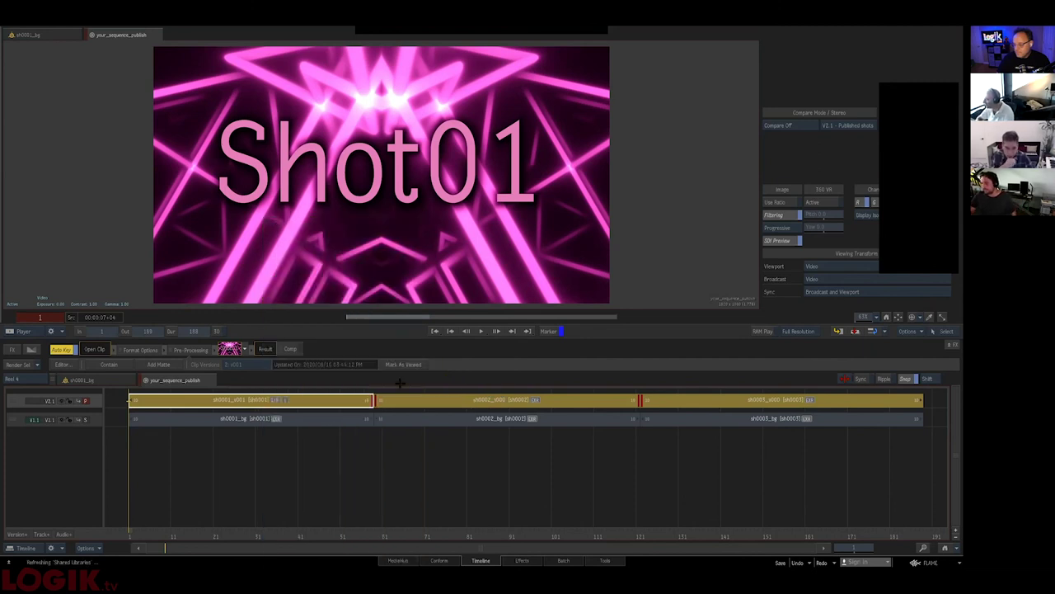
click(259, 441)
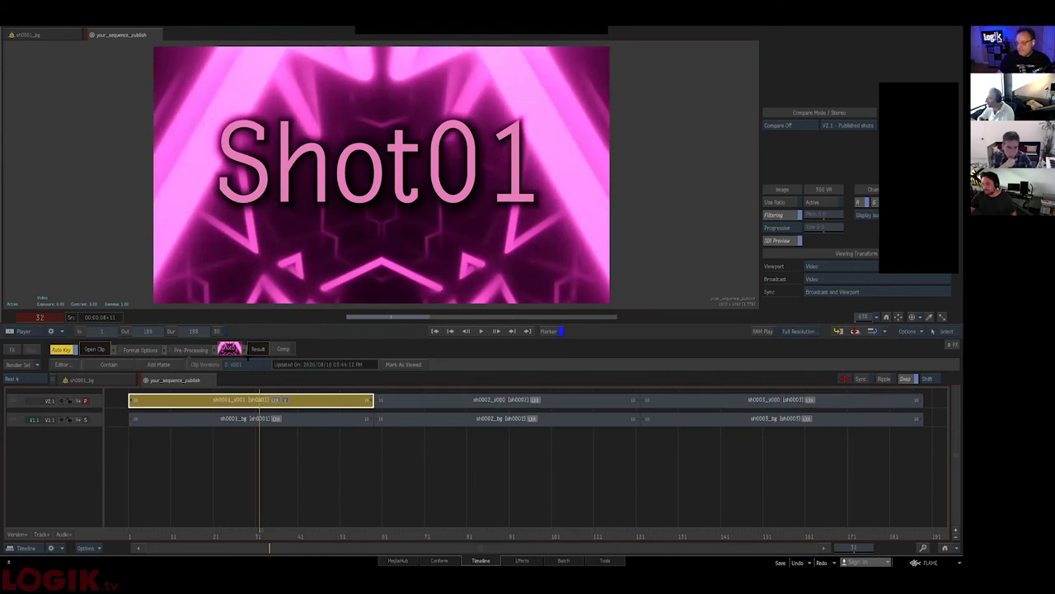
click(244, 364)
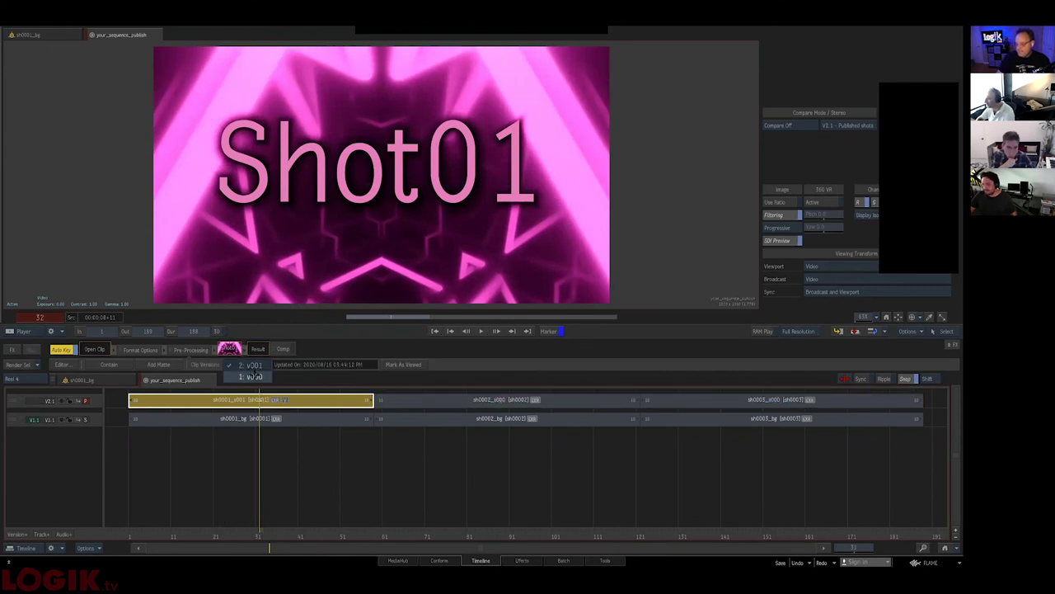
click(250, 365)
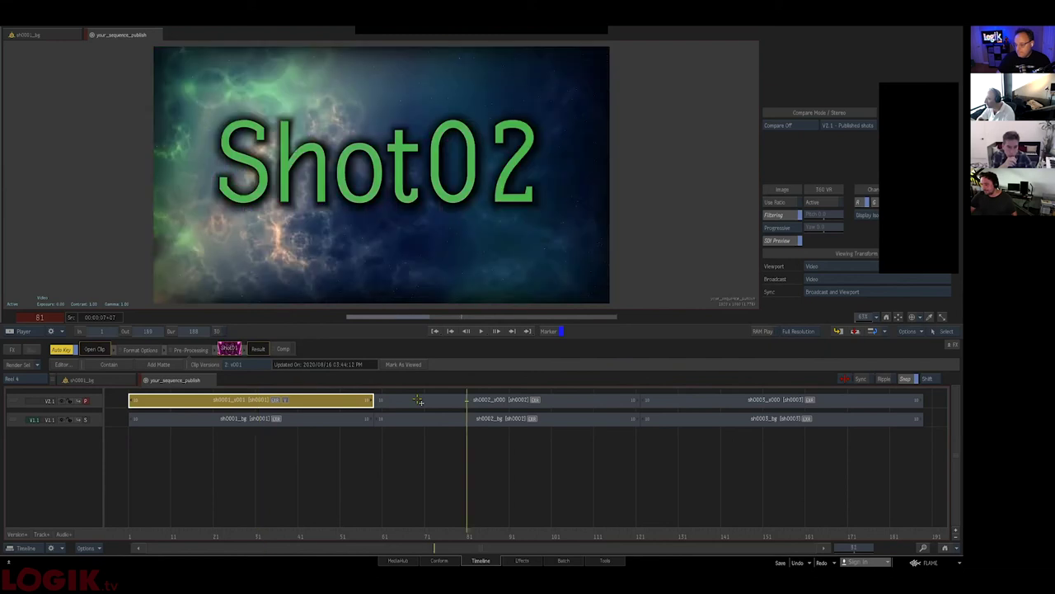
- Select every segment in the sequence and update them all from their sources
click(418, 400)
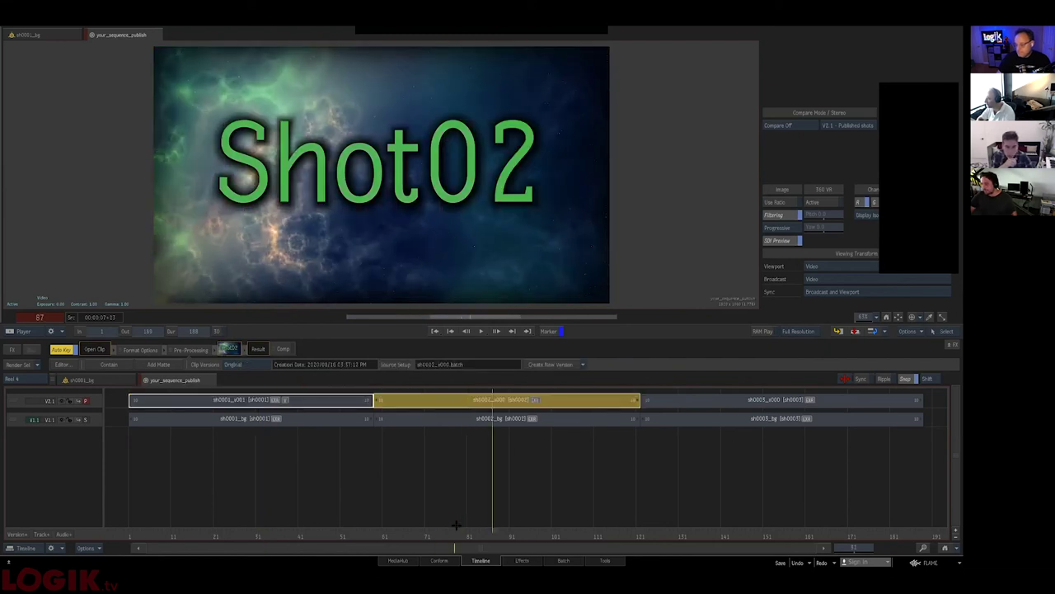
click(286, 535)
key(ctrl+a)
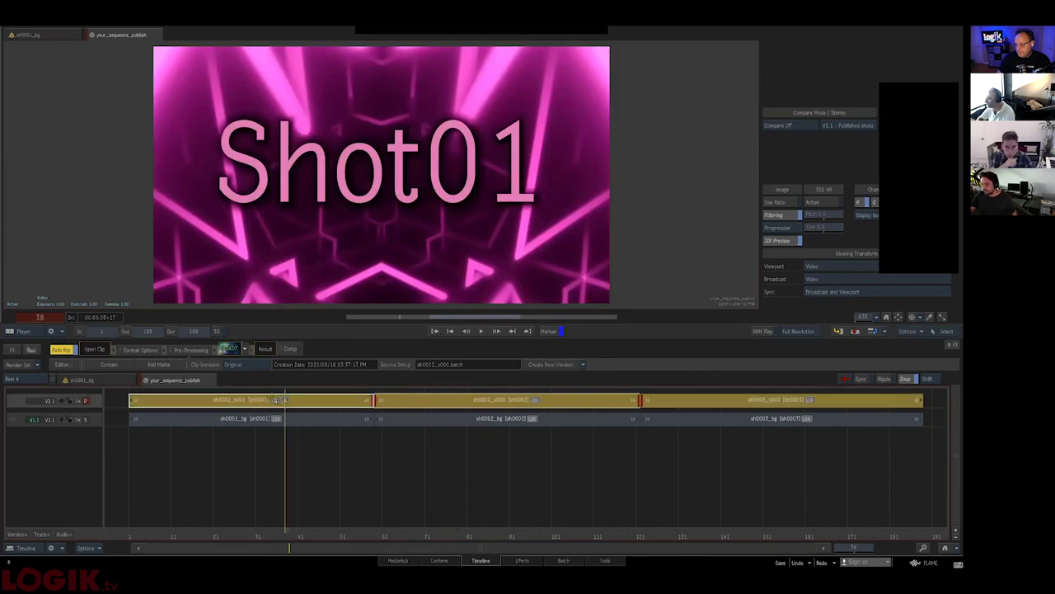
right_click(275, 400)
mouse_move(412, 368)
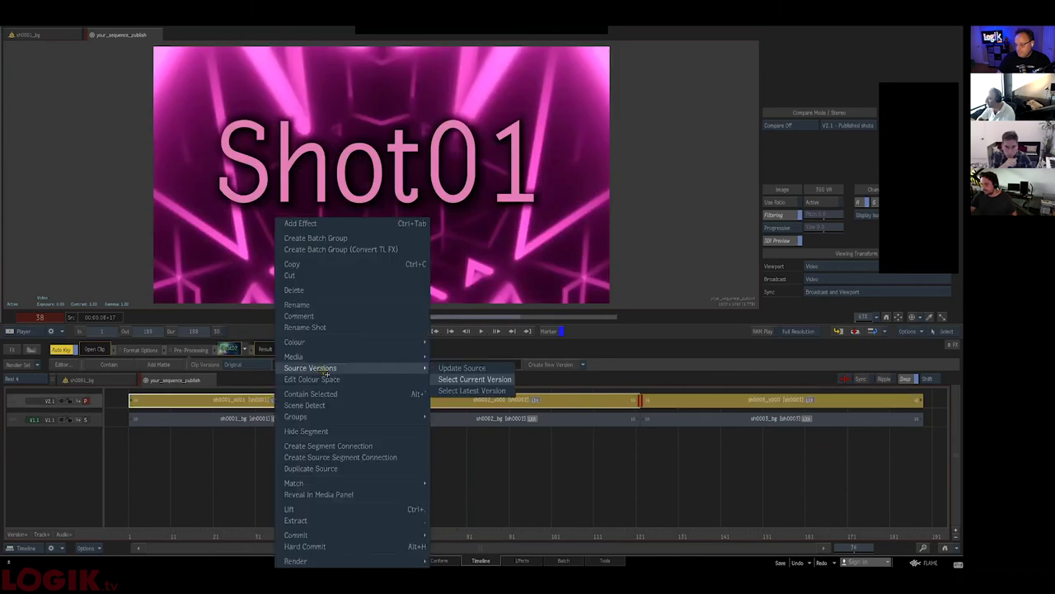
click(478, 368)
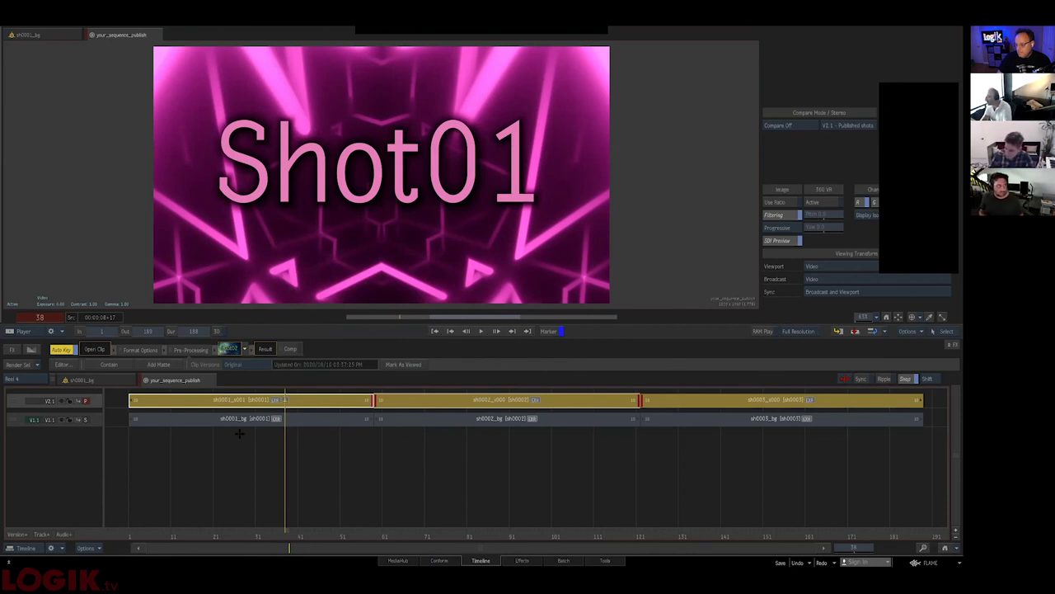
click(455, 400)
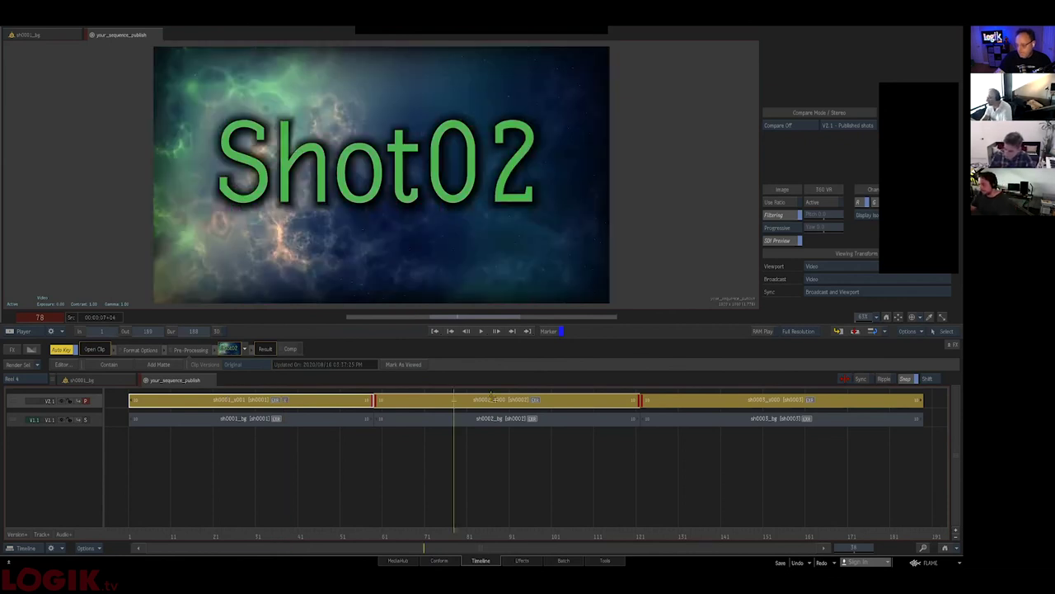
click(429, 409)
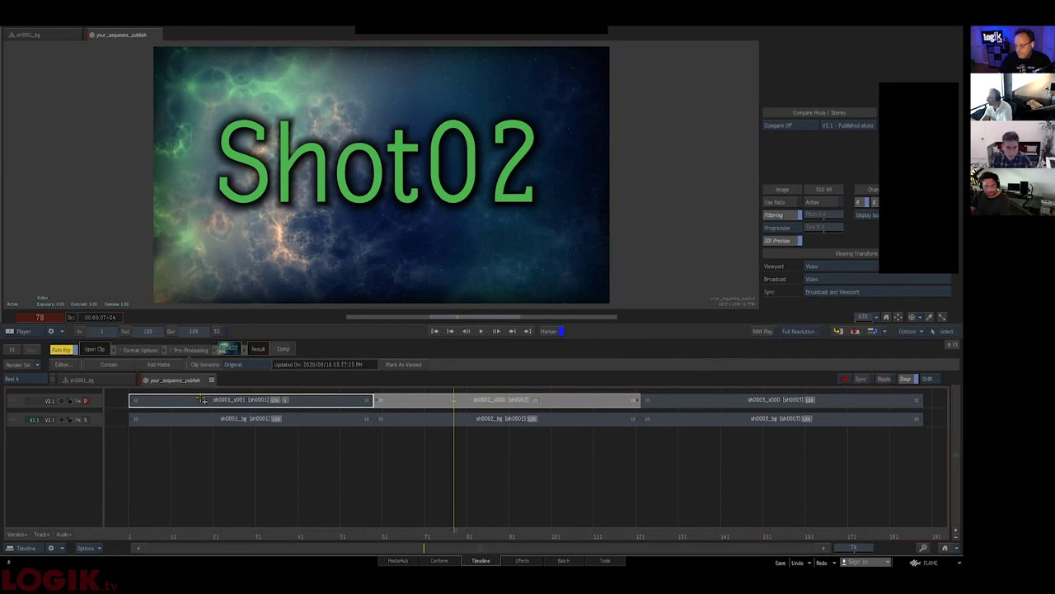
- Select the Shot02 segment and open it as a batch group from Create New Version
key(Home)
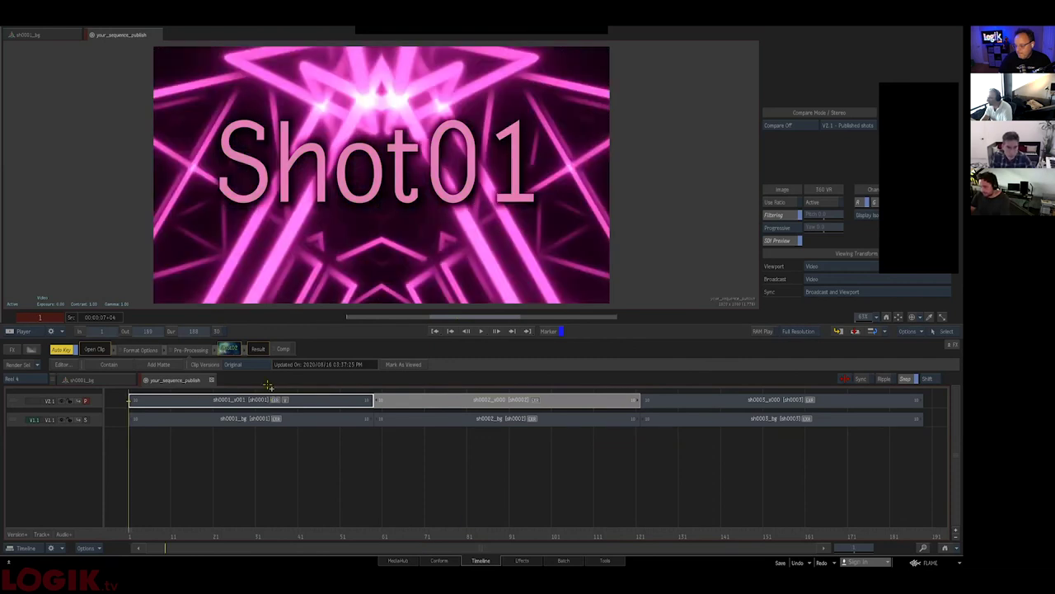
key(ctrl+z)
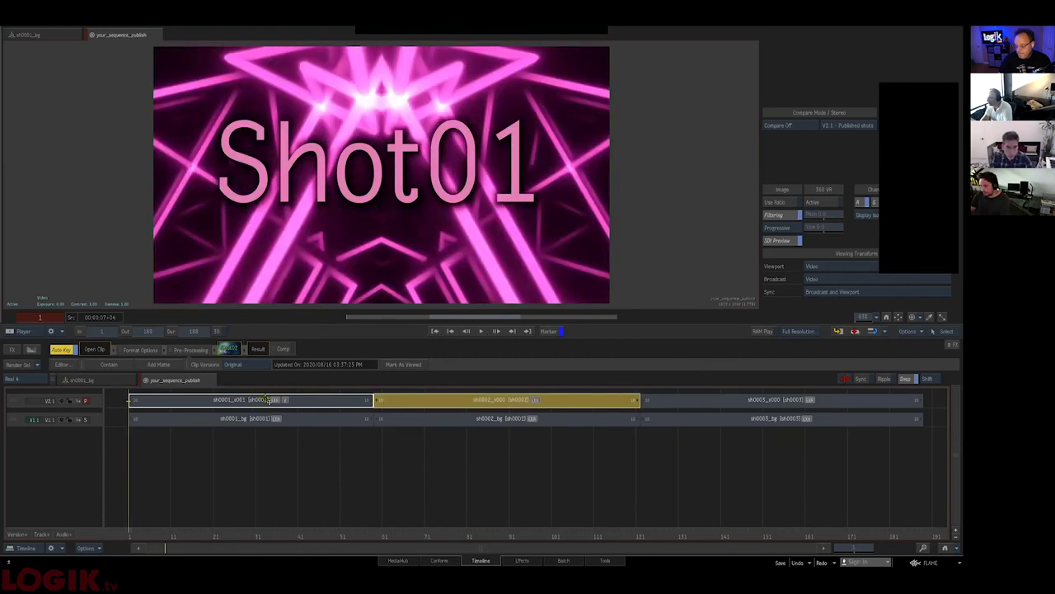
click(268, 399)
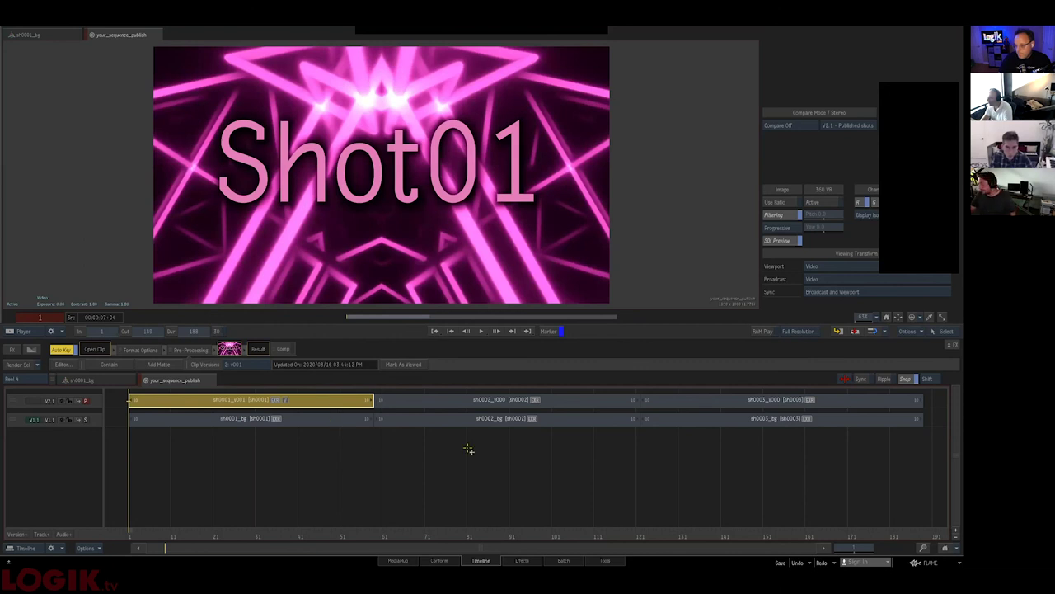
click(473, 400)
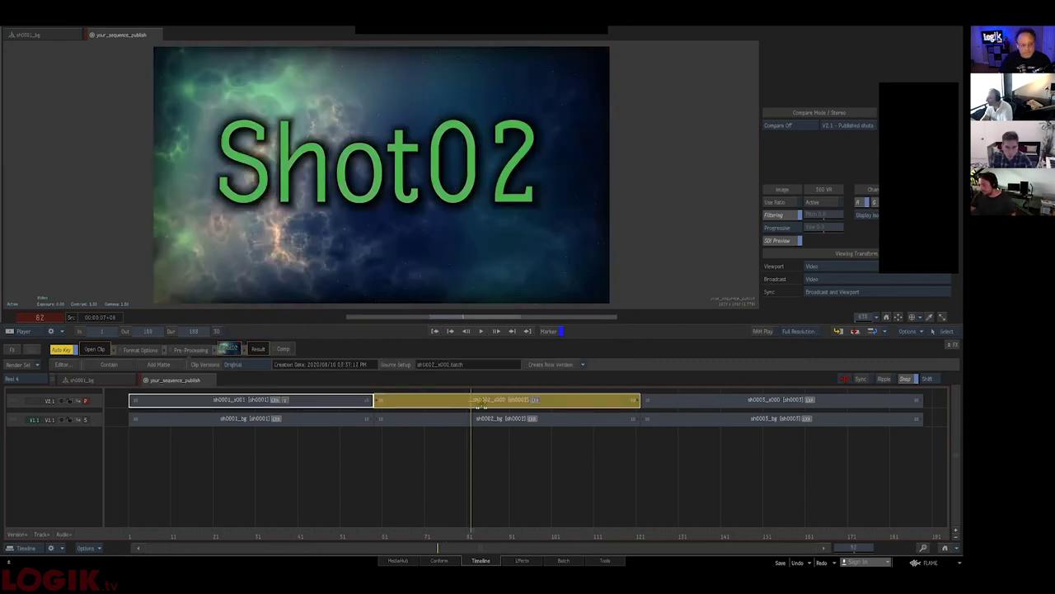
click(473, 400)
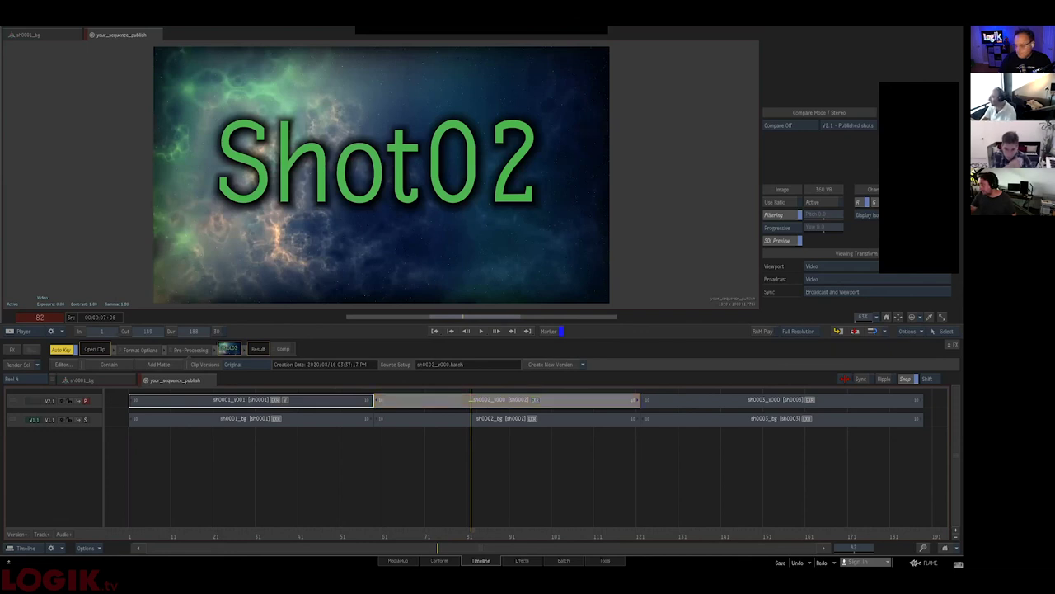
click(437, 400)
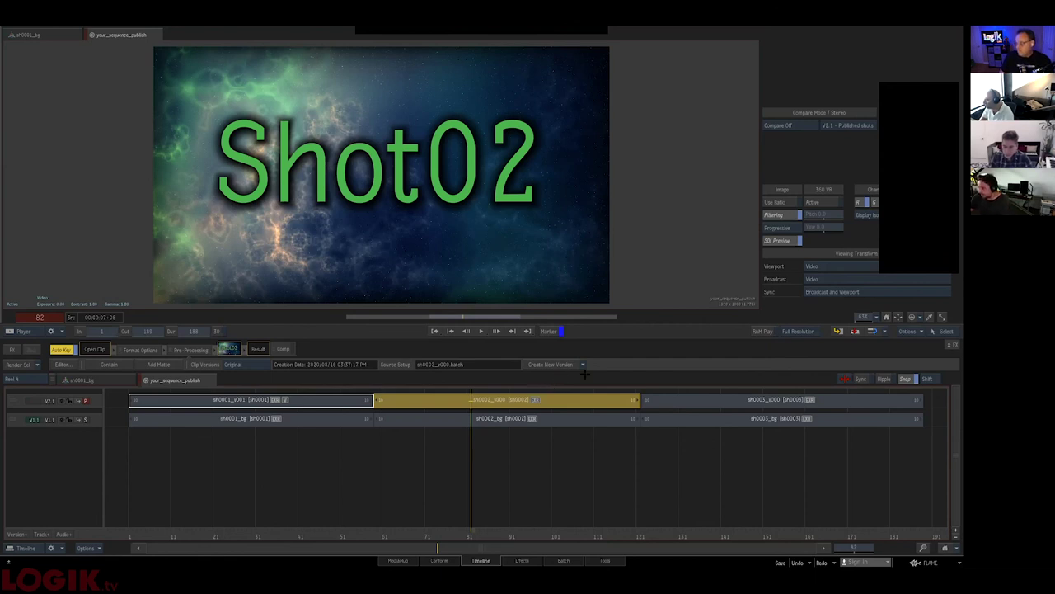
click(583, 366)
click(582, 364)
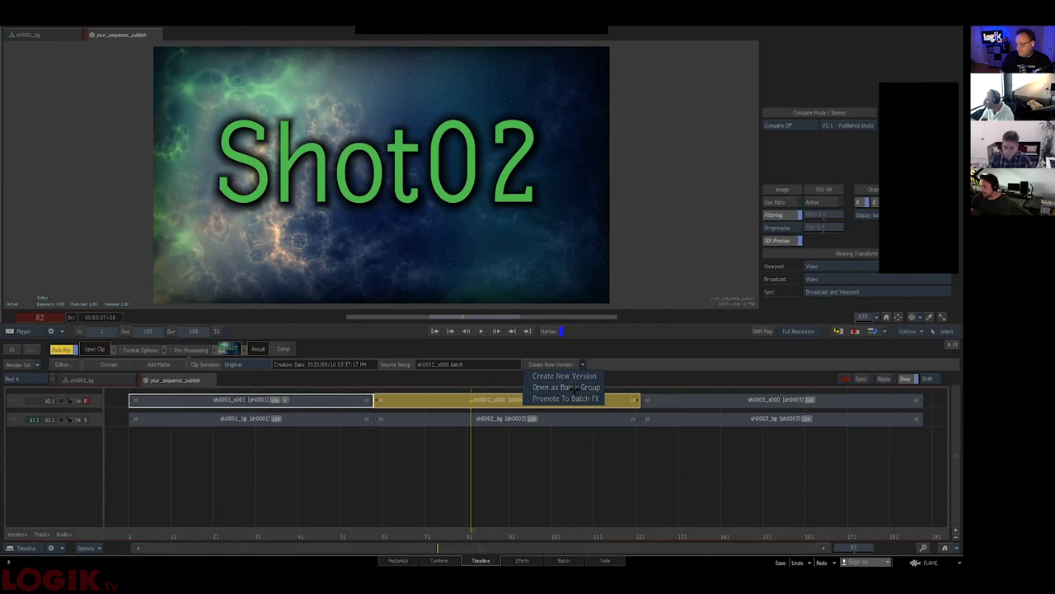
click(573, 388)
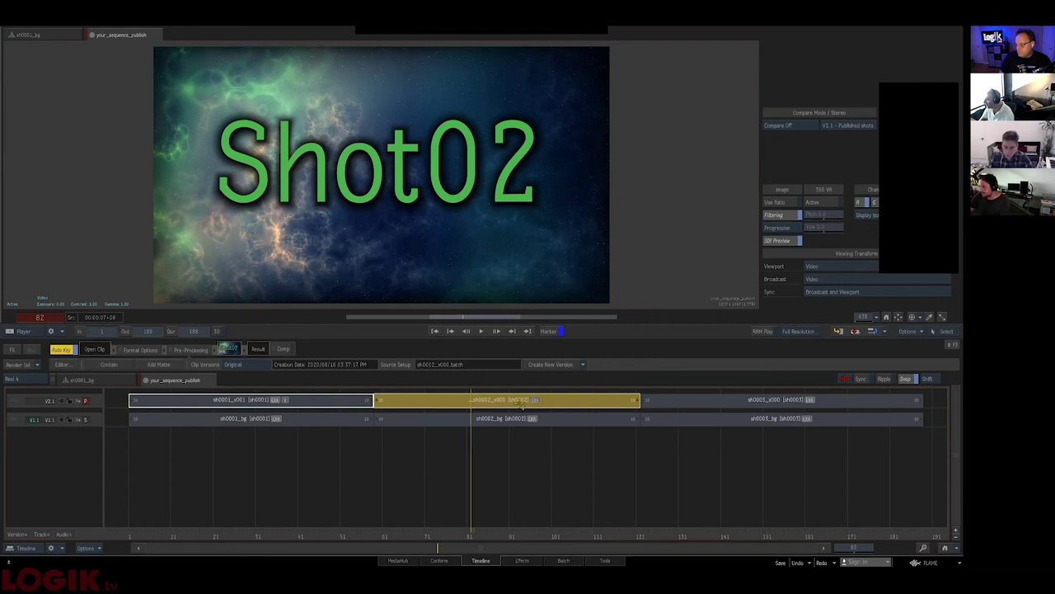
click(582, 364)
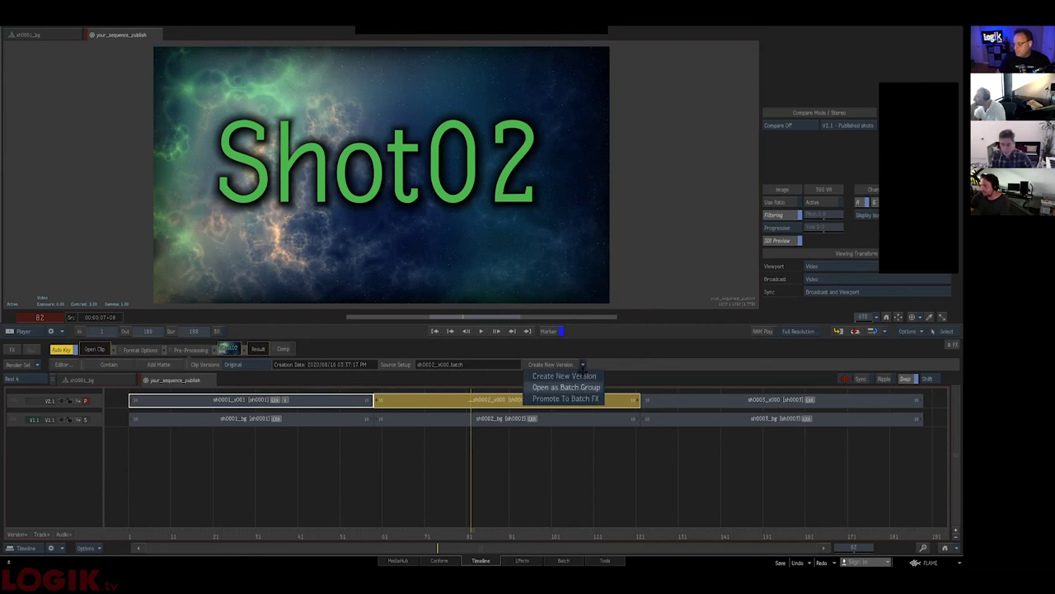
click(577, 388)
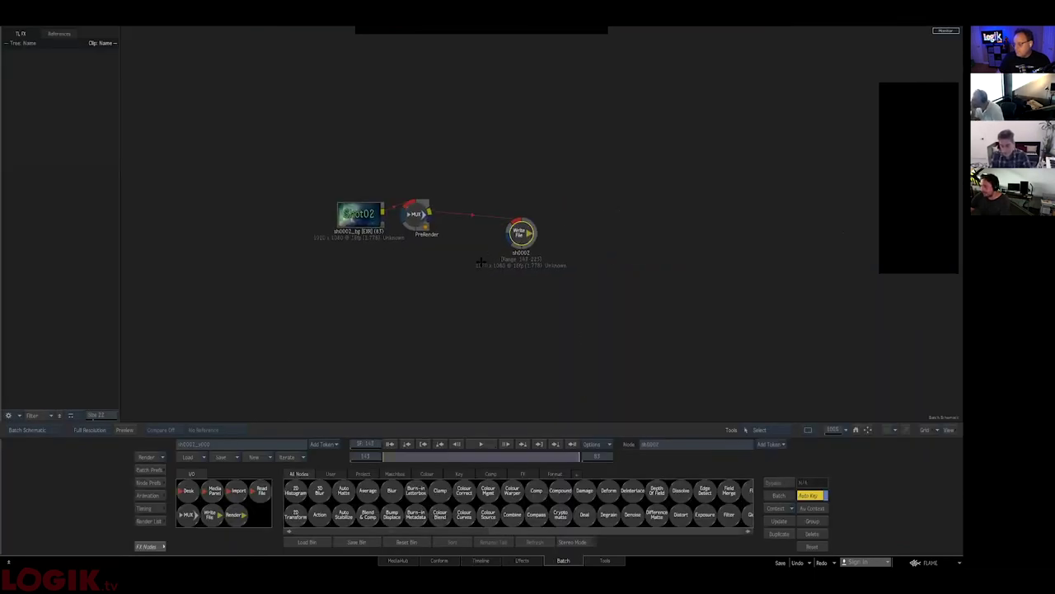
- Set the Write File node's output versioning to Follow Iteration and return to the timeline
click(518, 221)
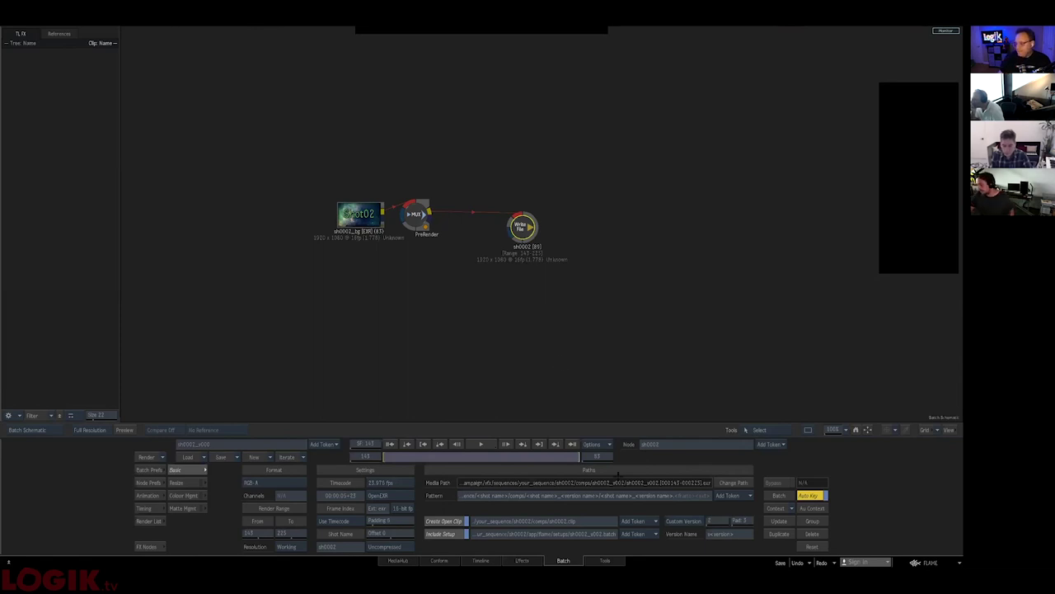
click(683, 520)
click(688, 512)
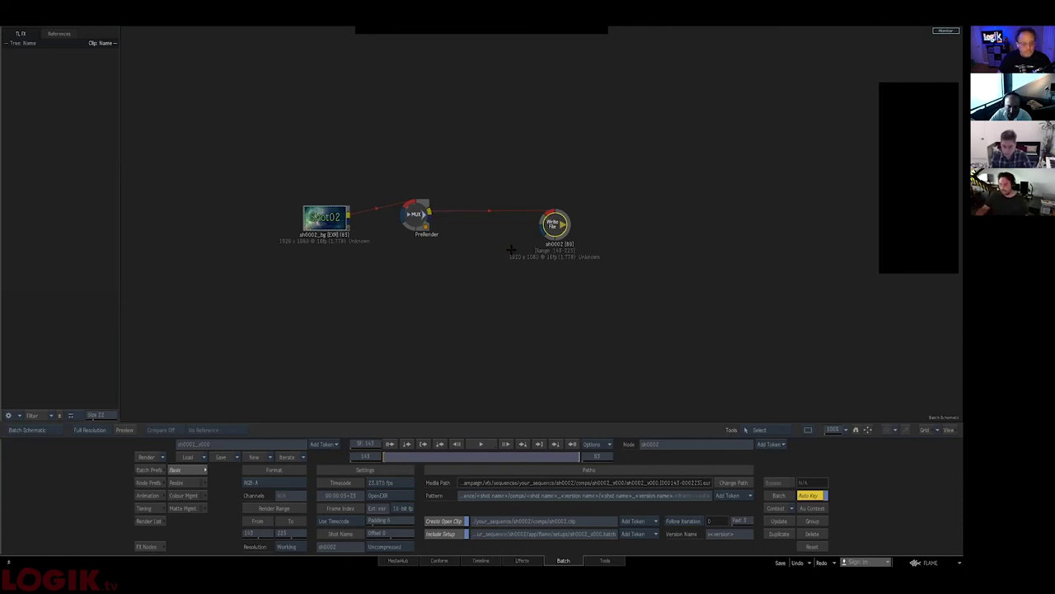
click(442, 560)
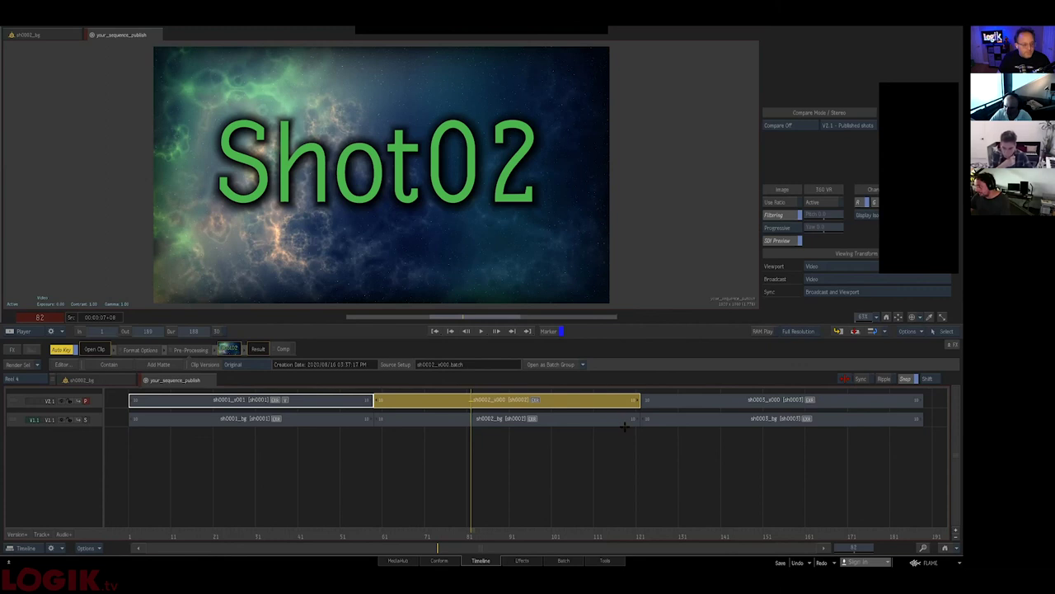
- Return the playhead to frame 1 and bring up the Shot02 batch schematic
key(Home)
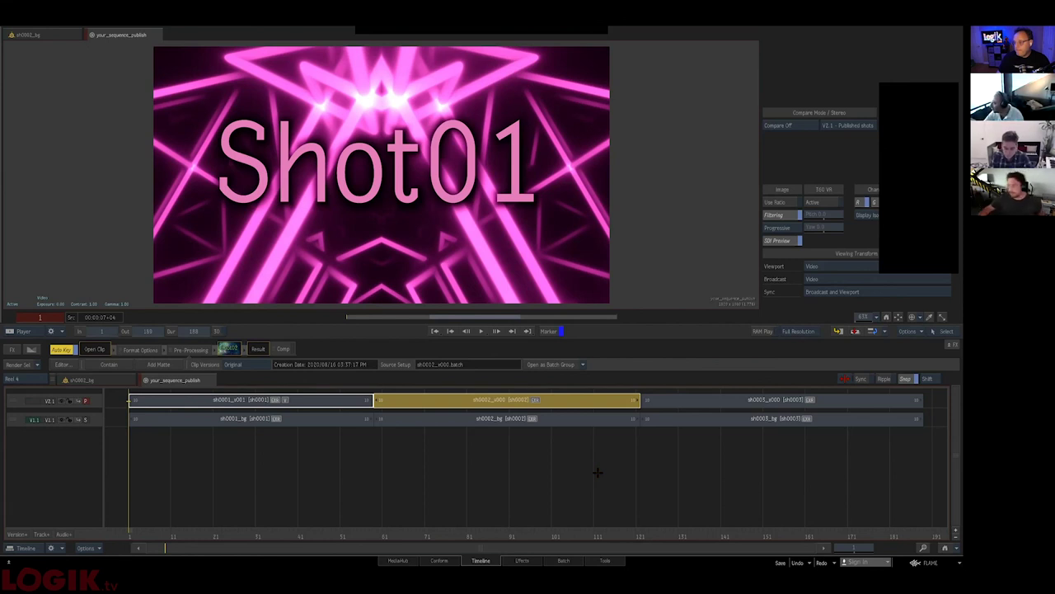
click(554, 561)
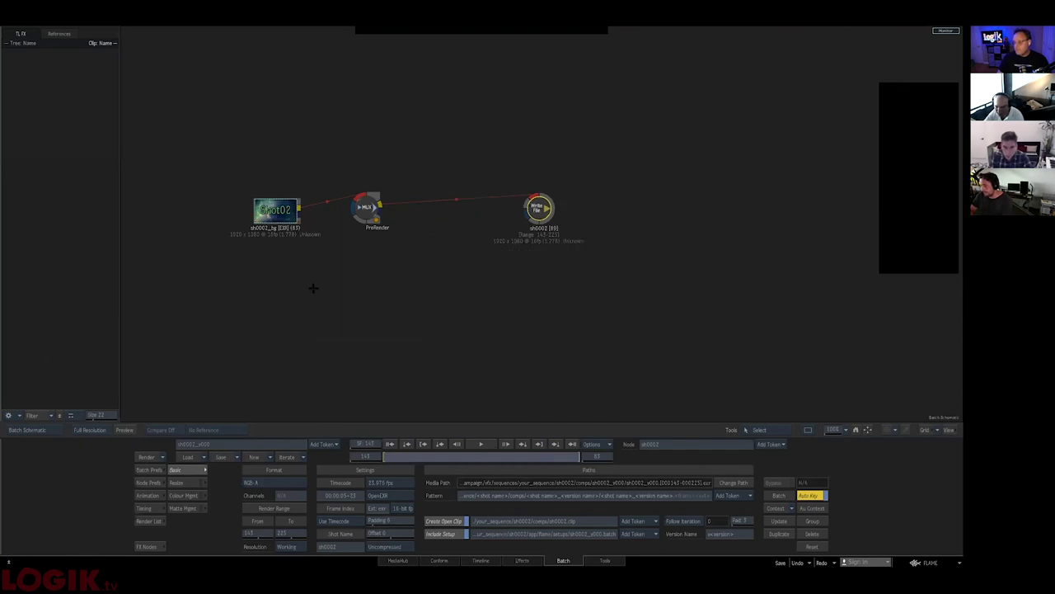
- Match the sh0001_v001 clip onto a schematic reel and return to Batch
click(438, 560)
click(481, 561)
drag(274, 405, 489, 345)
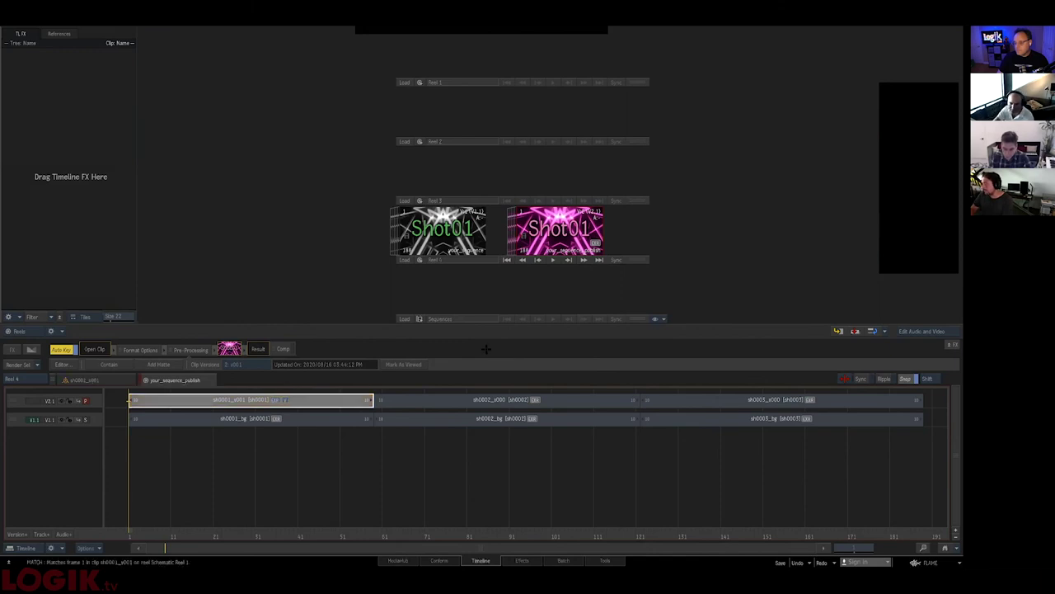
click(562, 561)
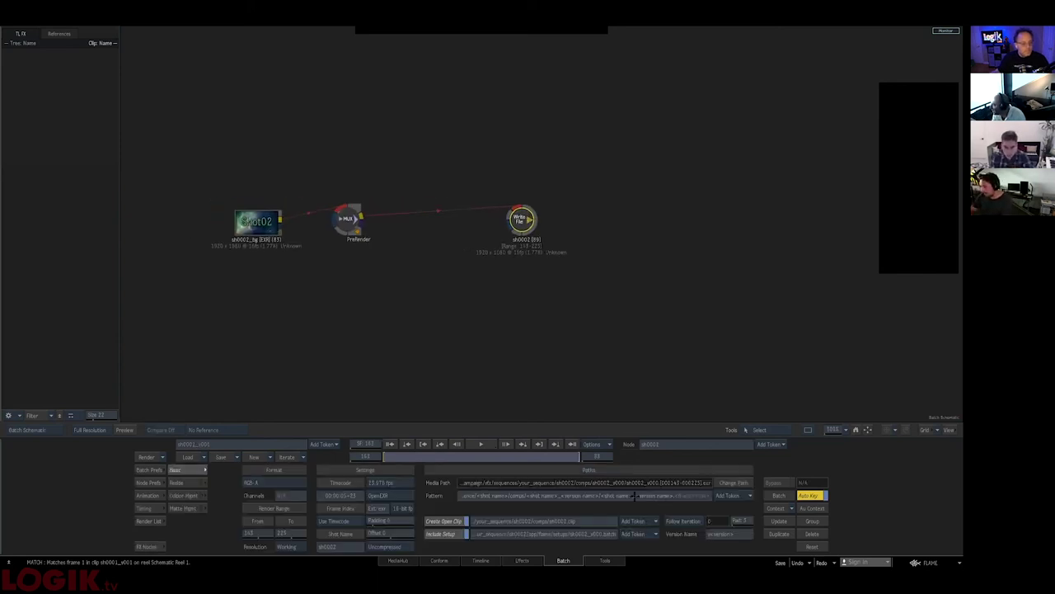
- Set the sh0002 Write File to Follow Iteration and increment the batch twice to v002
click(734, 502)
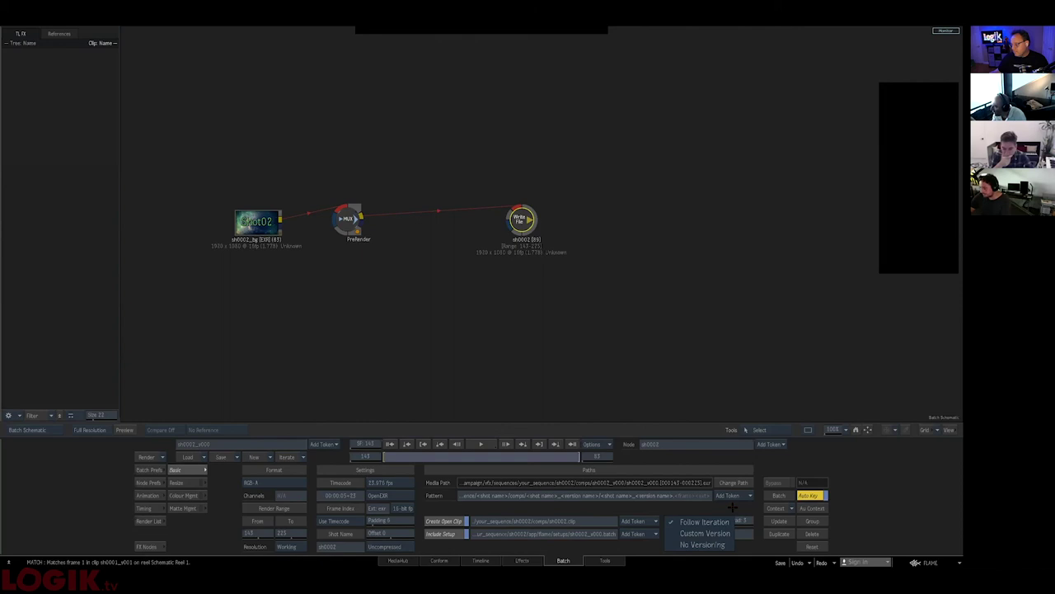
click(733, 506)
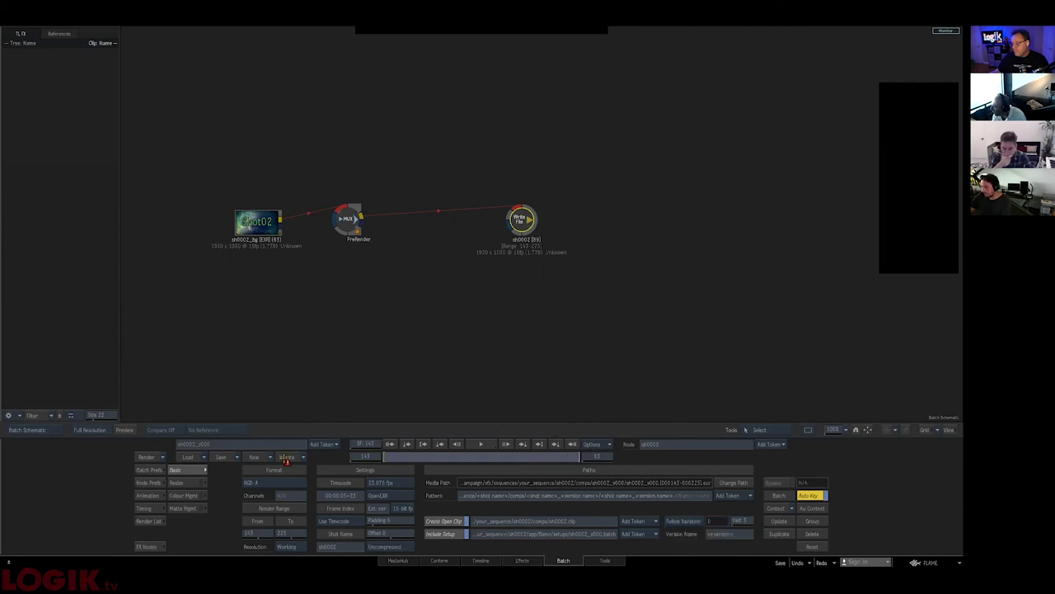
click(286, 458)
click(283, 458)
click(286, 458)
click(284, 457)
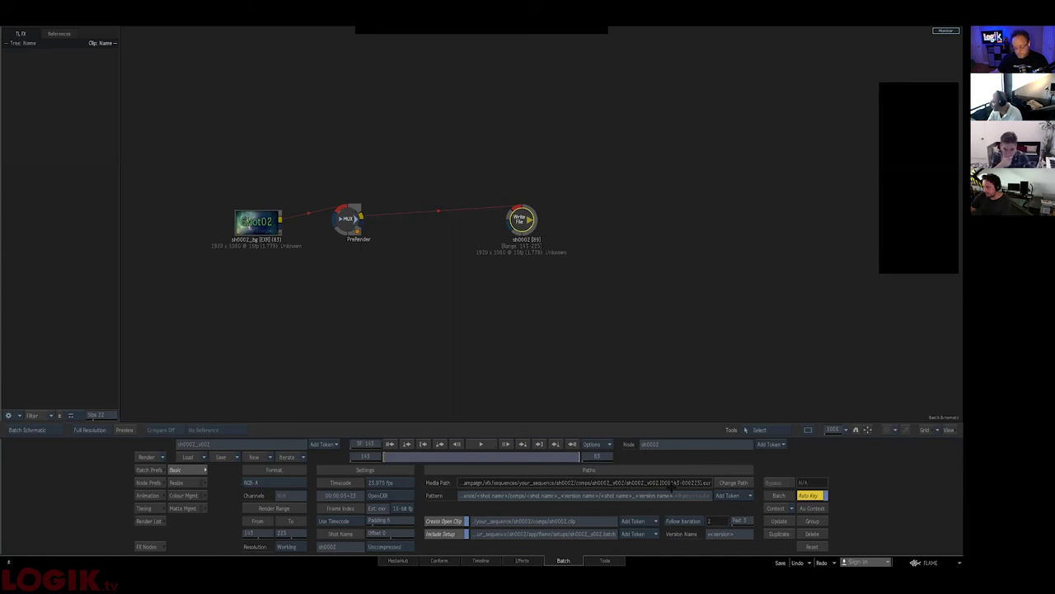
- Browse the sh0002_v000 setups folder in Load Batch and cancel without loading
click(191, 456)
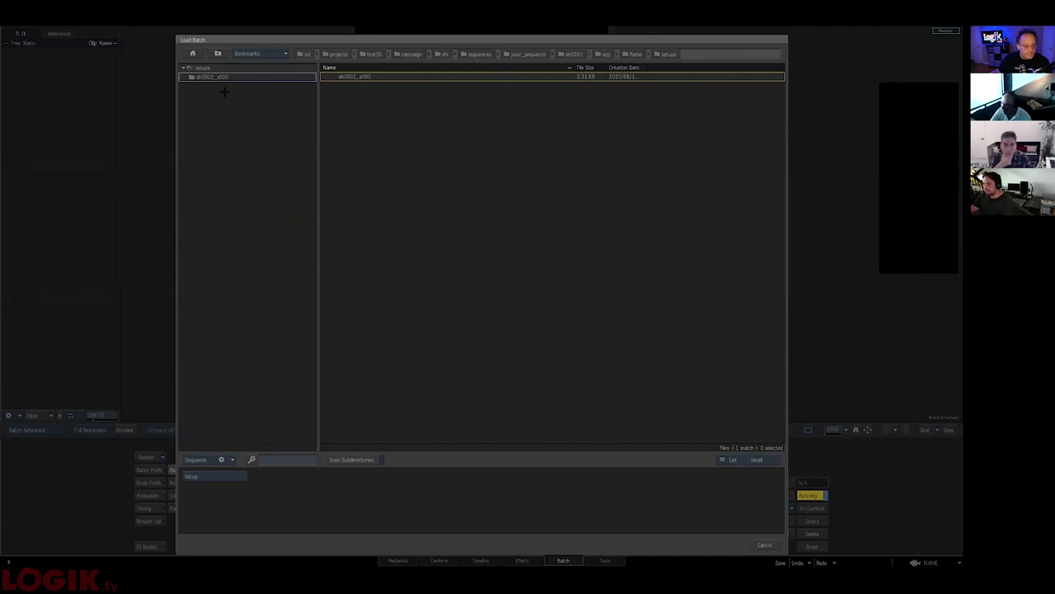
click(188, 77)
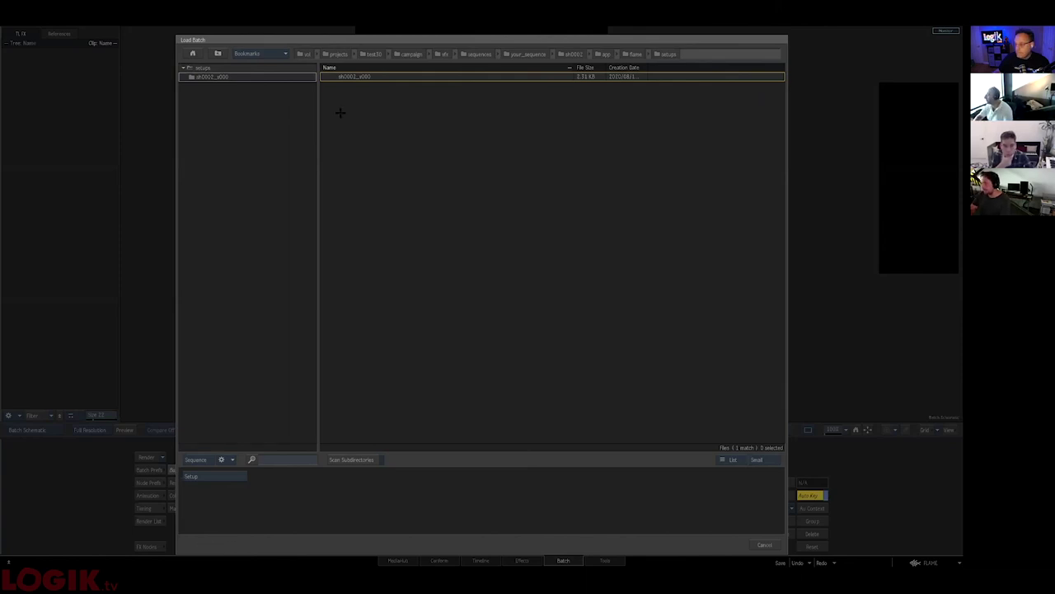
click(775, 547)
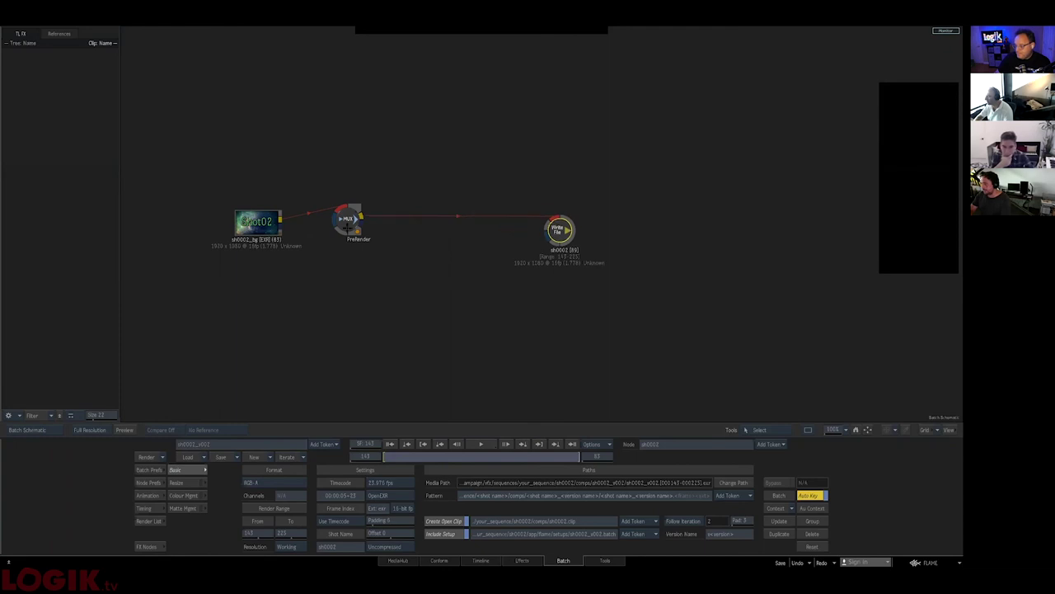
- Spread out the Prerender and Write File nodes to the right of sh0002_bg
drag(348, 219, 412, 219)
drag(559, 230, 602, 234)
drag(257, 220, 252, 216)
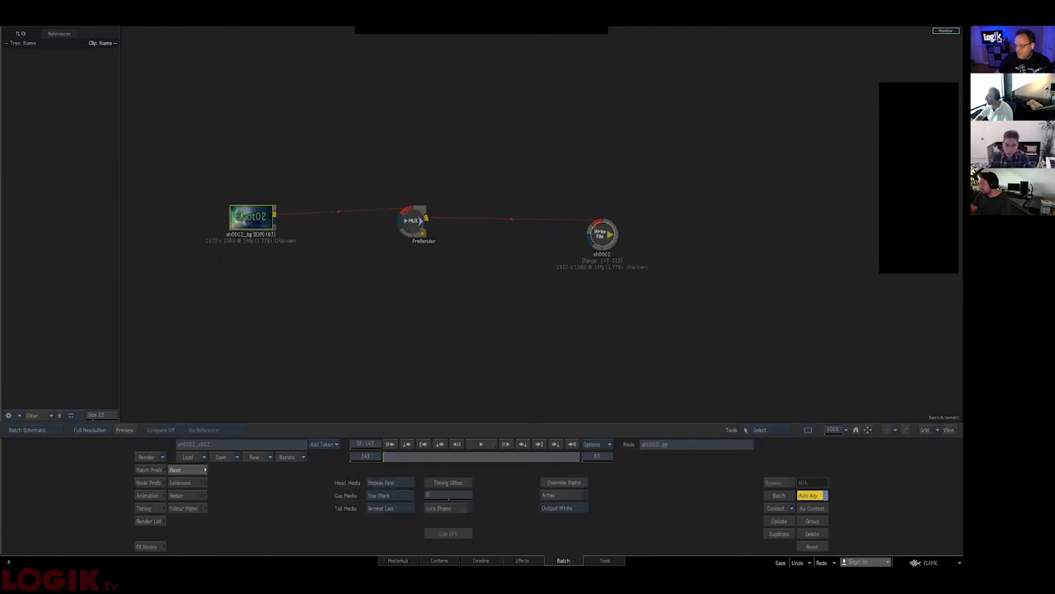
- Match frame the sh0002_v000 timeline segment back to its source and return to Batch
click(387, 399)
click(484, 536)
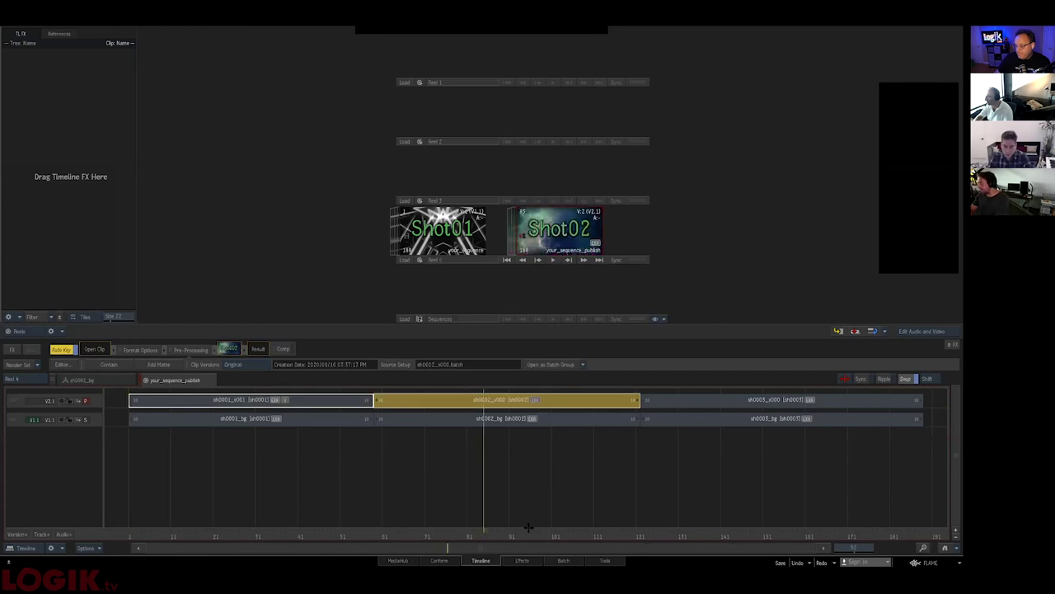
key(Escape)
key(m)
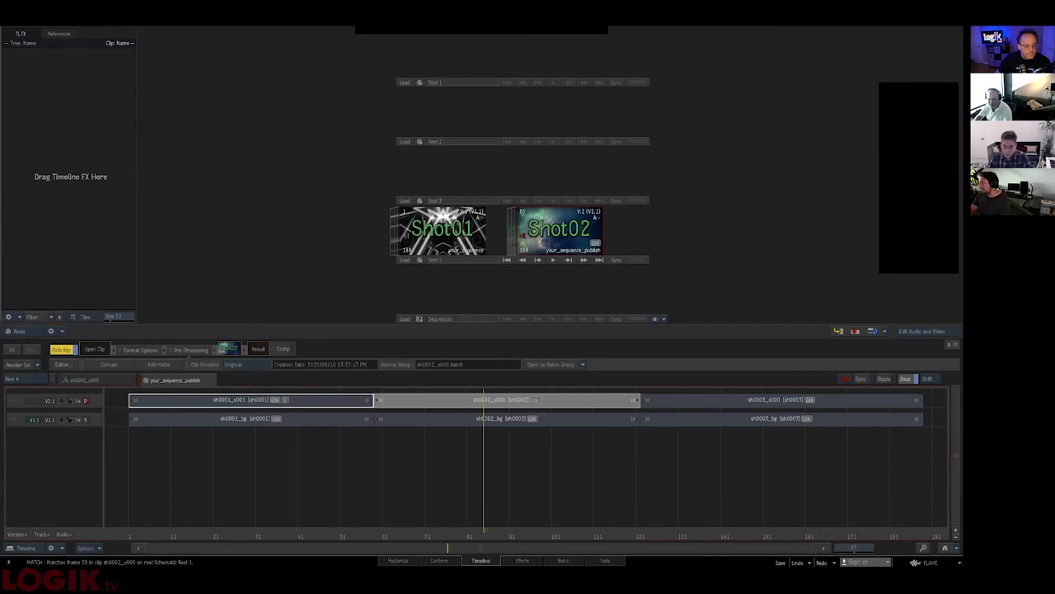
click(564, 560)
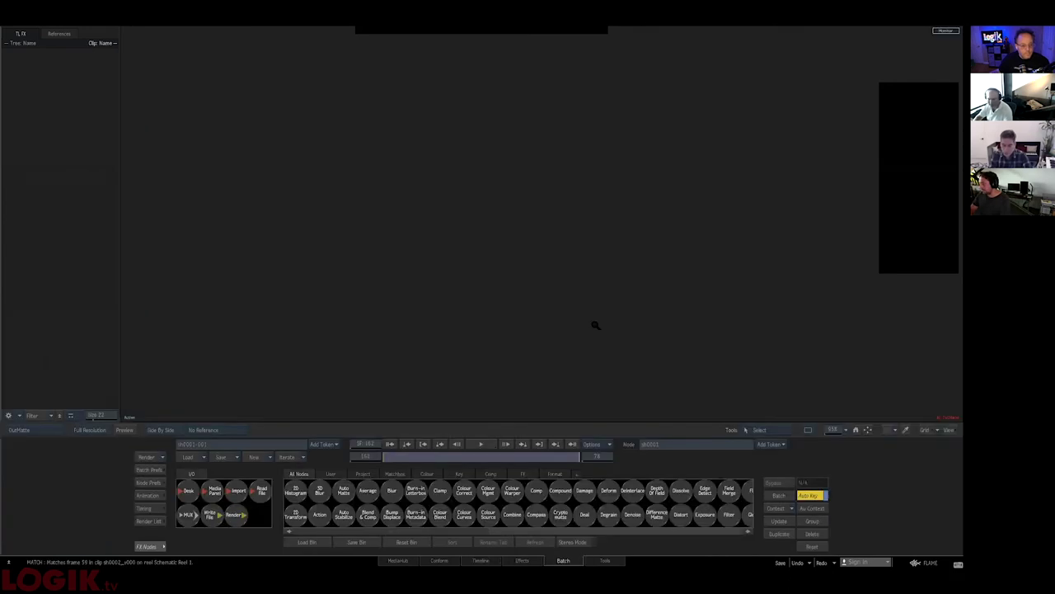
- Show the batch schematic in the viewer and reposition the pink Shot01 clip node
click(767, 430)
click(813, 460)
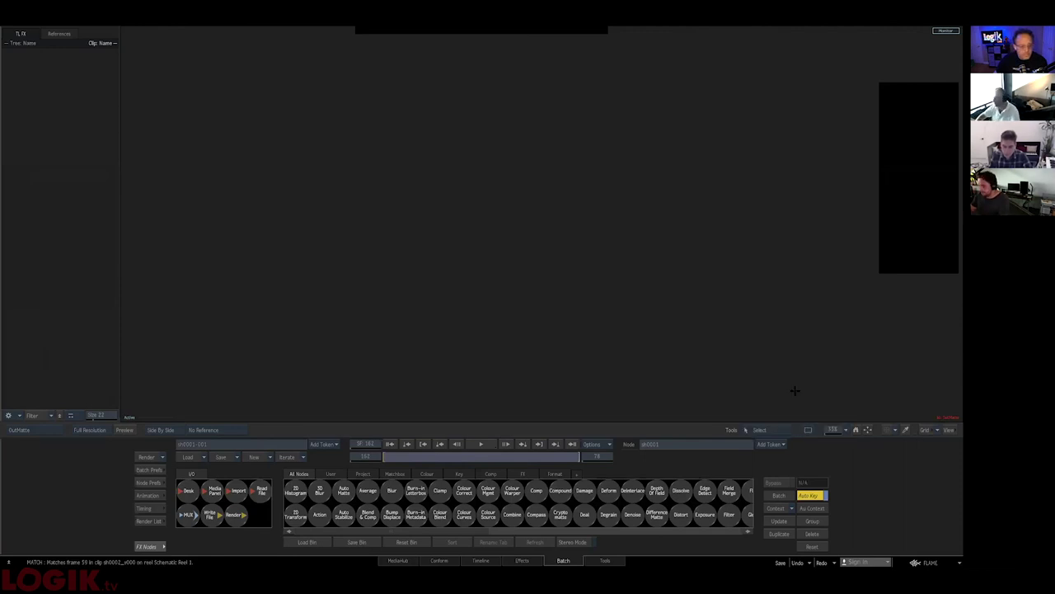
click(29, 430)
click(83, 241)
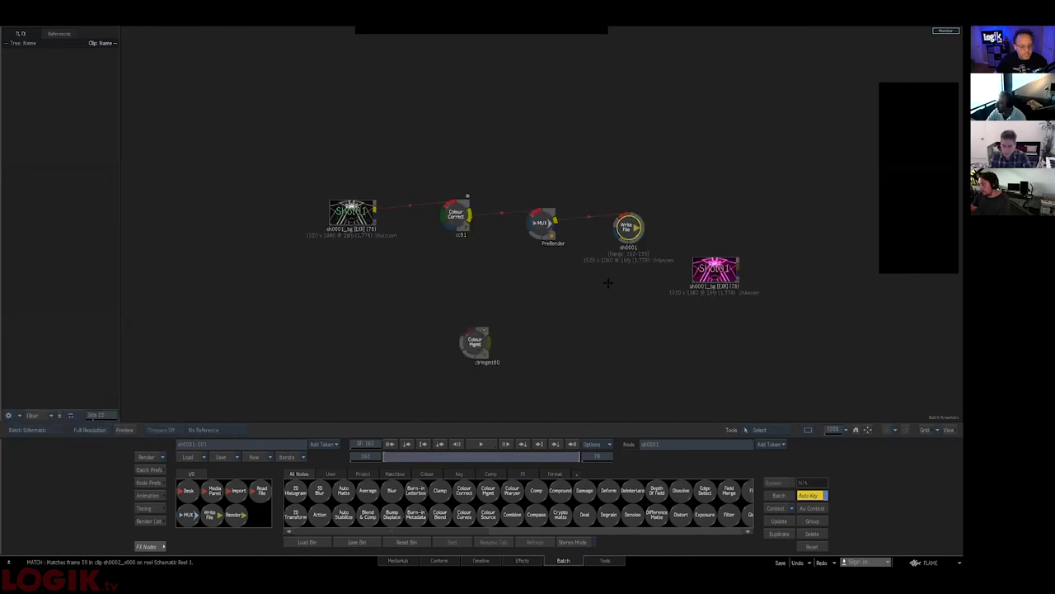
drag(470, 290, 487, 299)
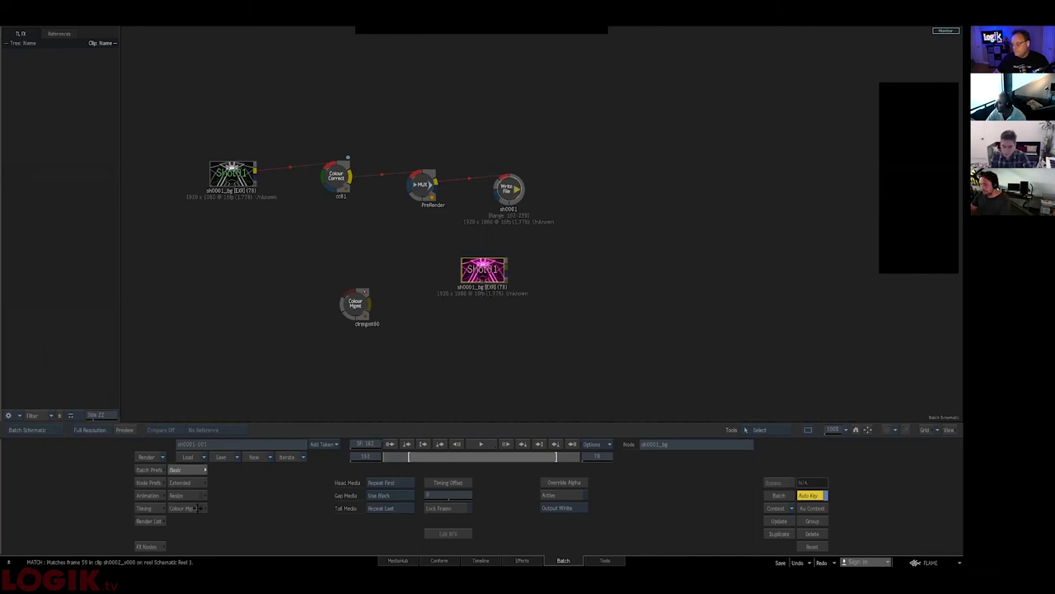
- Switch the sh0001_bg clip version in Extended settings, play it, then wrap it in a compass
click(179, 483)
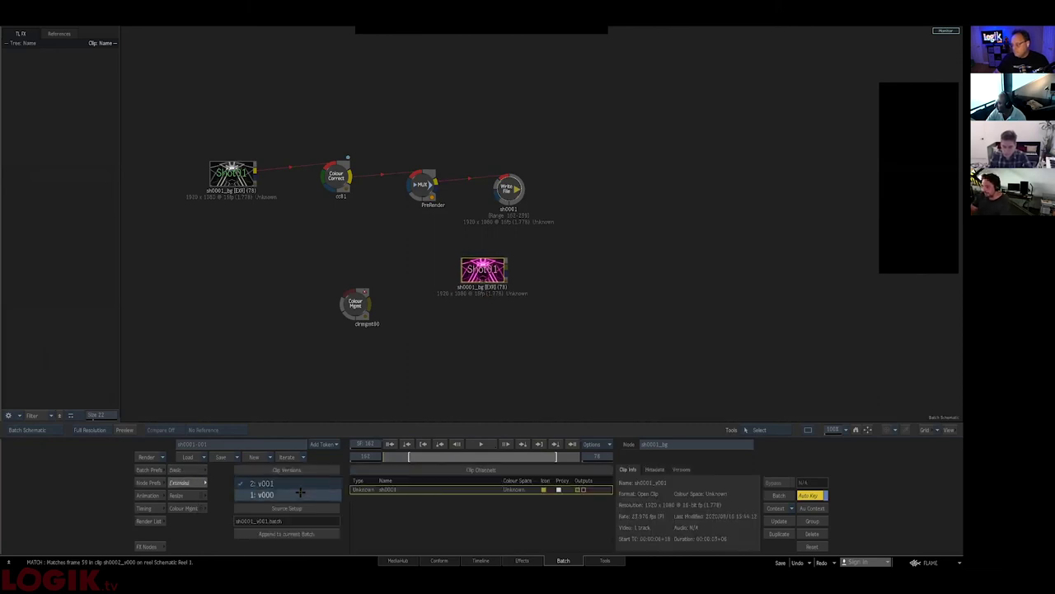
click(287, 483)
click(286, 470)
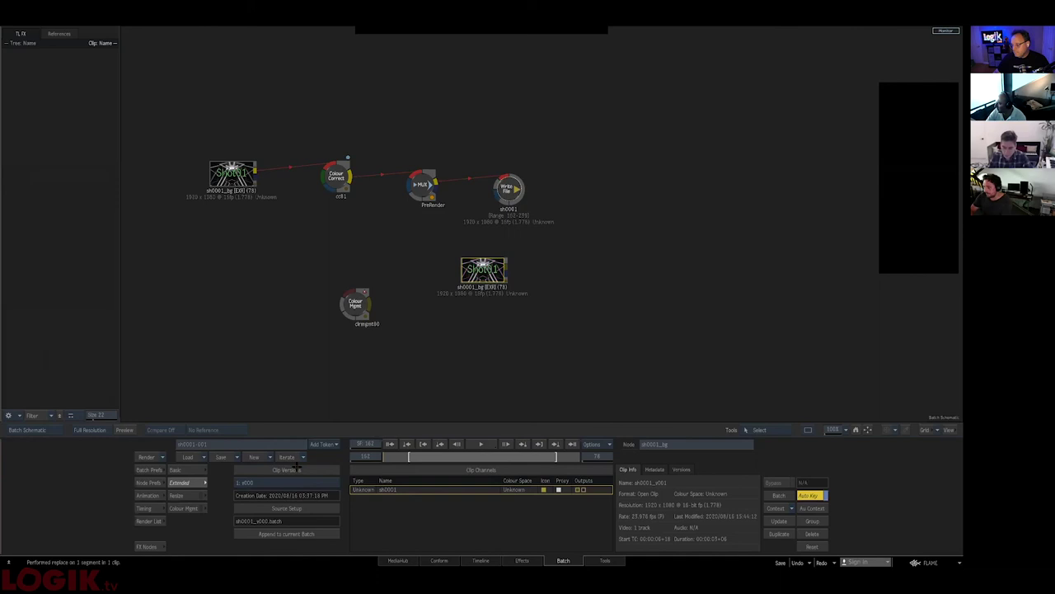
double_click(488, 282)
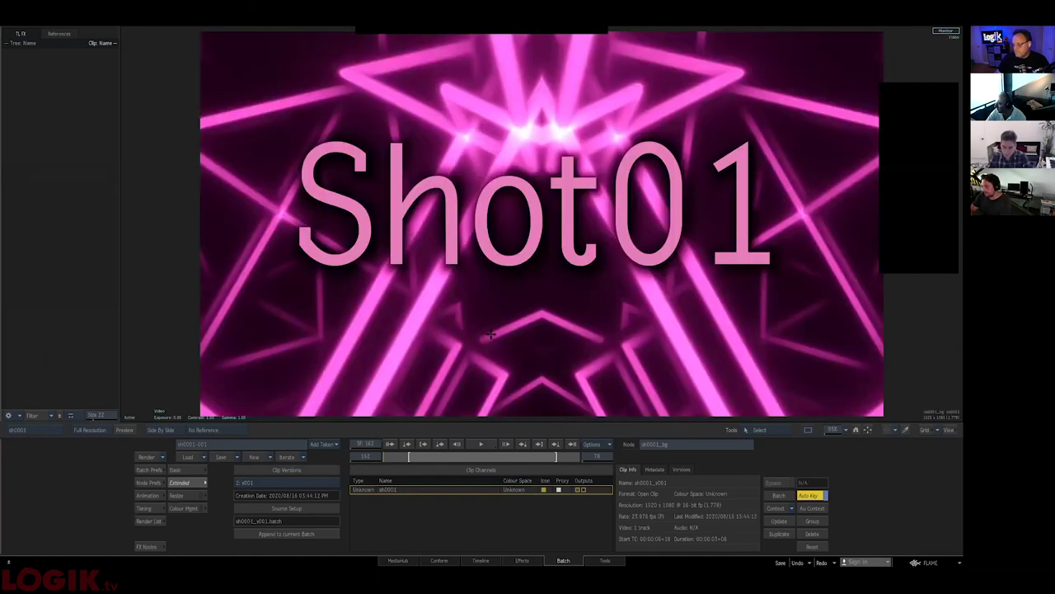
key(space)
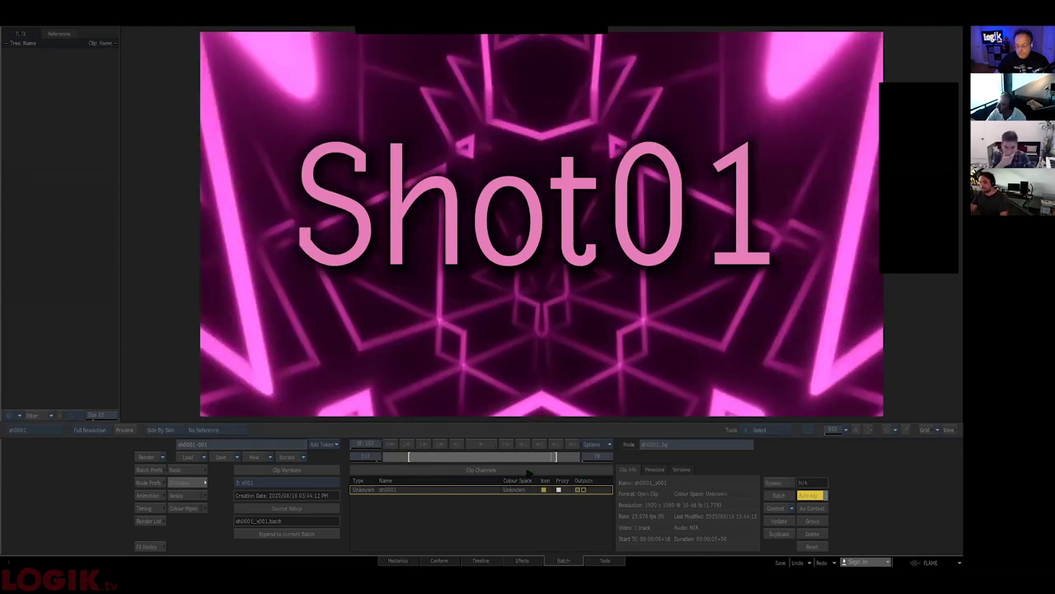
key(F4)
drag(476, 270, 522, 268)
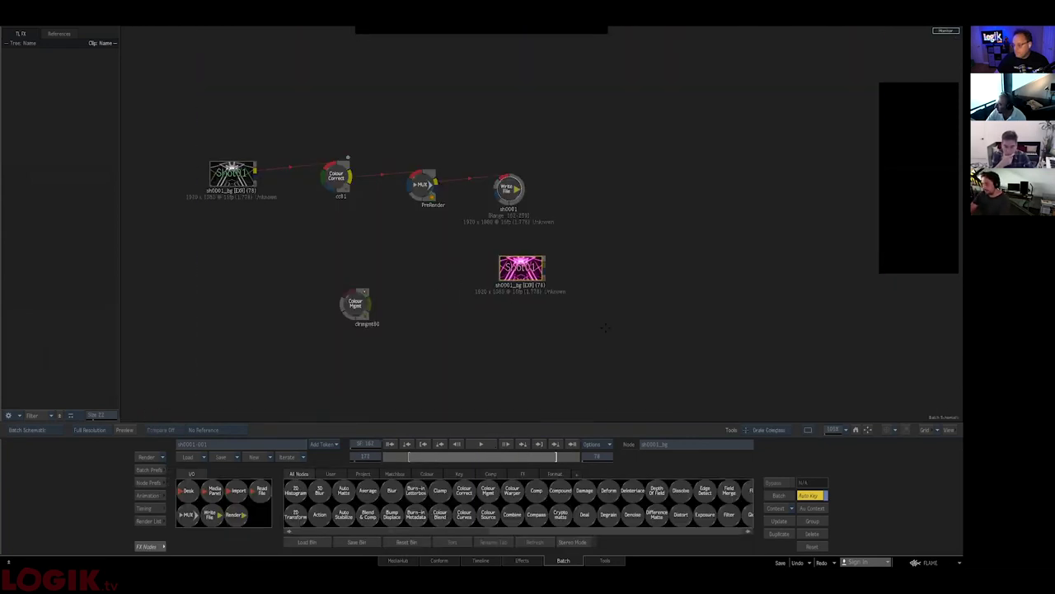
key(c)
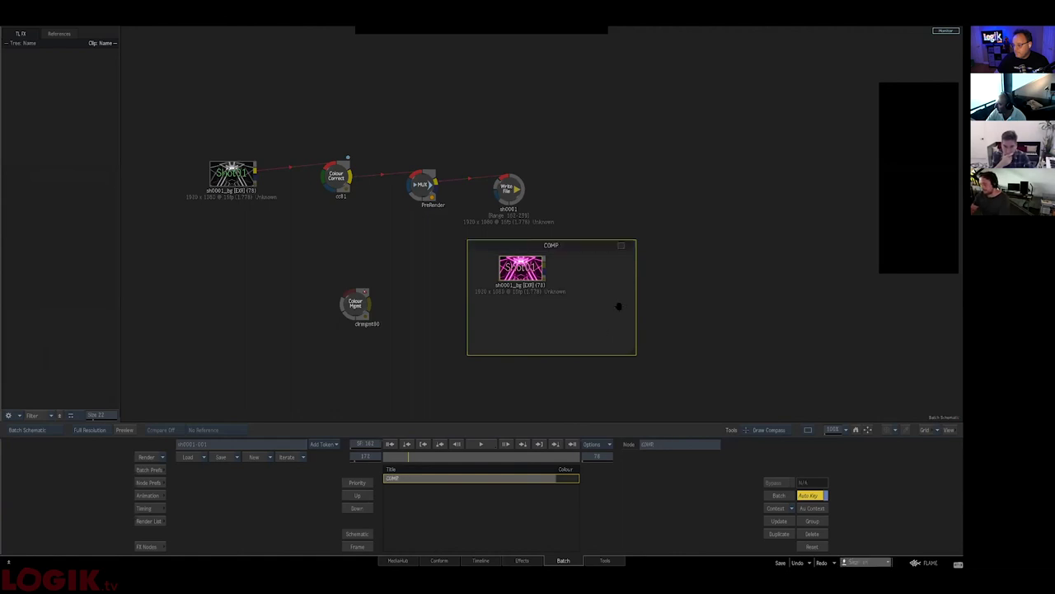
- Center the sh0001_bg node inside the COMP compass and shift the compass left
click(437, 374)
drag(521, 268, 546, 283)
drag(608, 241, 571, 245)
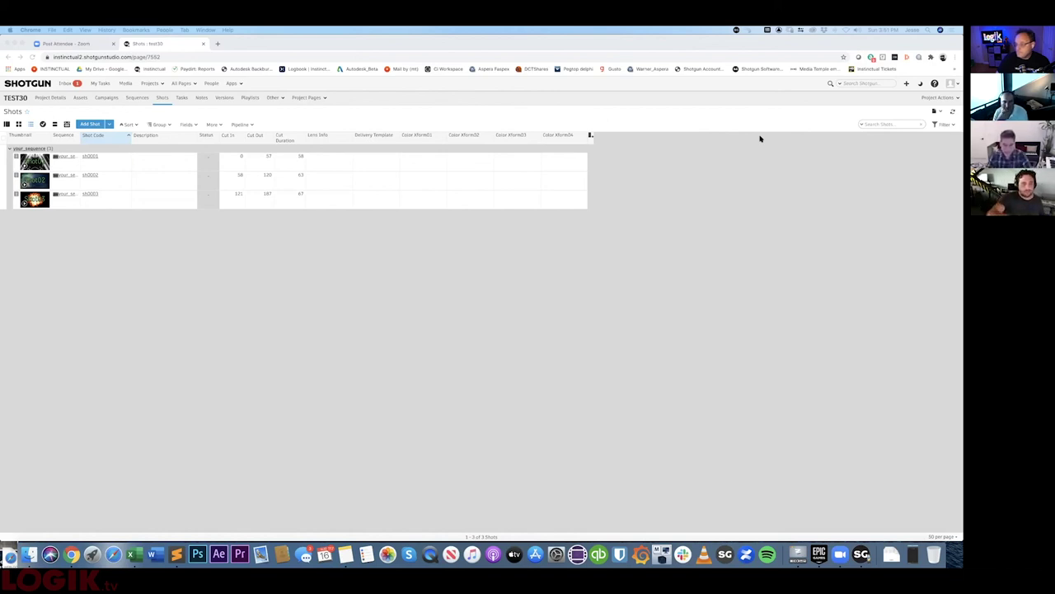
- Review the Color Xform01 field configuration, cancel it, and bring up the Projects list
click(415, 136)
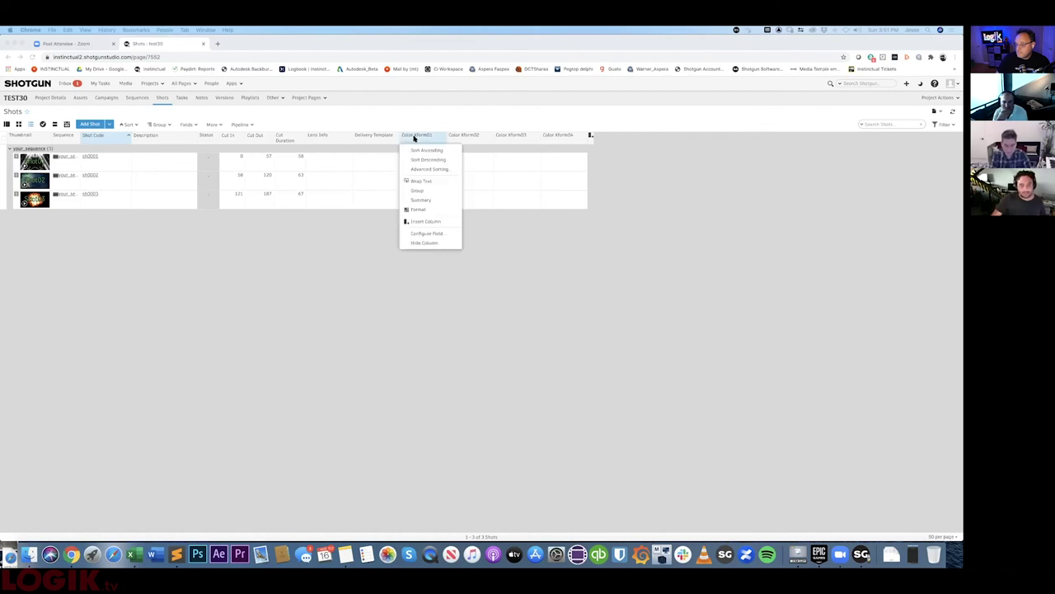
click(427, 235)
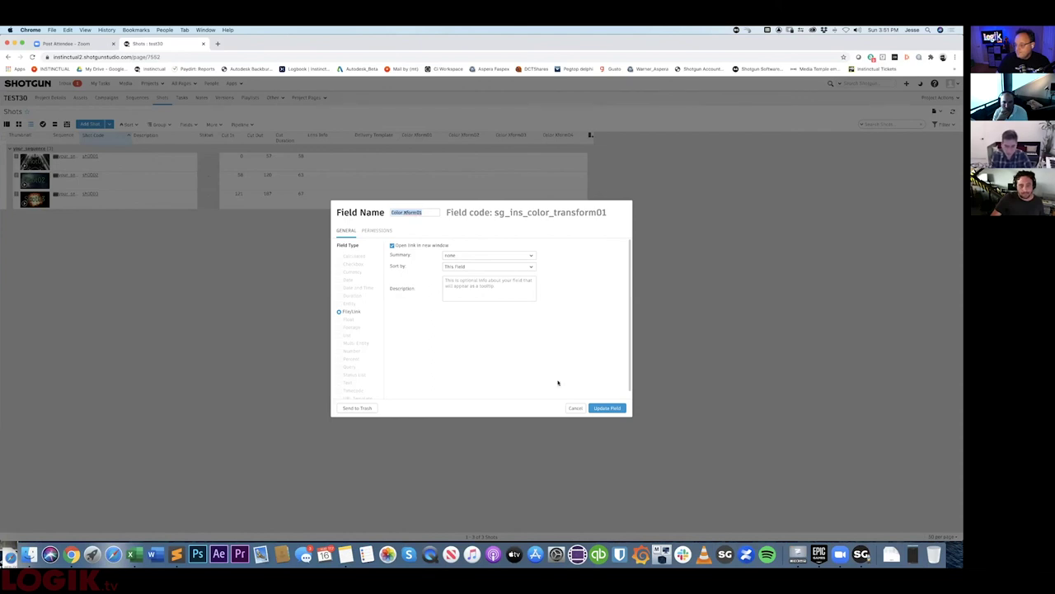
click(488, 136)
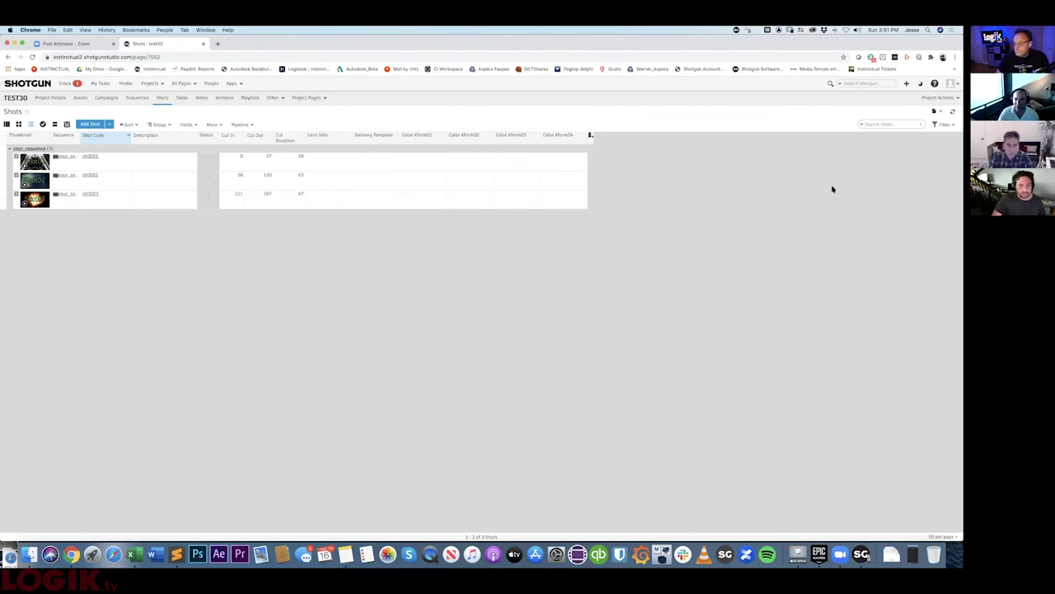
click(152, 85)
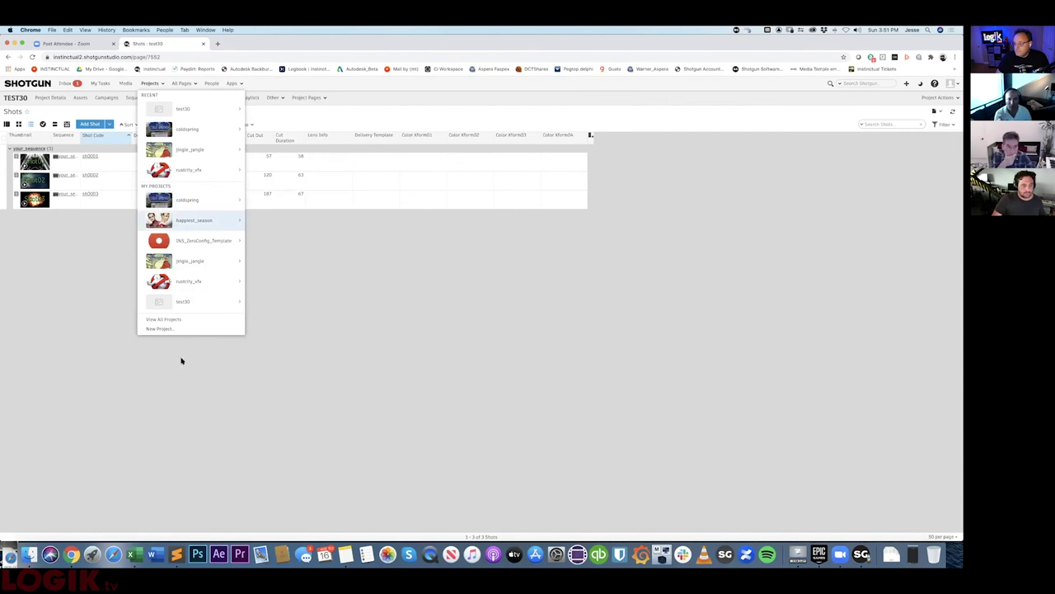
- Bring up Change Project Configuration from the test30 project row's right-click actions
click(185, 319)
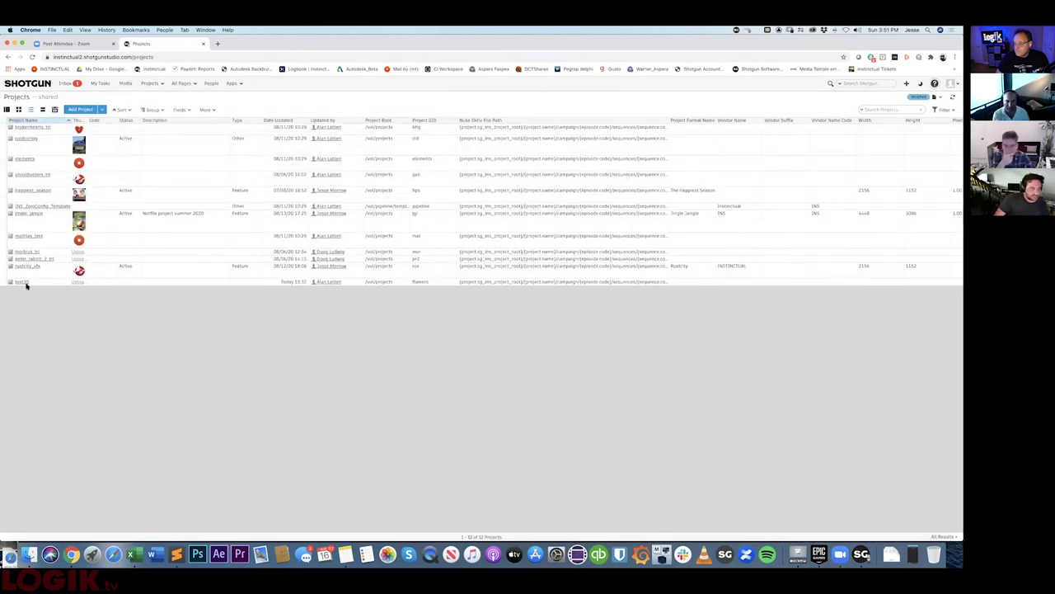
right_click(21, 282)
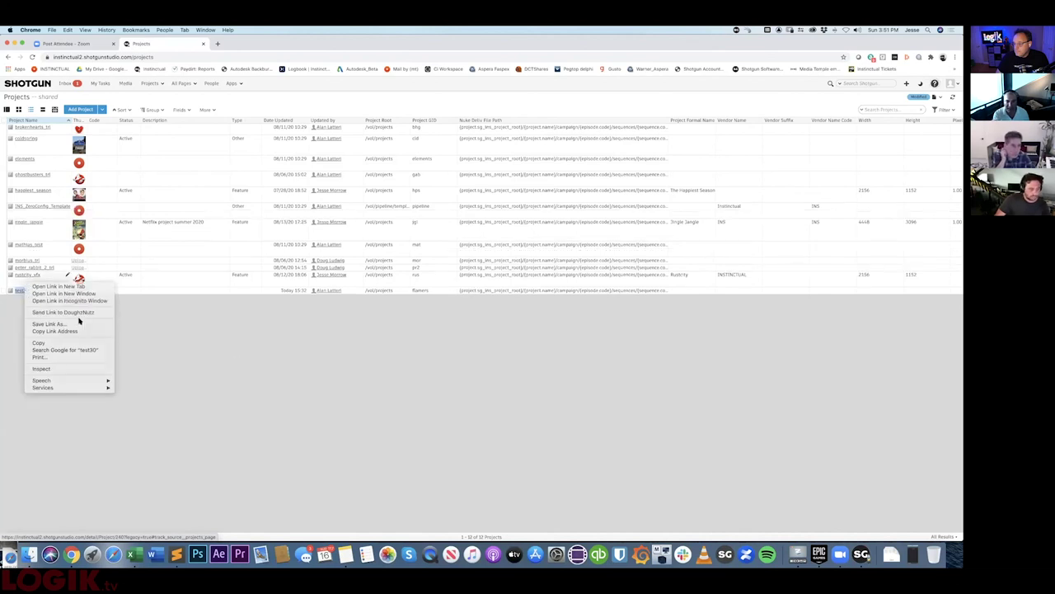
key(Escape)
right_click(46, 294)
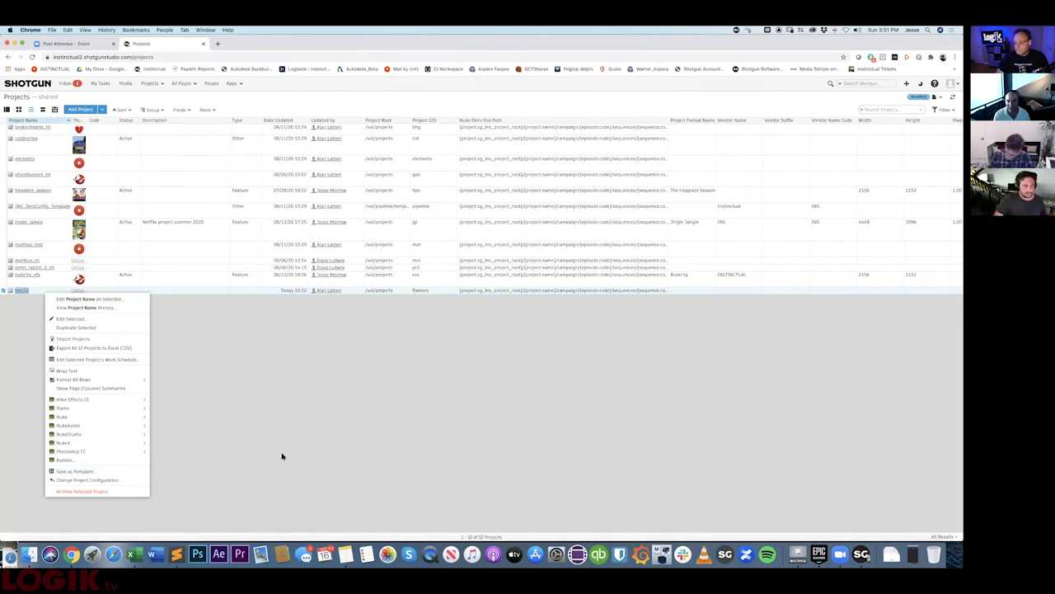
mouse_move(137, 443)
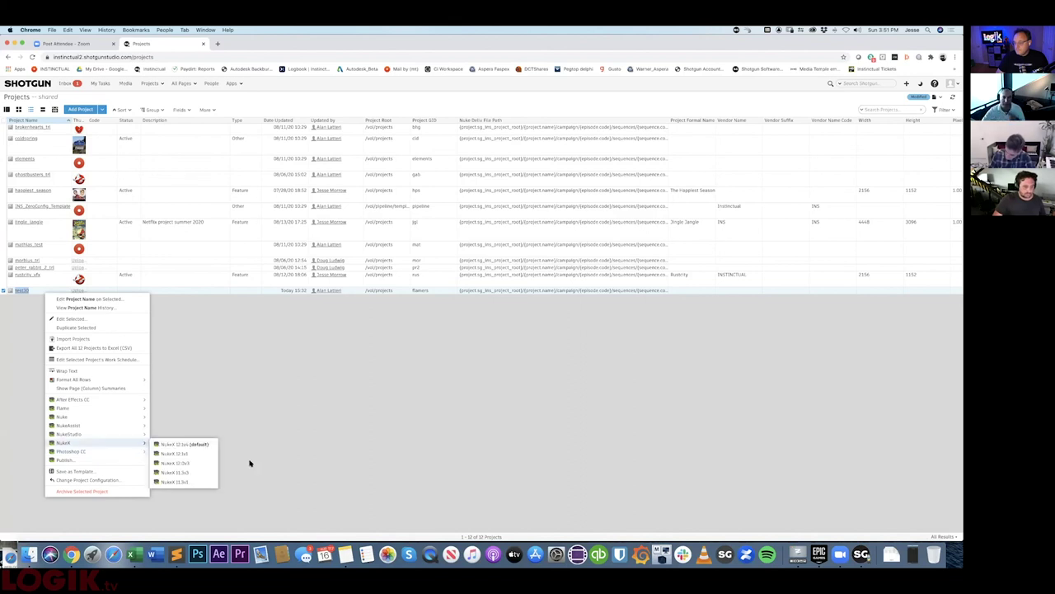
click(259, 427)
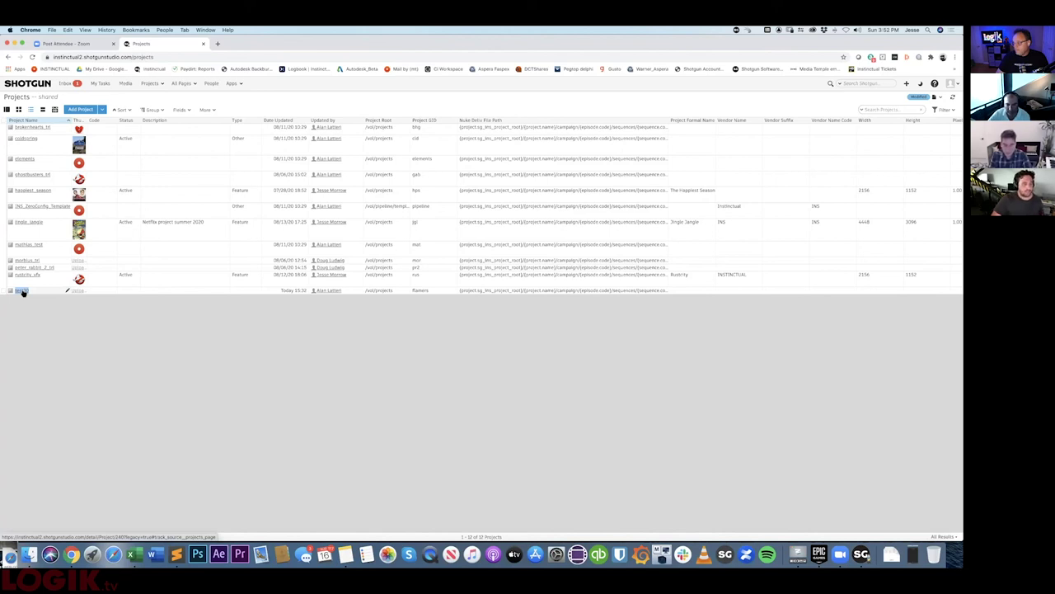
right_click(22, 292)
click(6, 304)
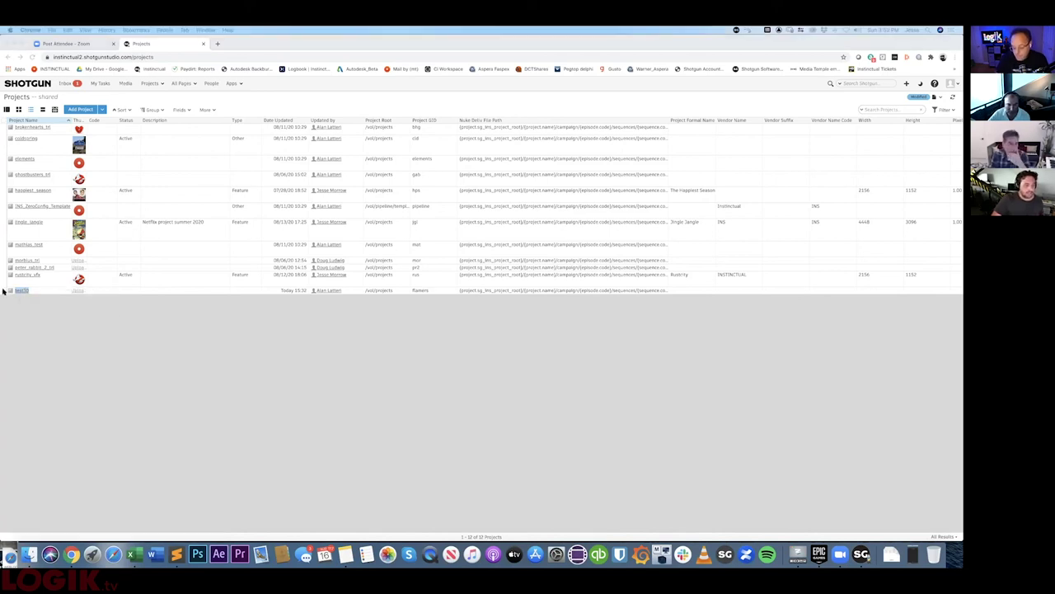
right_click(45, 292)
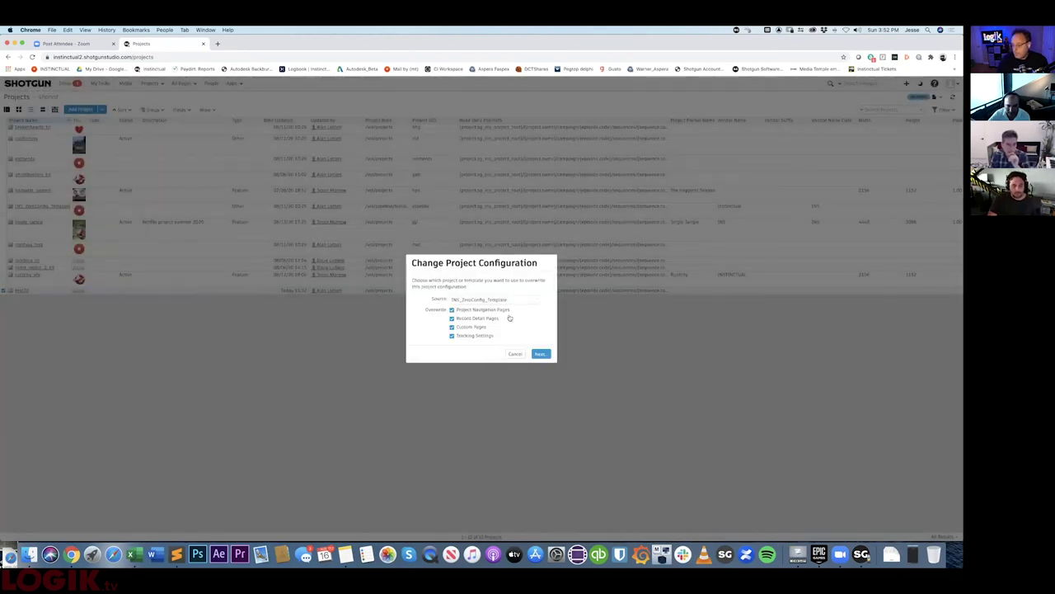
- Overwrite test30's configuration from rustcity_vfx, confirm the change, and open test30
click(499, 299)
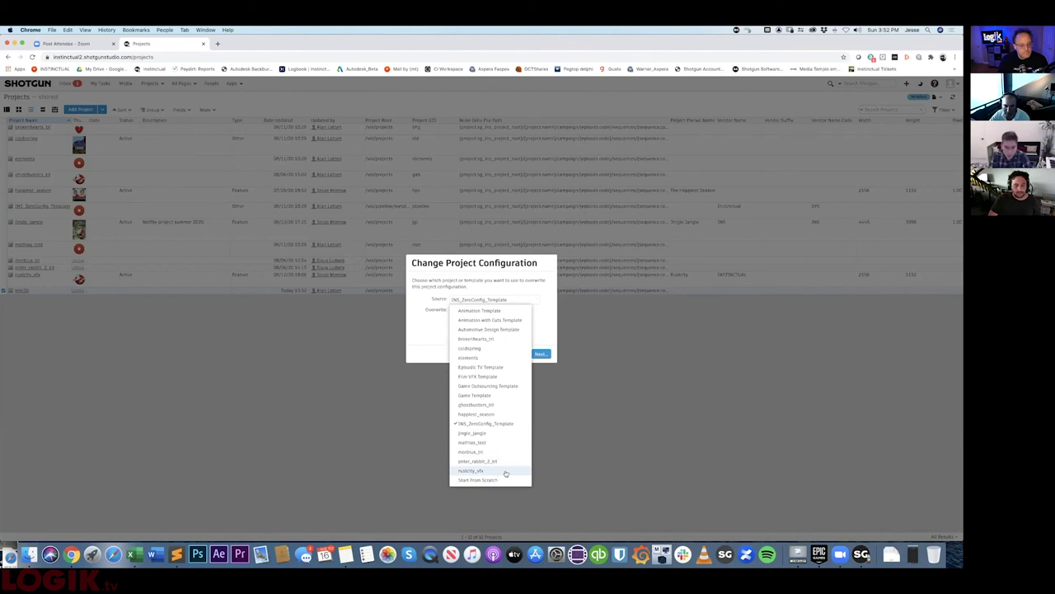
click(502, 471)
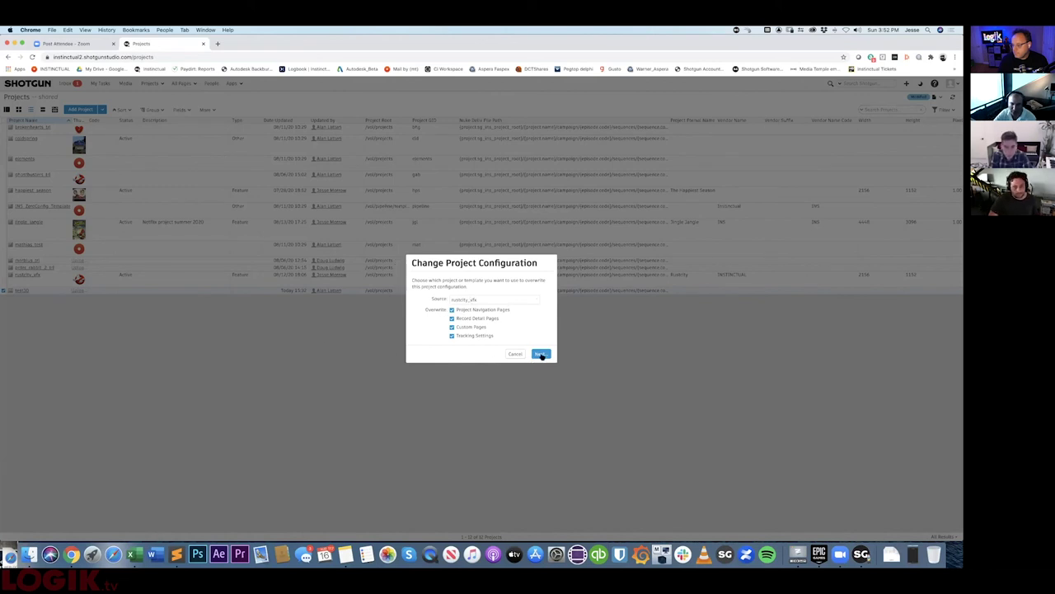
click(550, 352)
click(394, 329)
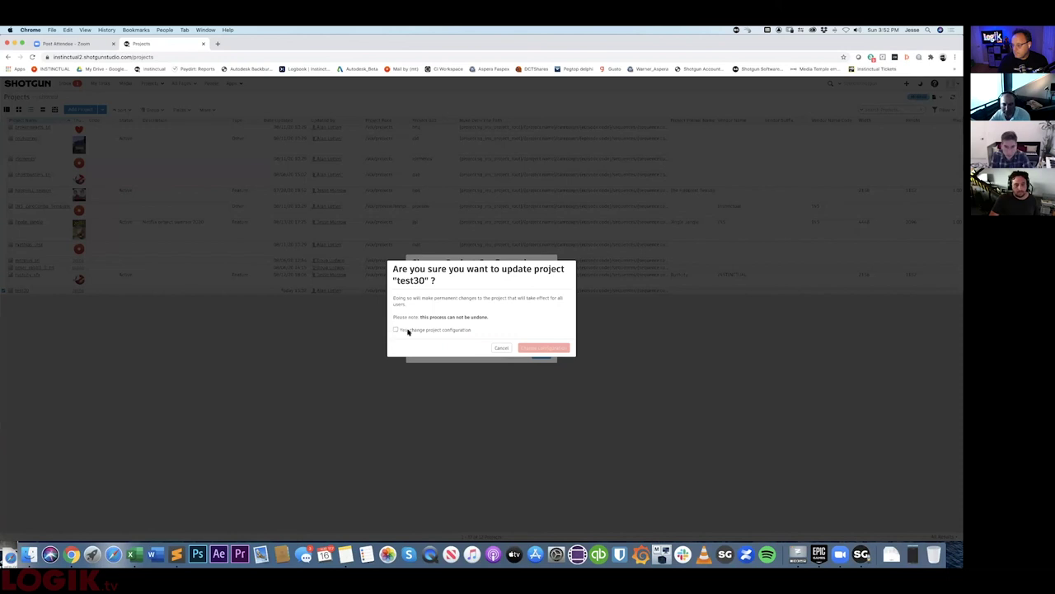
click(550, 347)
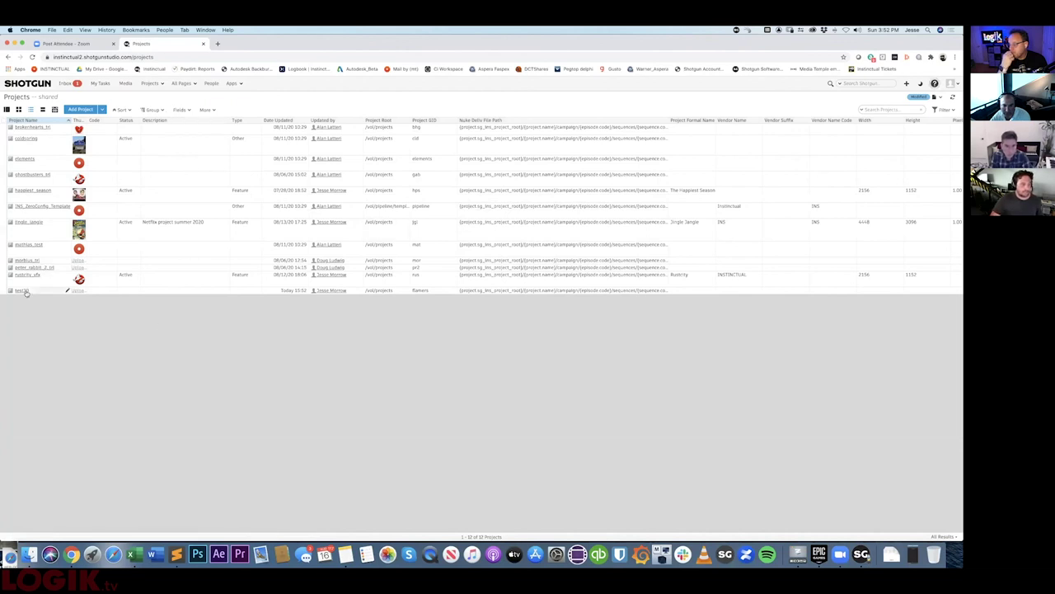
click(25, 292)
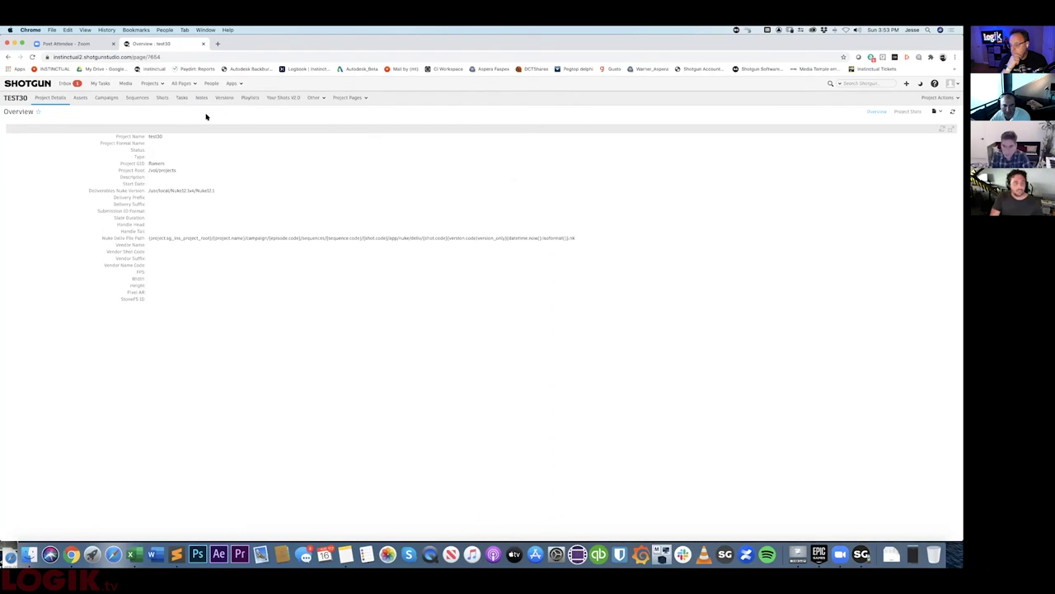
- Apply the INS VFX - Comp Shot task template to sh0001 and sh0002
click(162, 98)
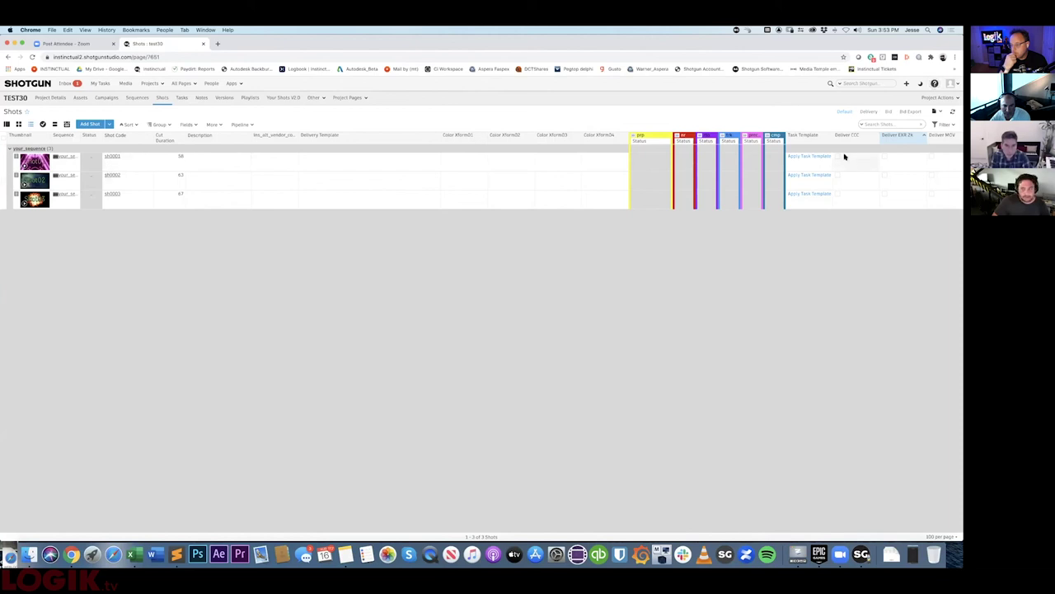
click(809, 156)
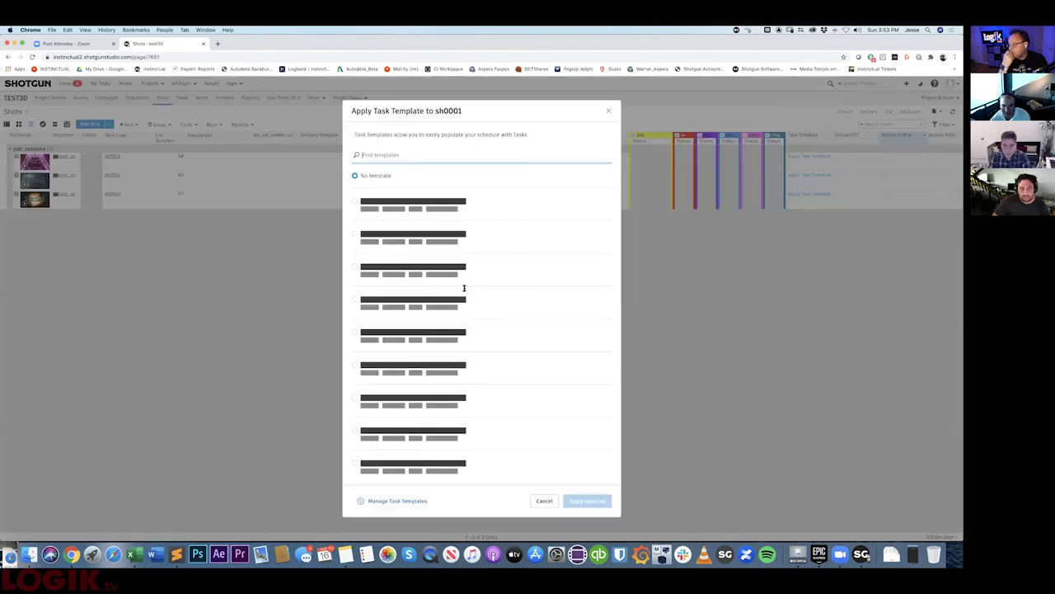
click(355, 331)
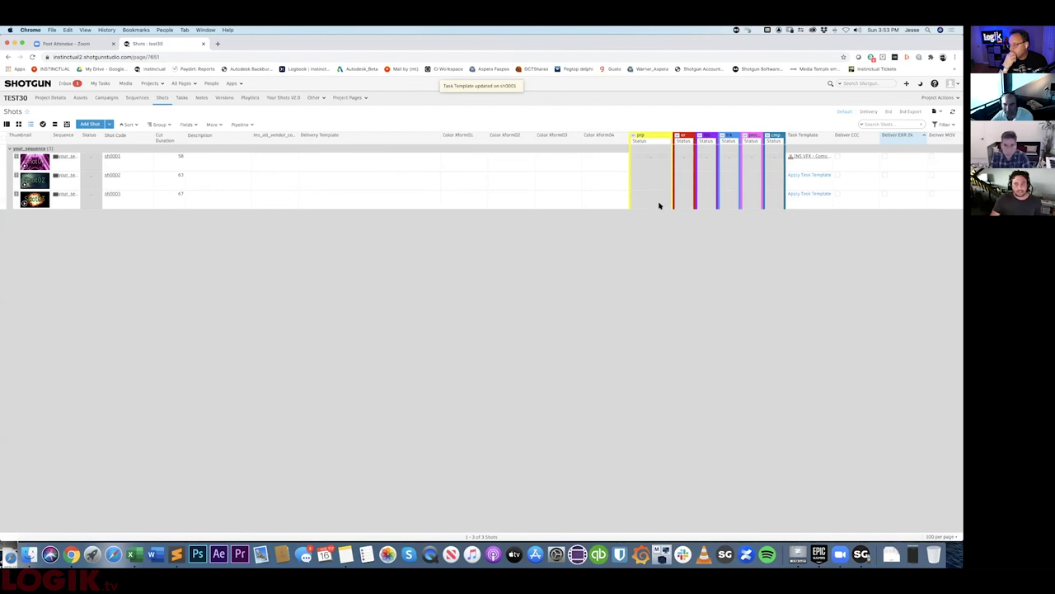
click(804, 176)
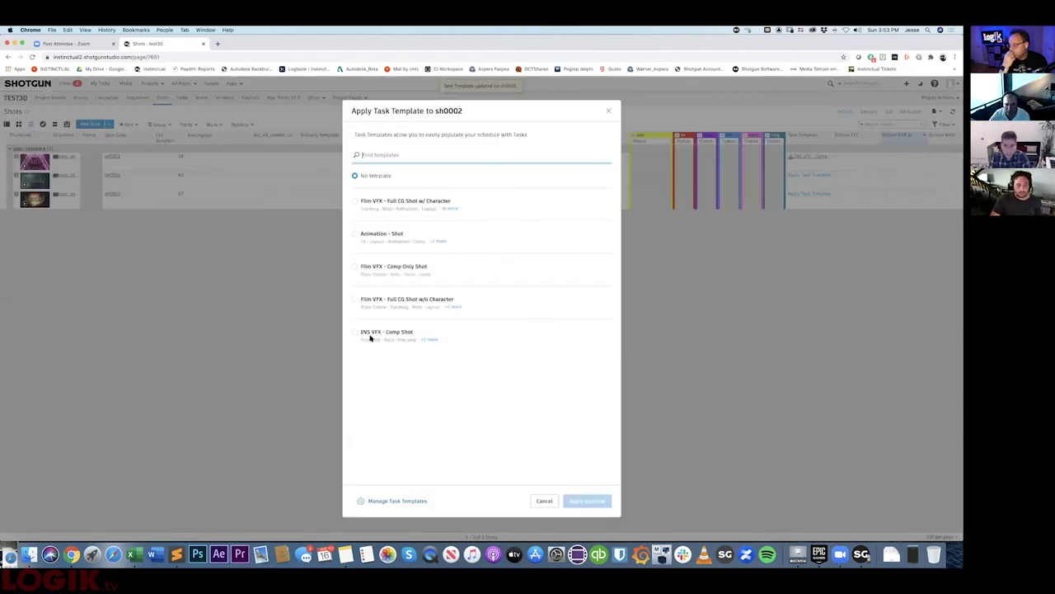
click(371, 334)
click(588, 502)
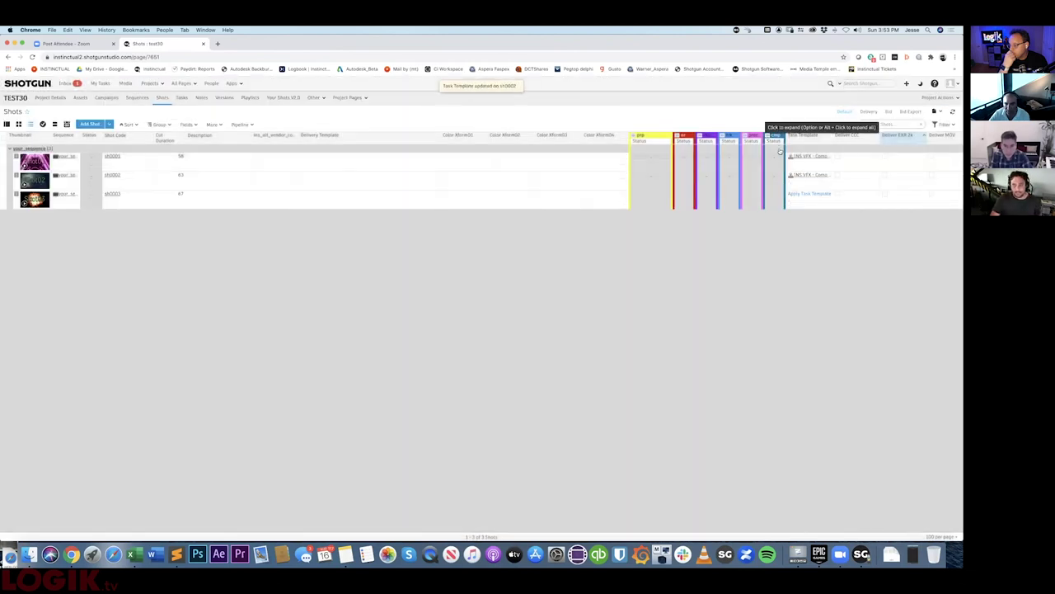
- Apply the INS VFX - Comp Shot task template to sh0003 as well
click(769, 134)
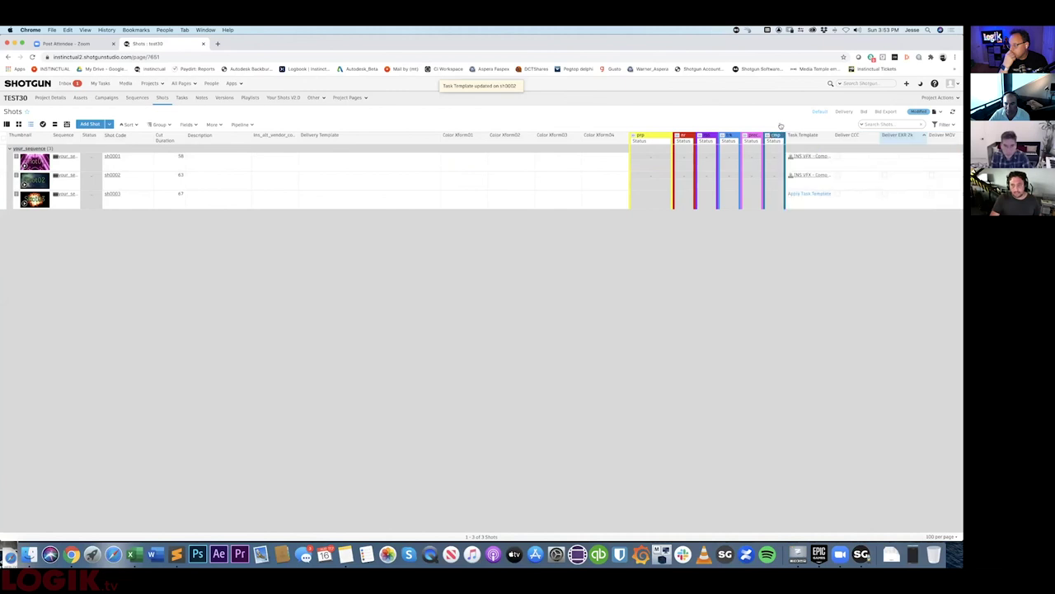
click(770, 134)
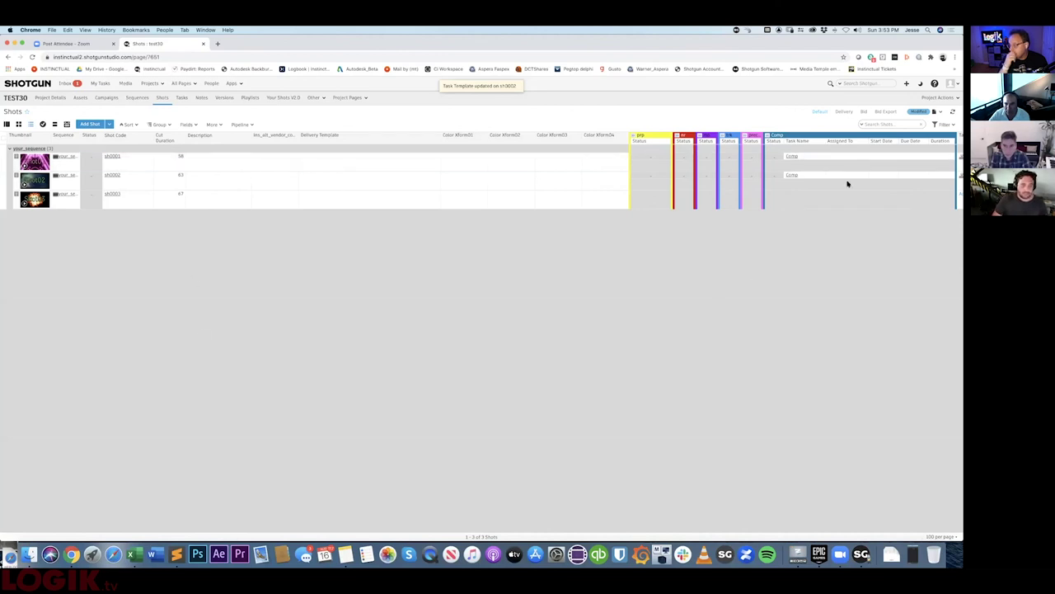
scroll(794, 203, right, 5)
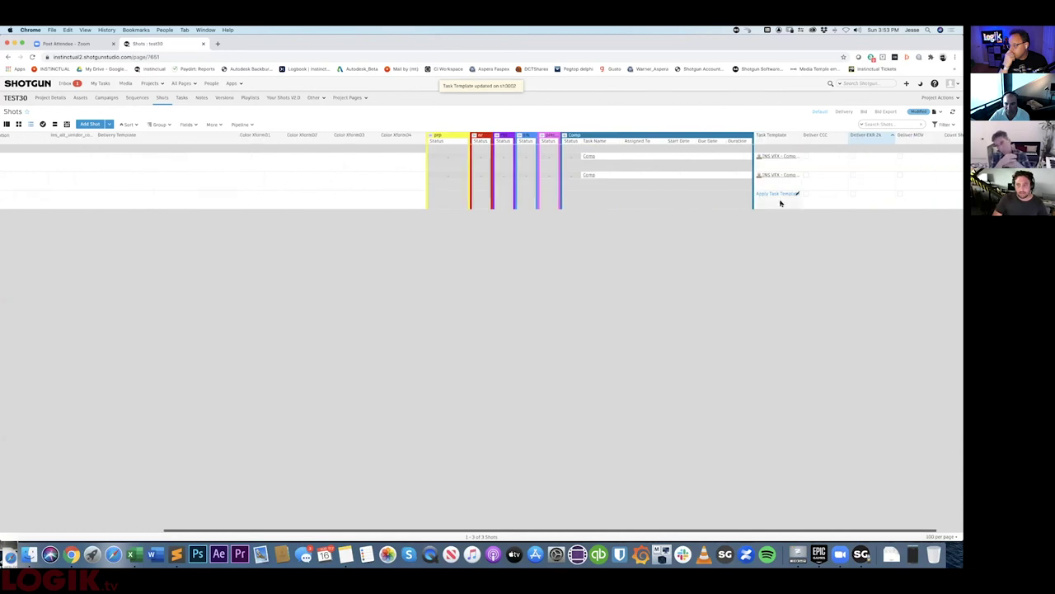
click(781, 201)
click(700, 305)
click(779, 194)
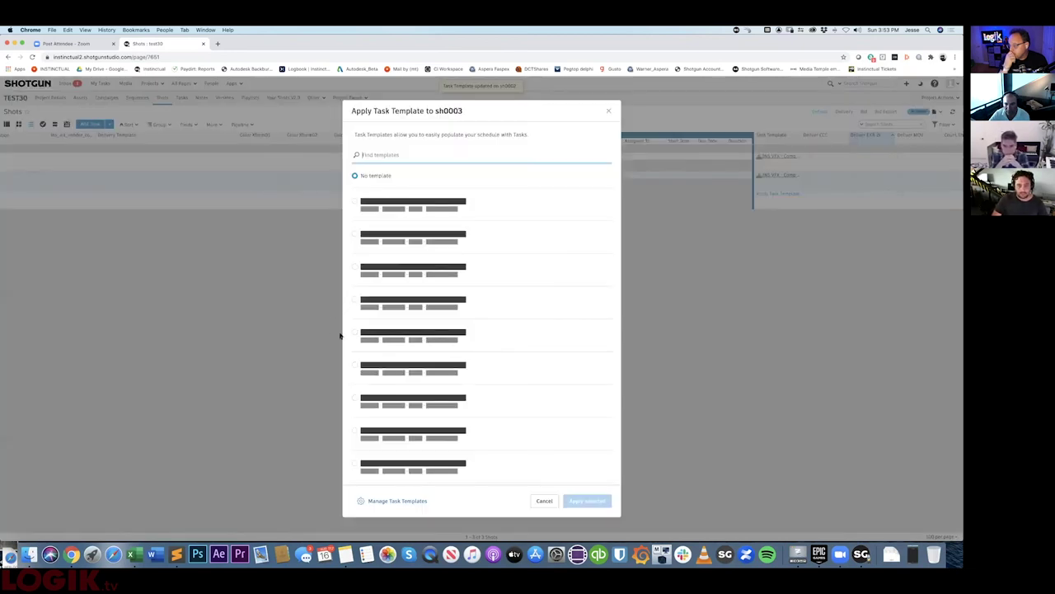
click(354, 332)
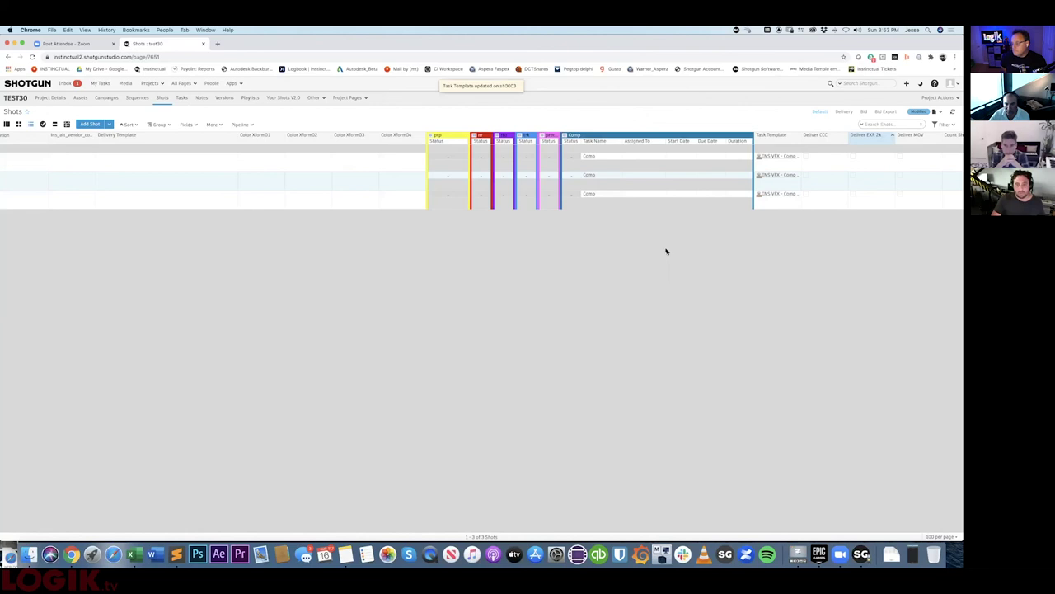
click(573, 157)
- Set the Comp tasks of sh0001, sh0002 and sh0003 to Ready to Start
click(590, 181)
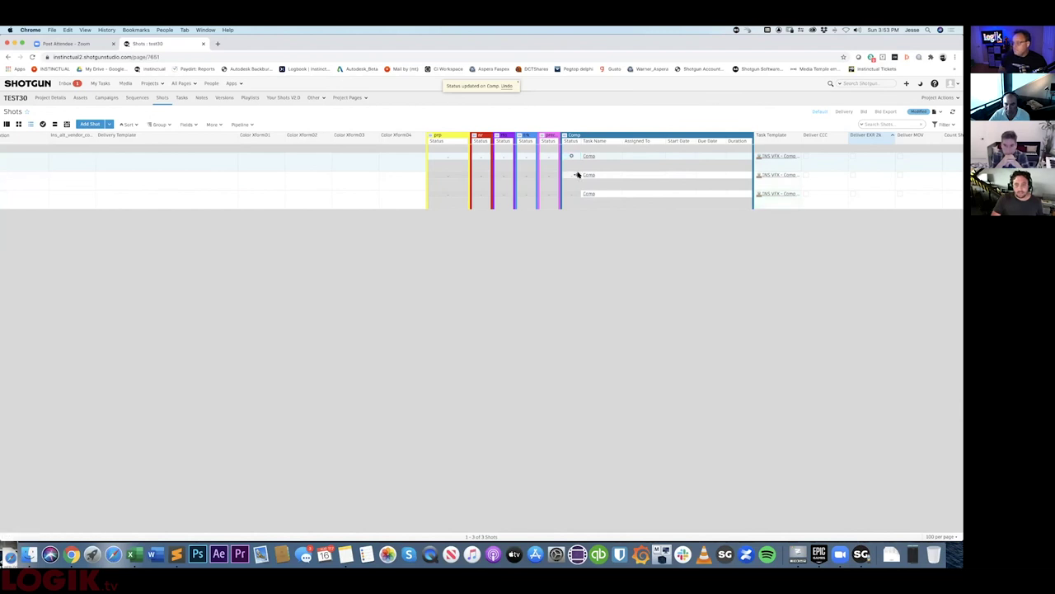
click(578, 173)
click(584, 199)
click(576, 194)
click(591, 223)
- Assign all three shots' Comp tasks to the same artist
click(658, 155)
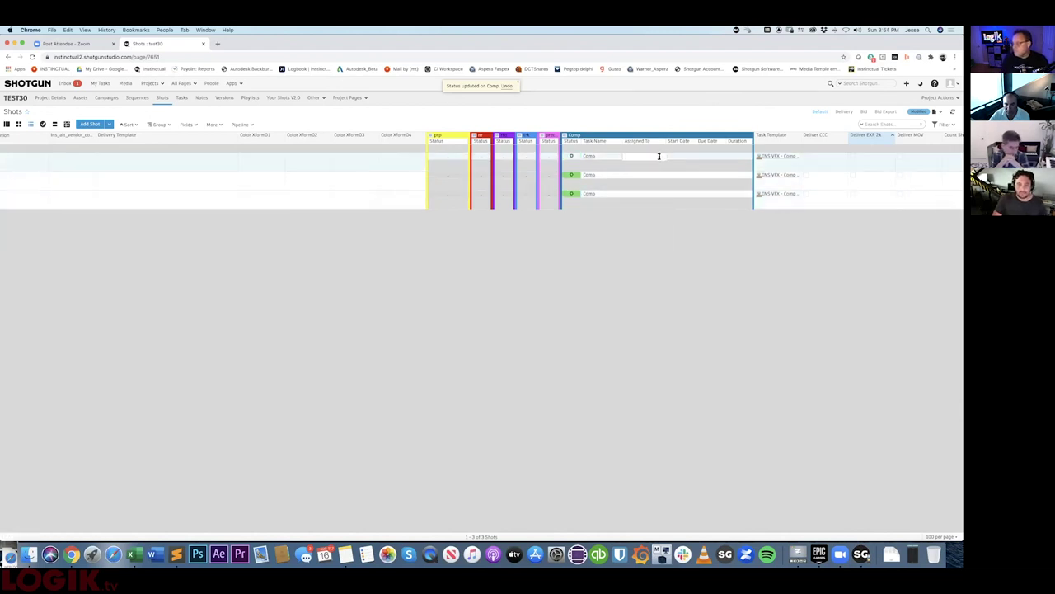
text(jes)
key(Return)
click(659, 174)
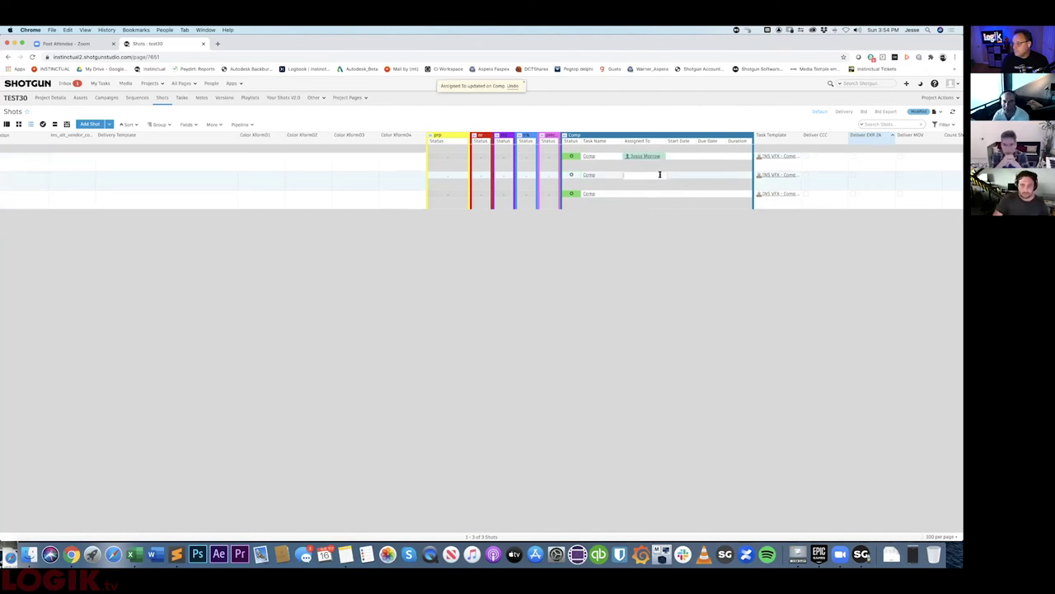
text(jes)
key(Return)
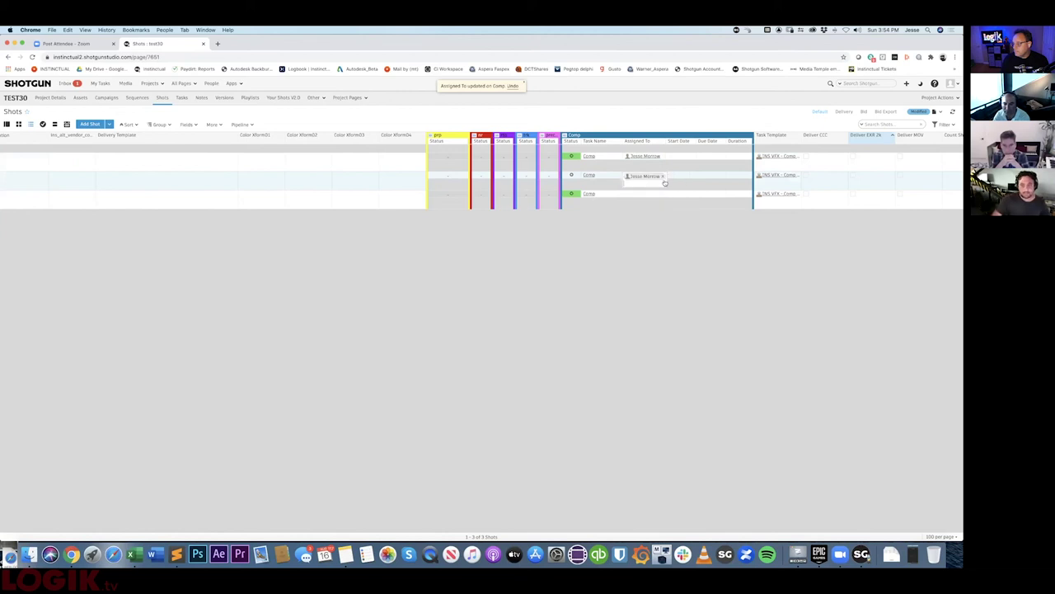
click(661, 193)
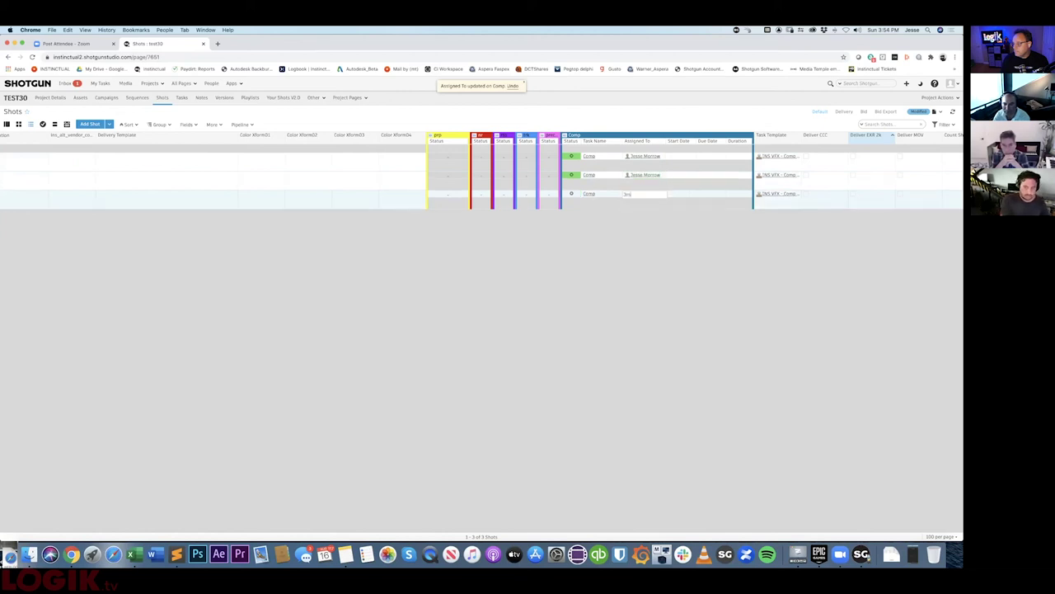
text(jes)
key(Return)
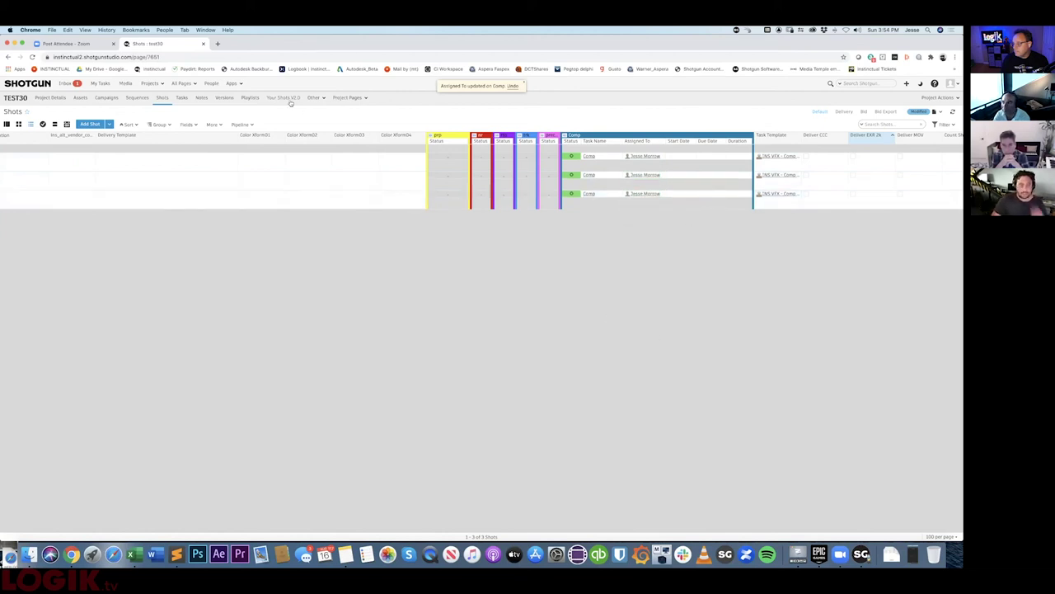
click(288, 99)
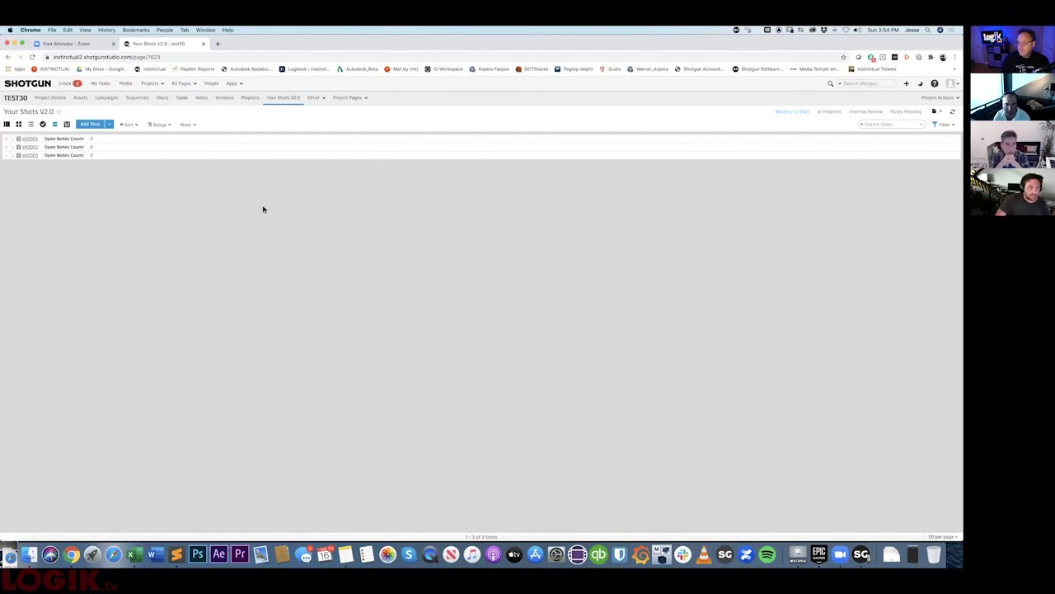
- Expand sh0001, sh0002 and sh0003, and change the status of sh0001's Comp task
click(13, 139)
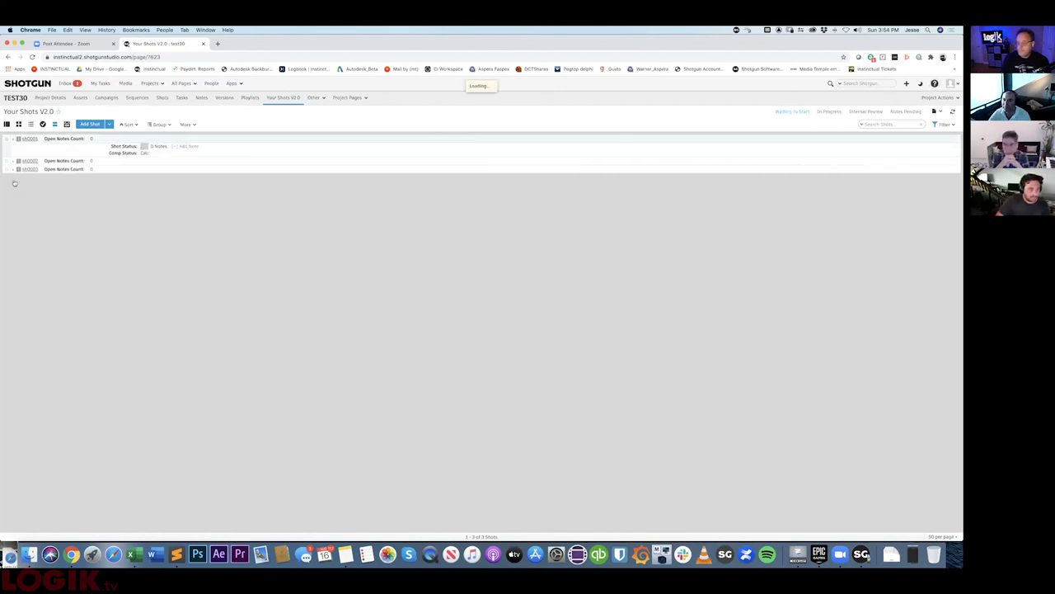
click(14, 188)
click(14, 240)
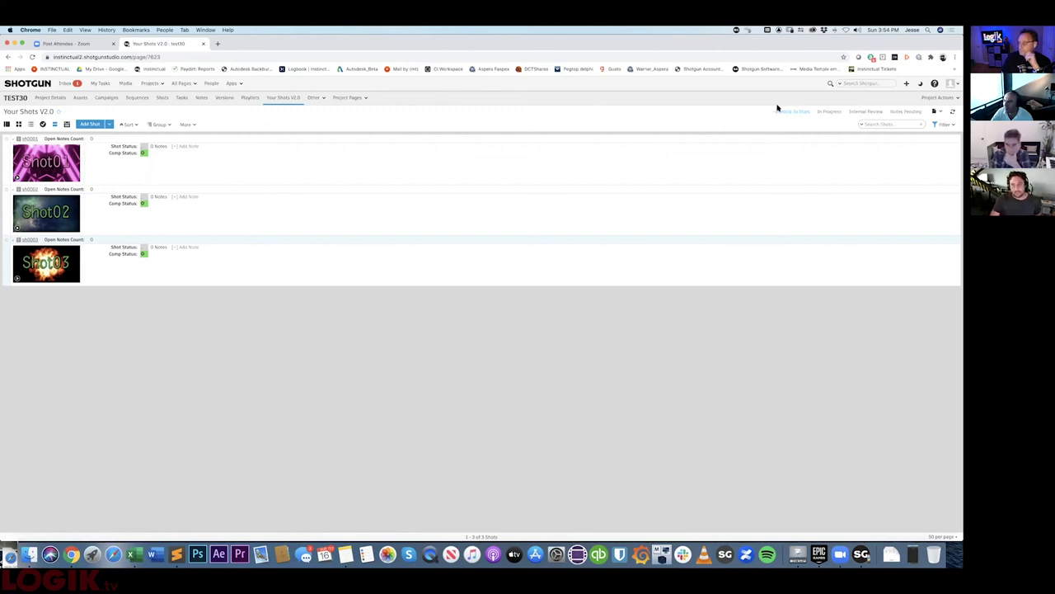
click(142, 153)
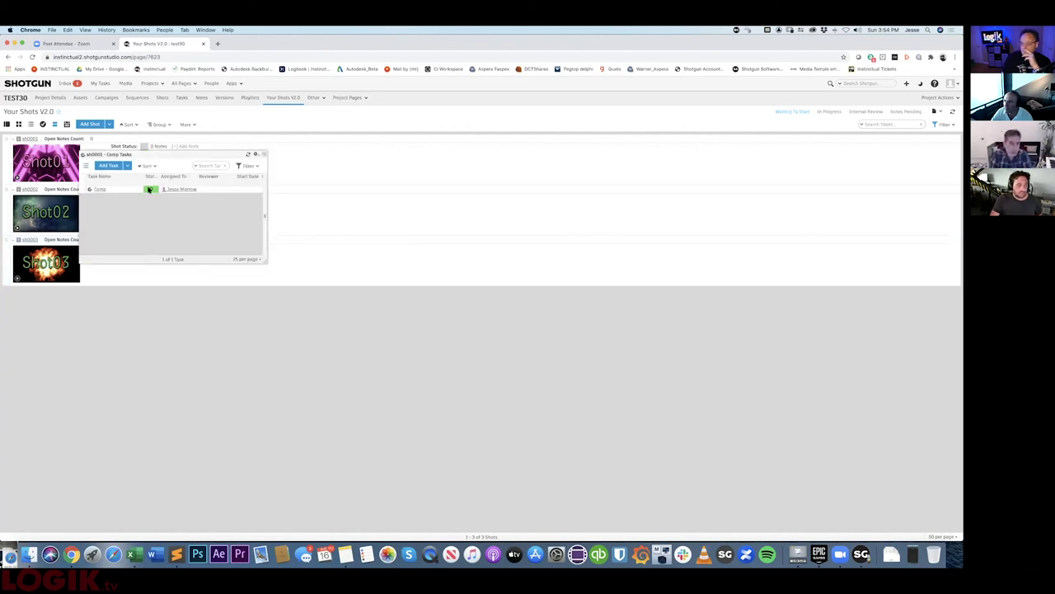
click(153, 189)
click(165, 229)
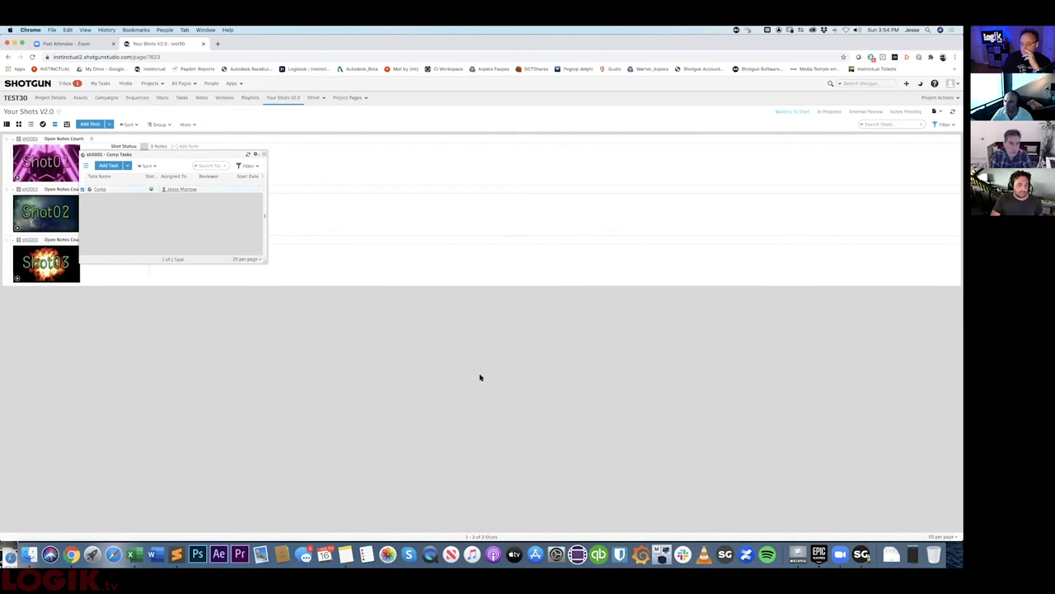
click(264, 155)
- Reload Your Shots, filter to In Progress shots, and expand sh0001
click(33, 57)
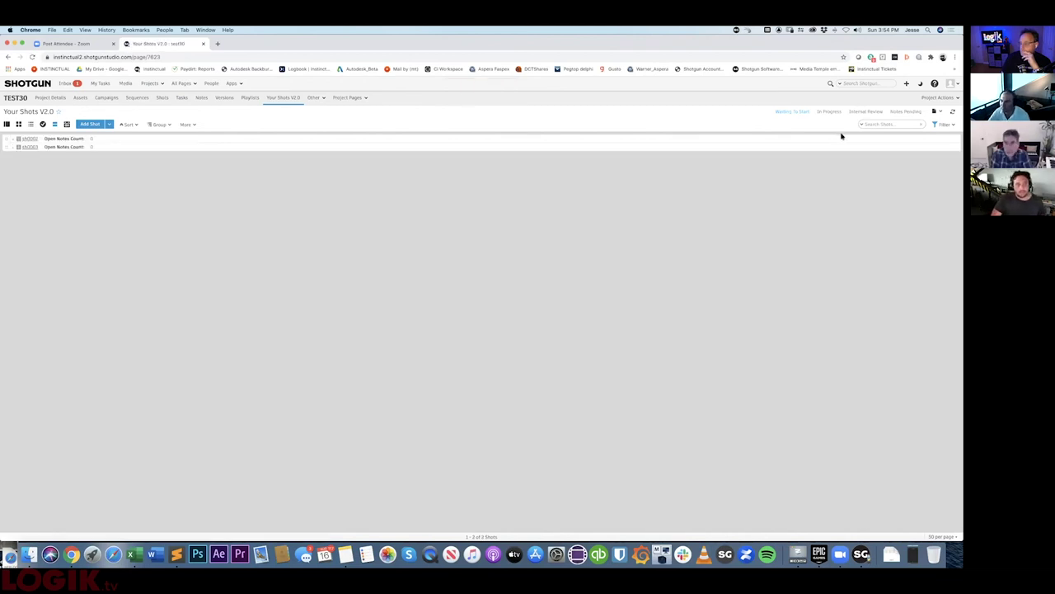
click(828, 111)
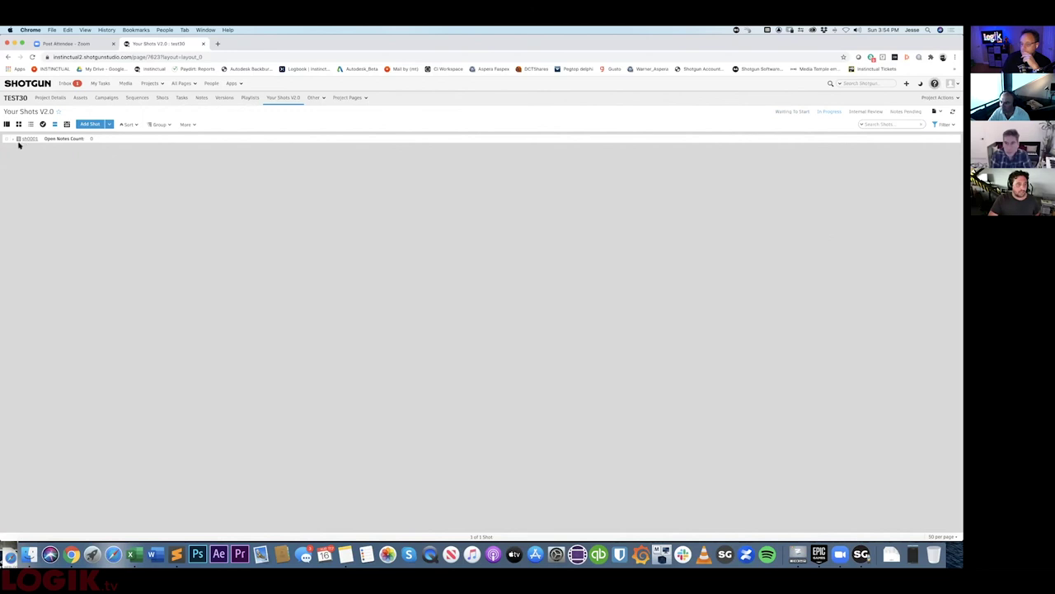
click(15, 140)
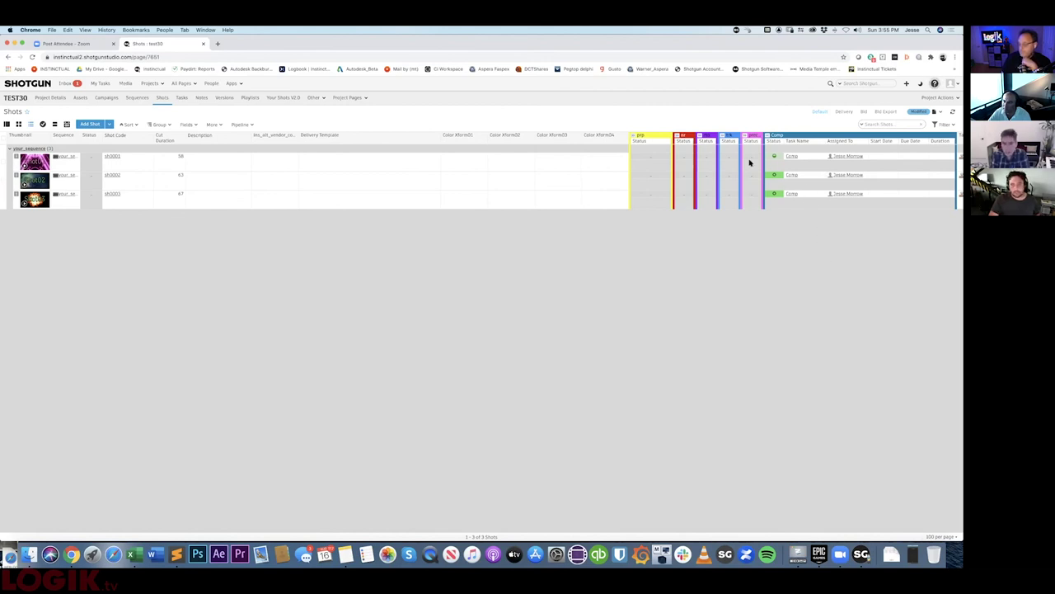
- In Your Shots V2.0, set sh0001's Comp task to Internal Review, then return to Shots
click(268, 99)
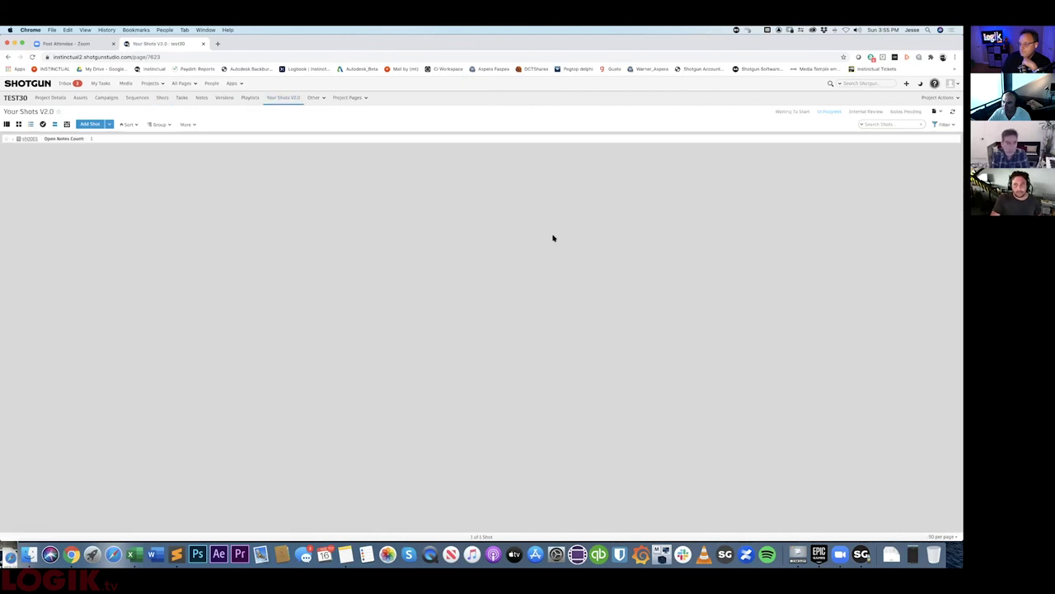
click(14, 138)
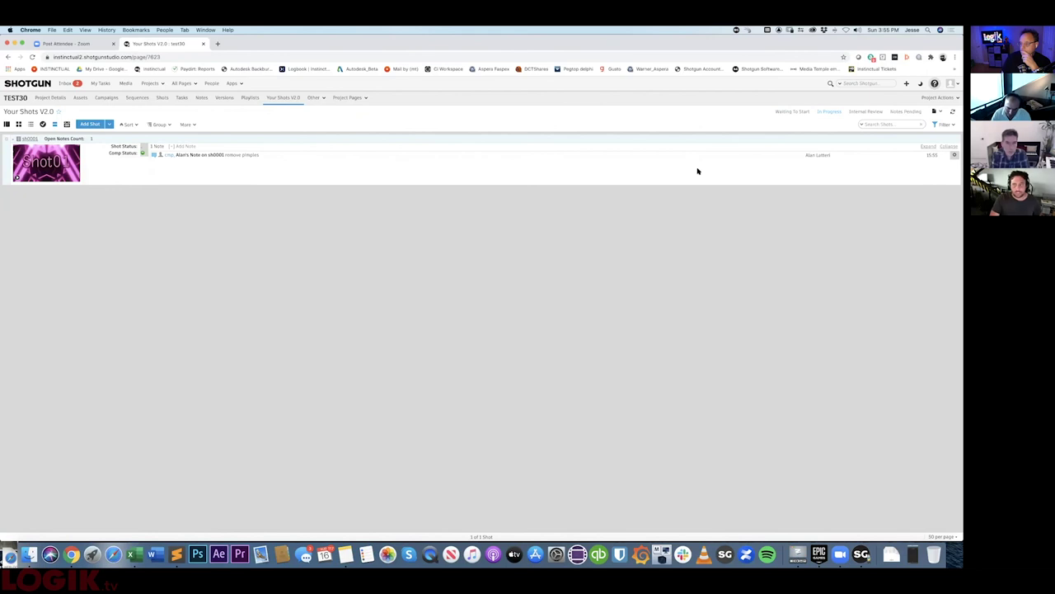
click(144, 154)
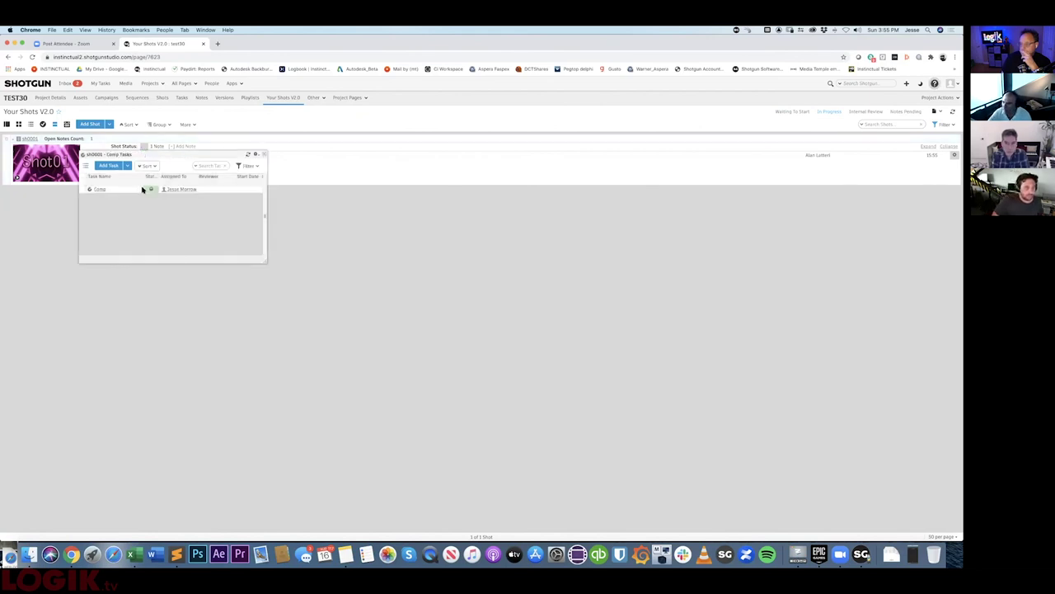
click(155, 188)
click(177, 241)
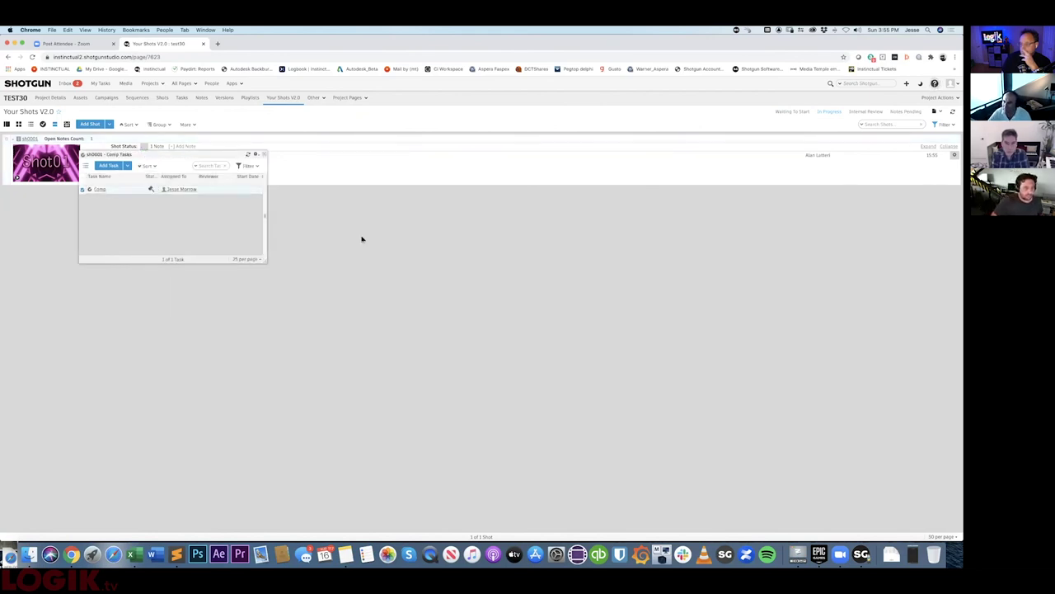
click(263, 155)
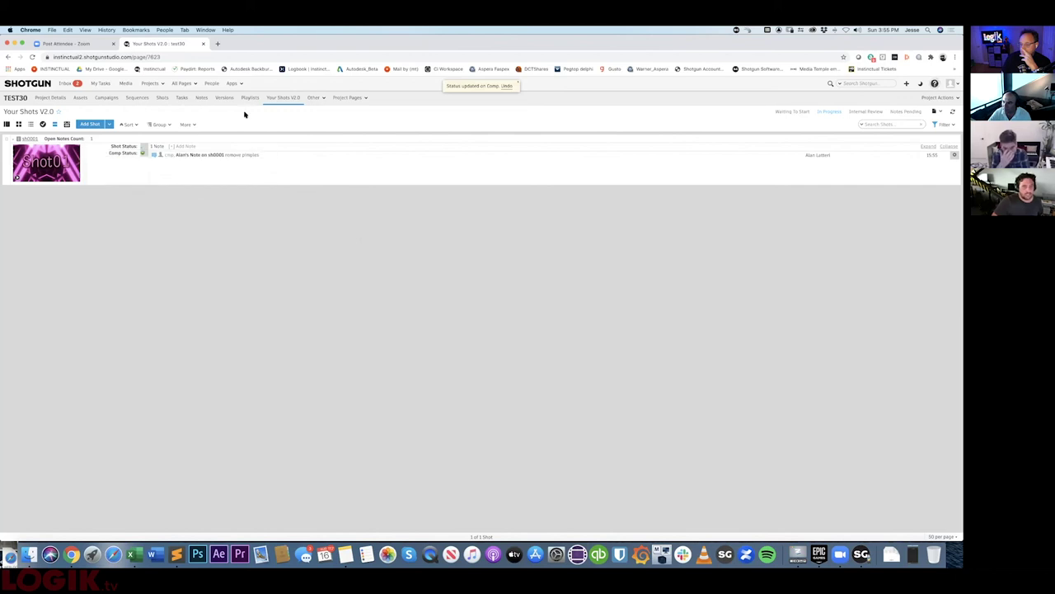
click(157, 99)
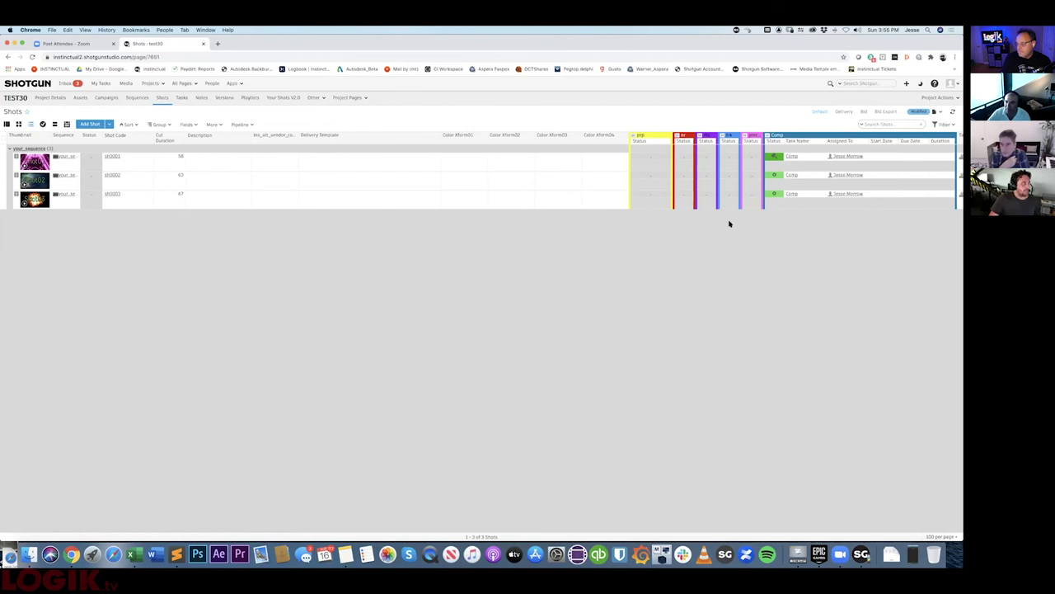
- Change shot sh0001's status from Internal Review to Ready to Send
click(91, 158)
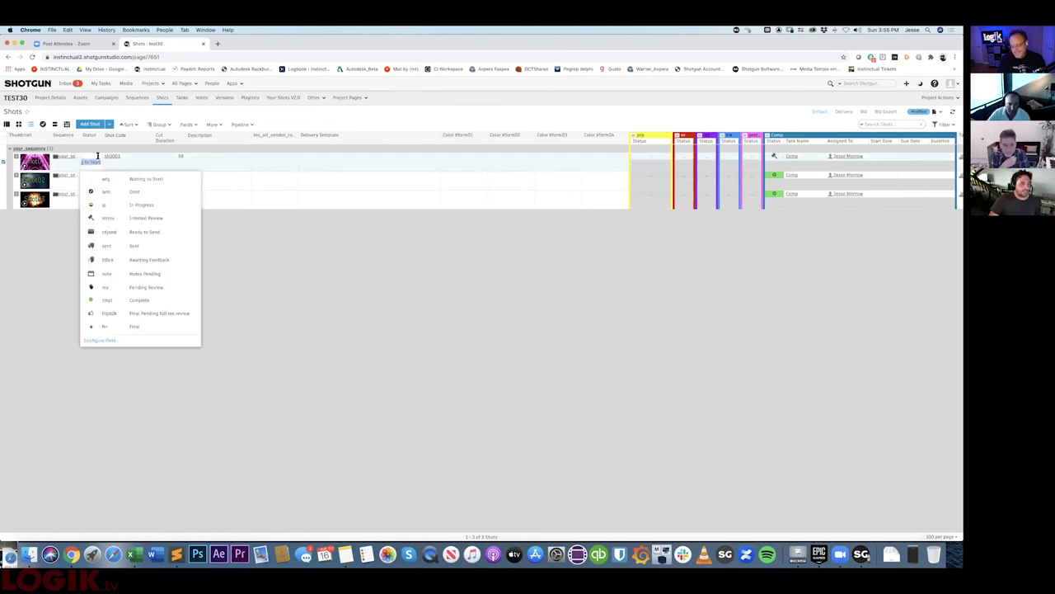
click(136, 218)
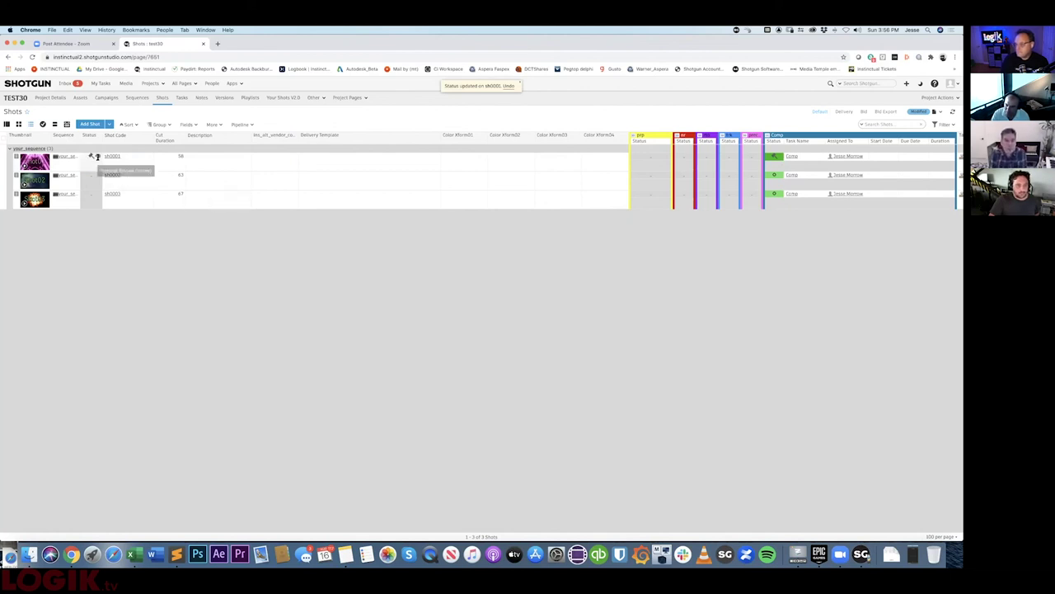
click(97, 156)
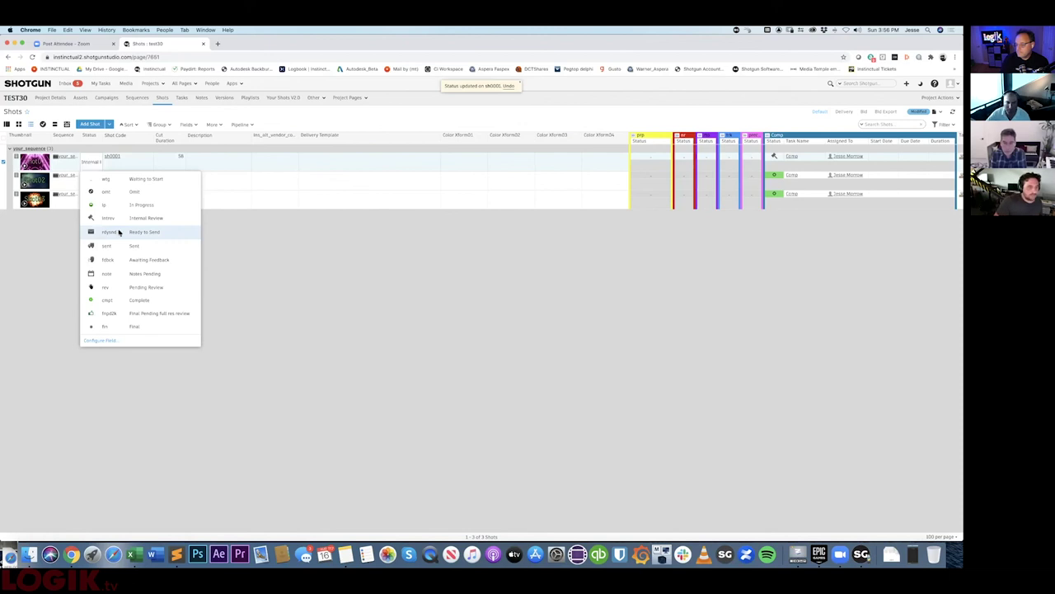
click(119, 232)
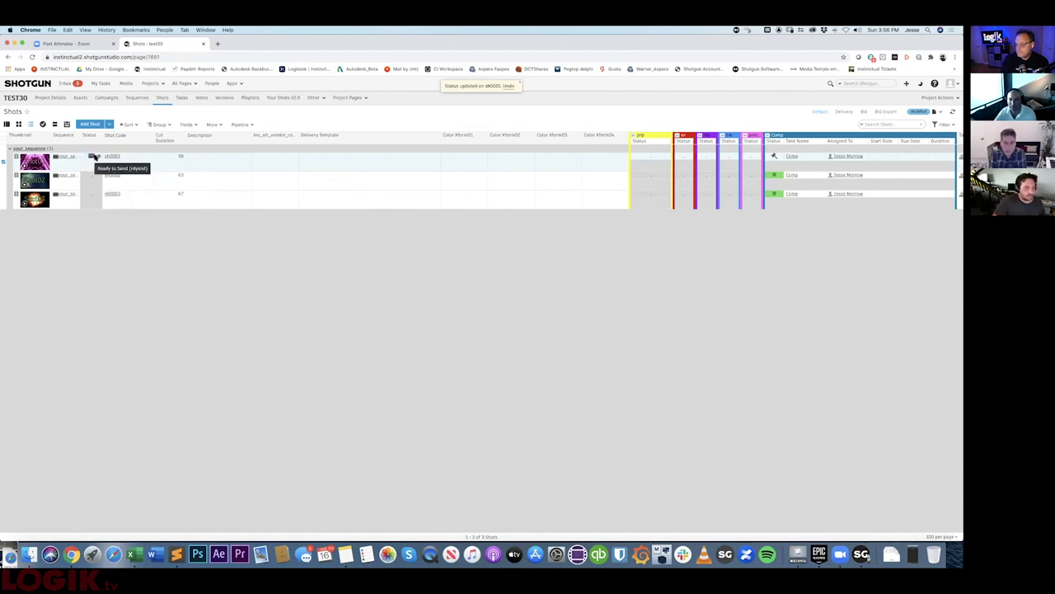
- Set sh0002 and sh0003 to Ready to Send, then view the TEST30 Versions list
click(101, 180)
click(100, 181)
click(119, 251)
click(95, 196)
click(95, 196)
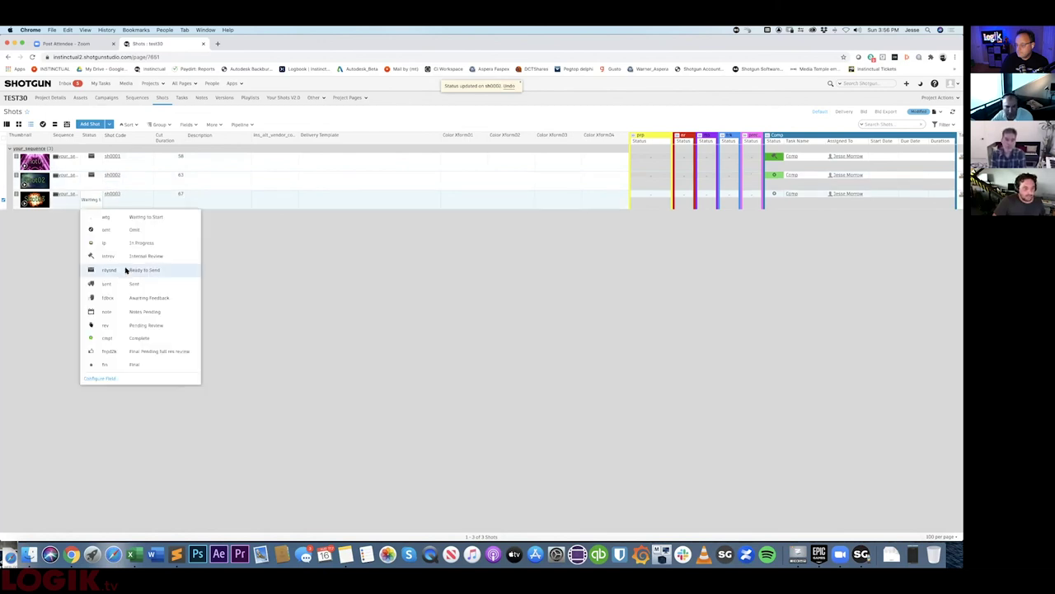
click(125, 270)
click(226, 226)
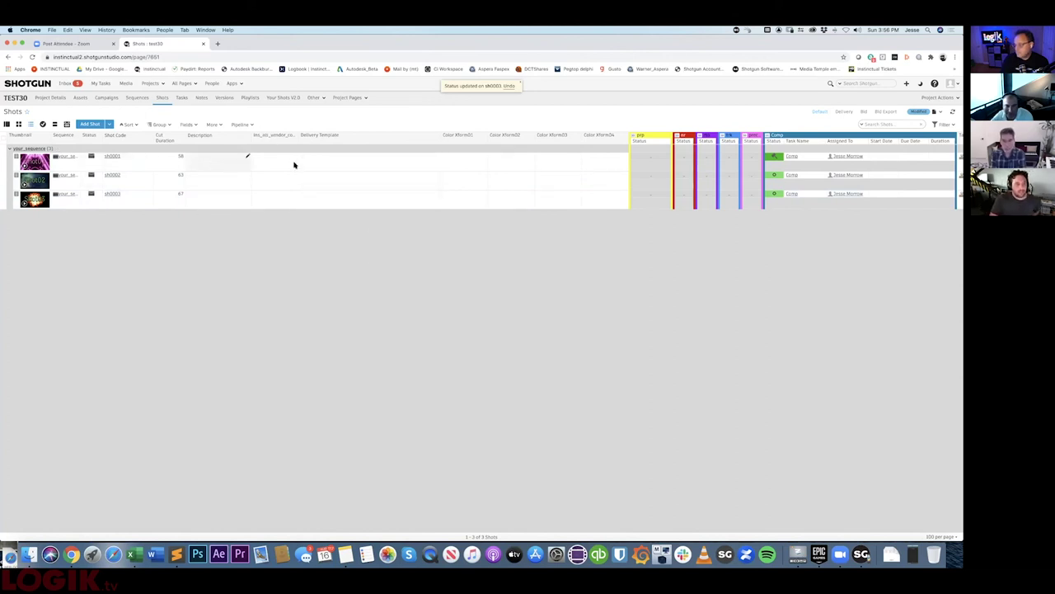
click(221, 100)
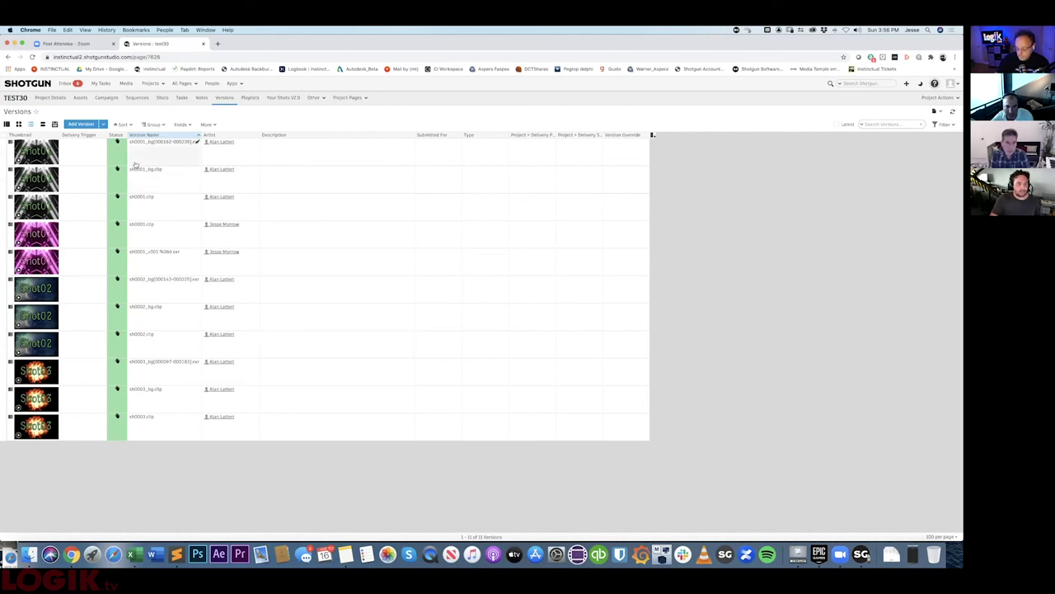
- On the TEST30 Shots list, collapse the Comp task column group, then go to Your Shots V2.0
click(165, 99)
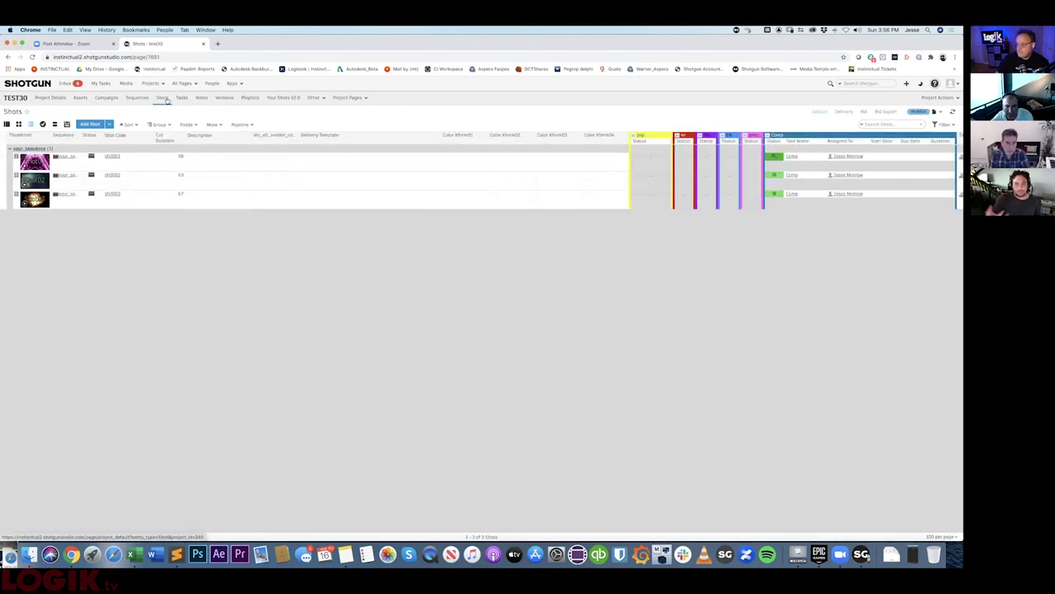
scroll(511, 250, right, 5)
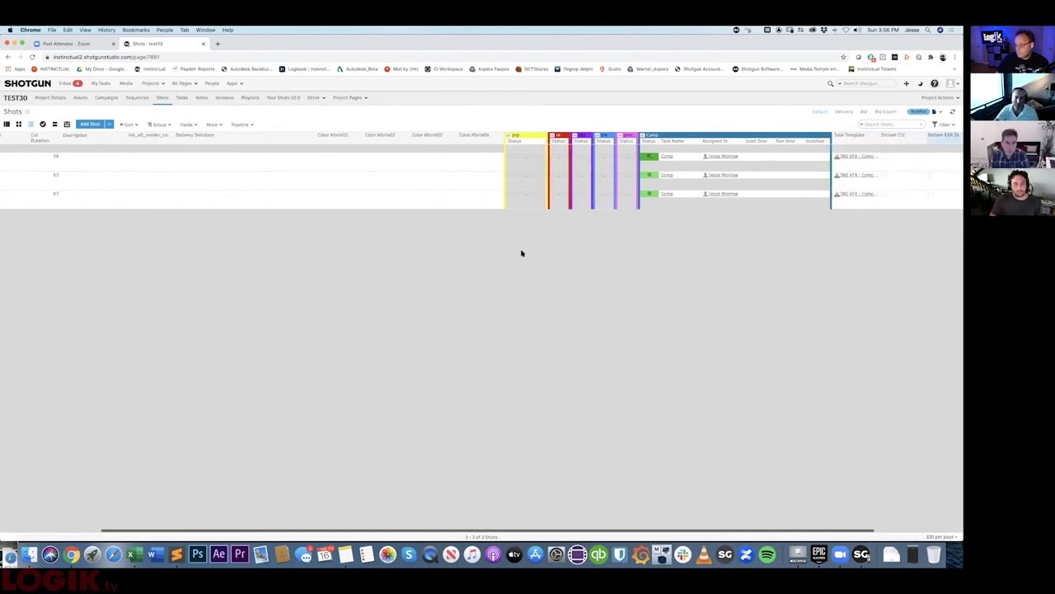
scroll(586, 194, right, 2)
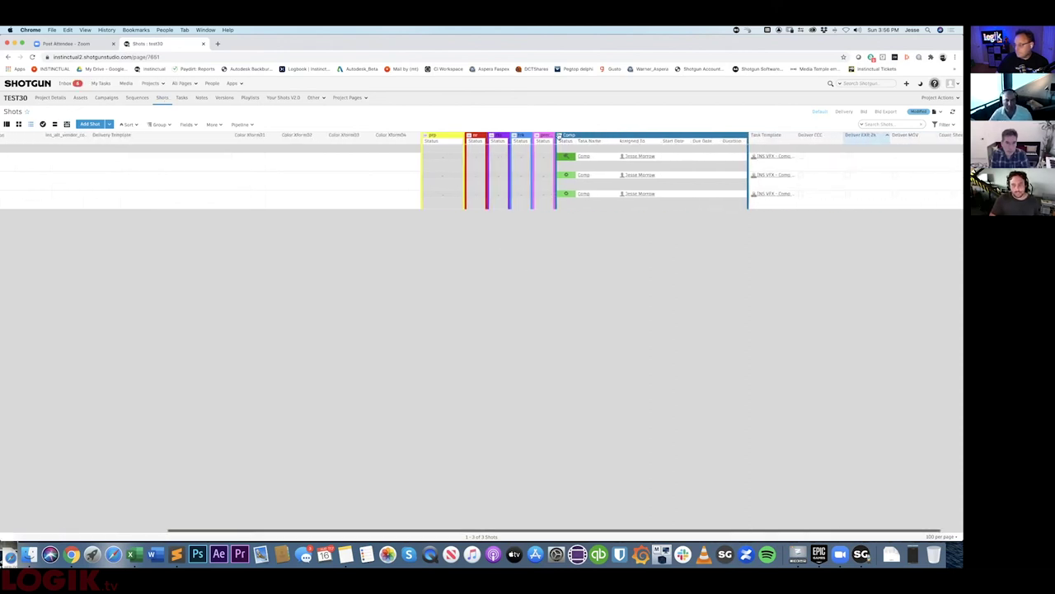
click(560, 137)
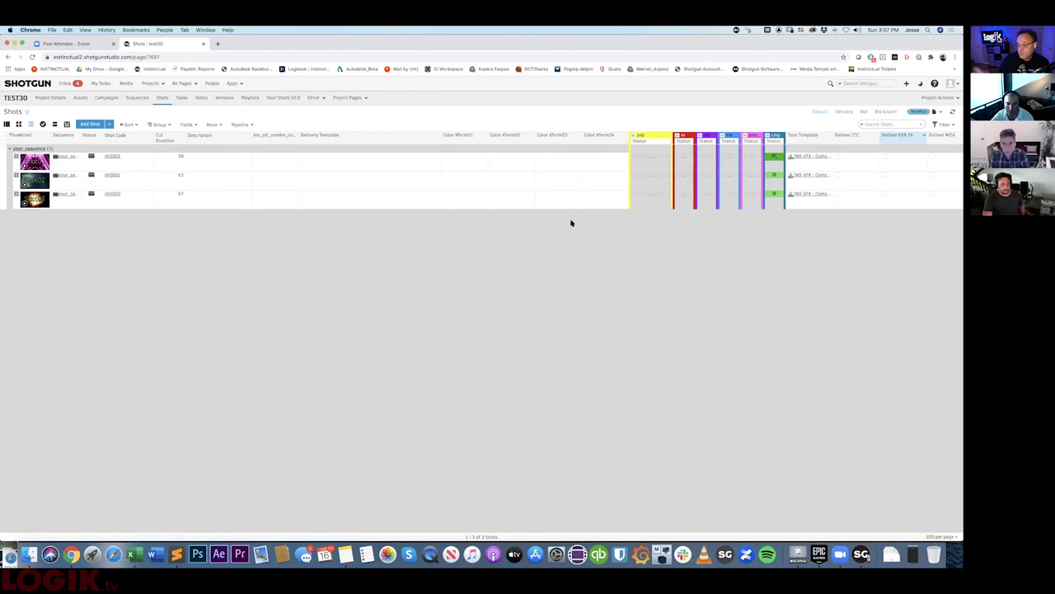
click(288, 99)
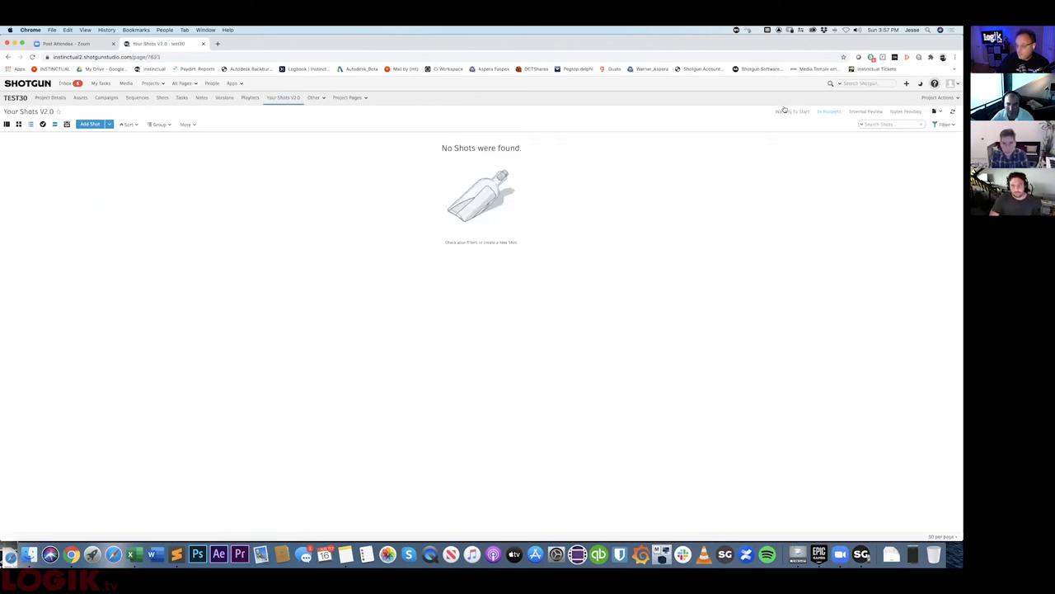
- Filter Your Shots to Waiting To Start and expand sh0002 and sh0003 to read their notes
click(788, 112)
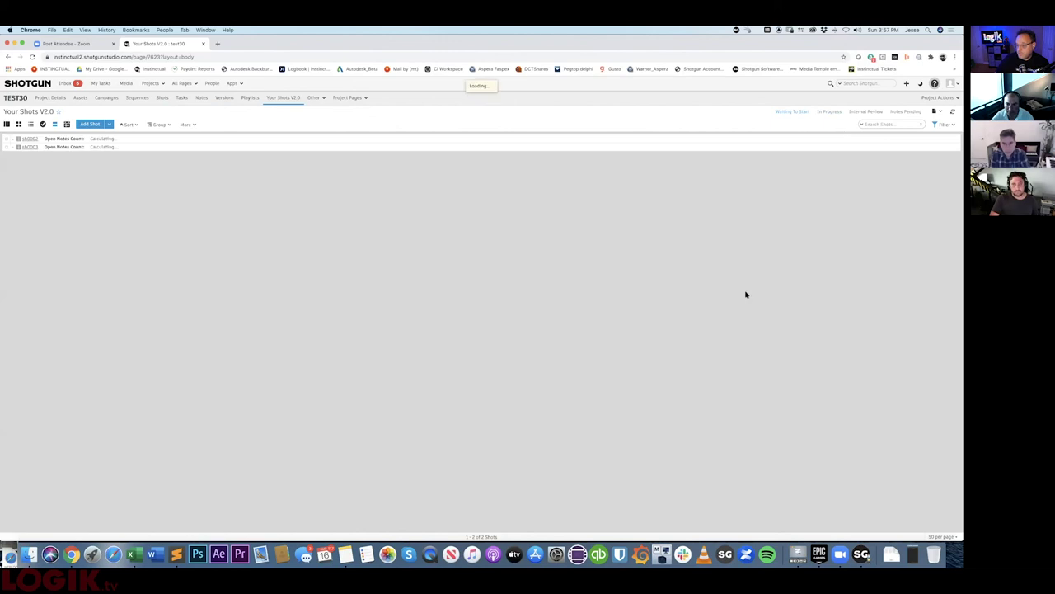
click(12, 140)
click(13, 188)
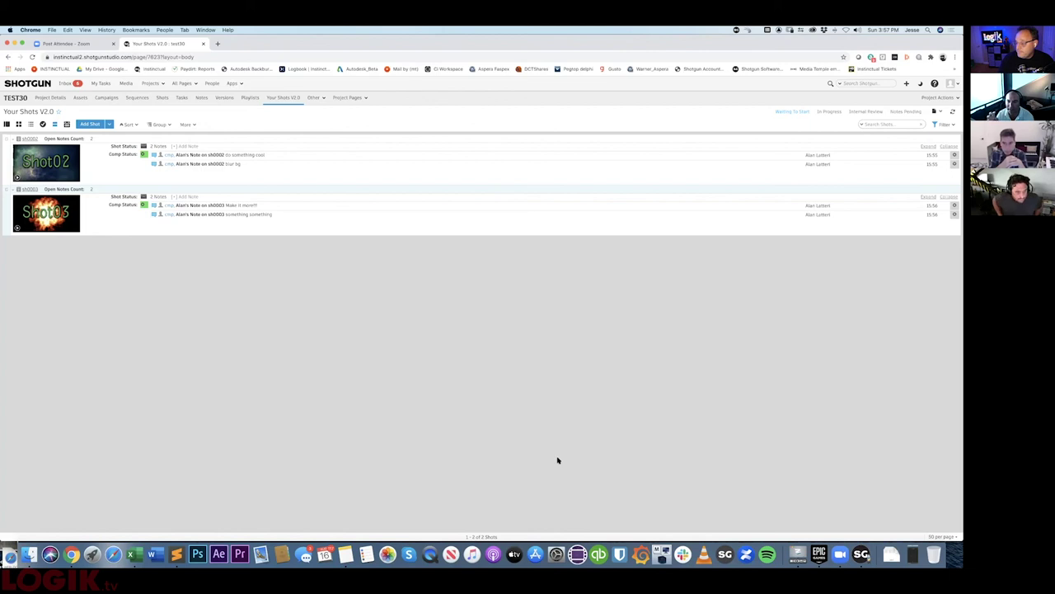
click(839, 554)
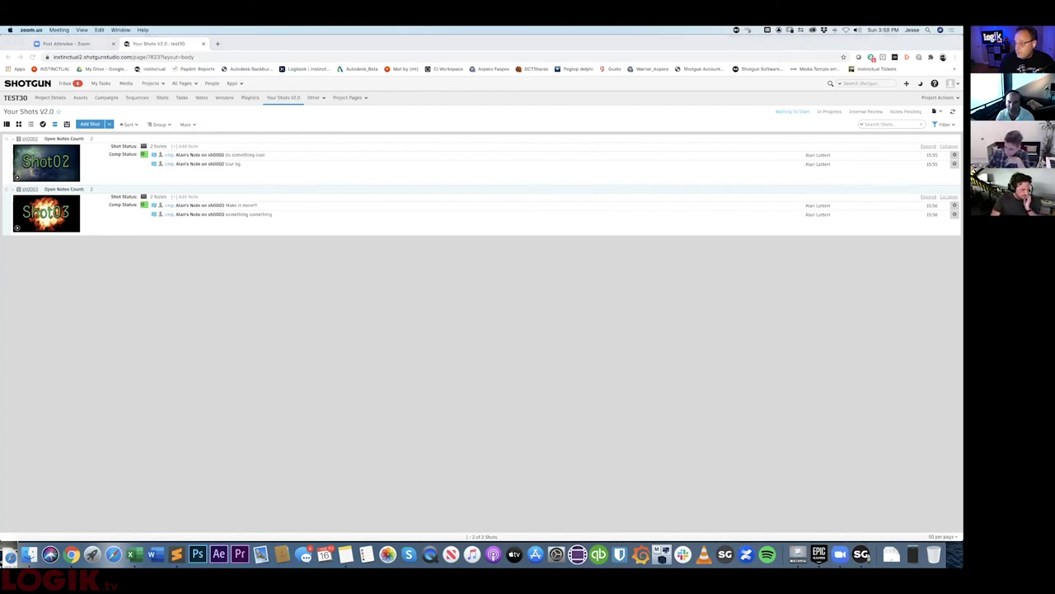
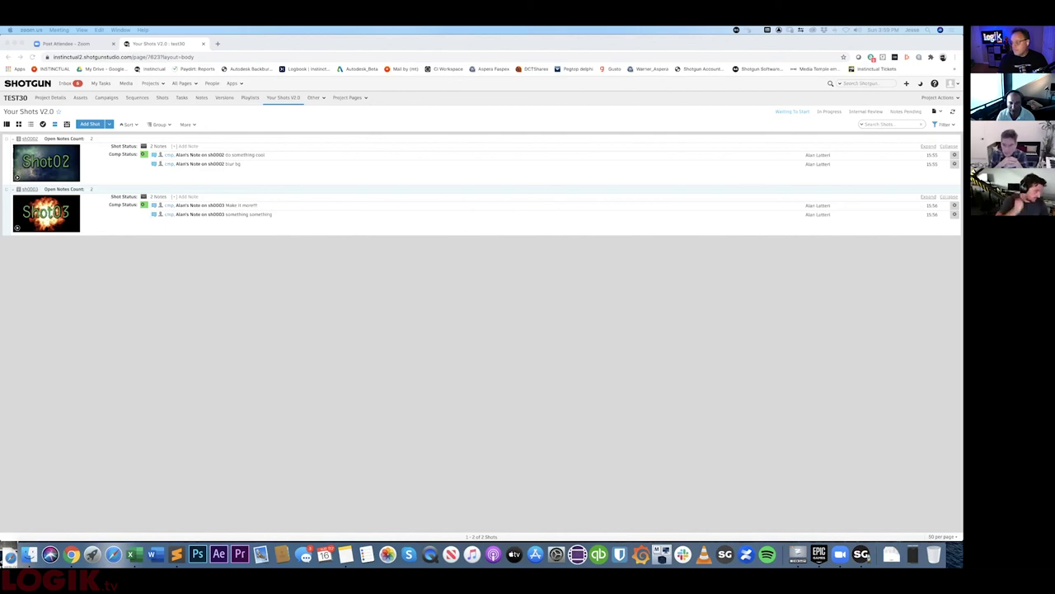
- Bring Chrome forward and switch to the TEST30 project's Shots page
click(347, 349)
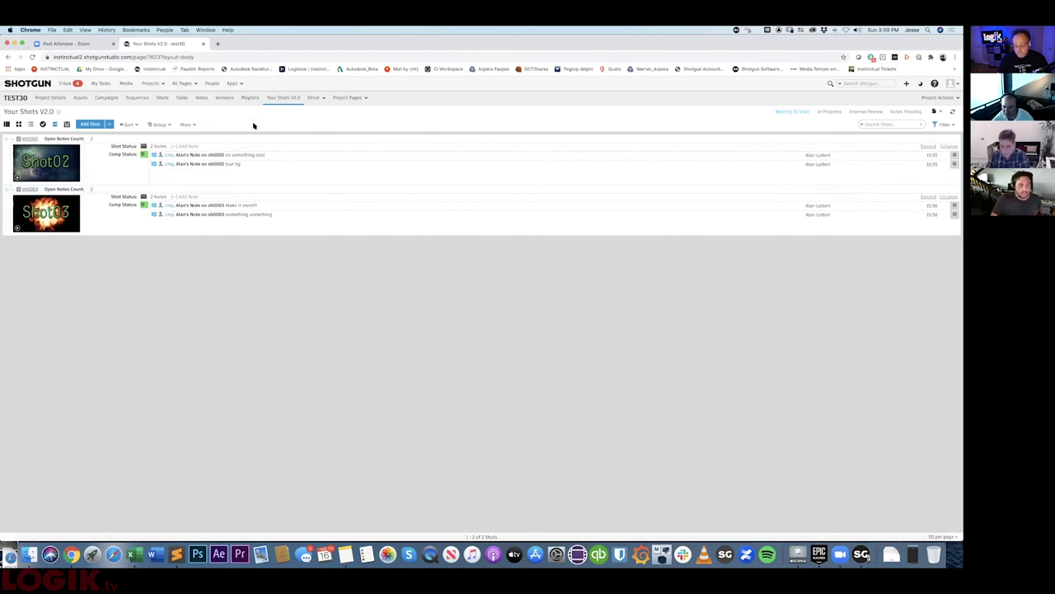
click(162, 98)
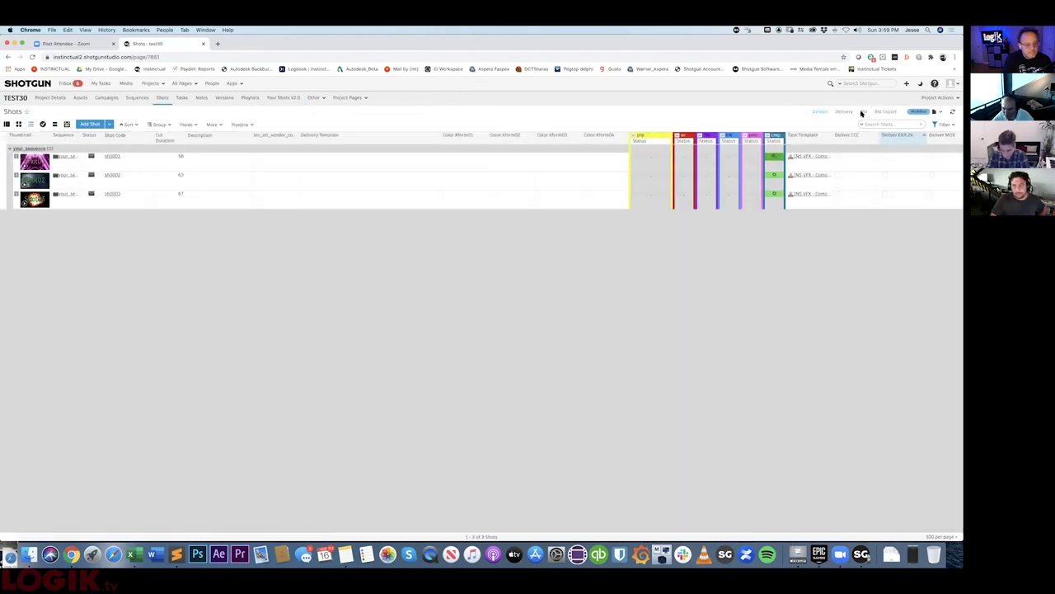
- Switch to the Bid layout and review the roto actual frame cost field settings
click(863, 112)
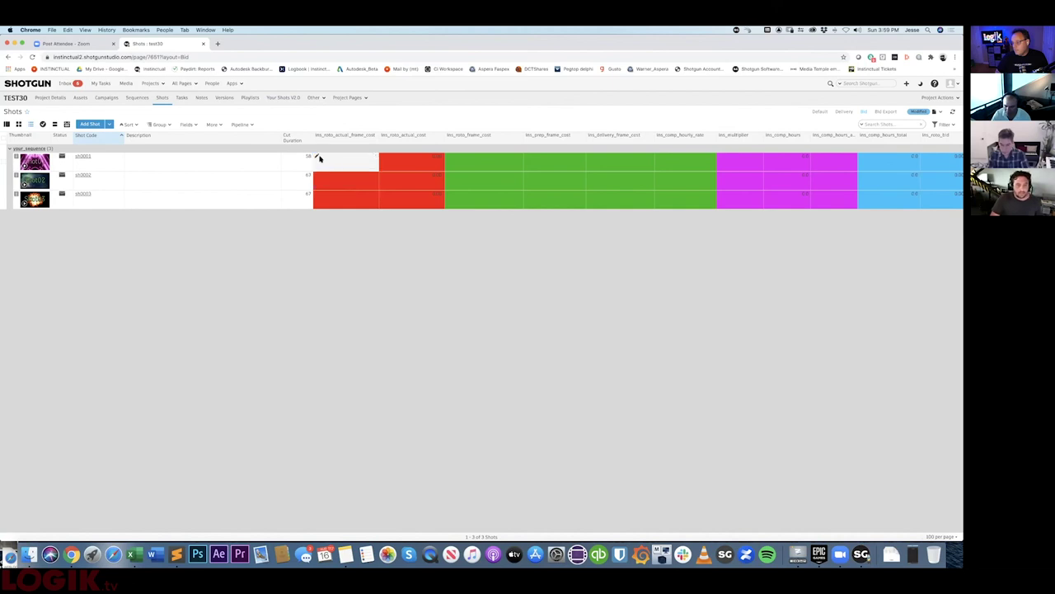
right_click(338, 138)
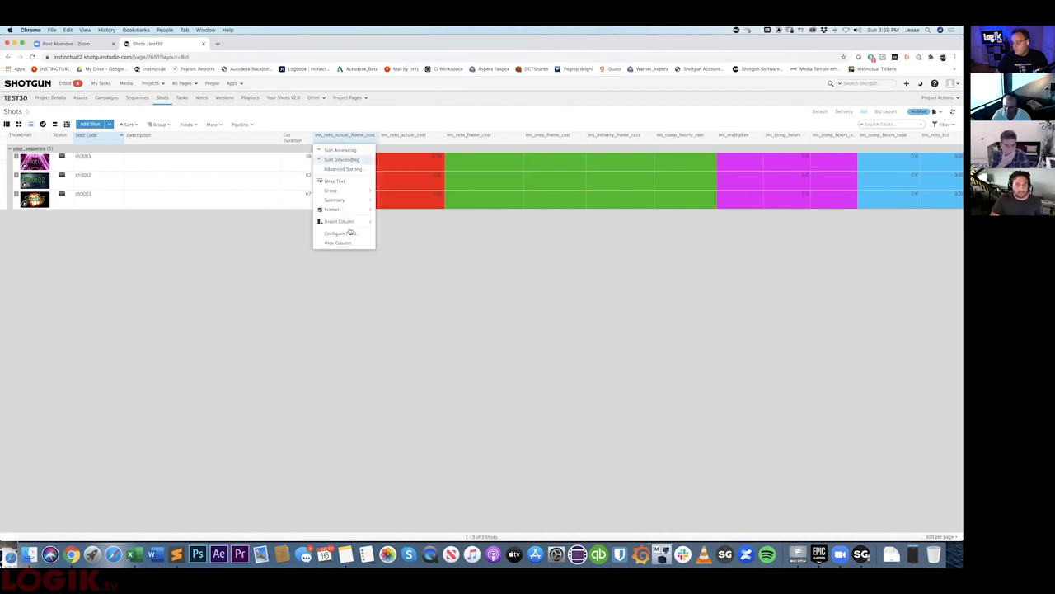
click(340, 234)
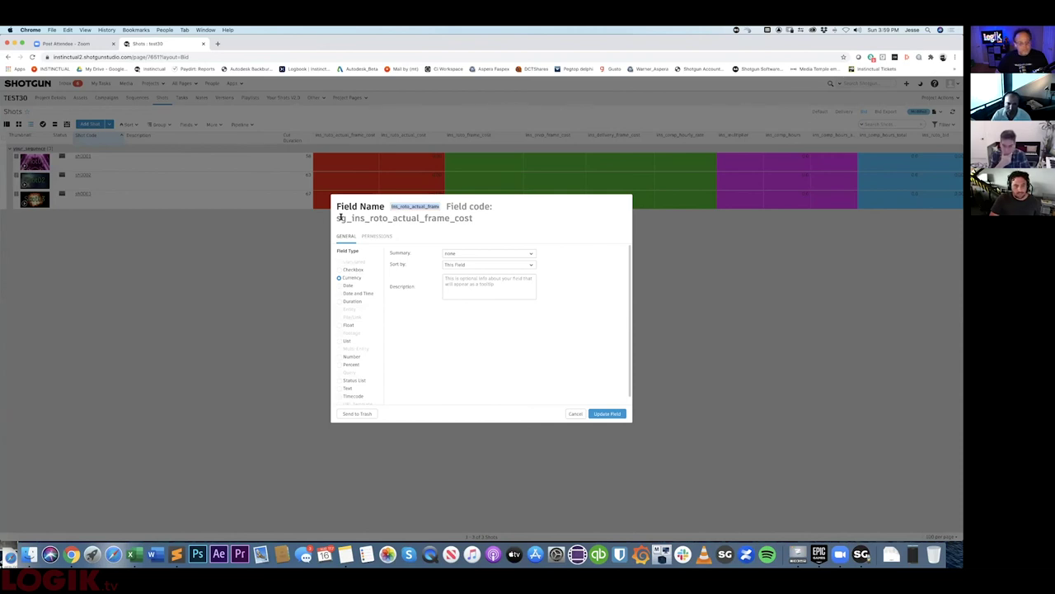
click(575, 414)
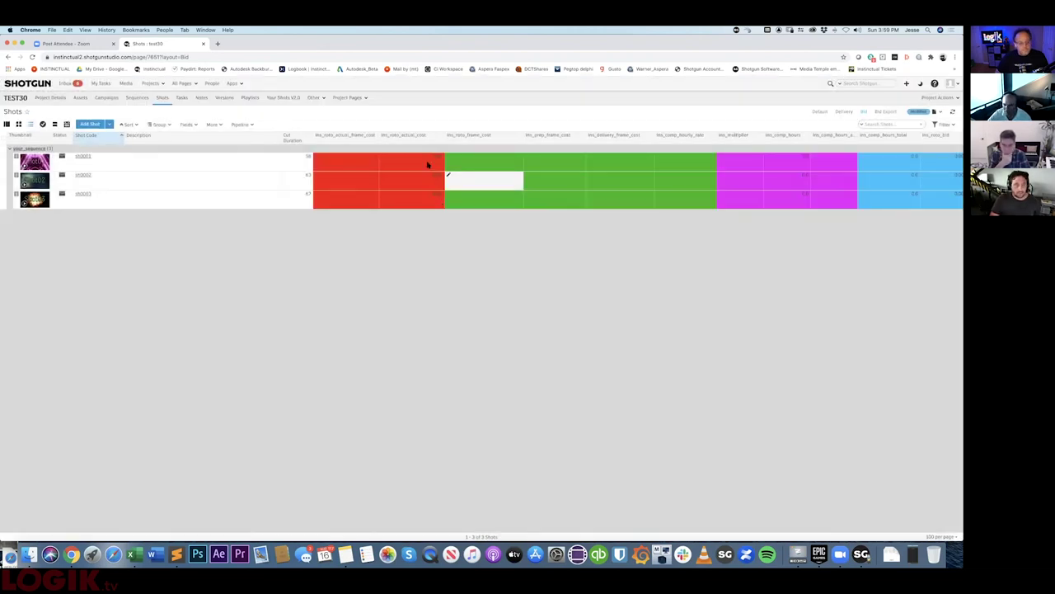
- Give sh0001 a roto actual frame cost of 2.00 and roto frame cost of 5.00
click(319, 155)
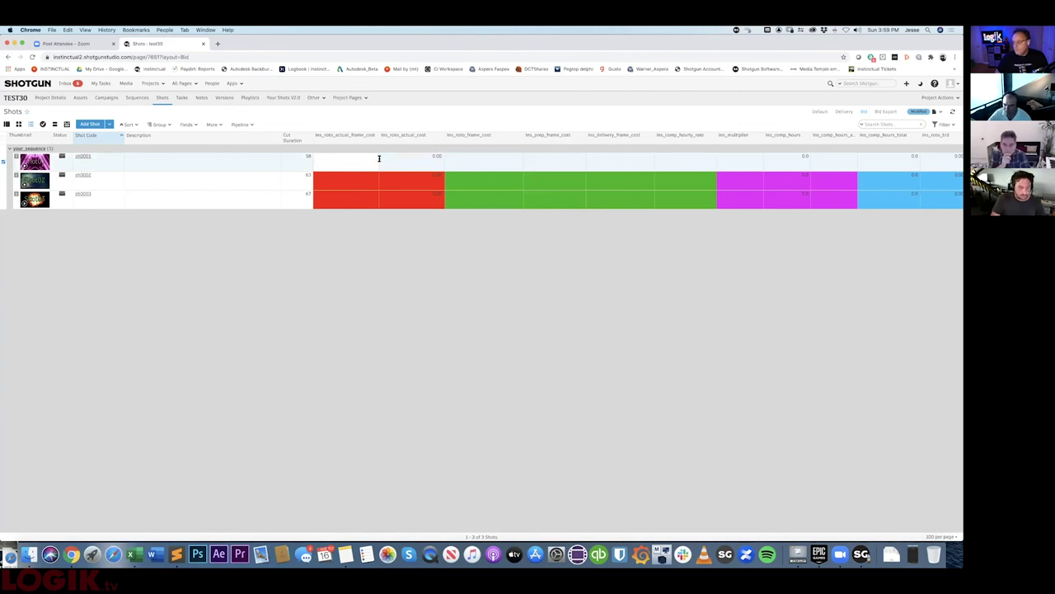
click(377, 281)
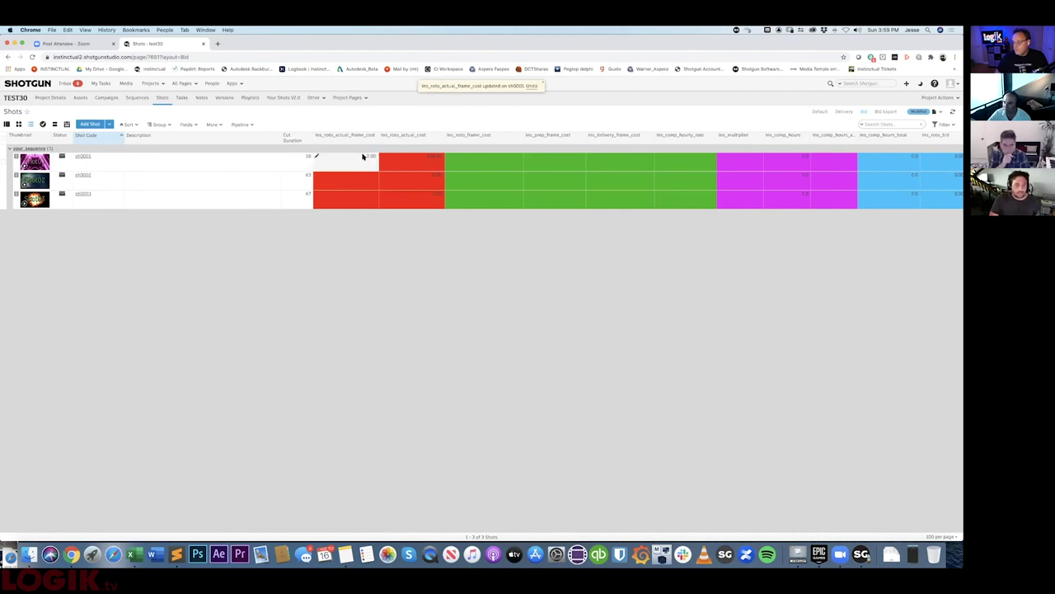
click(447, 153)
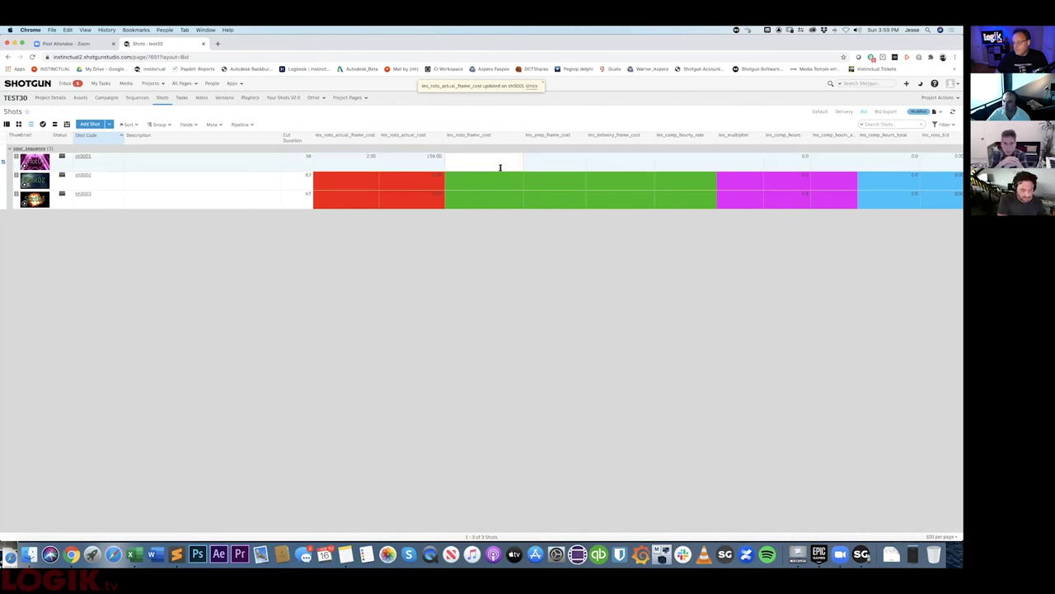
text(5)
key(Return)
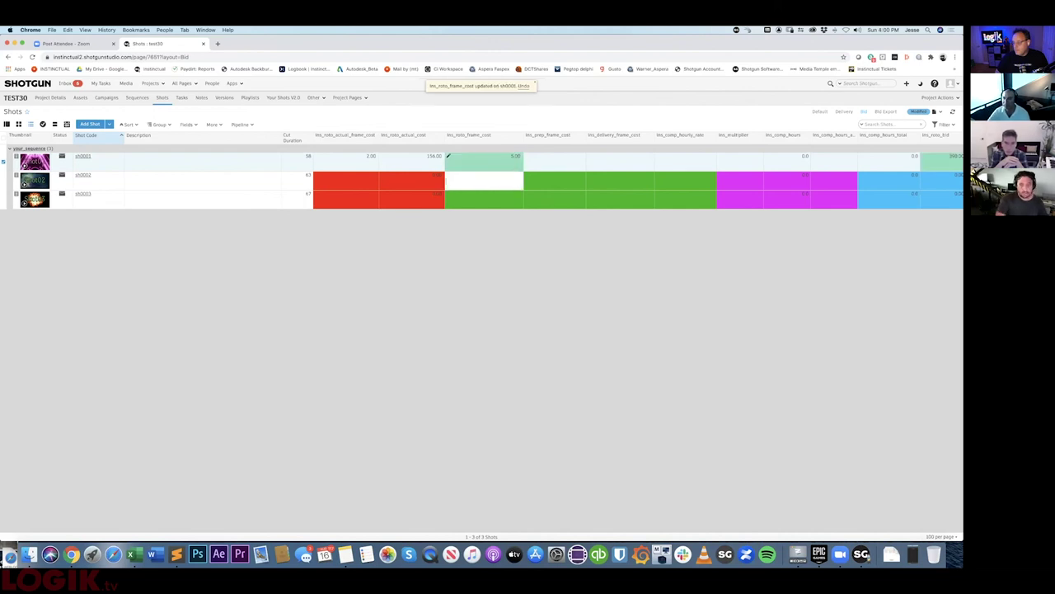
click(540, 268)
click(608, 197)
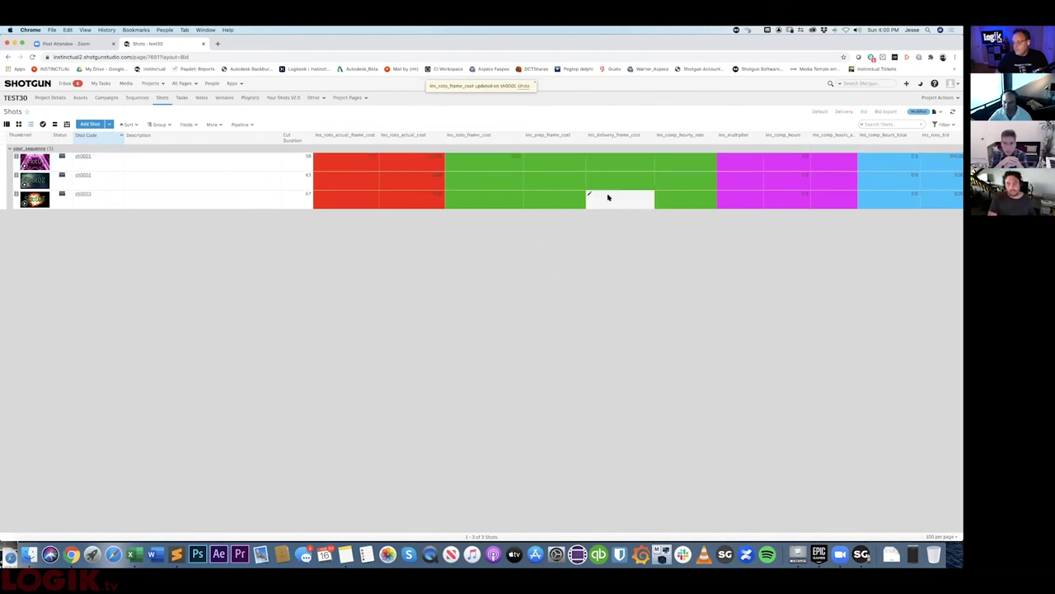
scroll(608, 197, right, 5)
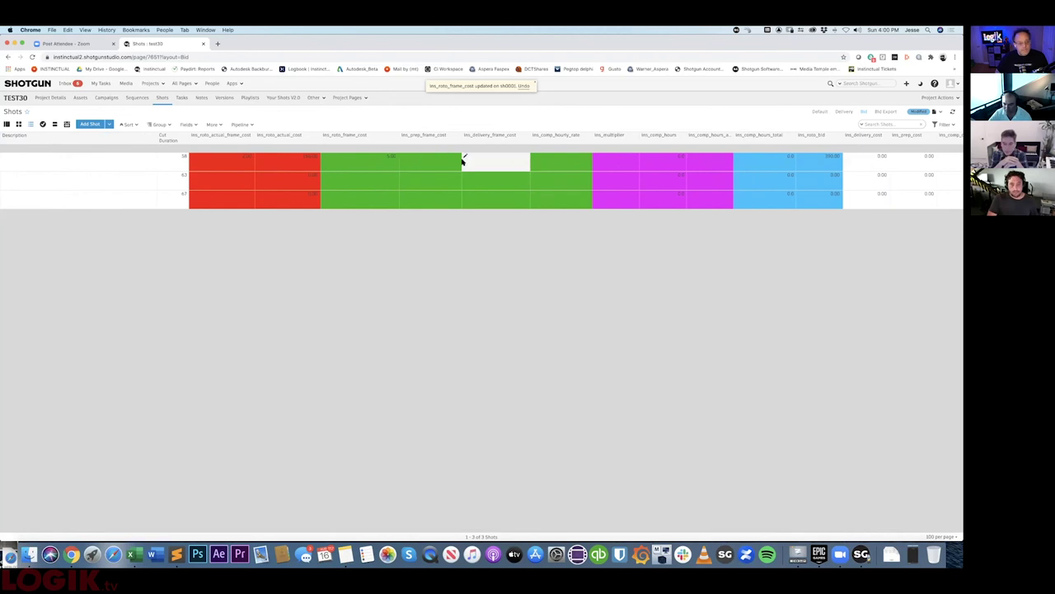
- Review the prep frame cost column's field settings without changing them
click(445, 141)
mouse_move(438, 221)
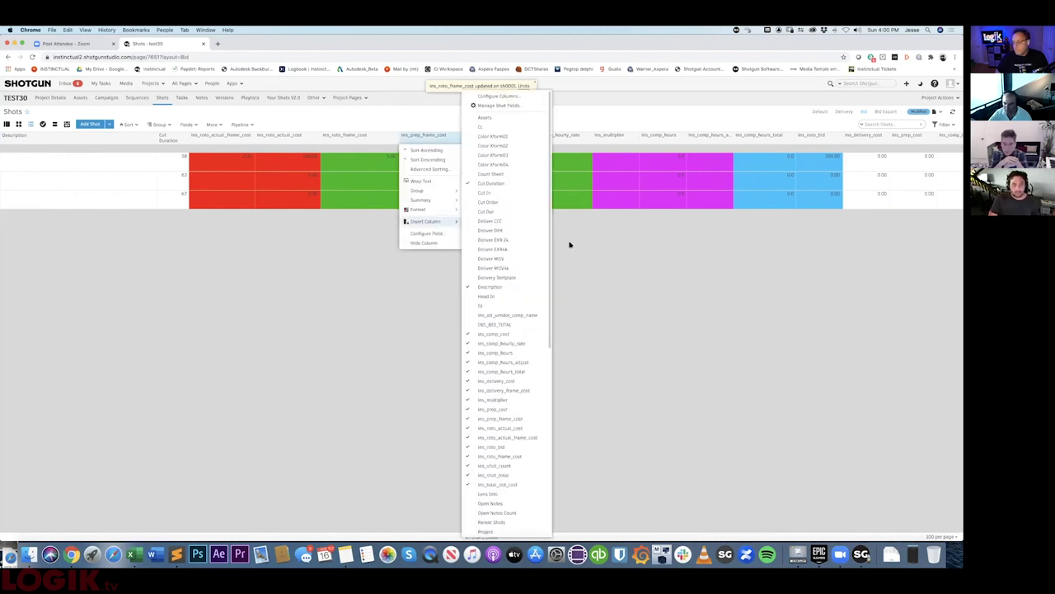
click(569, 244)
click(435, 137)
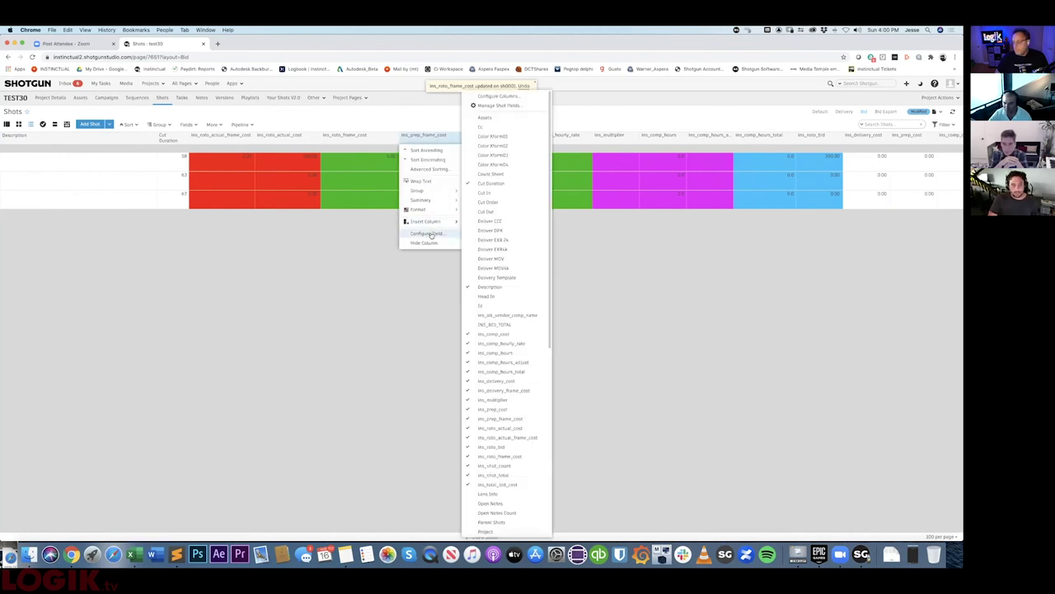
click(430, 234)
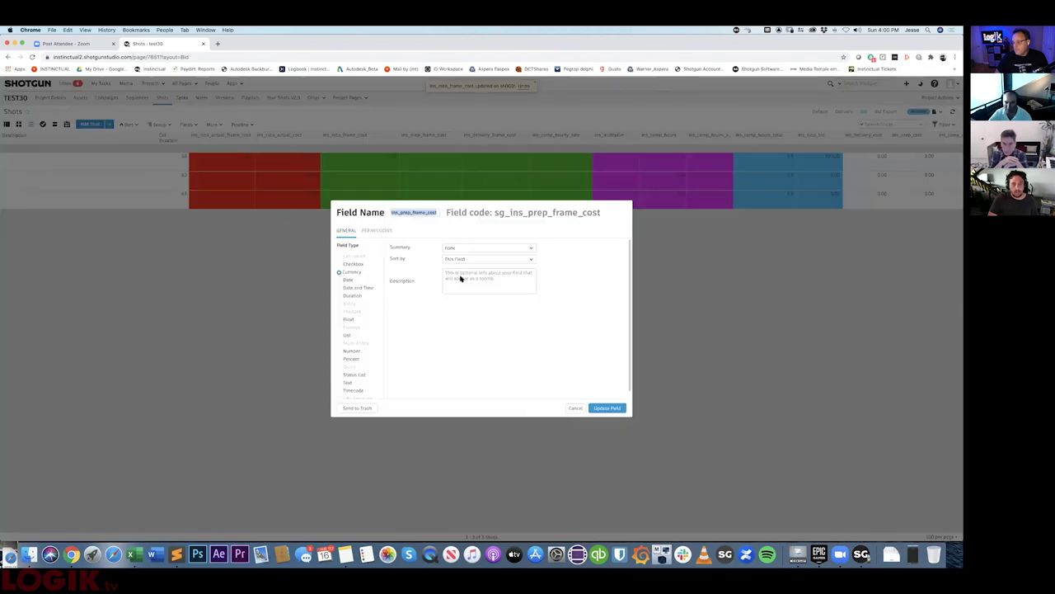
click(575, 407)
- Enter sh0001's prep and delivery frame costs (1.00) and comp hourly rate 50.00
click(455, 156)
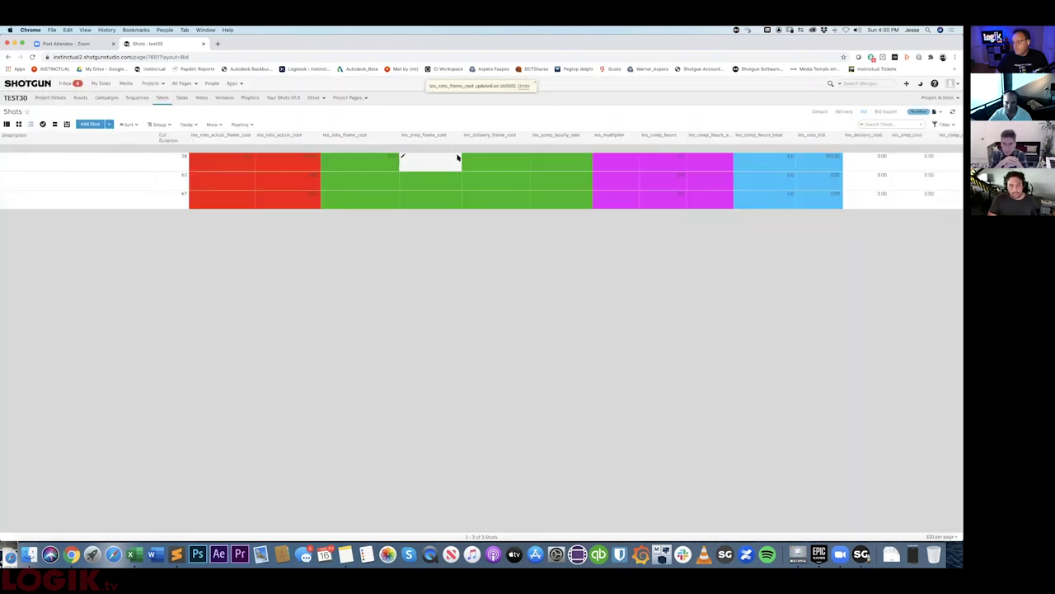
text(1)
key(Return)
click(486, 157)
text(3)
key(Return)
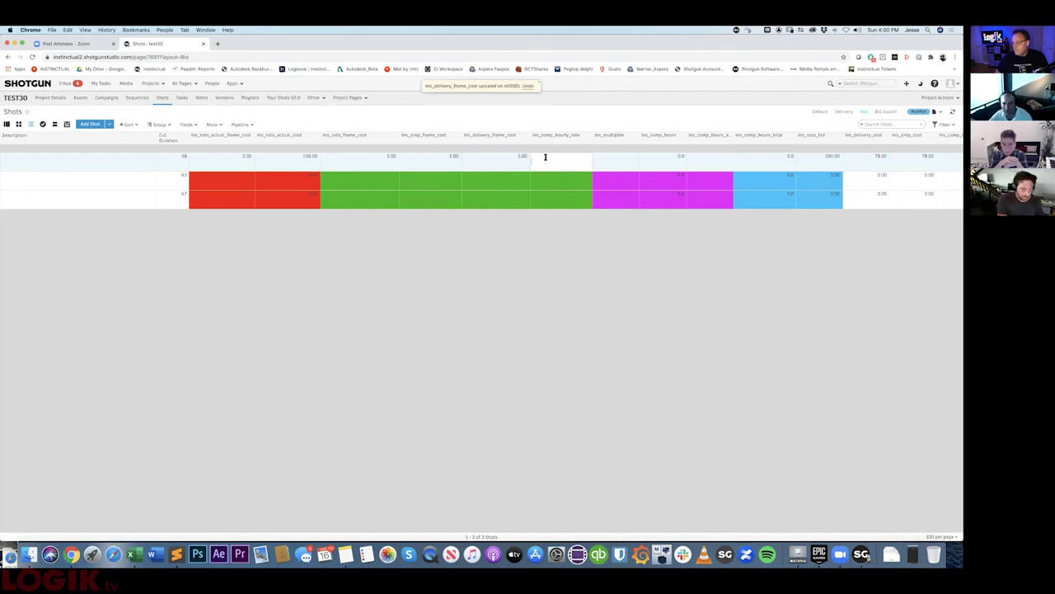
text(70)
key(Return)
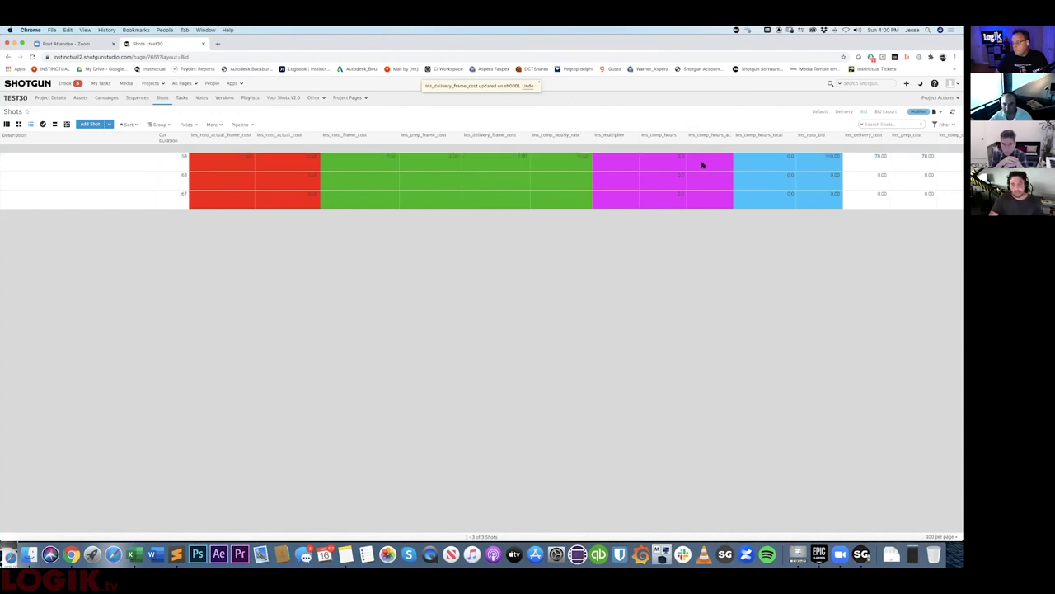
- Set sh0001's multiplier to 1.00
scroll(594, 169, right, 2)
click(516, 159)
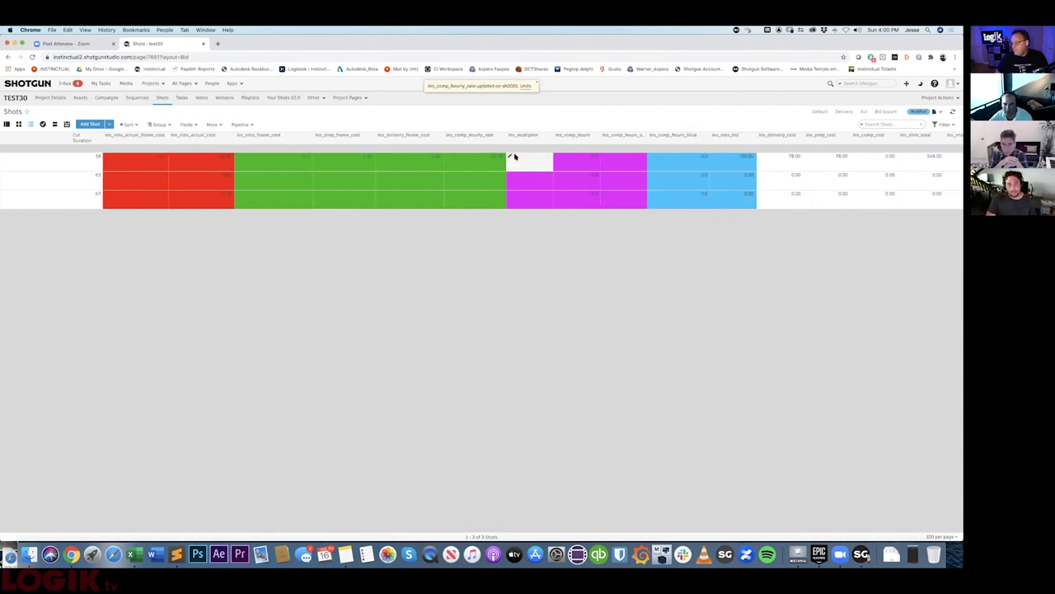
text(1)
key(Return)
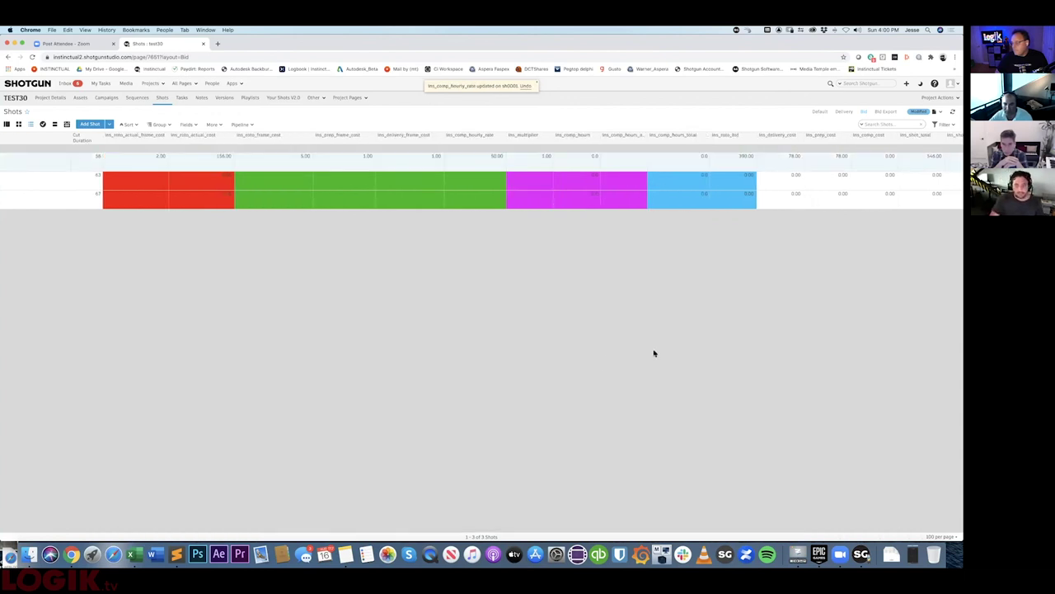
- Change sh0001's status using the Status dropdown
scroll(750, 173, right, 2)
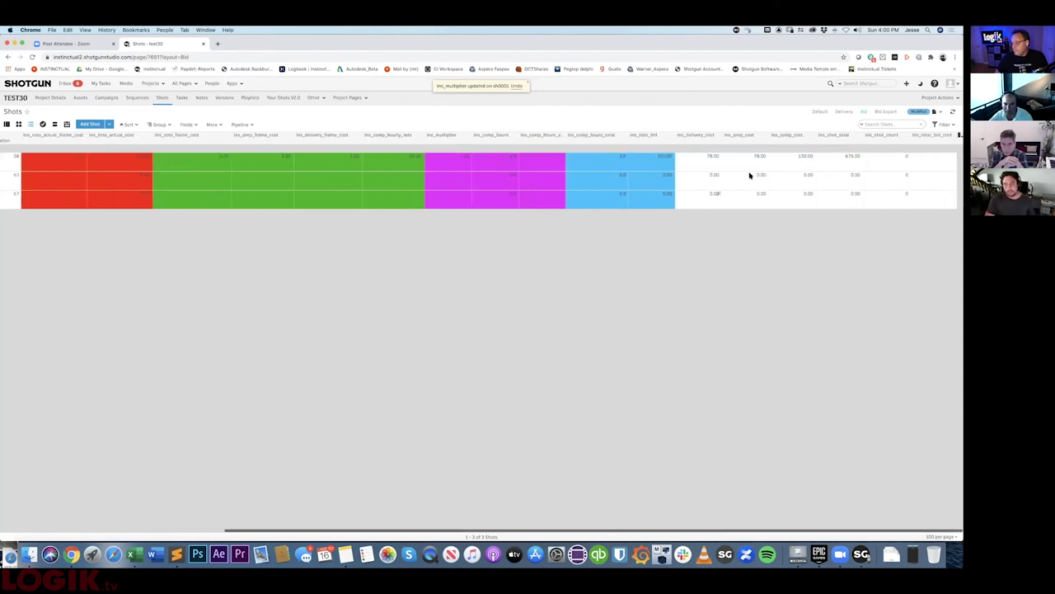
scroll(615, 180, left, 10)
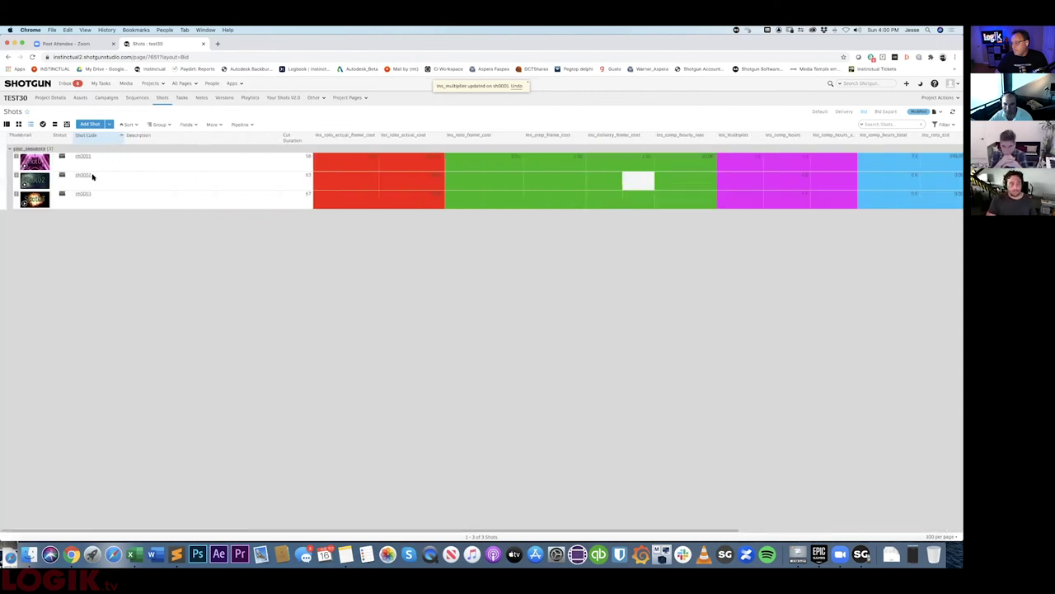
click(64, 157)
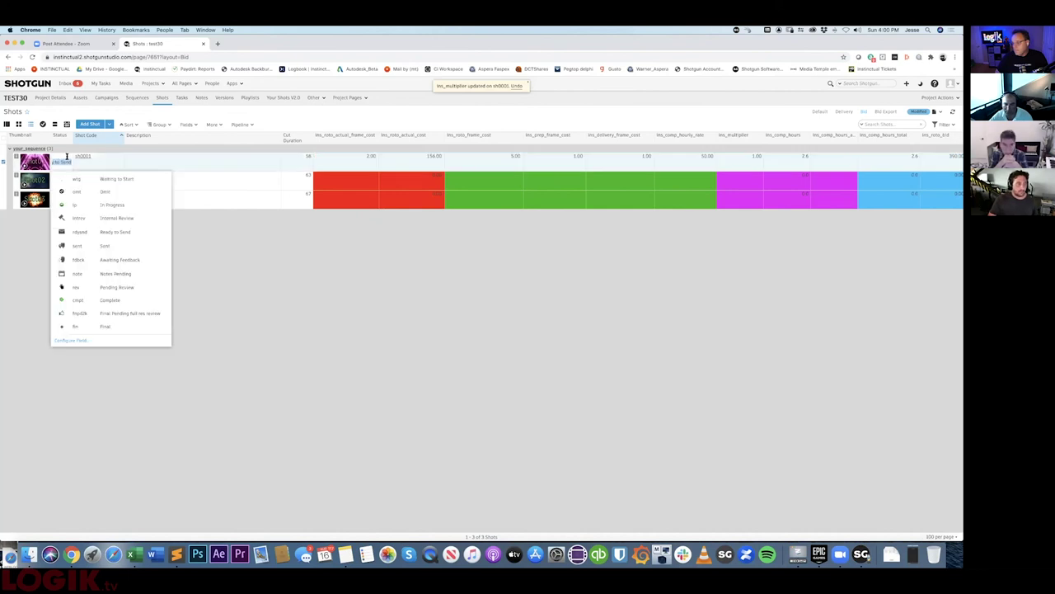
click(88, 195)
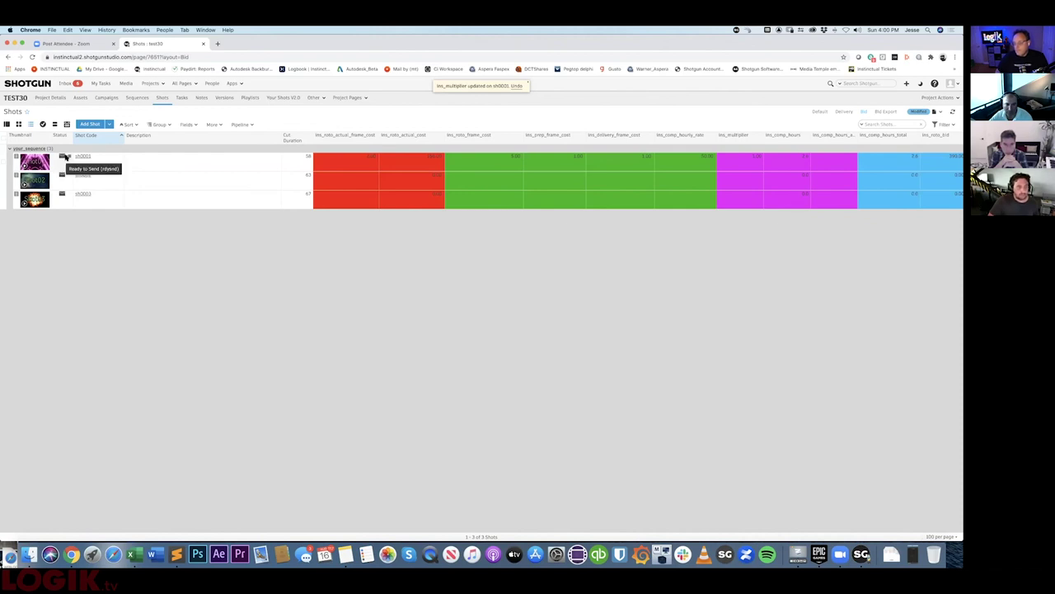
click(66, 157)
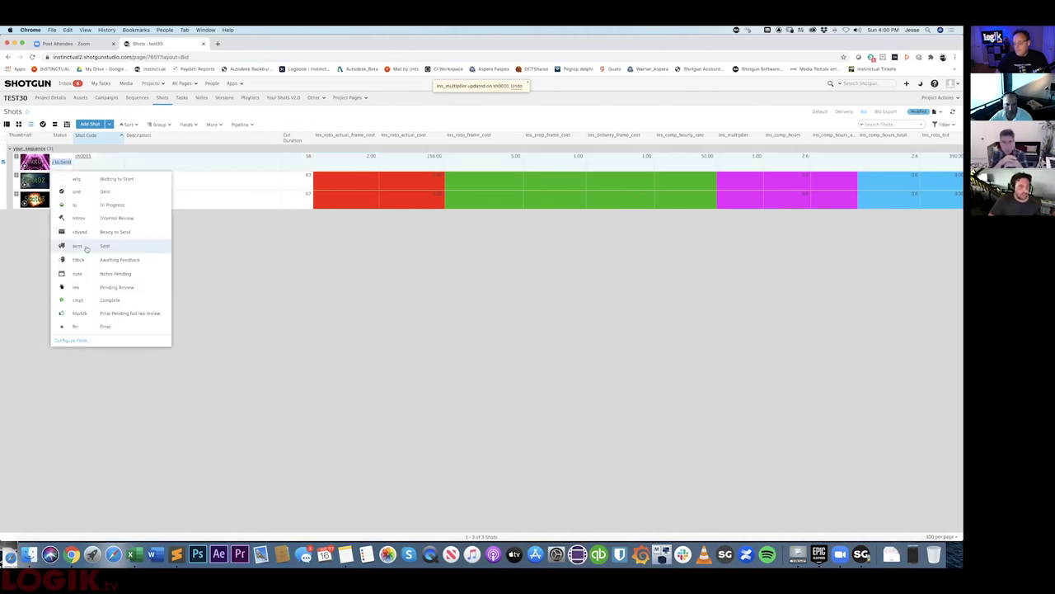
click(88, 198)
scroll(515, 320, right, 5)
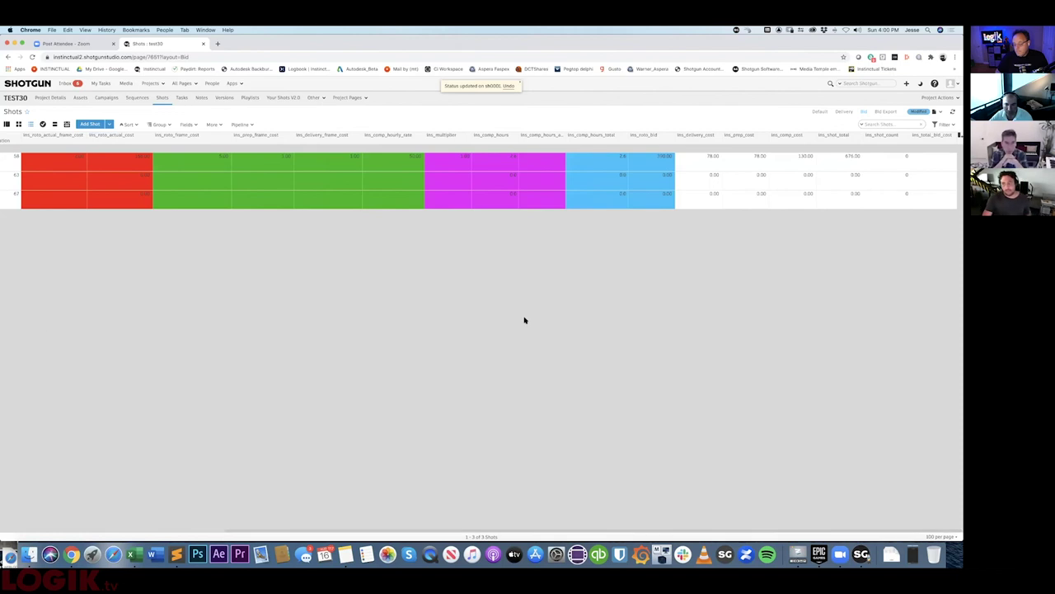
- Update the ims_shot_count field's project name condition to TEST and apply it
click(899, 136)
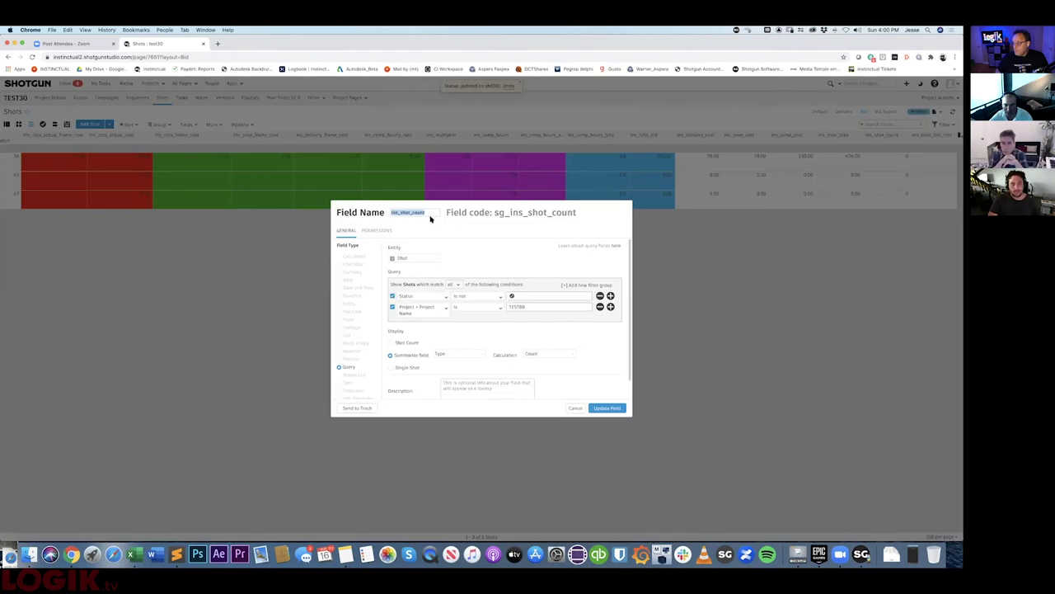
click(428, 212)
double_click(540, 308)
text(TEST)
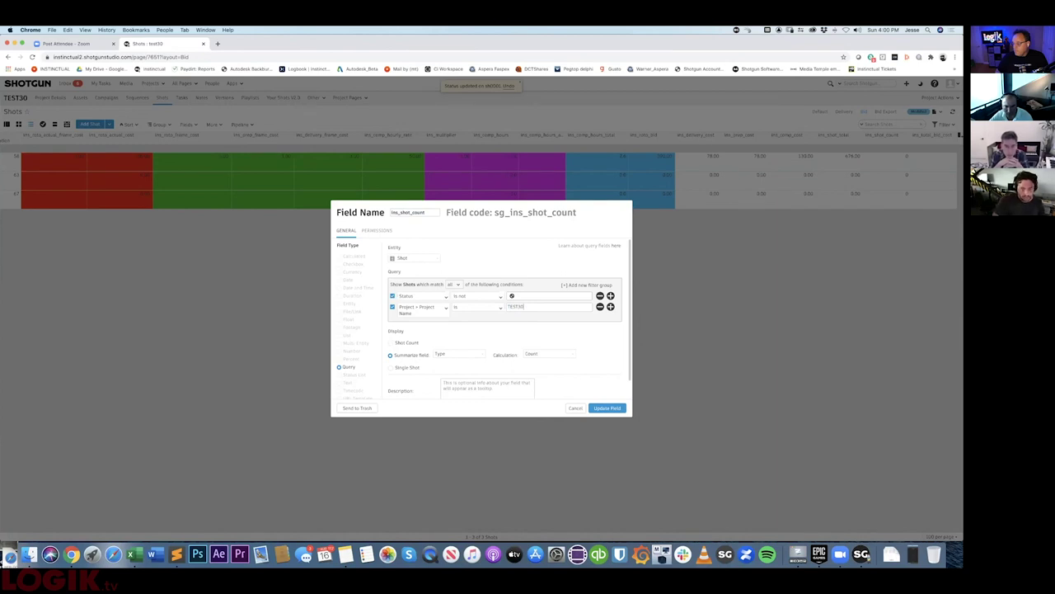
click(617, 409)
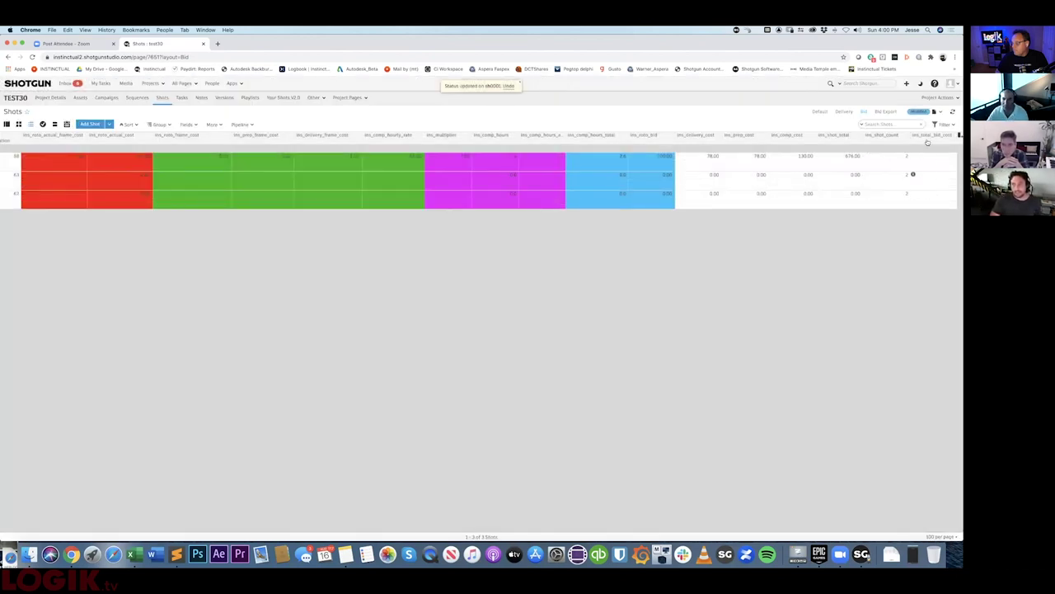
- Set the ims_total_bid_cost field's project name filter value to TEST
click(954, 134)
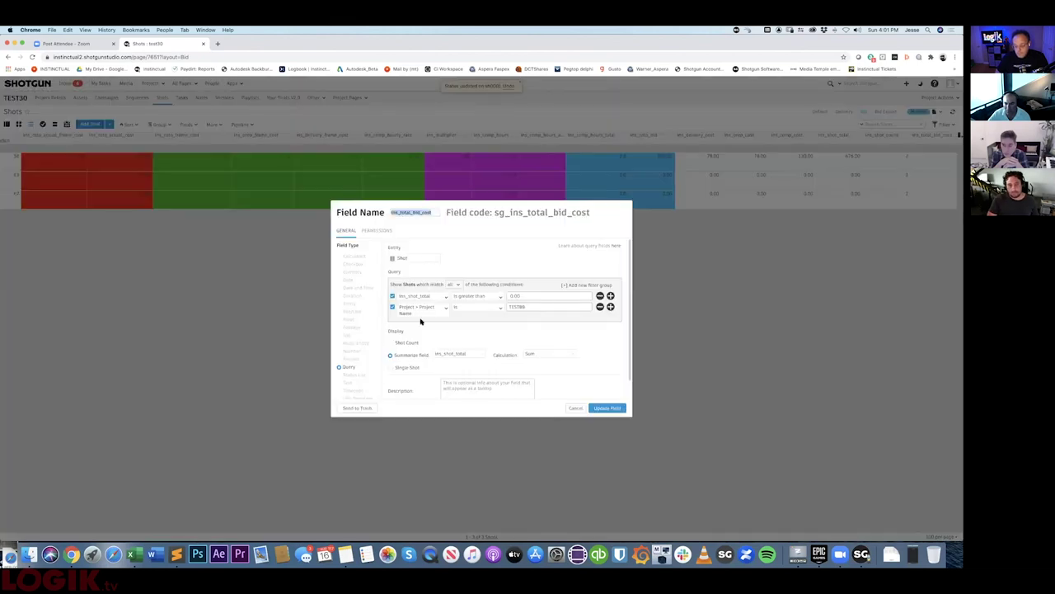
double_click(536, 307)
text(TEST)
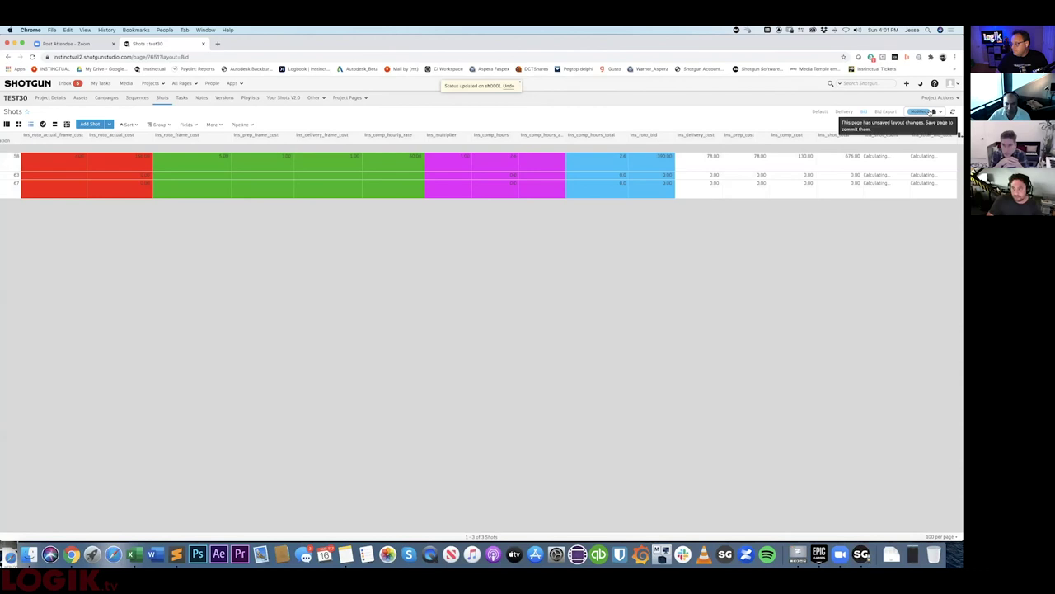
click(934, 111)
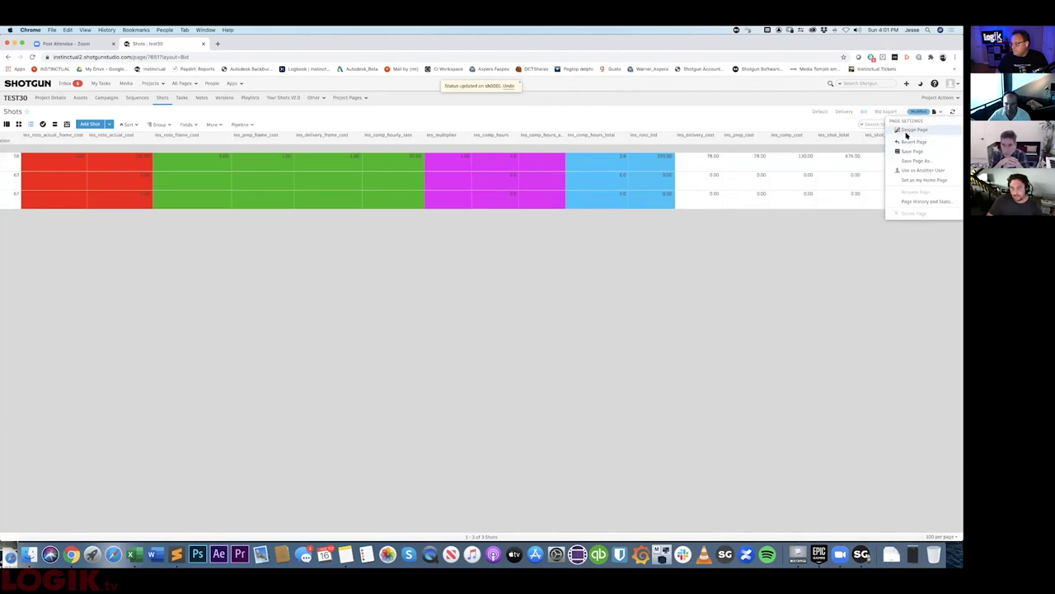
click(910, 131)
click(126, 99)
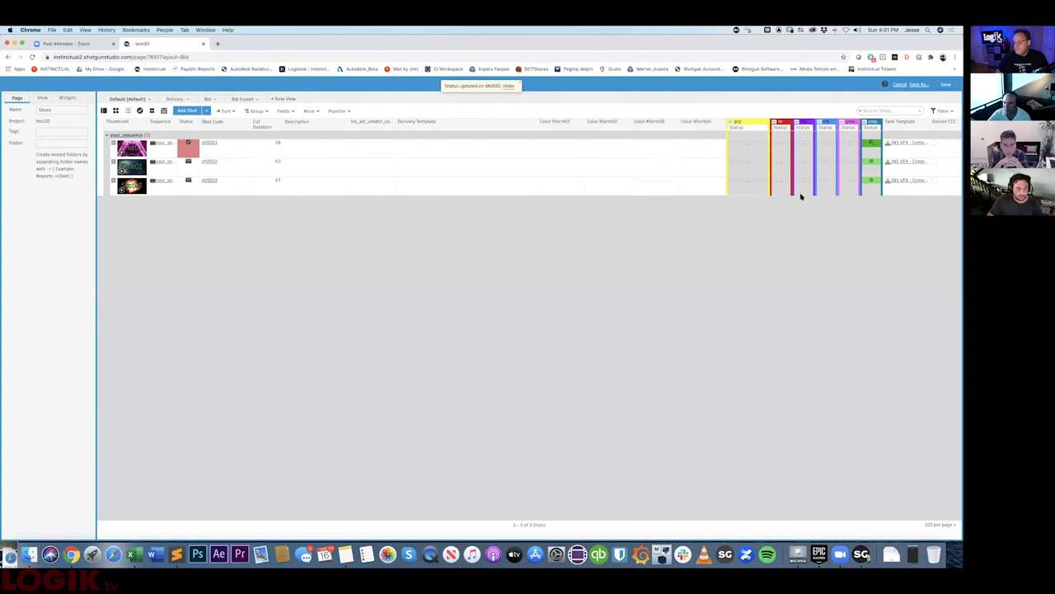
click(149, 98)
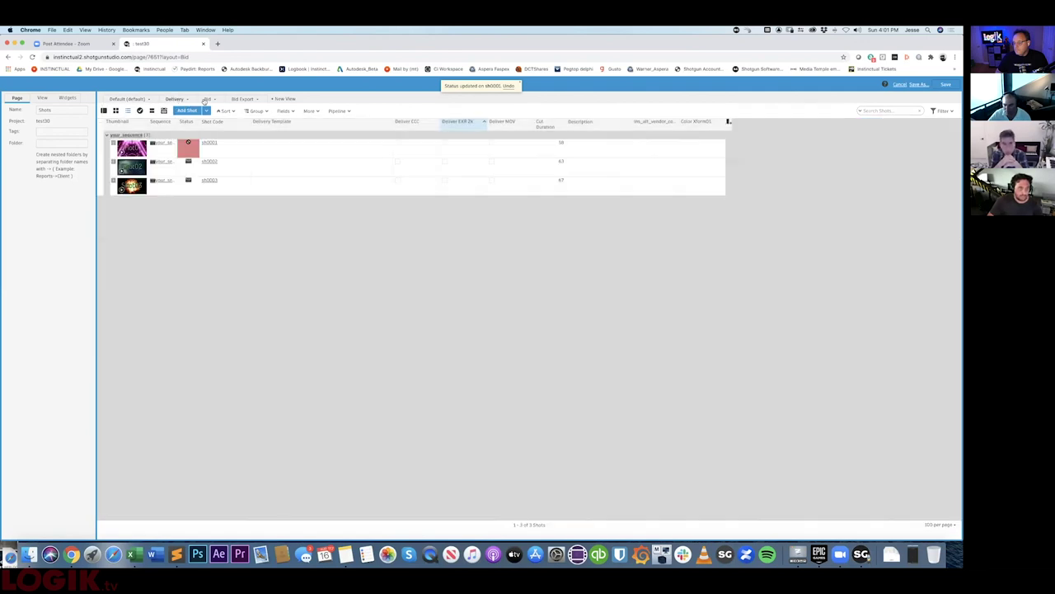
click(236, 99)
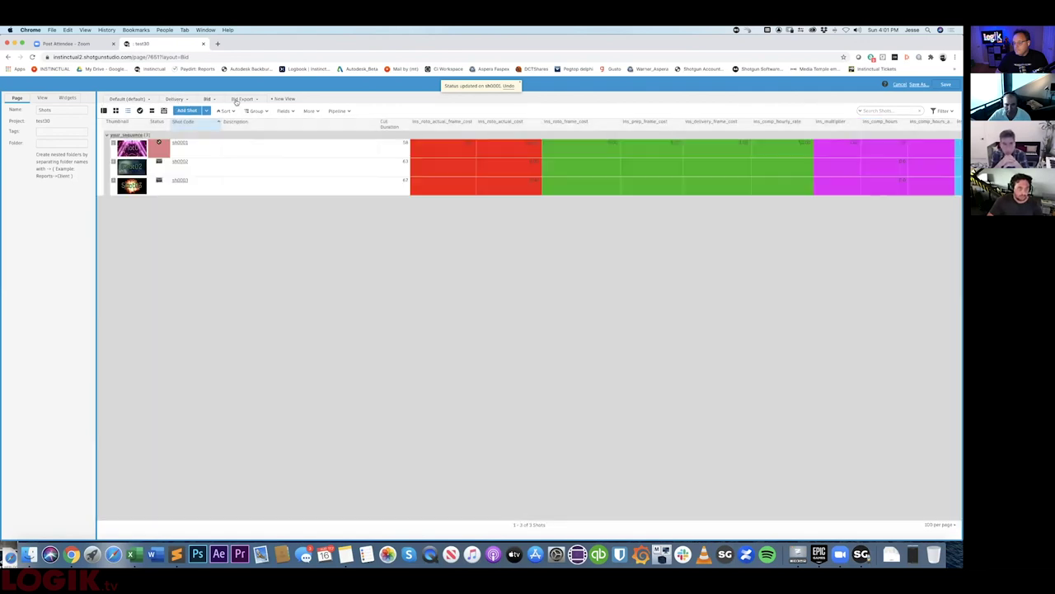
click(239, 99)
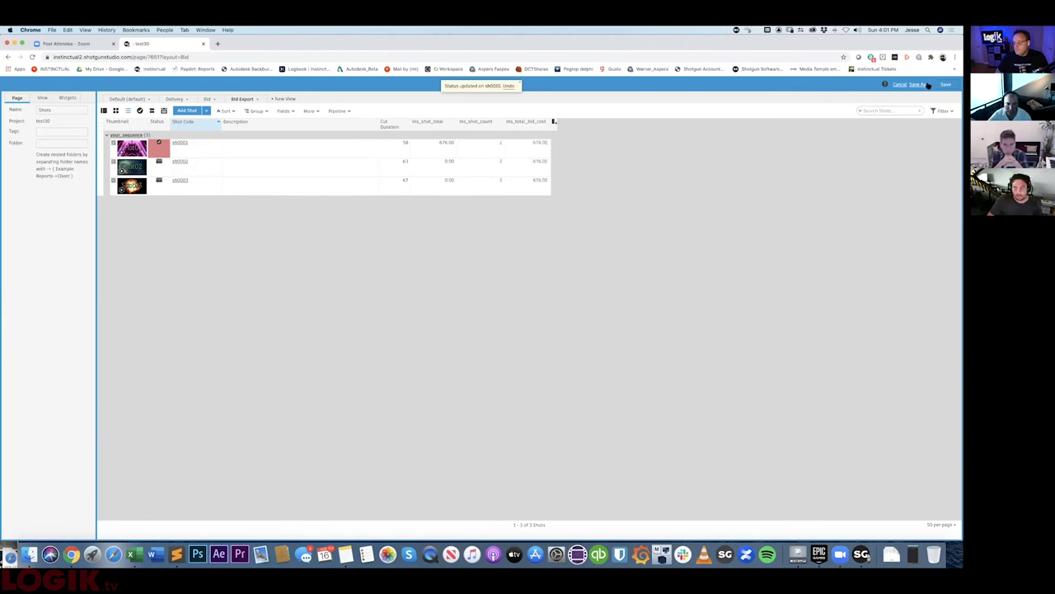
click(899, 85)
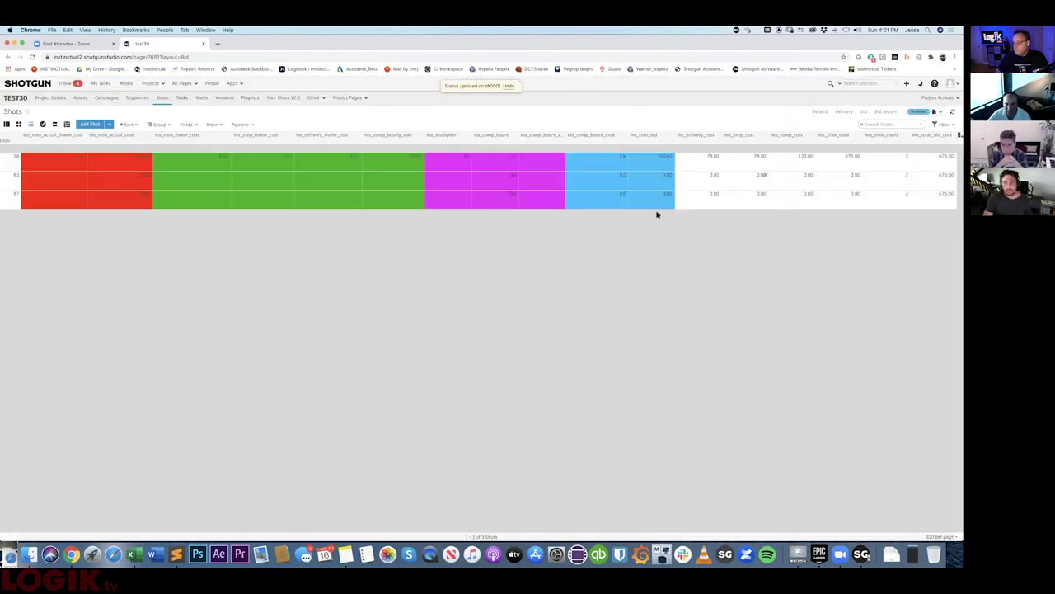
- Check the ims_roto_bid field's permissions, then cancel its settings
click(652, 134)
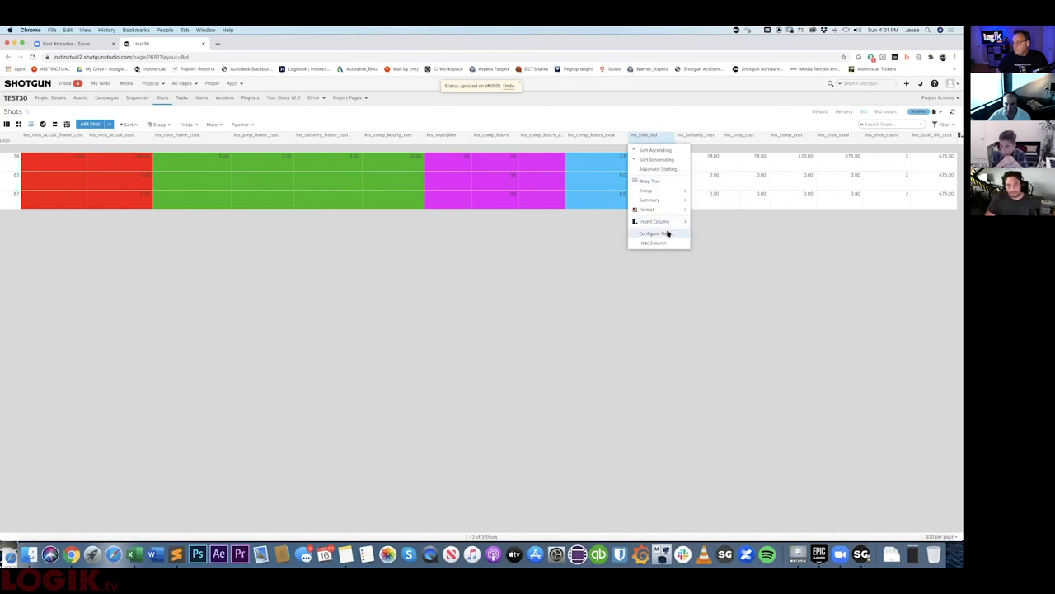
click(668, 234)
click(377, 230)
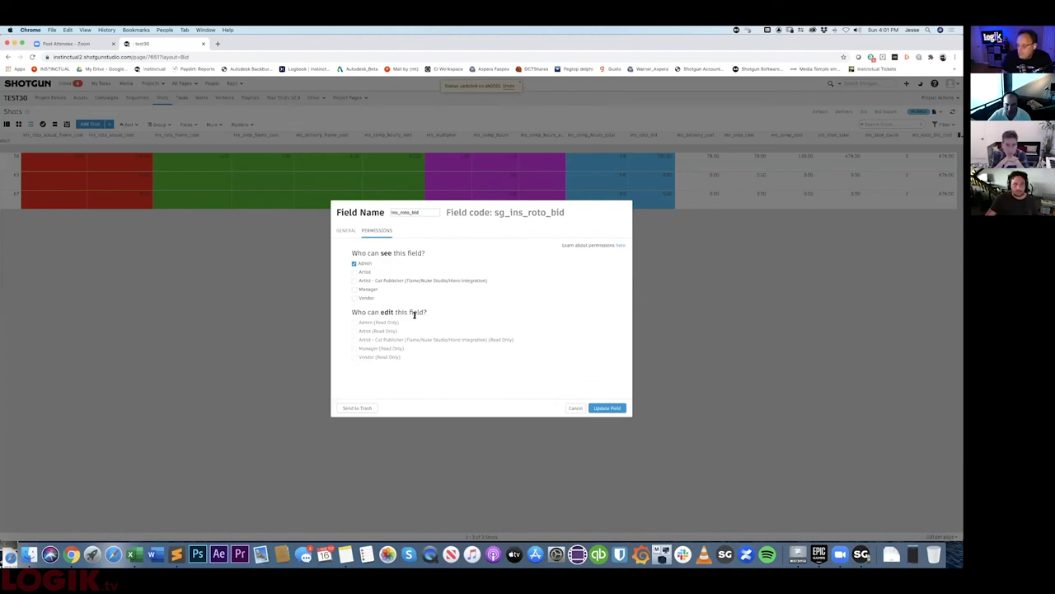
click(575, 408)
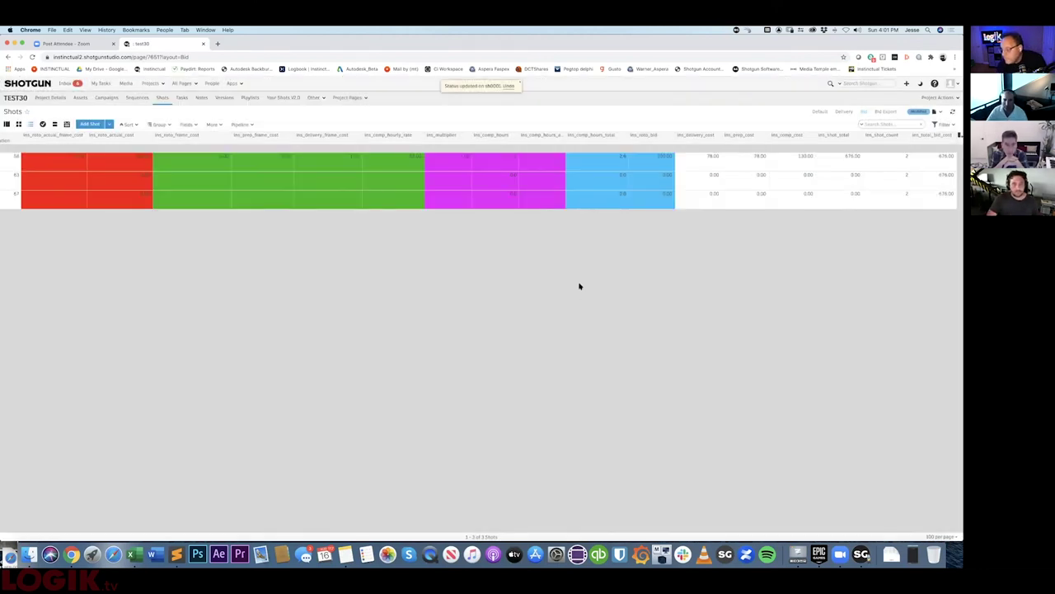
- Set sh0001's status to Ready to Send and reload the Shots page
scroll(727, 269, left, 10)
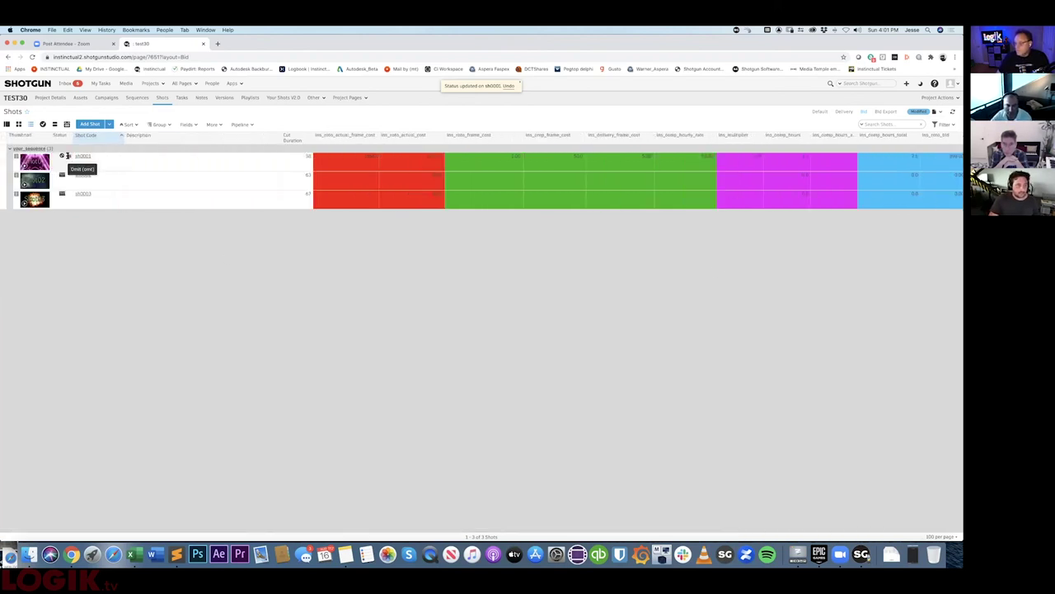
click(66, 161)
click(82, 232)
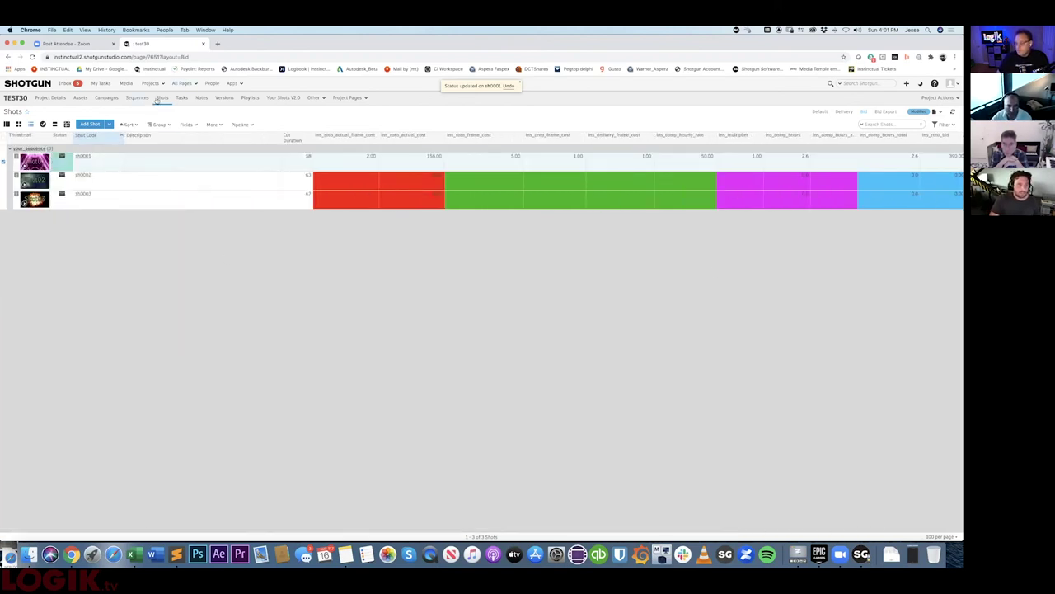
click(160, 98)
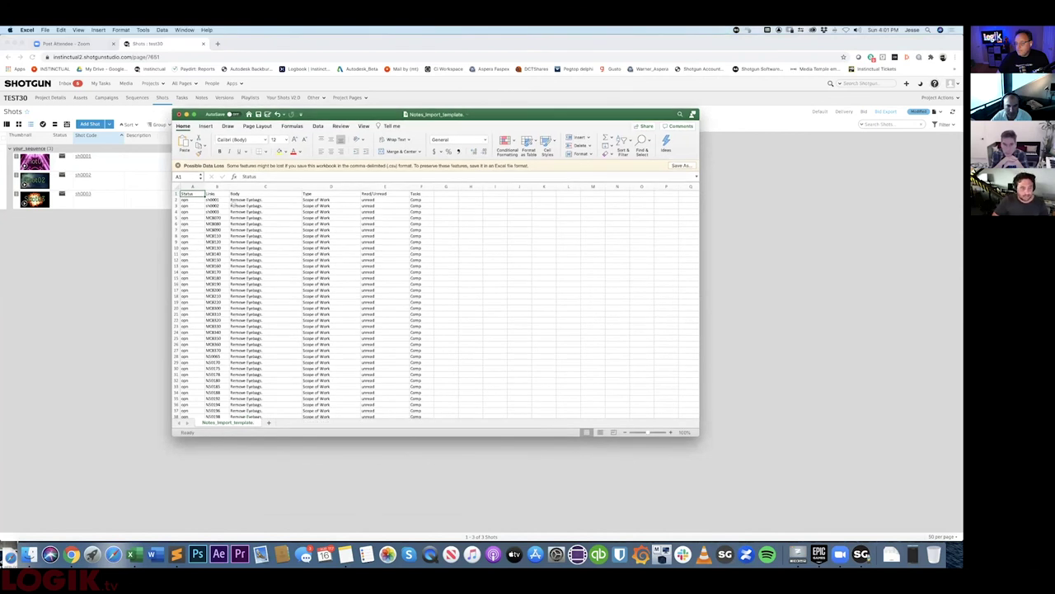
- Copy the header and three note rows A1:F4, then hide Excel
click(261, 200)
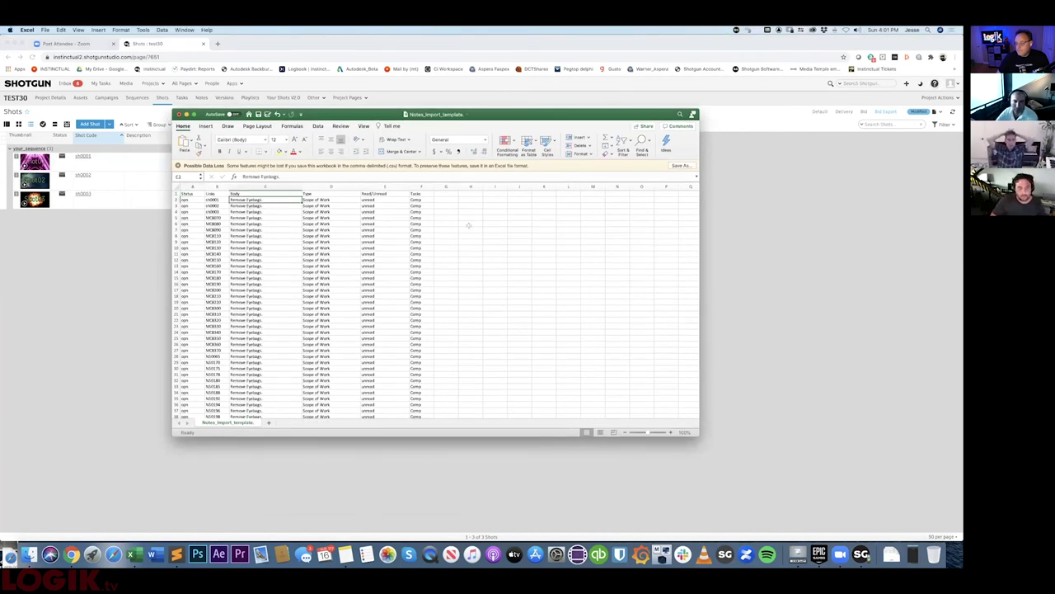
click(194, 195)
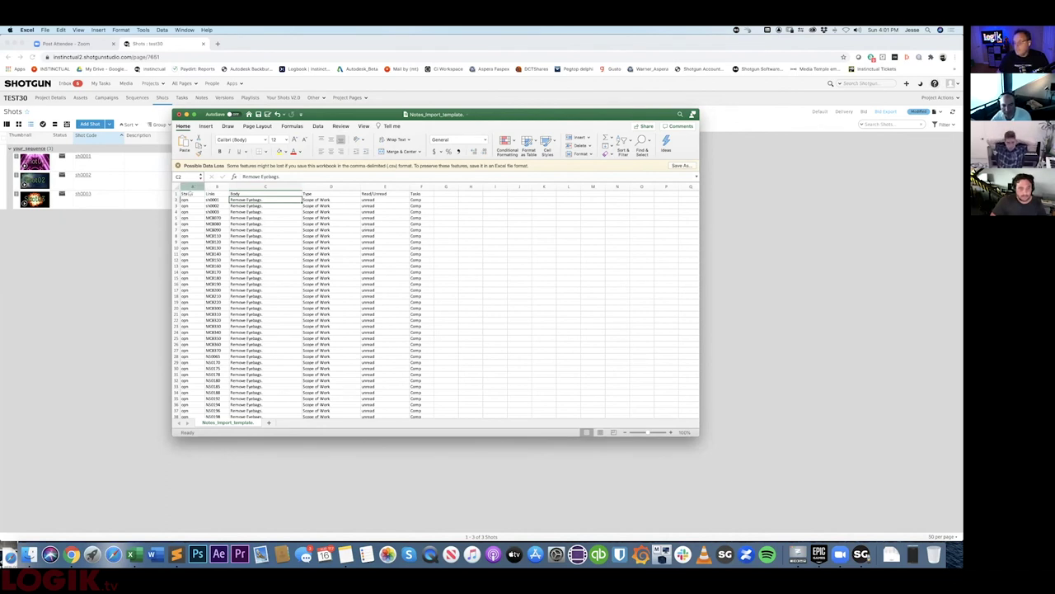
click(193, 187)
click(197, 193)
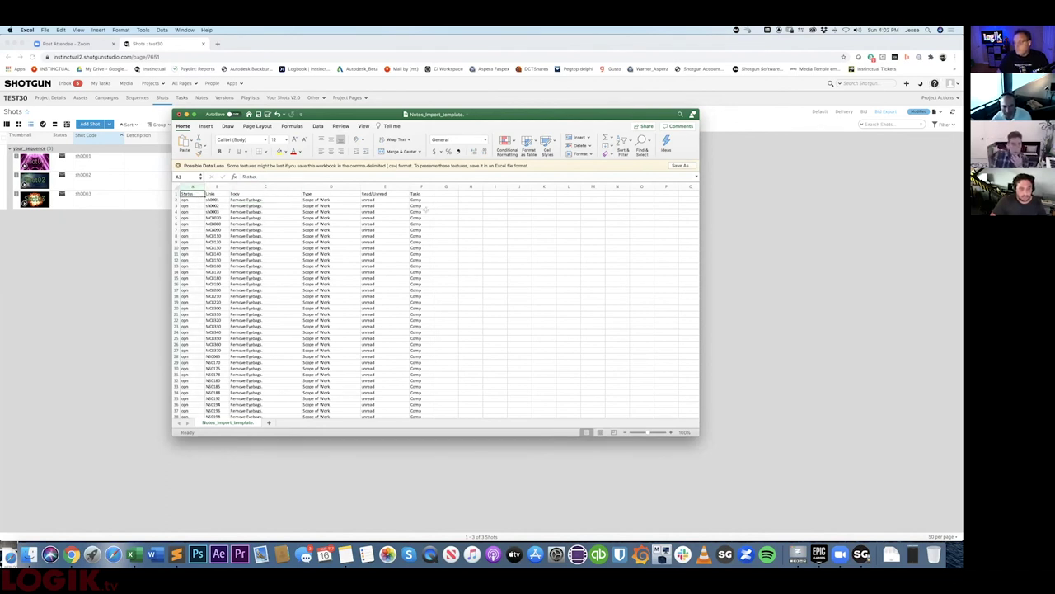
shift+click(425, 212)
key(super+c)
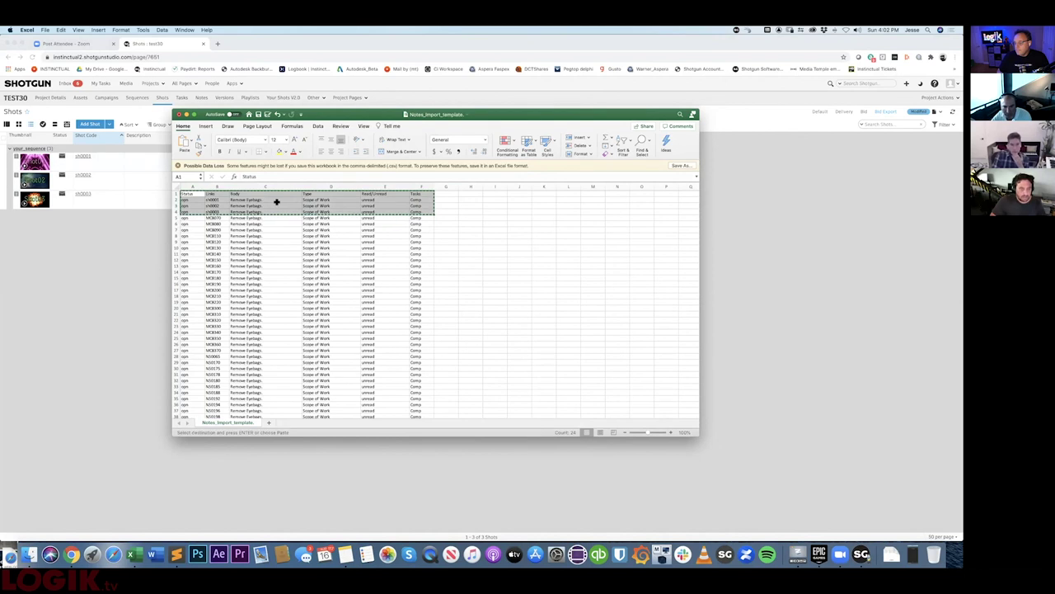
drag(416, 109, 386, 97)
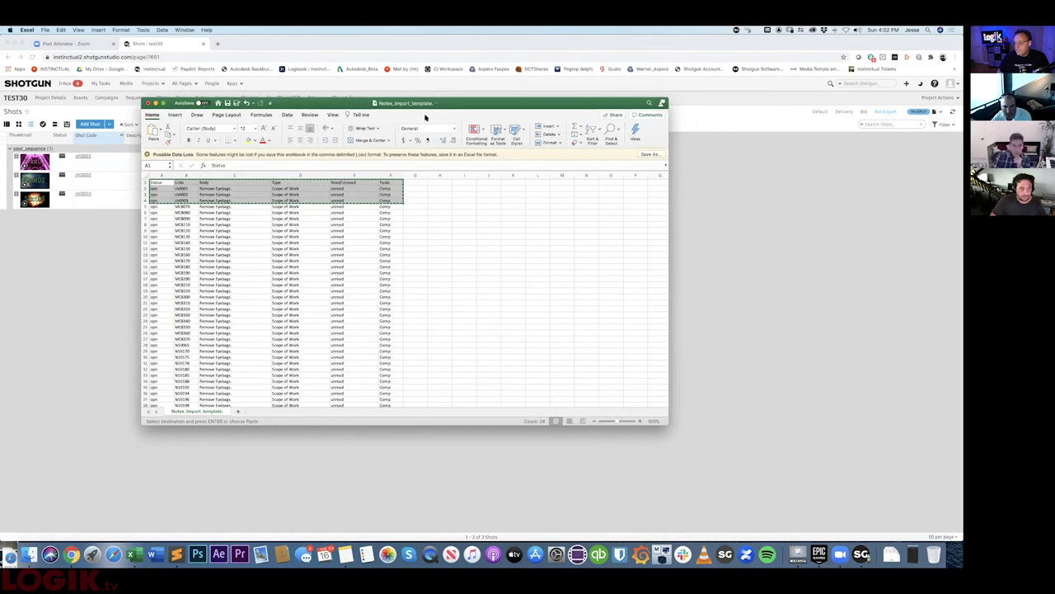
key(super+m)
- Bulk-import the pasted notes on the Notes page via More > Import Notes
click(217, 200)
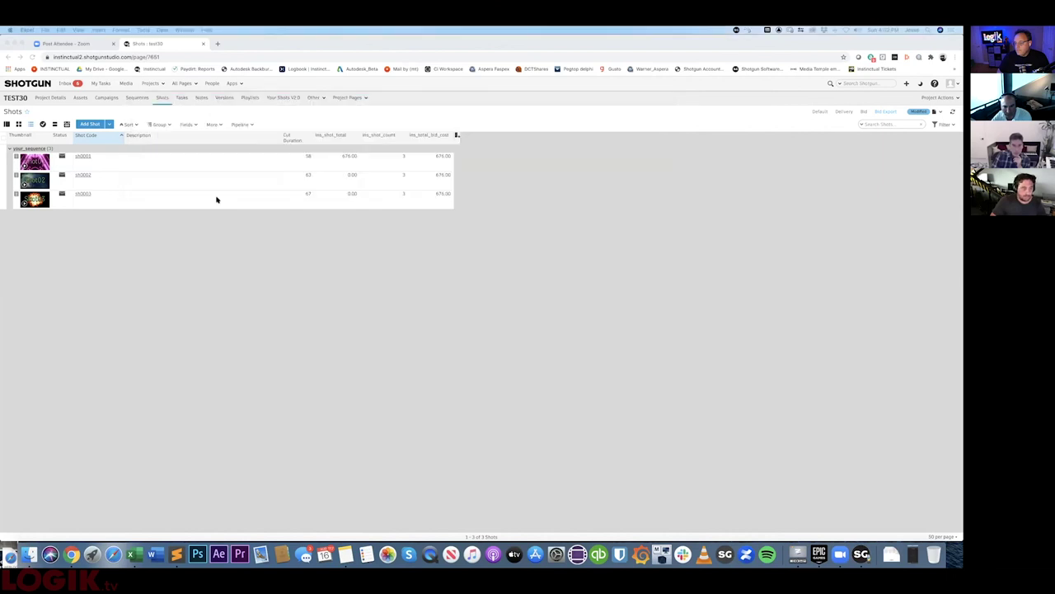
click(202, 98)
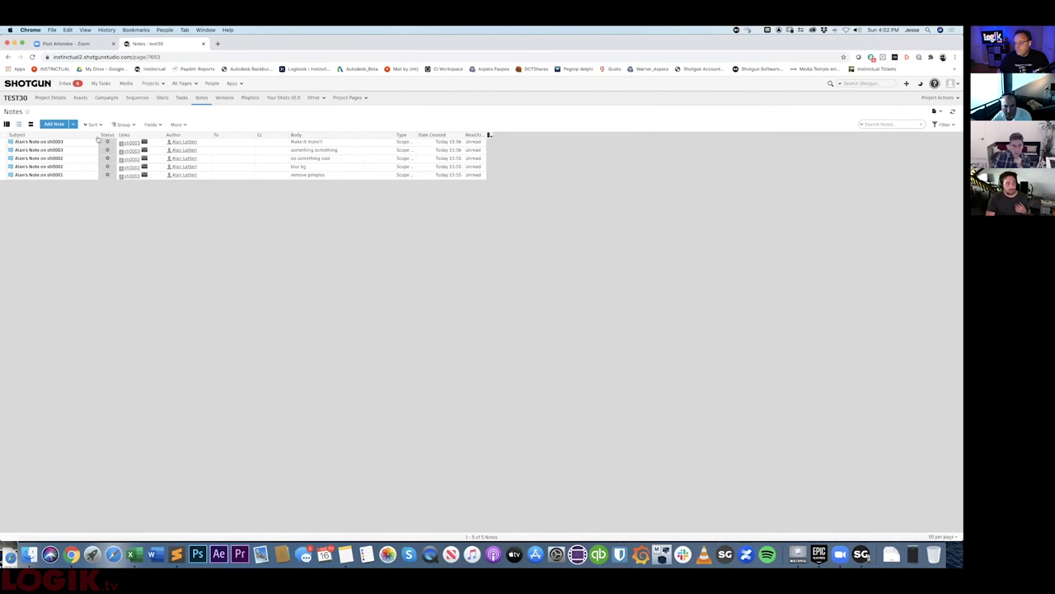
click(175, 125)
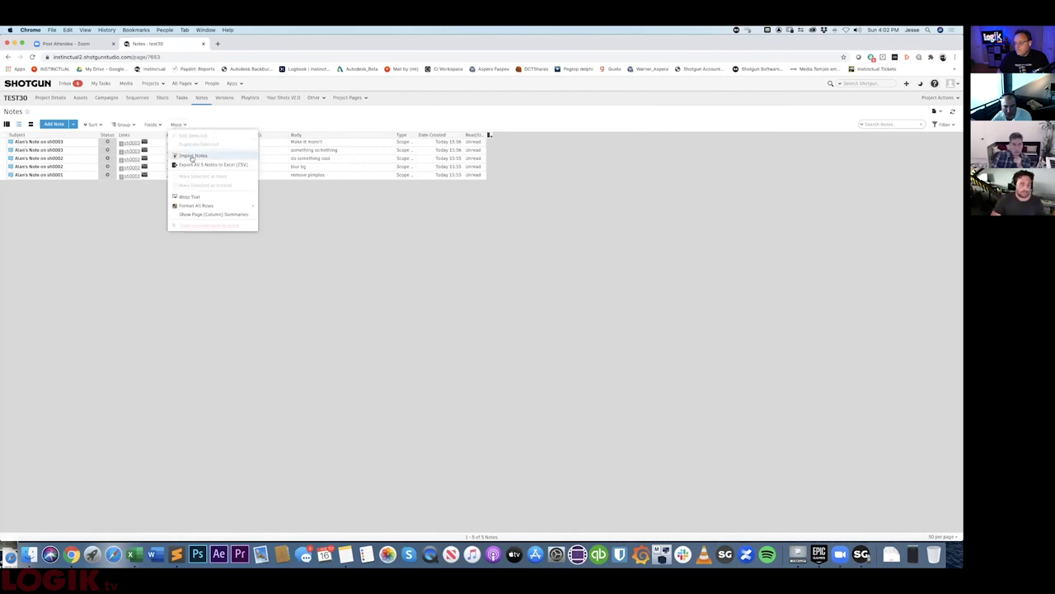
click(196, 156)
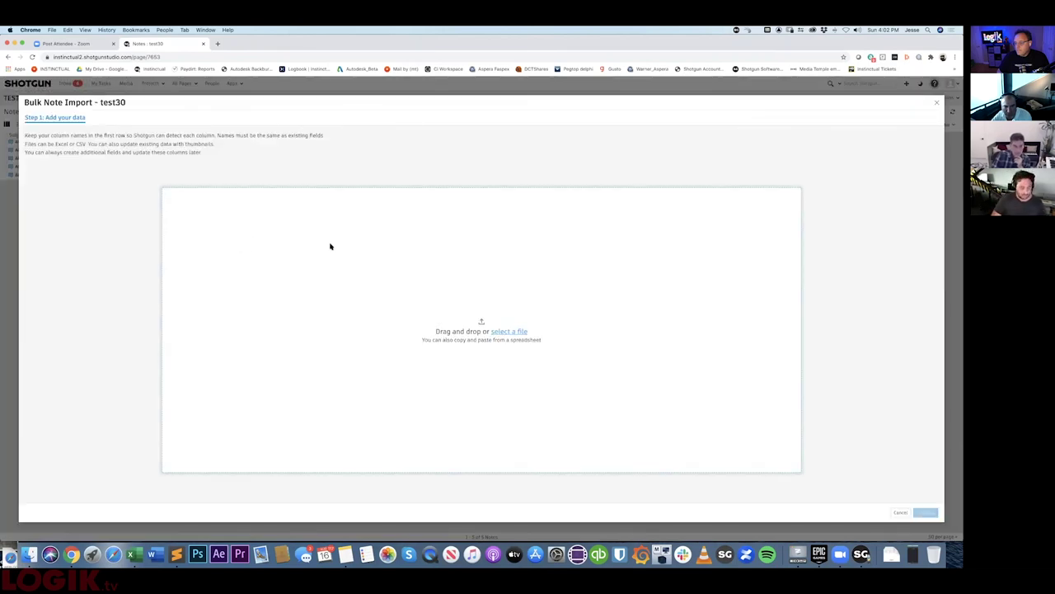
click(925, 512)
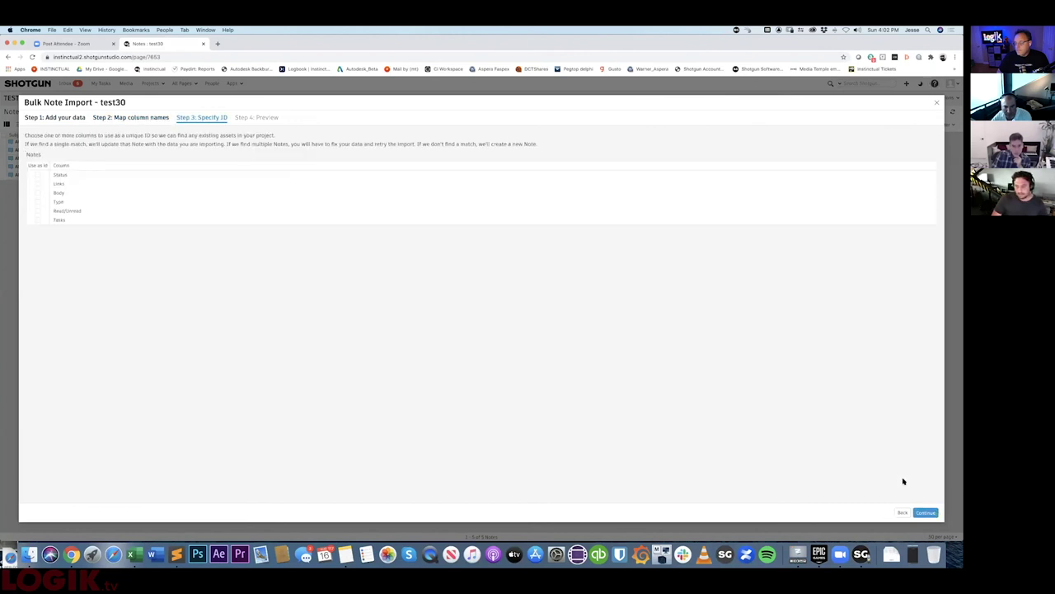
click(925, 512)
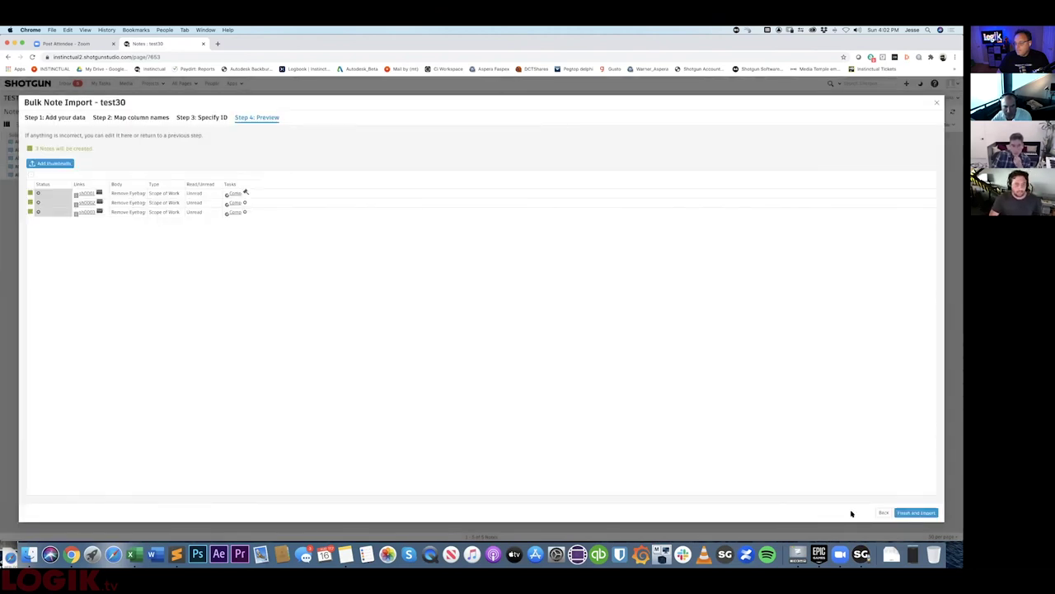
click(918, 513)
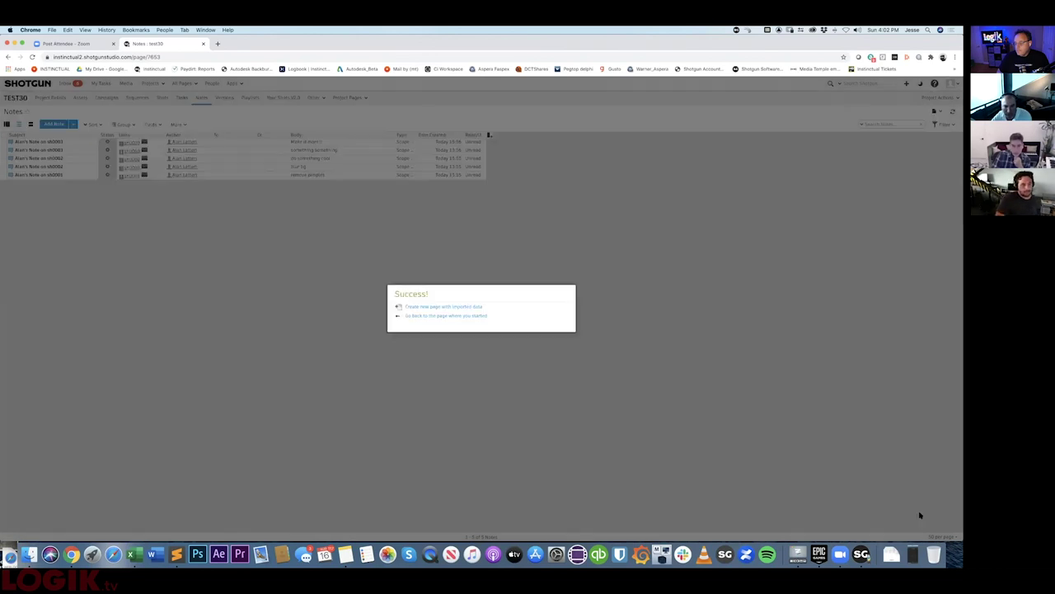
- Create a new page with the imported notes, then go to Projects > test30 > Shots
click(441, 307)
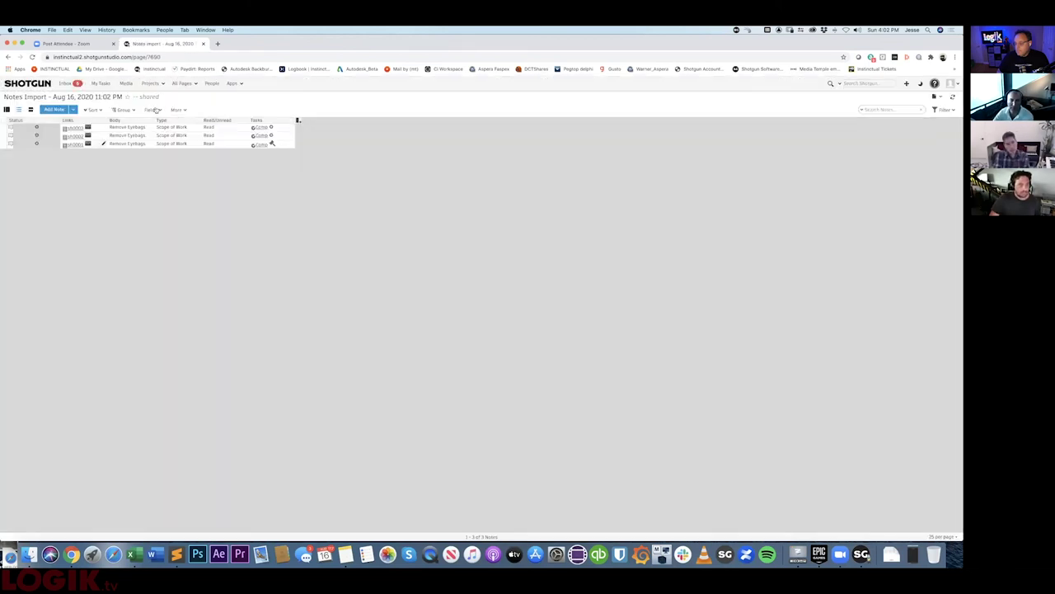
click(151, 83)
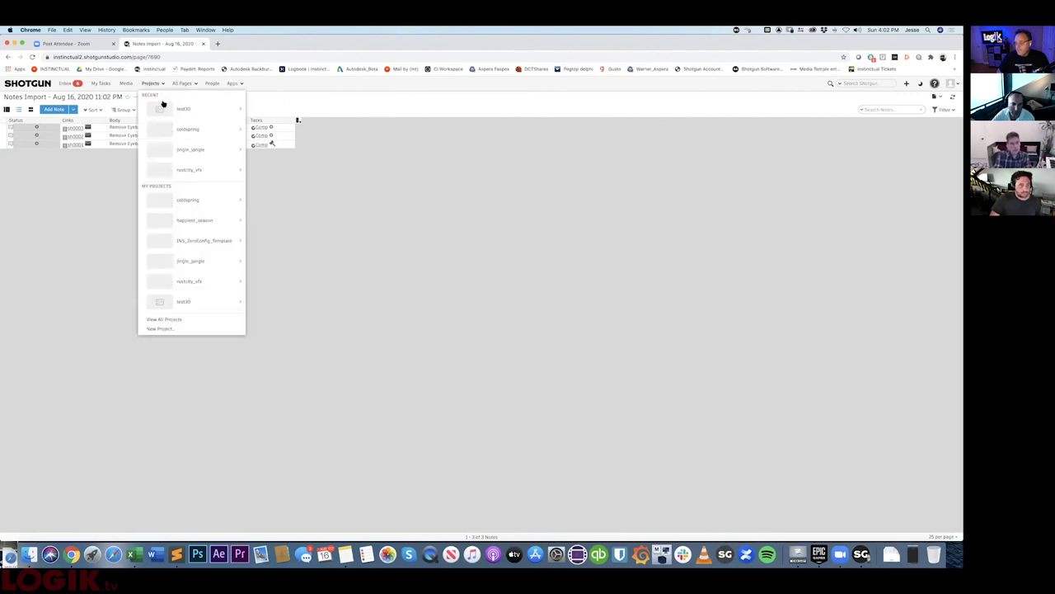
mouse_move(183, 109)
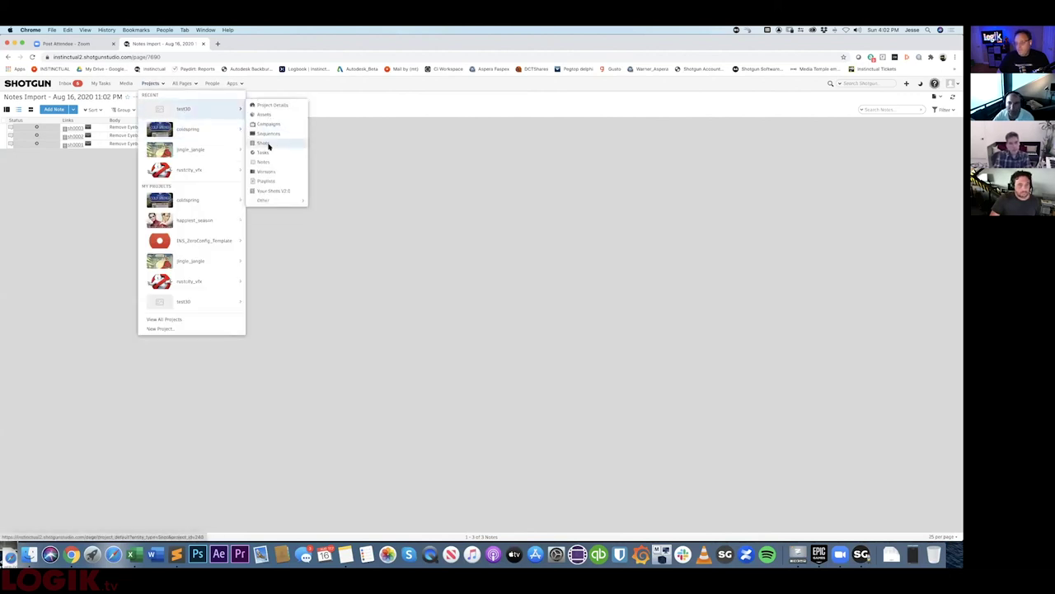
click(269, 146)
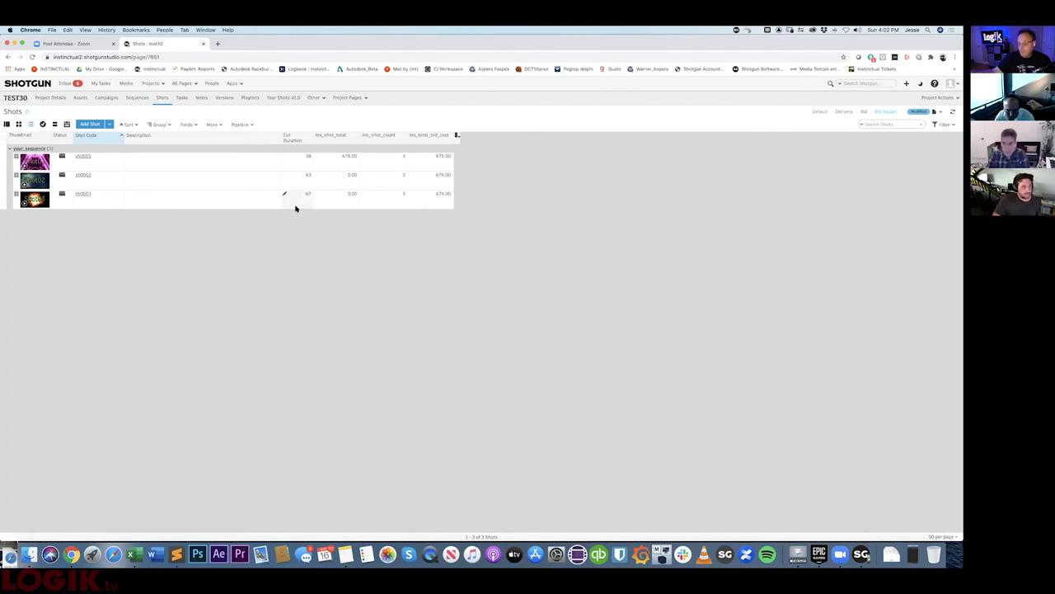
- Select the your_sequence shots and export all 3 shots to an Excel CSV
click(213, 124)
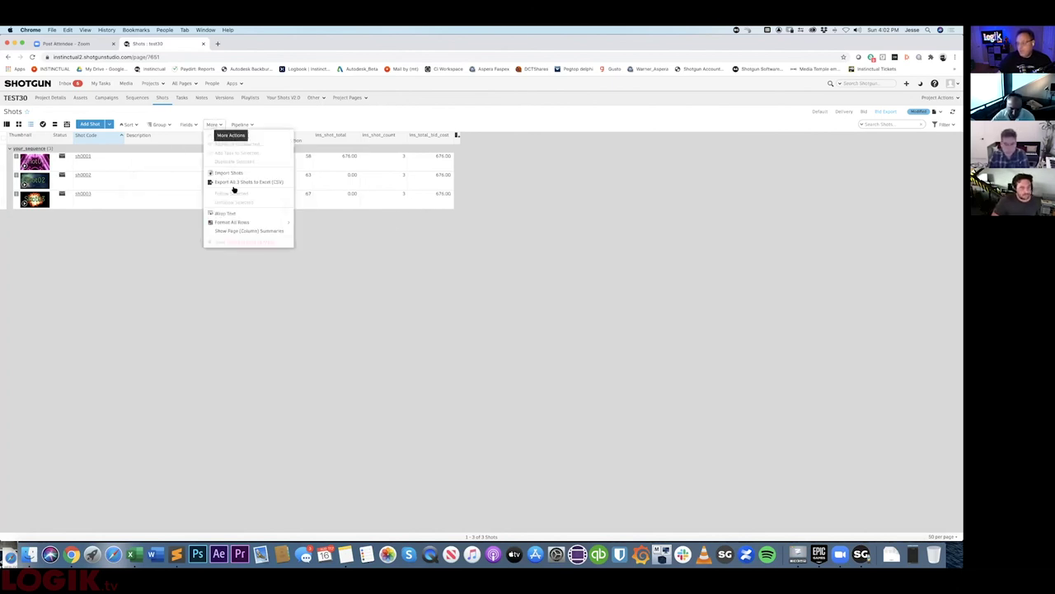
click(18, 149)
click(10, 147)
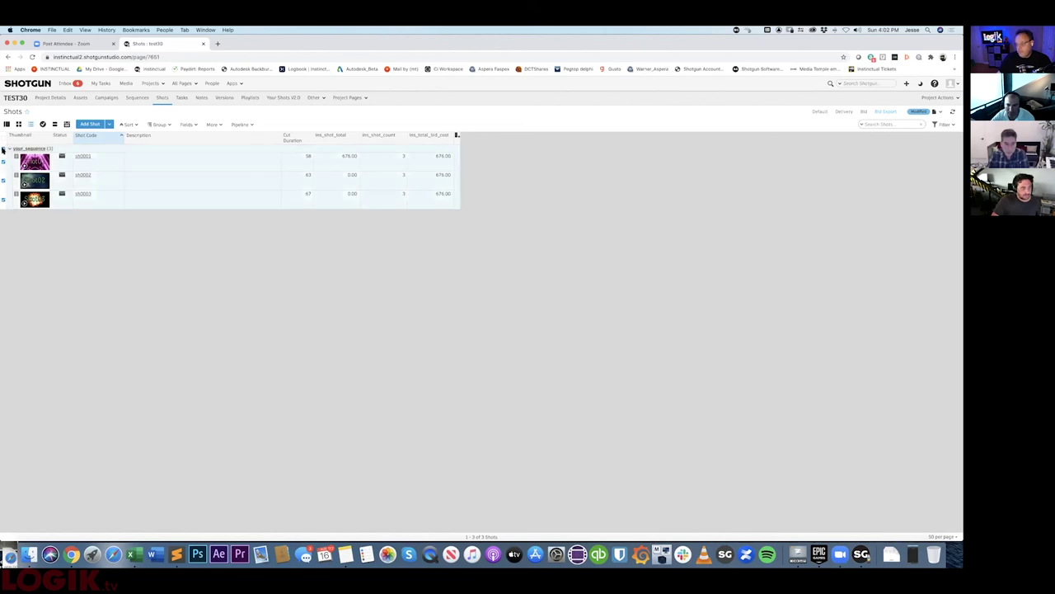
click(213, 125)
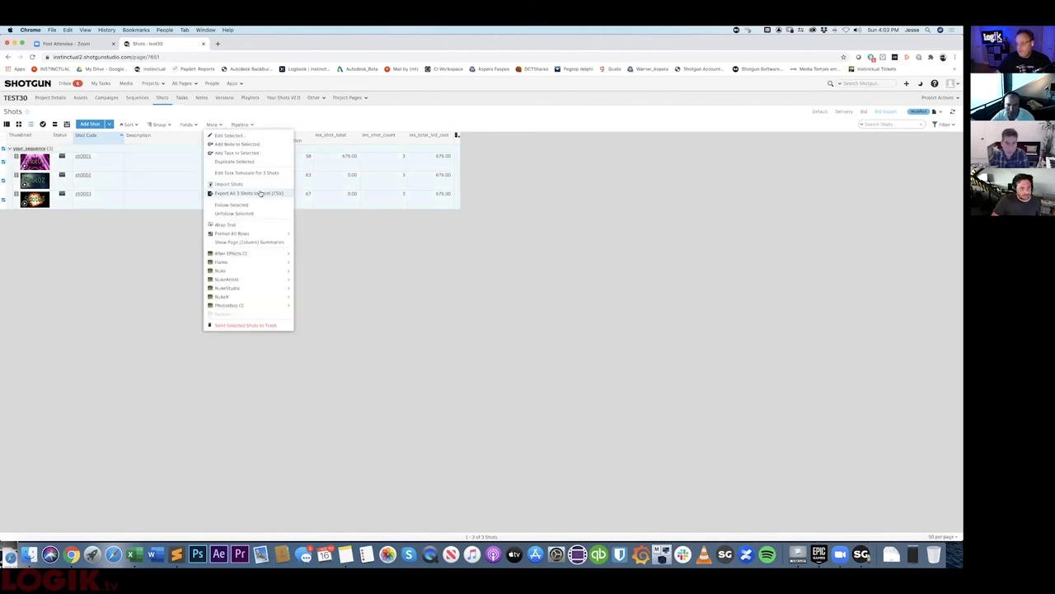
click(262, 193)
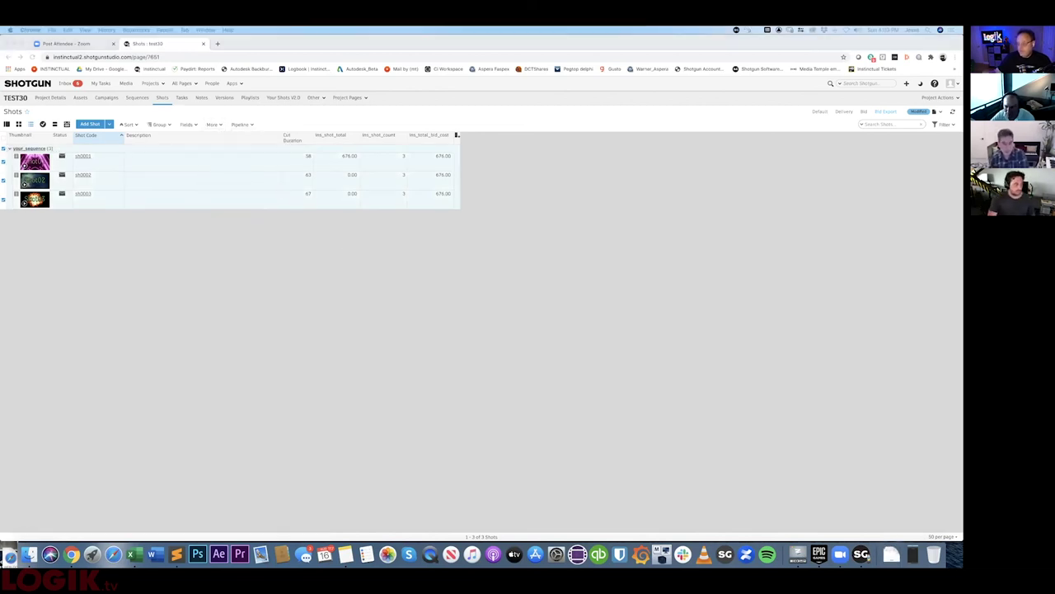
- Delete the id and Thumbnail columns in Excel
drag(245, 216, 268, 216)
right_click(268, 217)
click(282, 258)
- Widen the Status, Shot Code and Cut Duration columns
drag(259, 217, 271, 218)
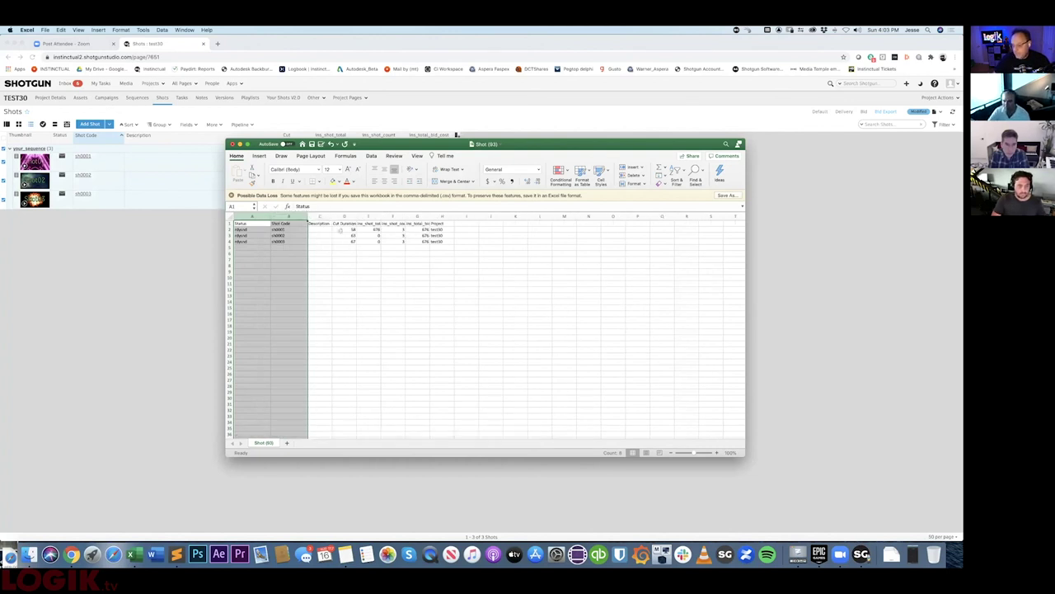
drag(356, 215, 382, 241)
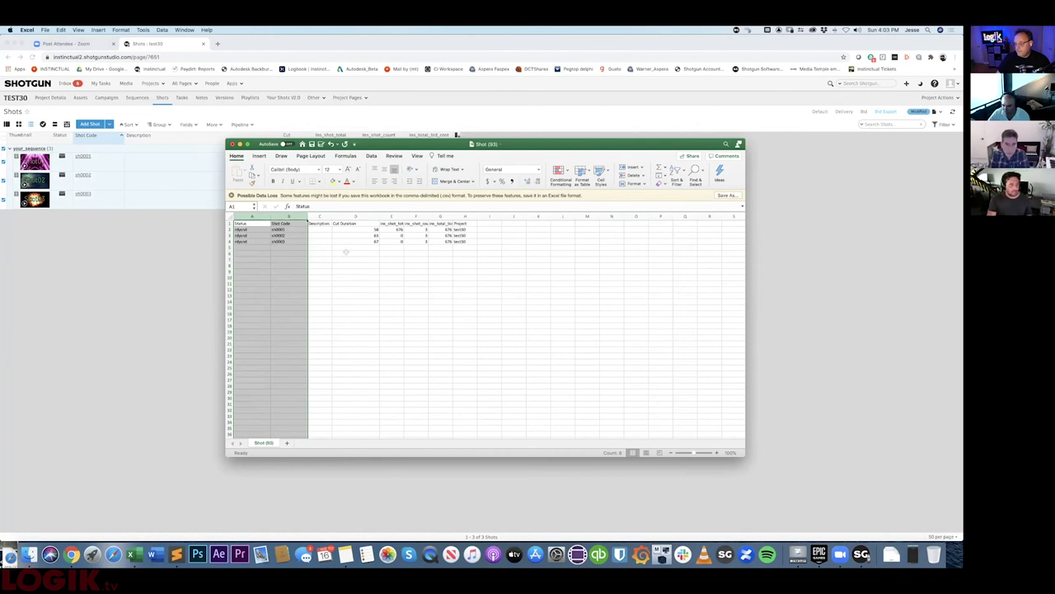
drag(396, 144, 300, 127)
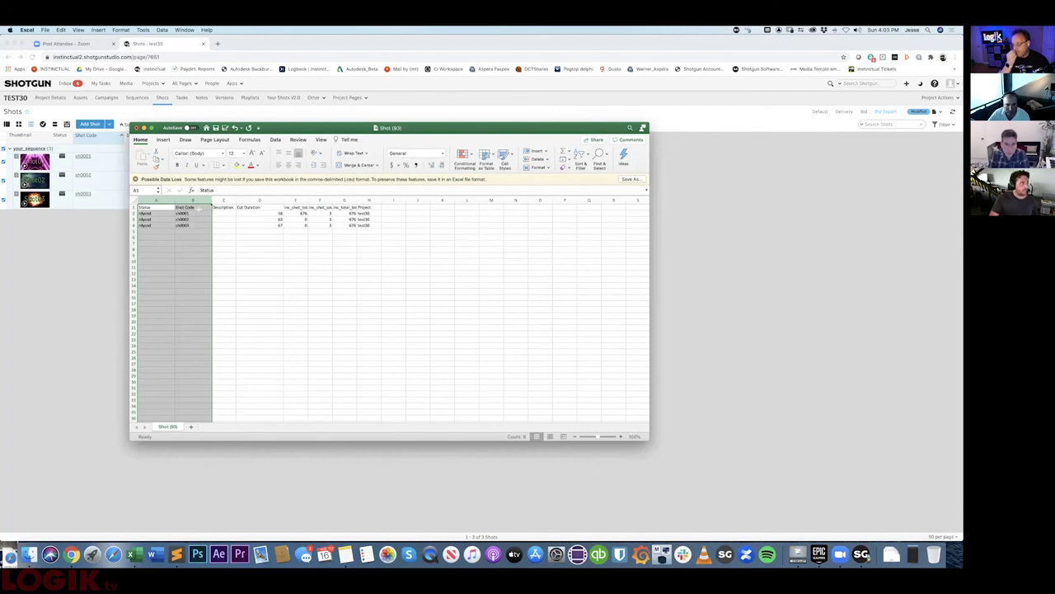
drag(301, 124, 516, 118)
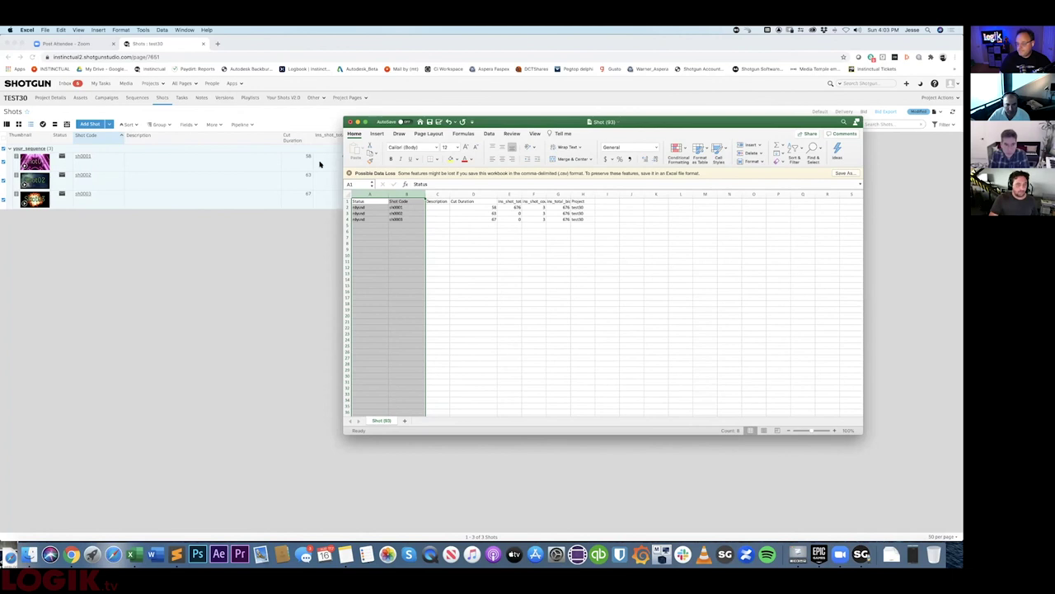
- Select the shot data A2:H4, then return to the Shotgun Shots page
click(346, 201)
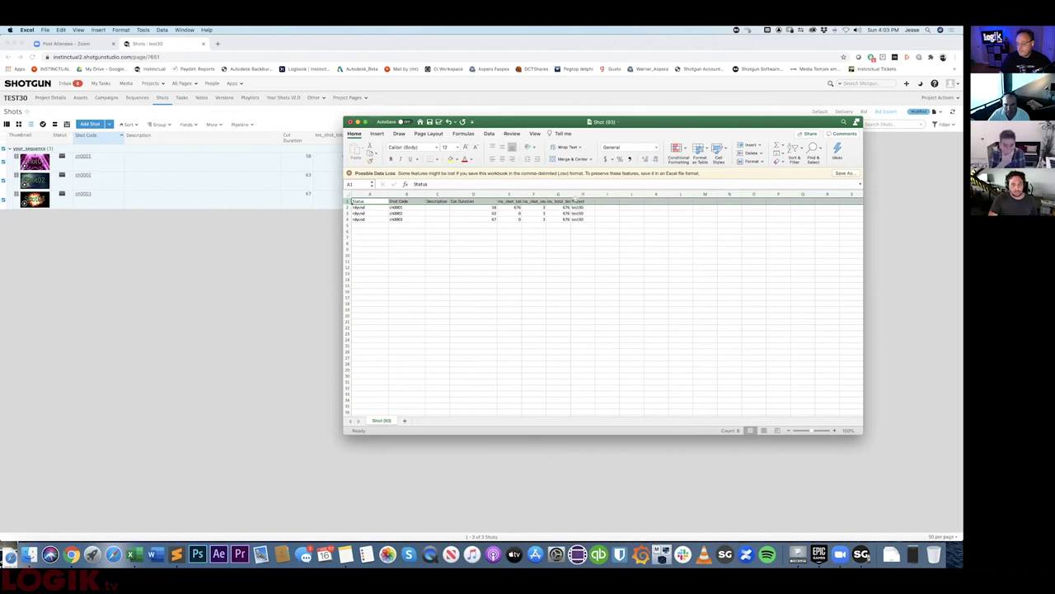
click(357, 207)
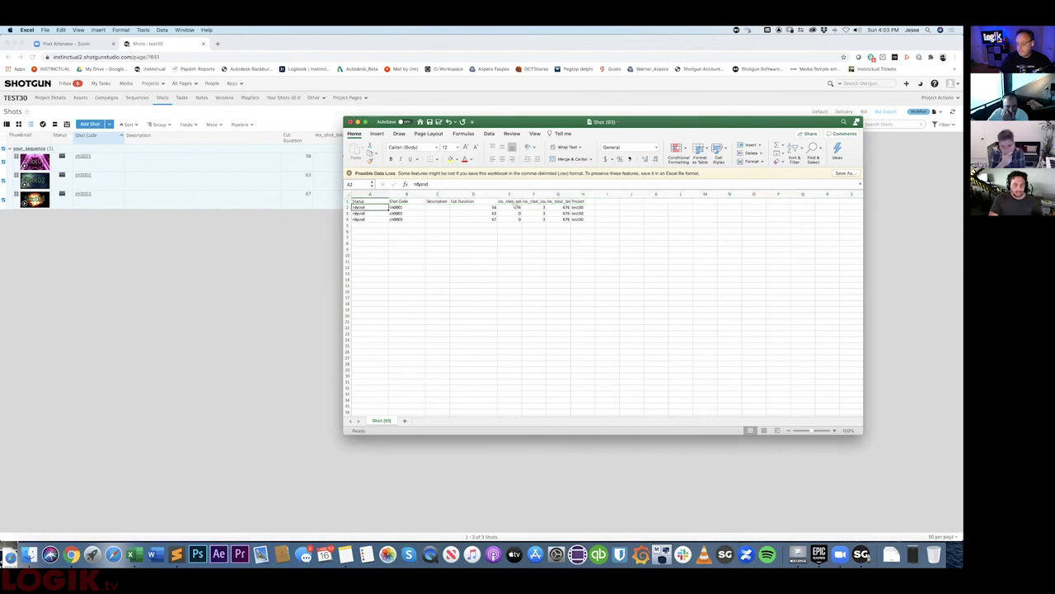
drag(357, 207, 587, 219)
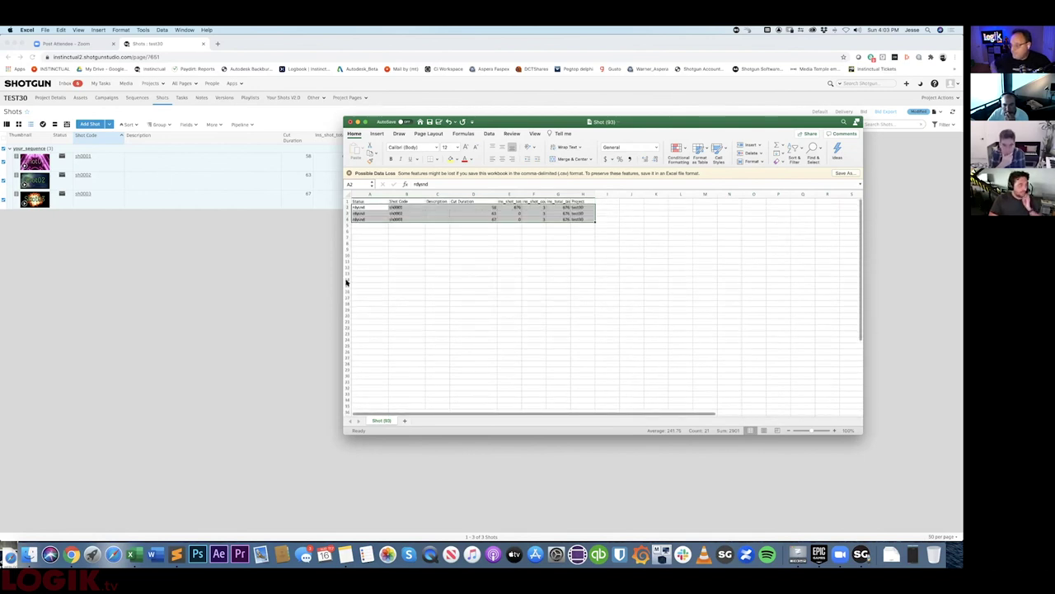
drag(532, 126, 450, 142)
mouse_move(524, 164)
mouse_down()
mouse_move(527, 125)
mouse_move(533, 146)
mouse_up()
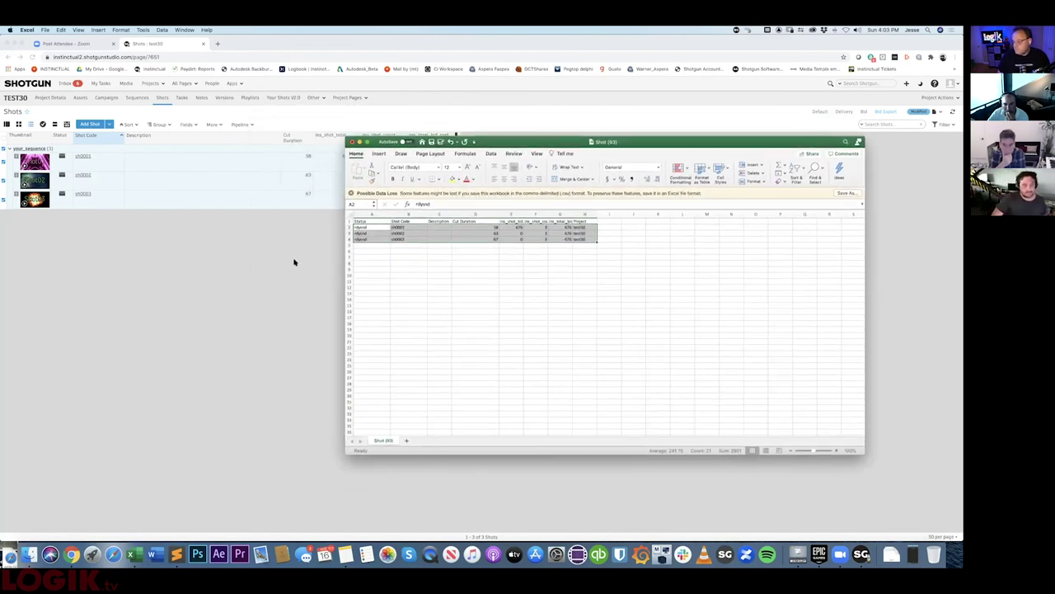
click(323, 260)
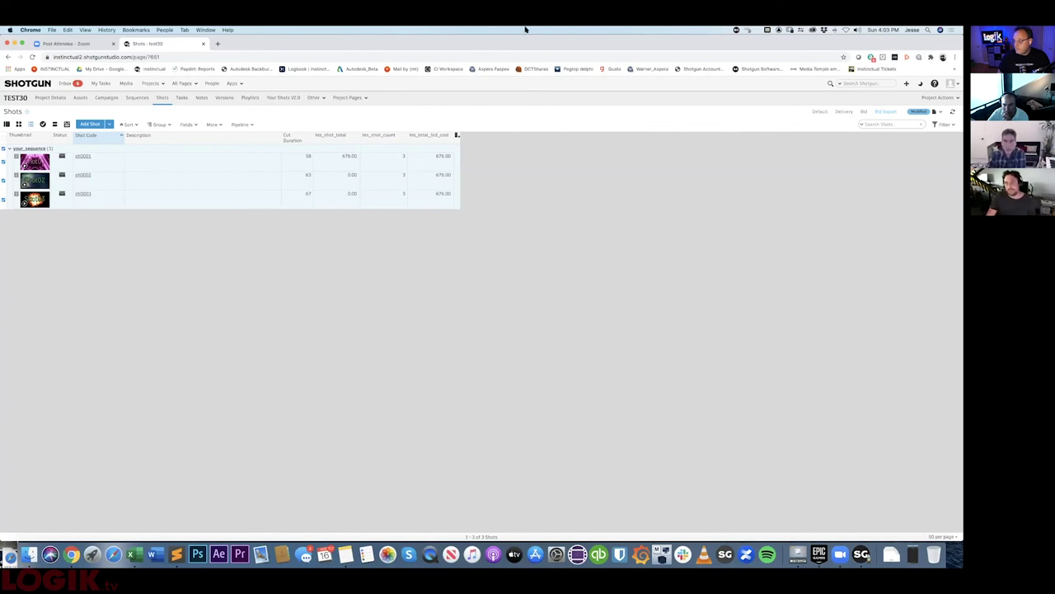
- Switch the Shots page to the Default layout
click(820, 112)
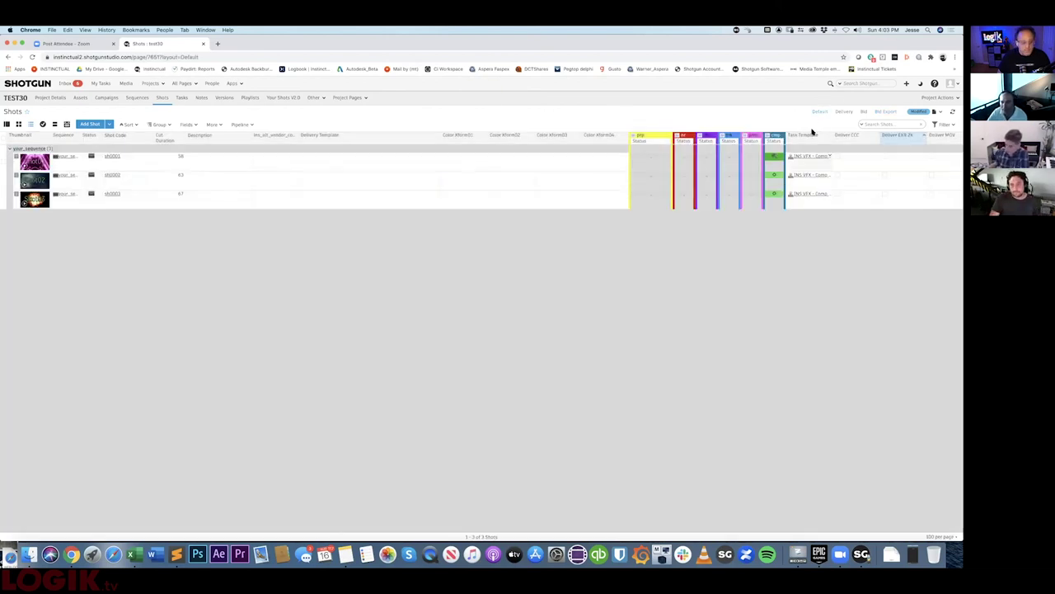
scroll(721, 233, right, 3)
scroll(732, 230, left, 3)
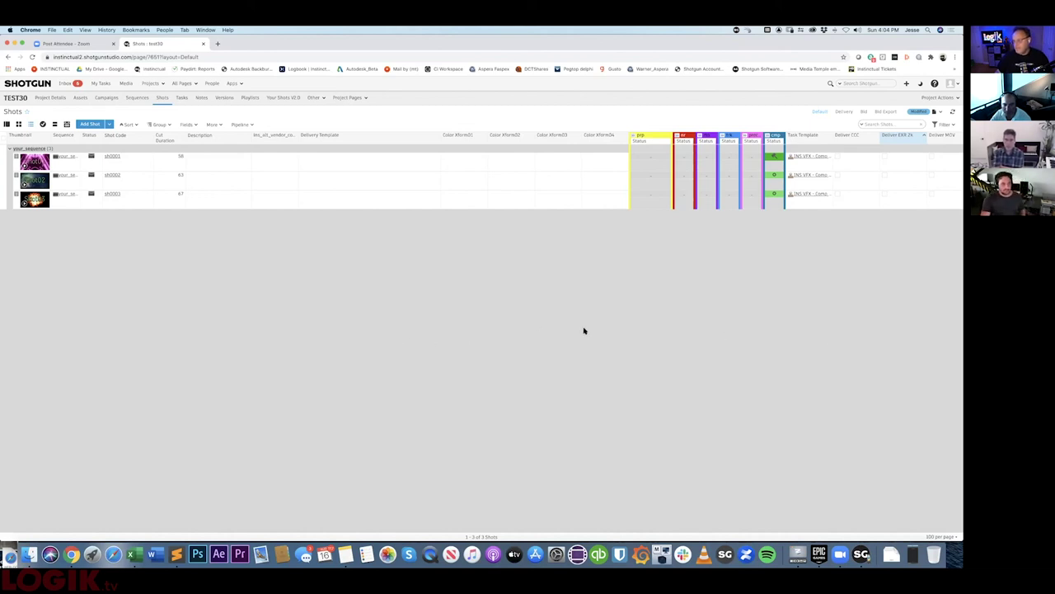
scroll(610, 328, right, 3)
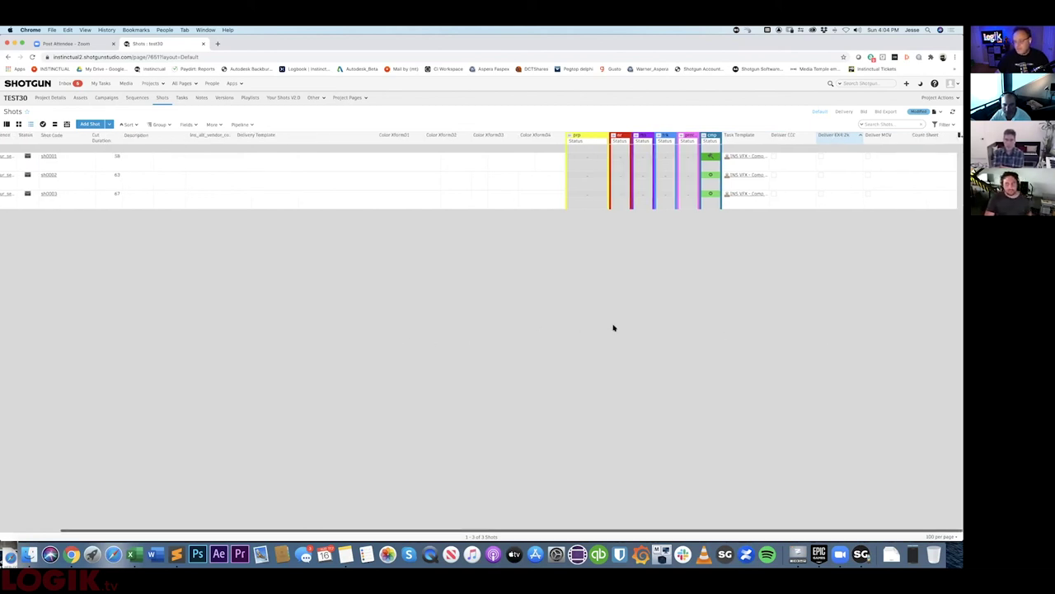
- Add a Cut In column to the Shots grid, reading 0, 58 and 121 for sh0001–sh0003
click(958, 137)
click(920, 248)
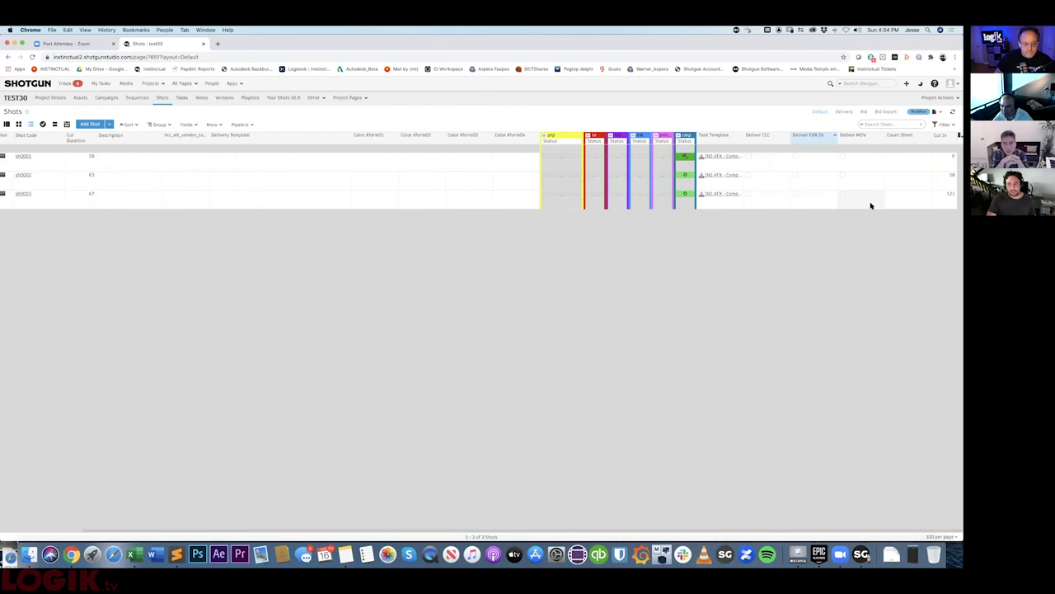
scroll(874, 214, left, 2)
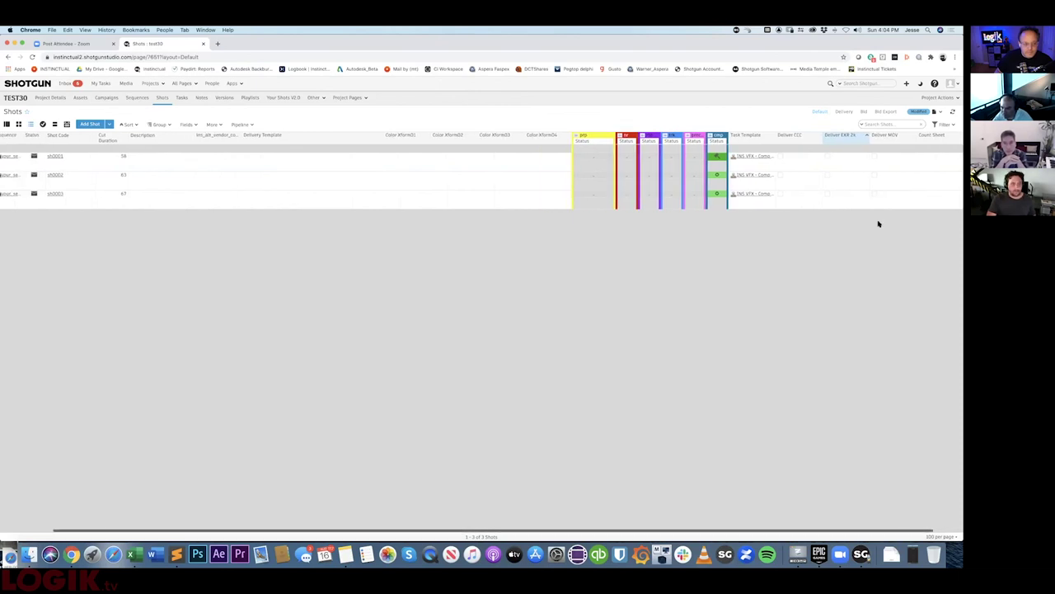
scroll(878, 223, left, 3)
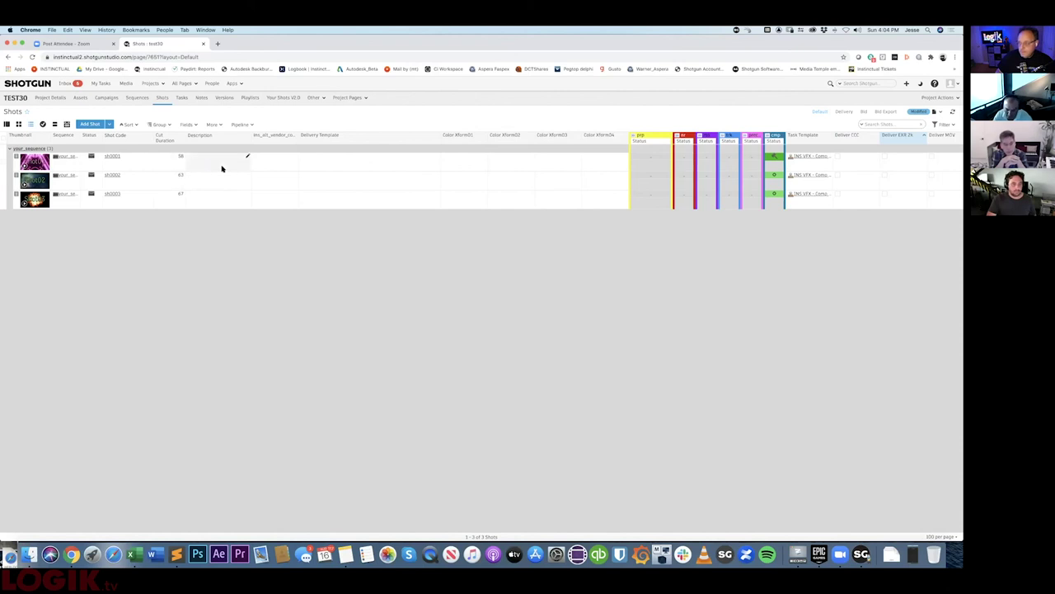
scroll(222, 168, right, 3)
click(957, 136)
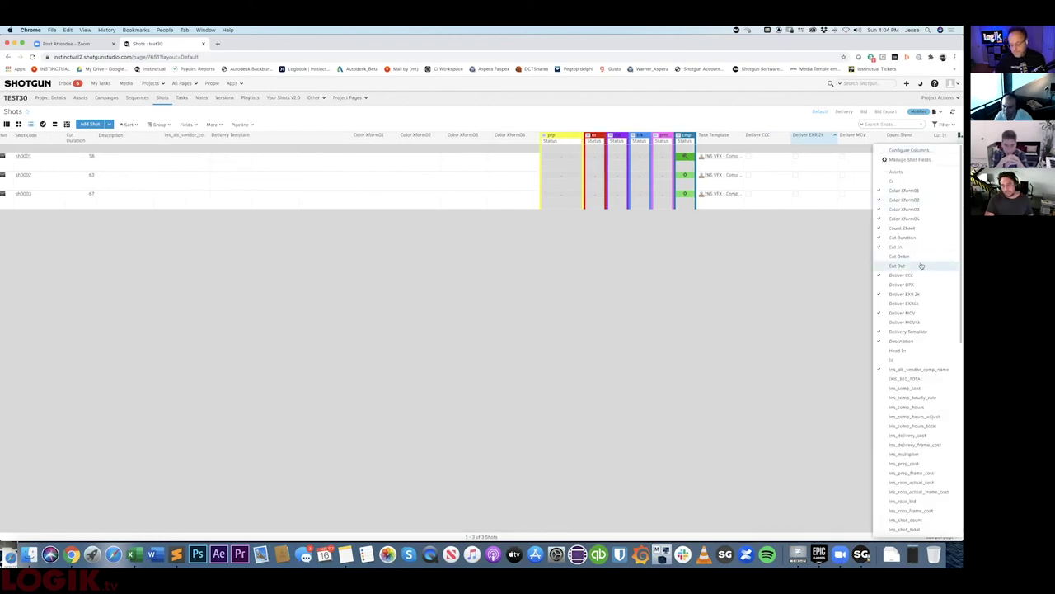
- Dismiss the Configure Columns dropdown, leaving Cut Duration showing 58, 63 and 67
click(767, 262)
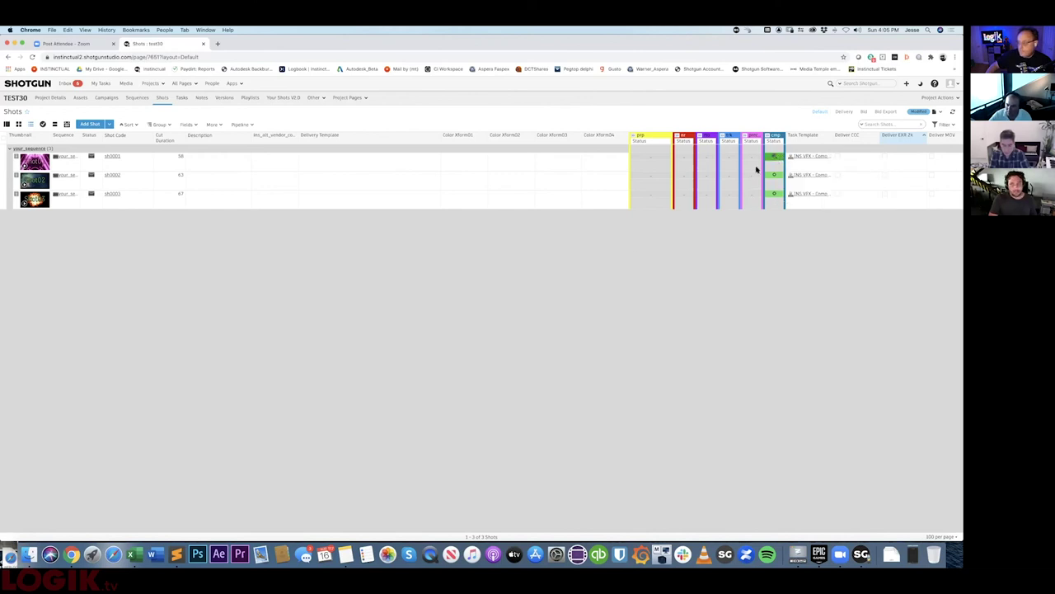
- Expand the cmp task group into Comp name, assignee, start, due and duration columns
click(766, 136)
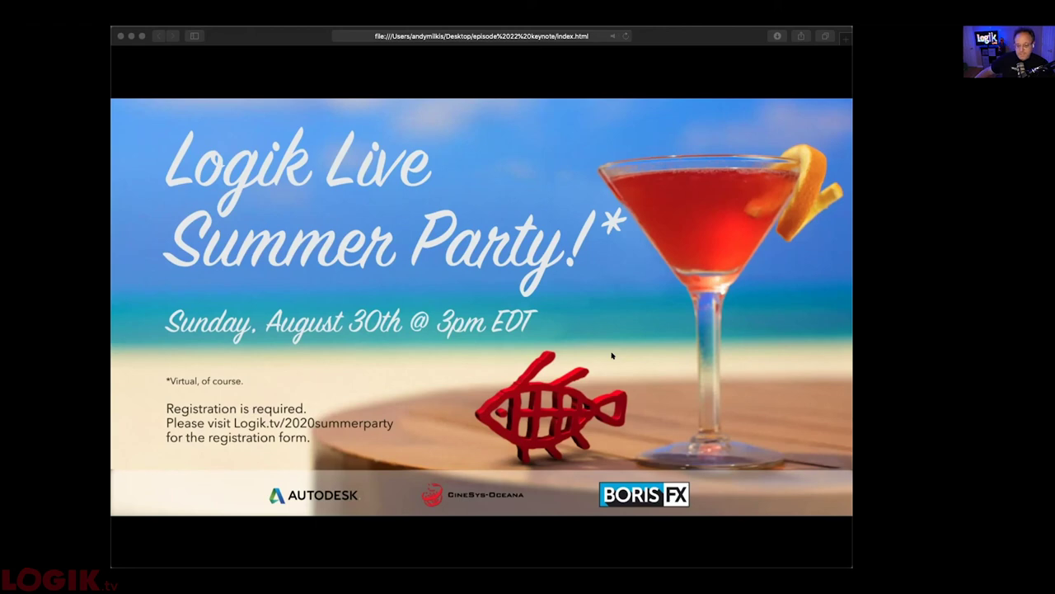
click(611, 355)
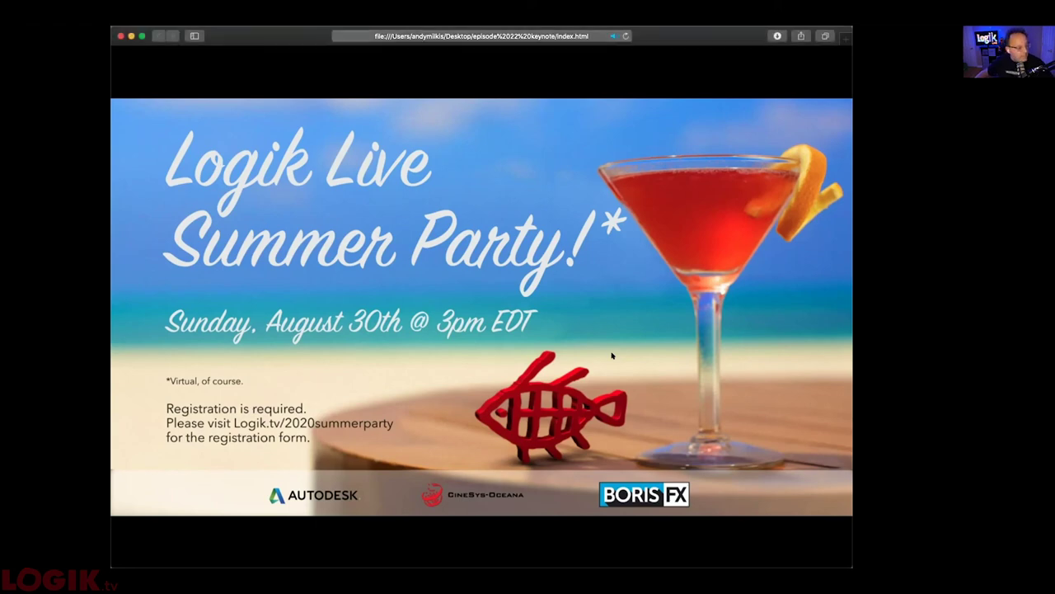
click(557, 331)
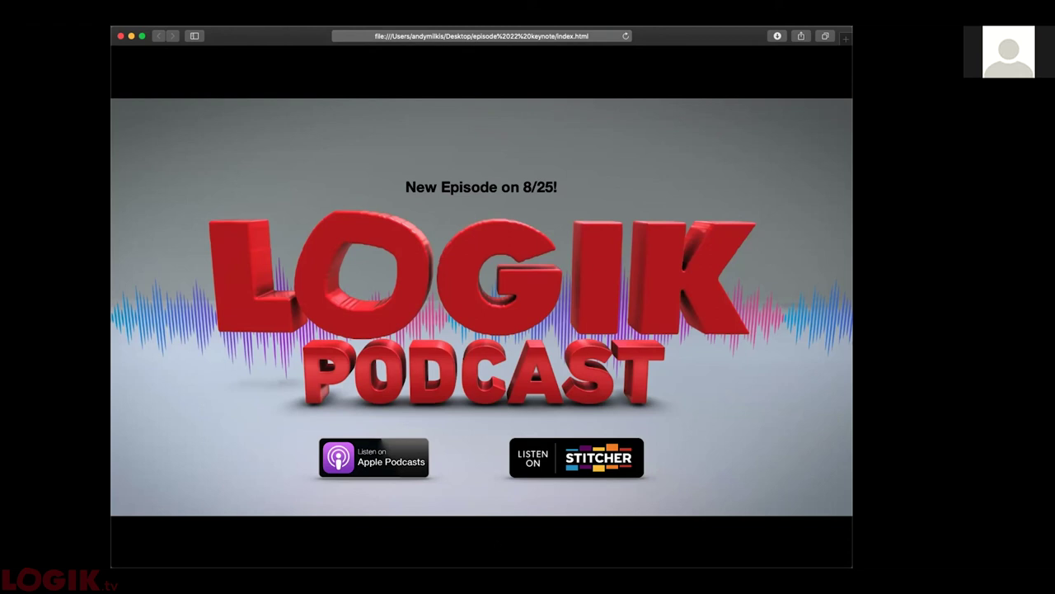
click(392, 435)
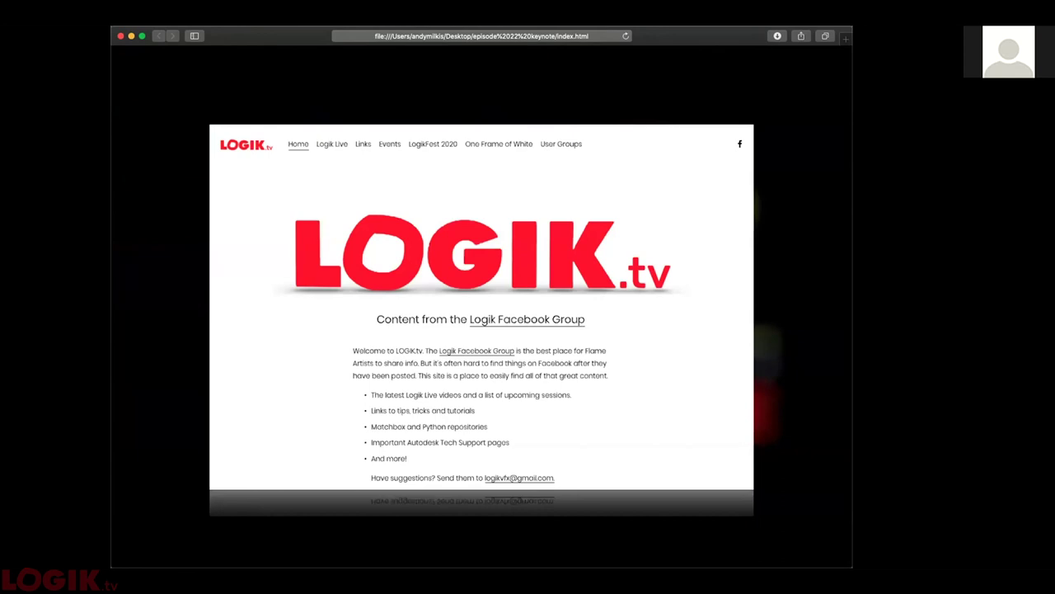
click(275, 265)
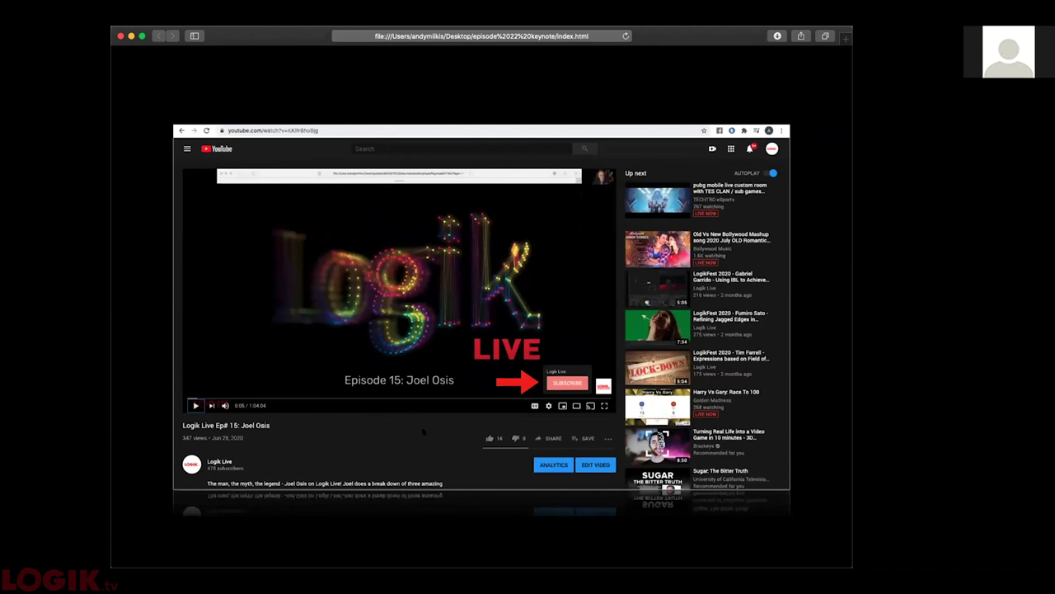
click(423, 429)
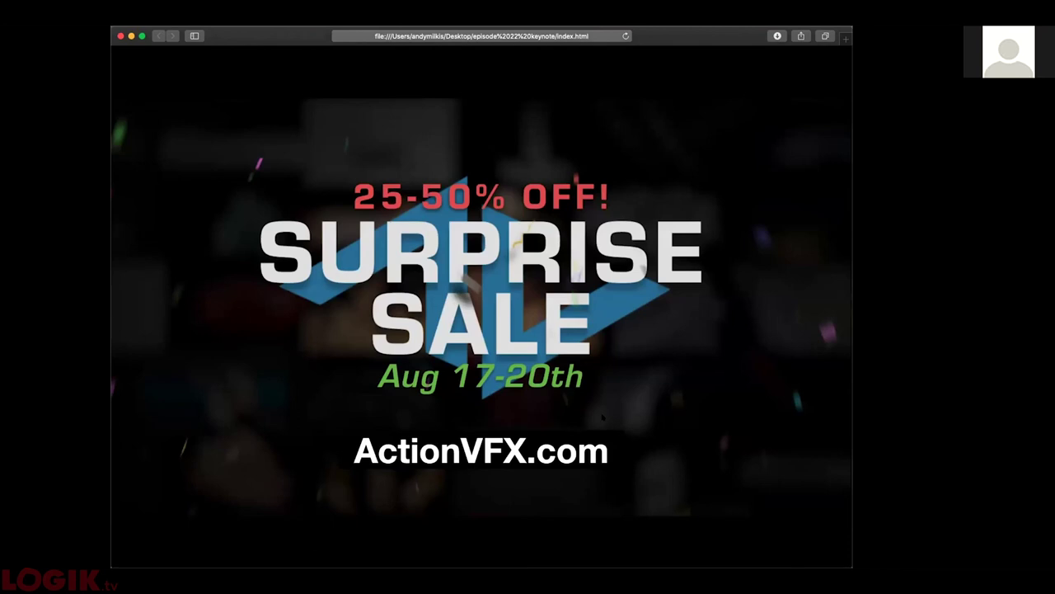
key(Right)
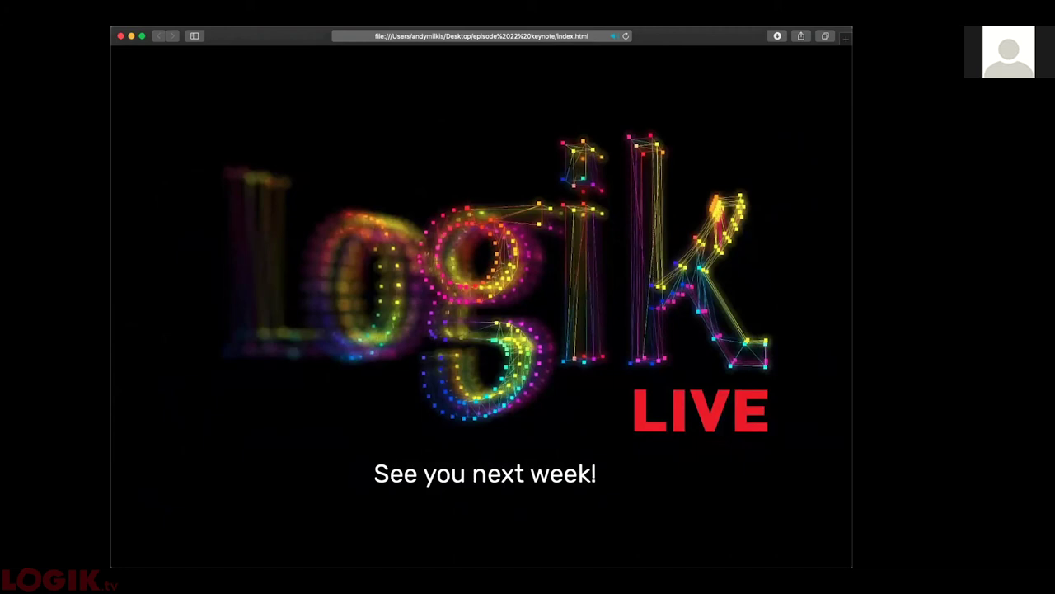
key(super+Tab)
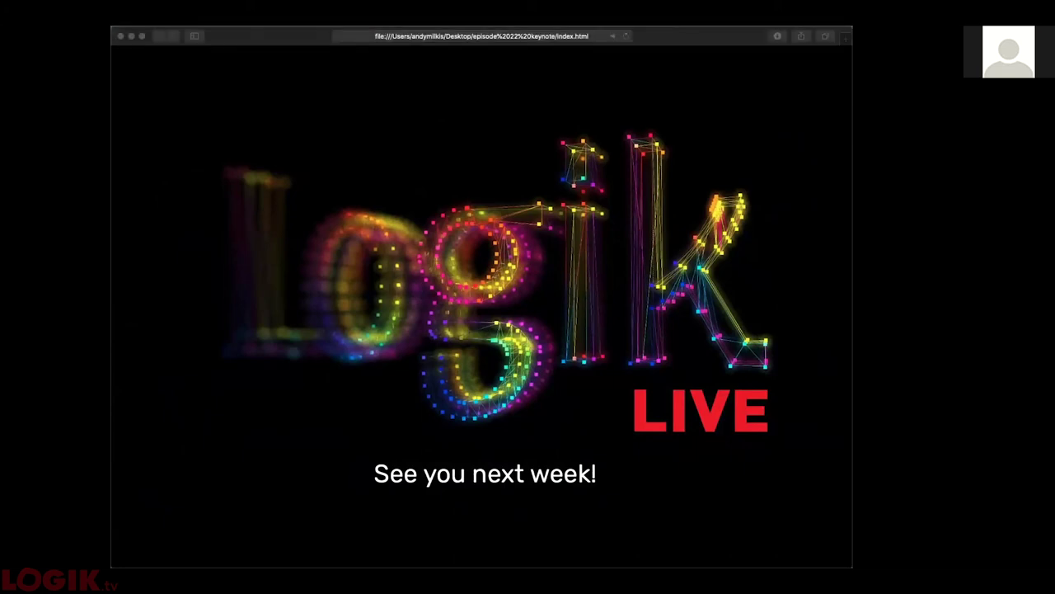